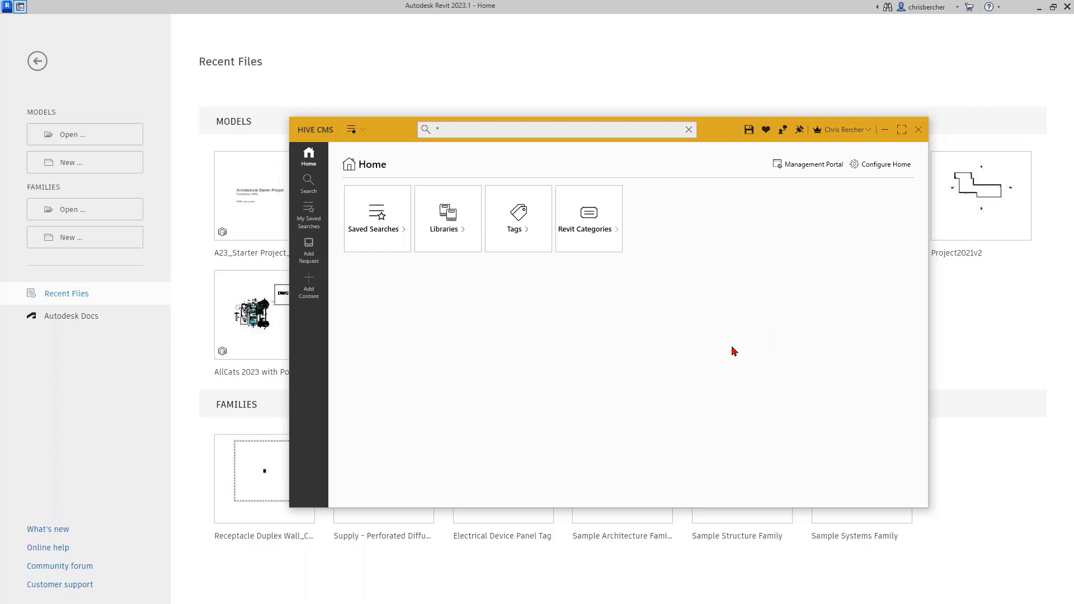
Step: Run the !Templates-Revit saved search to list the 8 Revit starter project templates
click(362, 131)
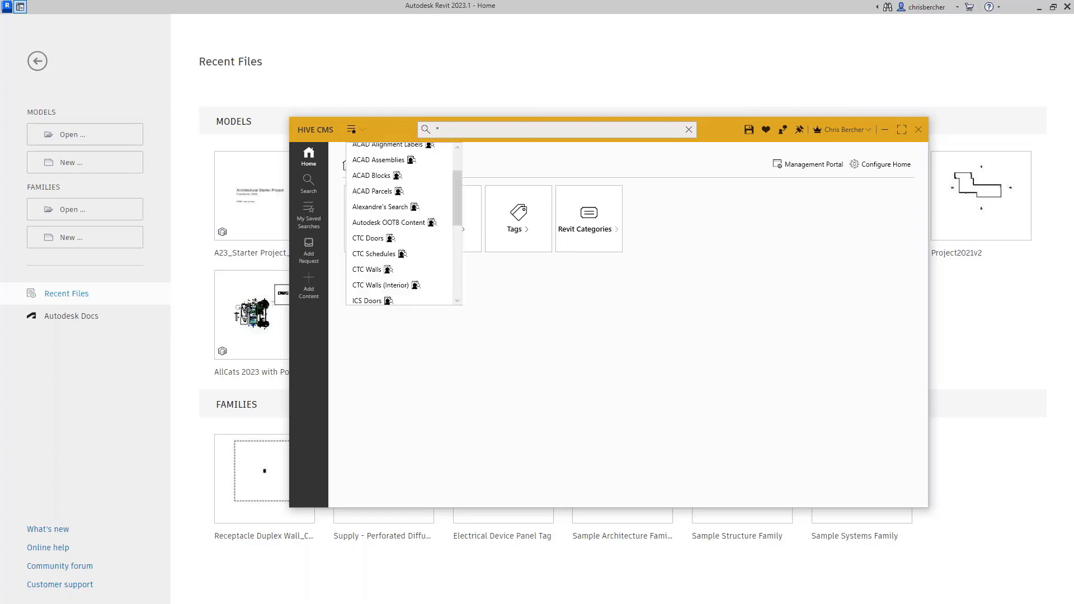
scroll(381, 179, down, 2)
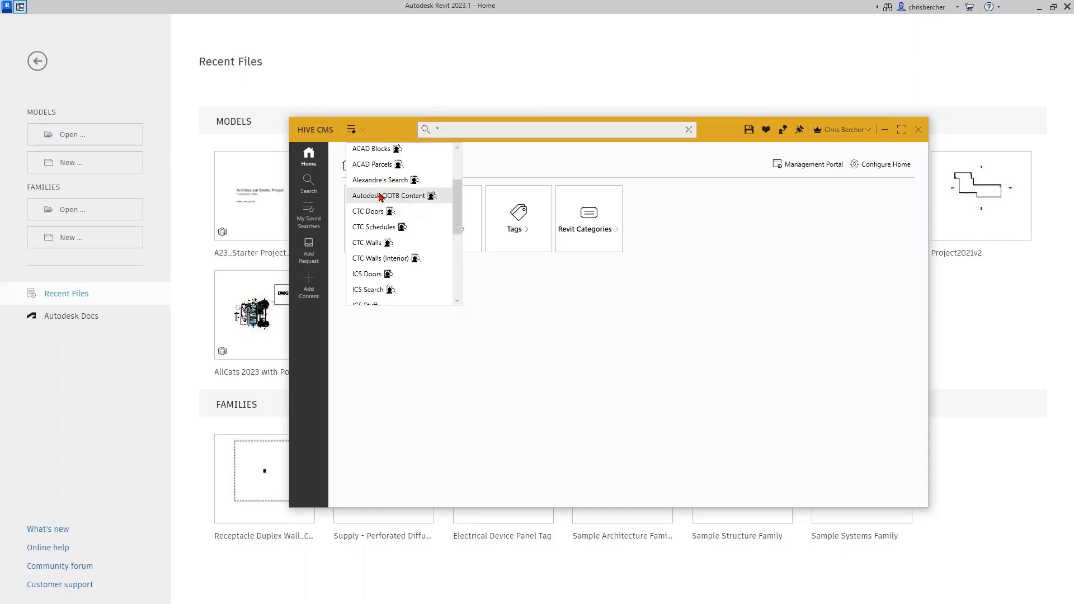
scroll(380, 193, up, 2)
scroll(381, 197, down, 9)
scroll(381, 196, down, 3)
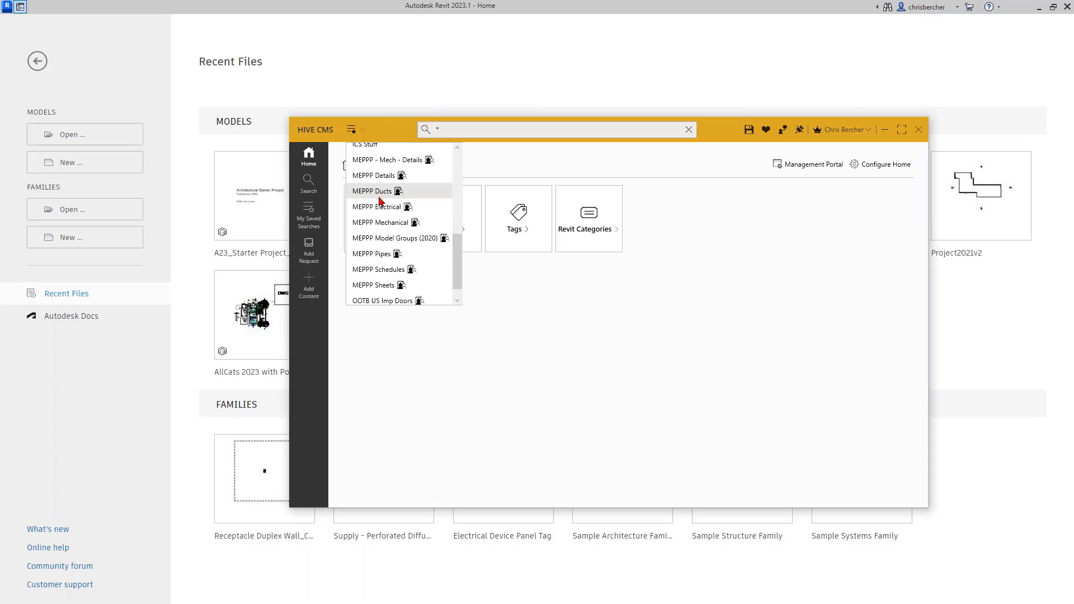
scroll(380, 202, down, 1)
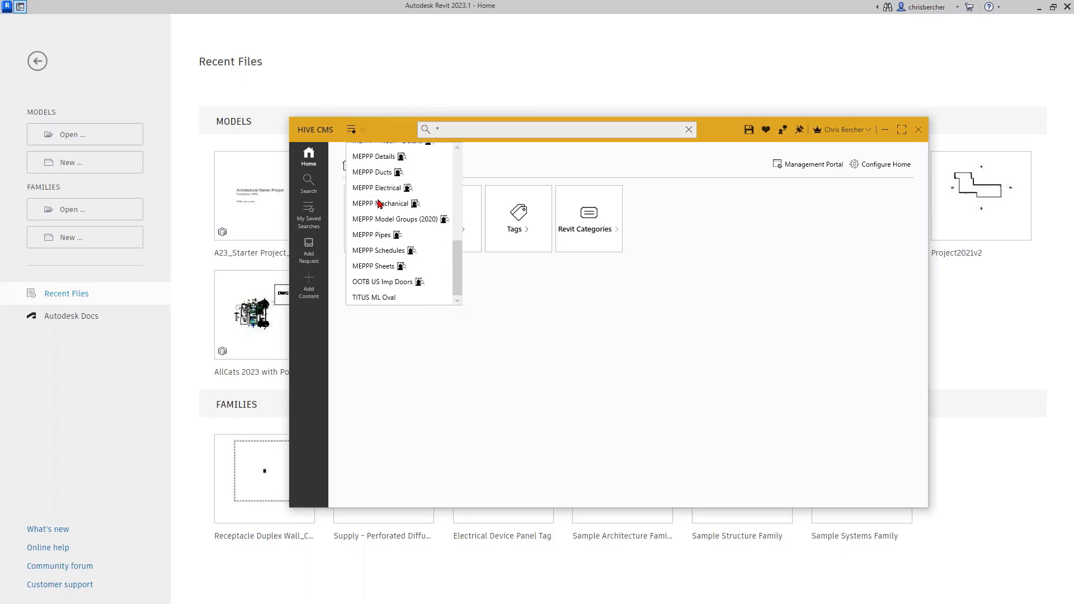
scroll(379, 202, up, 15)
scroll(378, 202, down, 3)
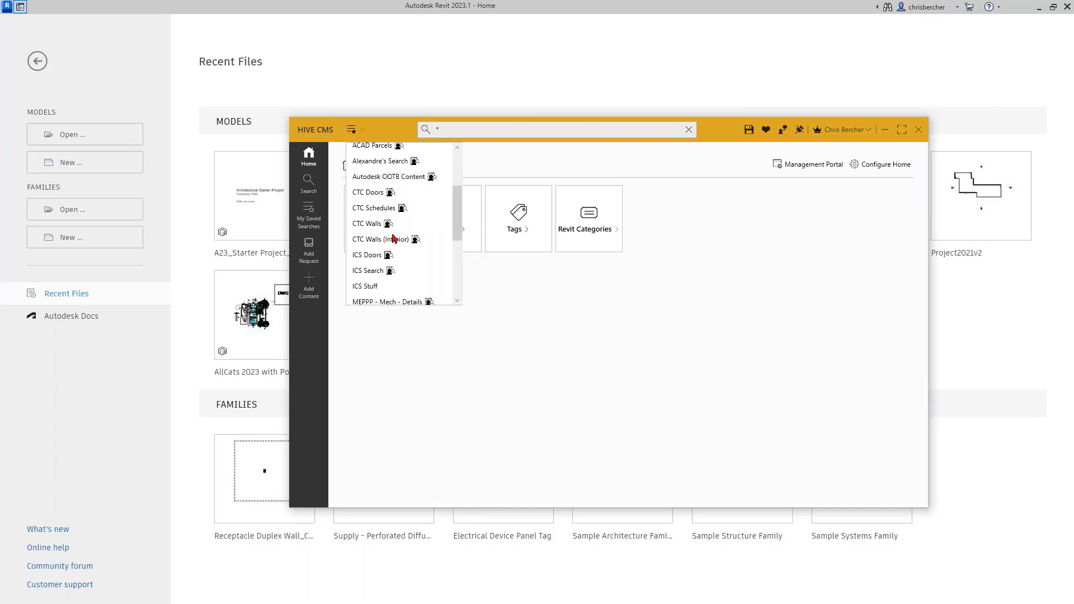
scroll(395, 251, down, 11)
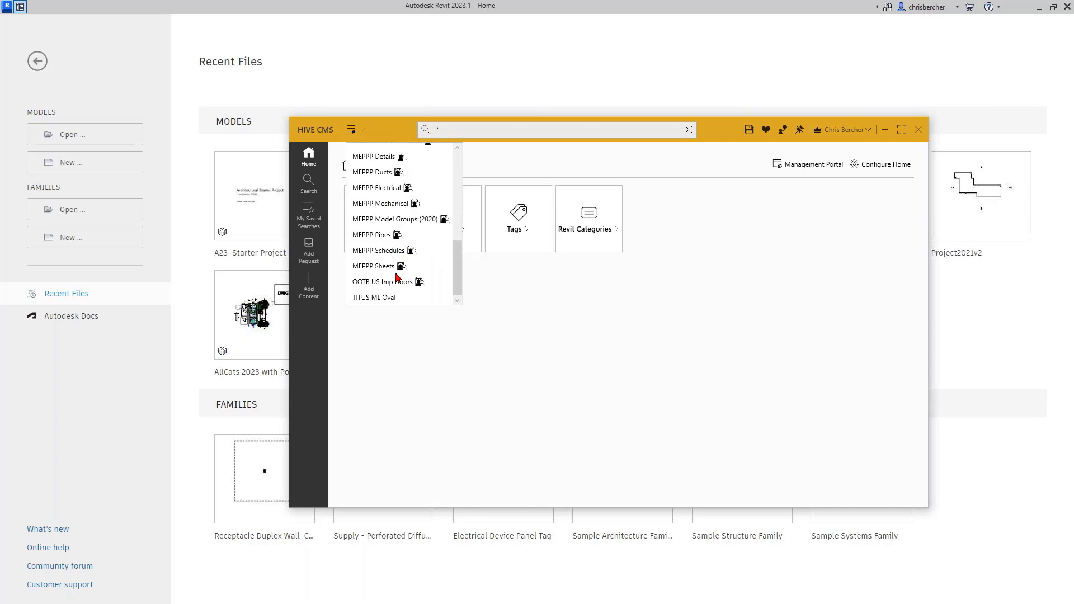
scroll(416, 264, up, 15)
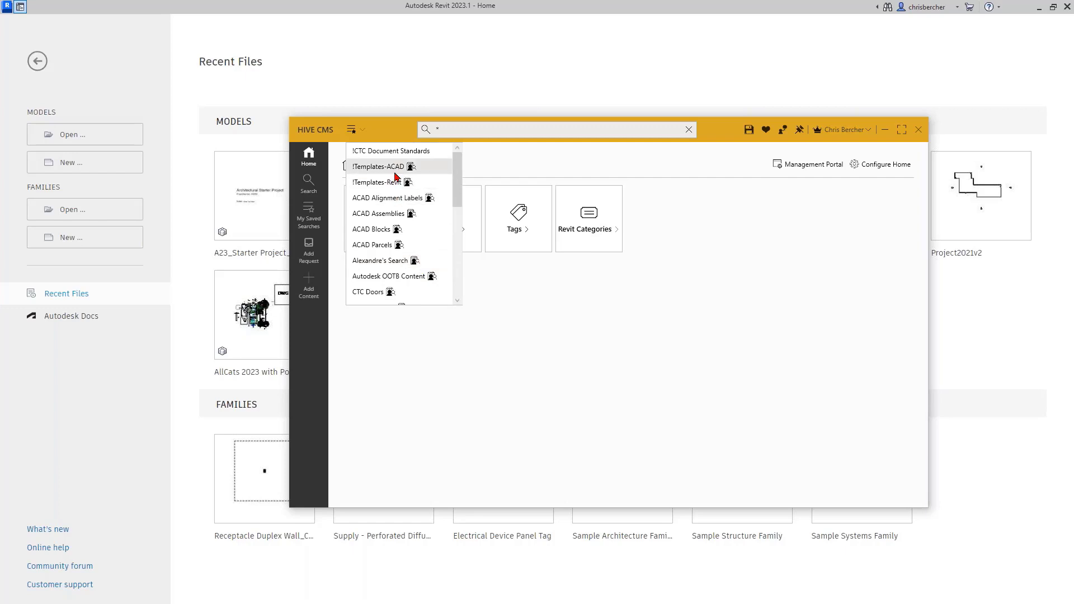
click(399, 182)
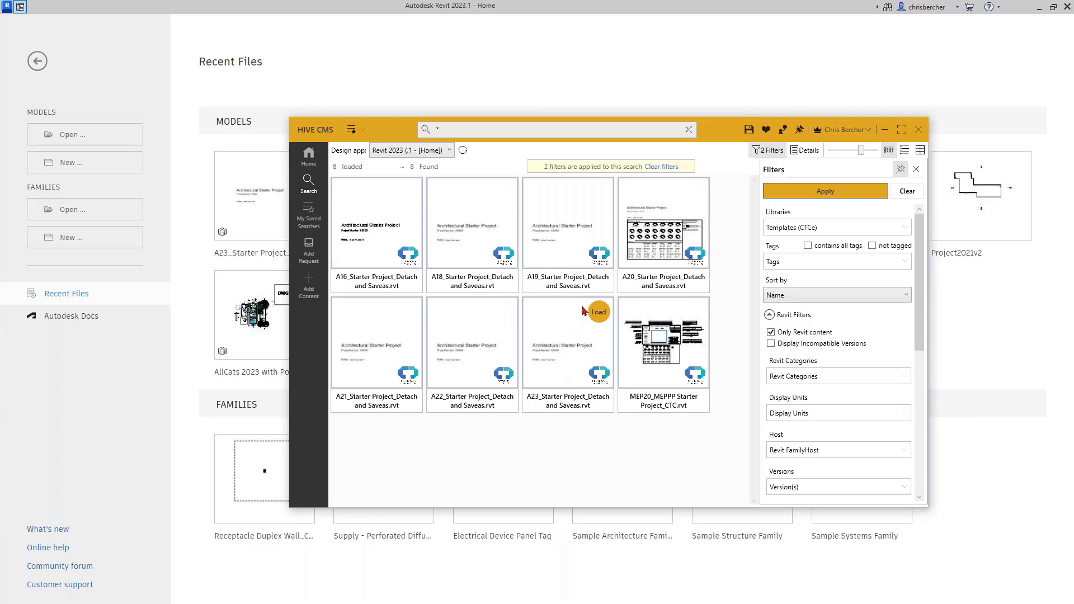
Step: Load the A23_Starter Project_Detach and Saveas.rvt template from its HIVE CMS tile
click(594, 314)
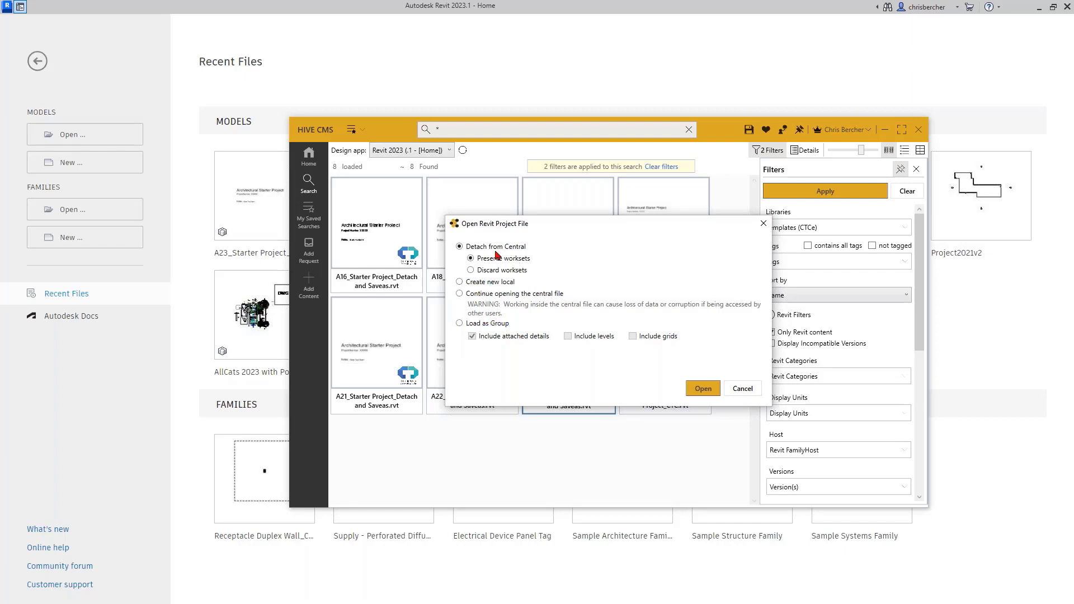
Step: Open the starter project detached with worksets preserved, minimize HIVE CMS, and start Save As
click(703, 388)
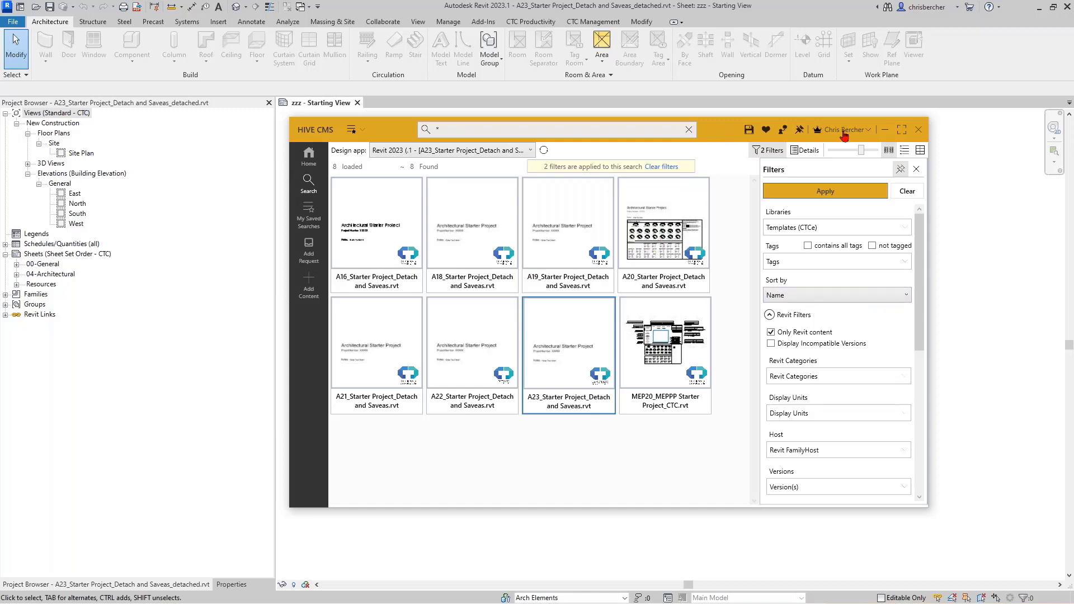
drag(722, 140, 733, 313)
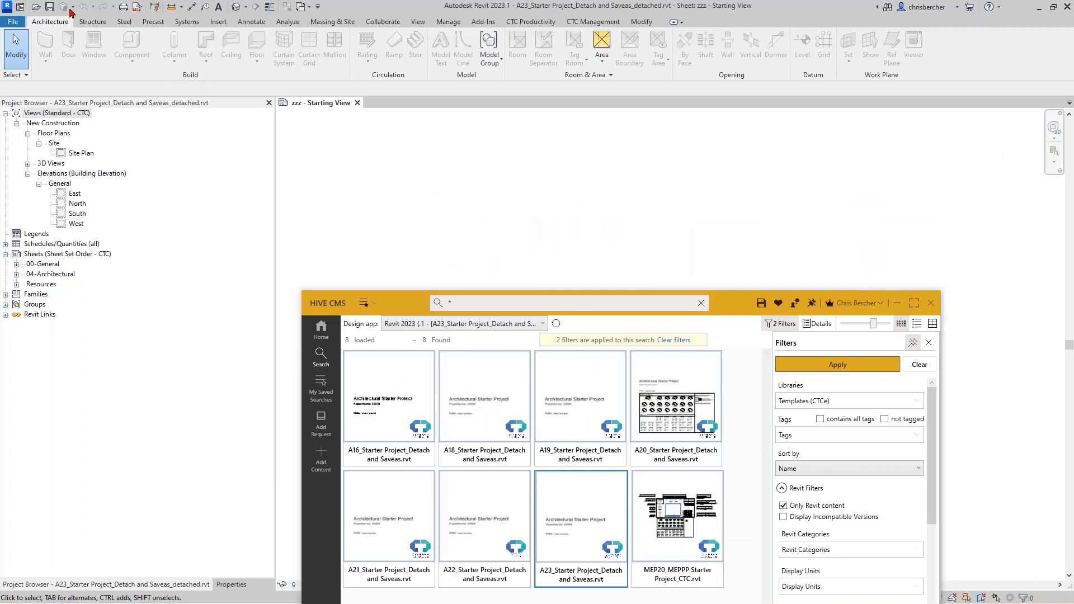
drag(734, 303, 734, 203)
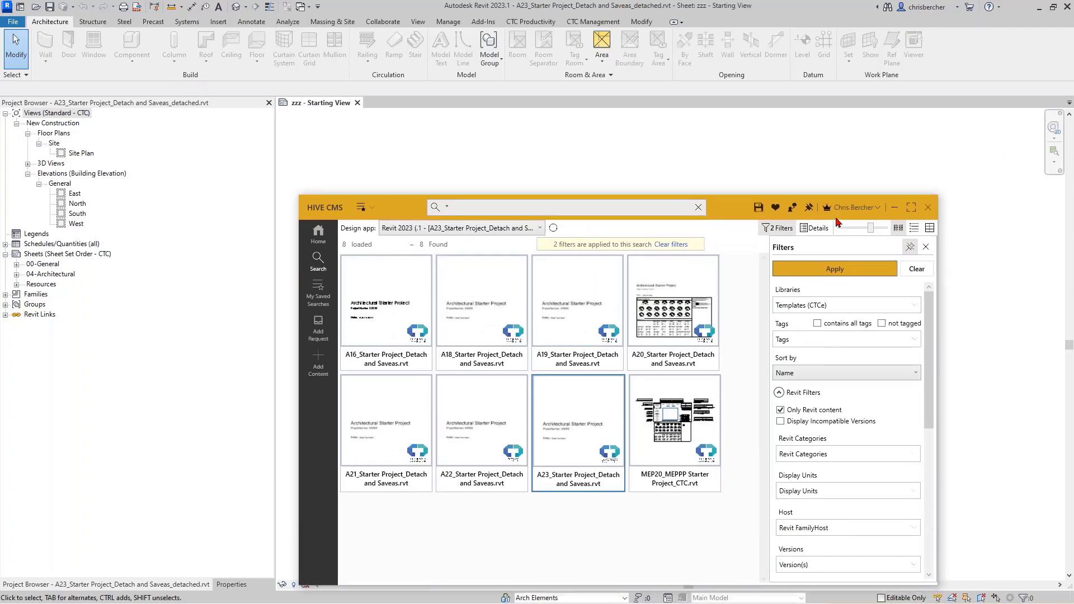
click(899, 211)
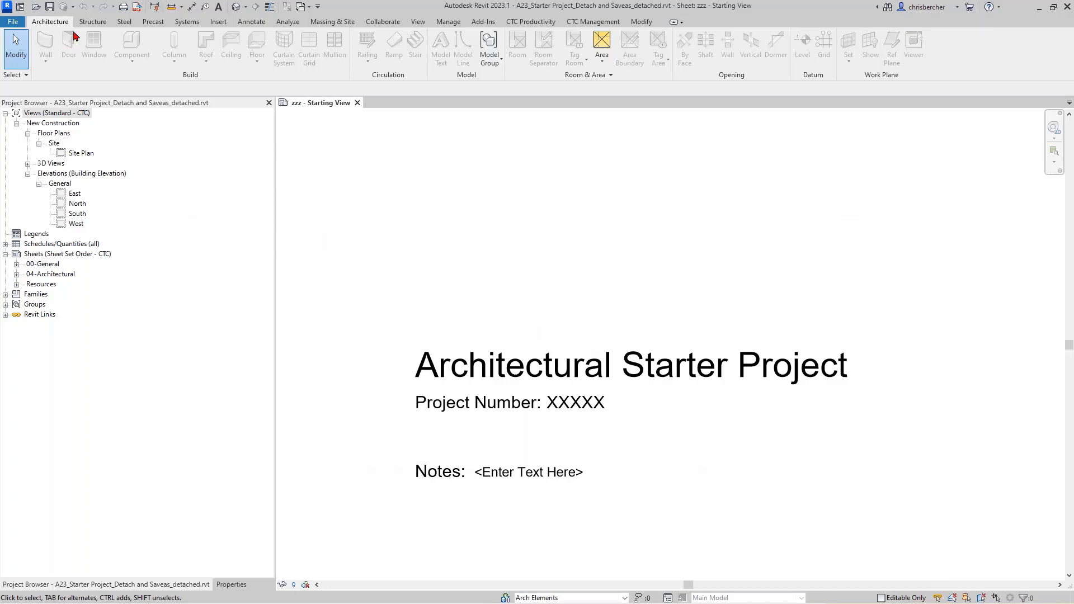
click(49, 6)
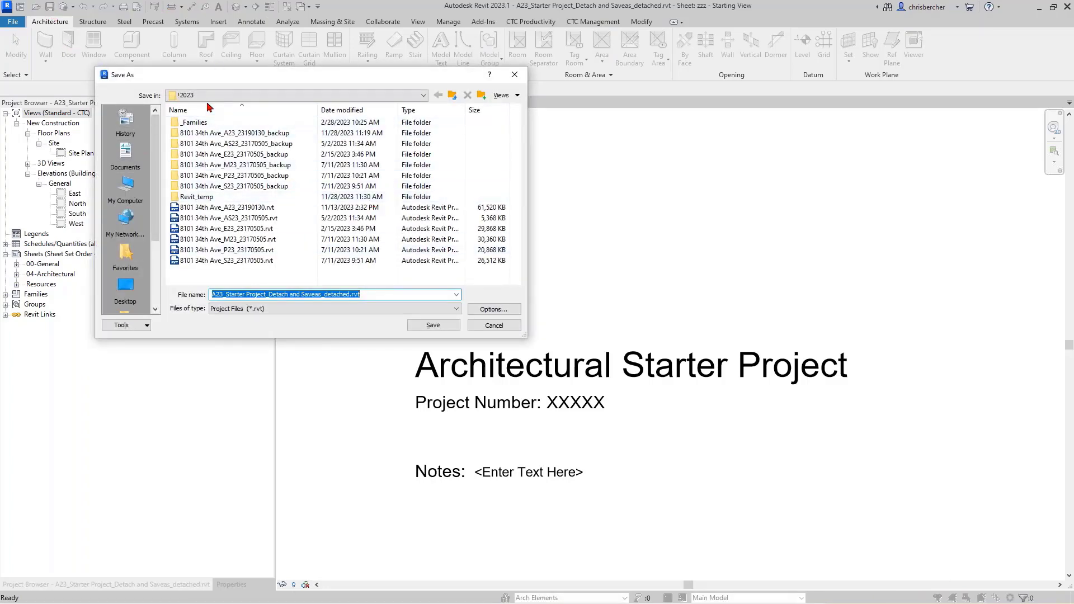
Step: Browse the Save As dialog to Support (H:) > Projects > Demo Files > 2023
click(125, 187)
scroll(212, 245, down, 3)
double_click(205, 167)
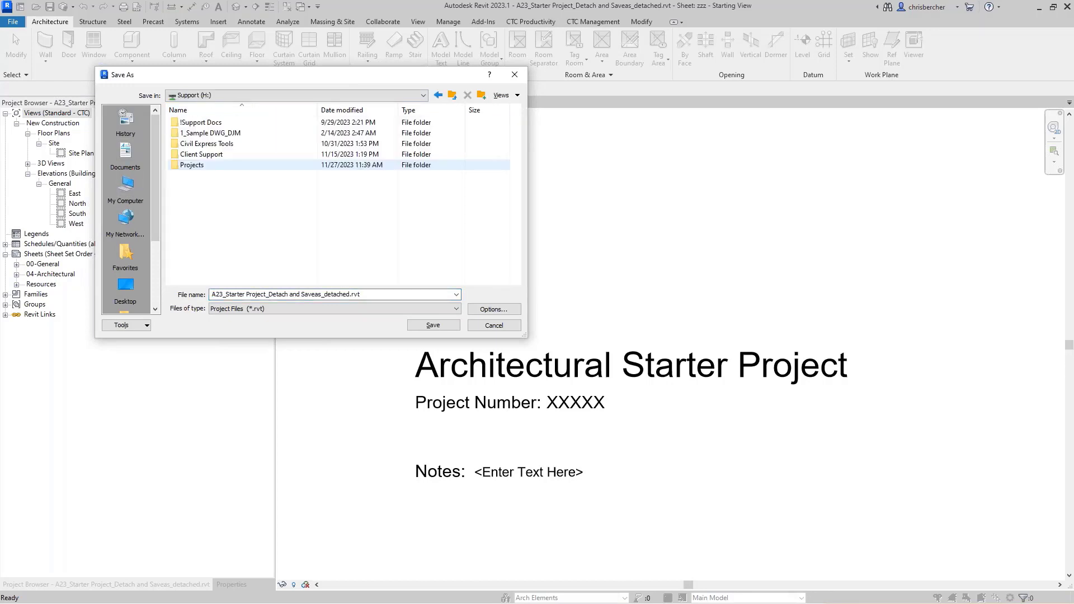
double_click(206, 165)
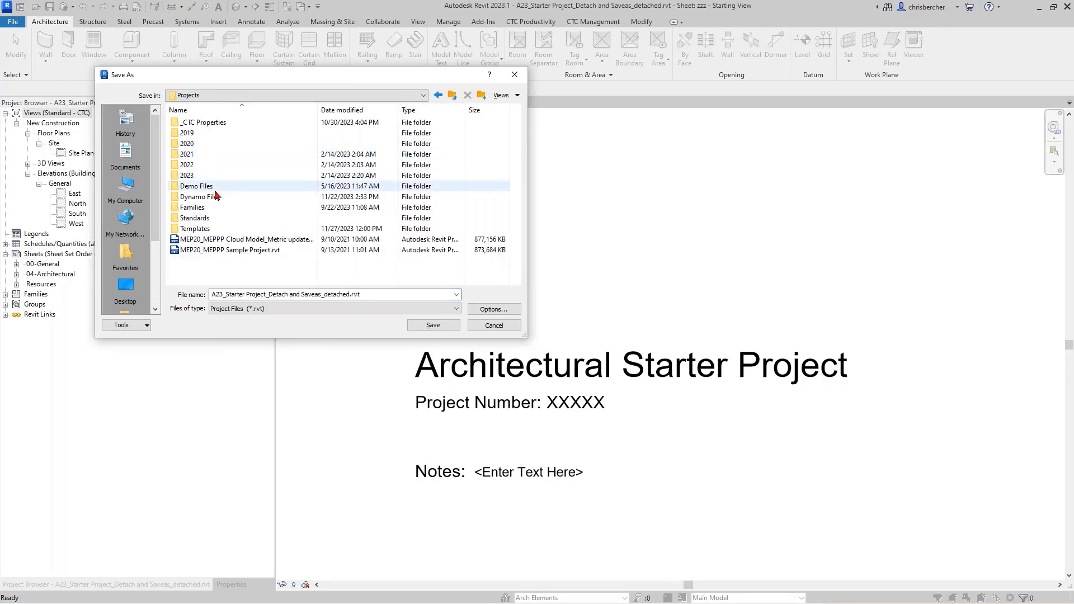
double_click(215, 186)
double_click(195, 122)
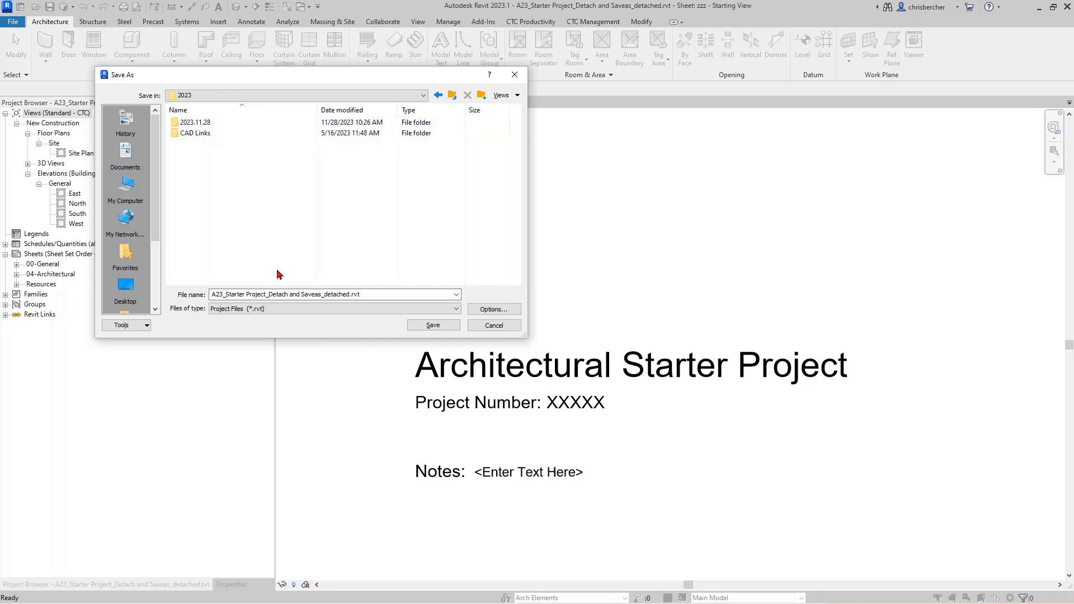
Step: Name the file A23_Arch Demo File and save it in the 2023.11.28 folder
click(375, 296)
text(A2)
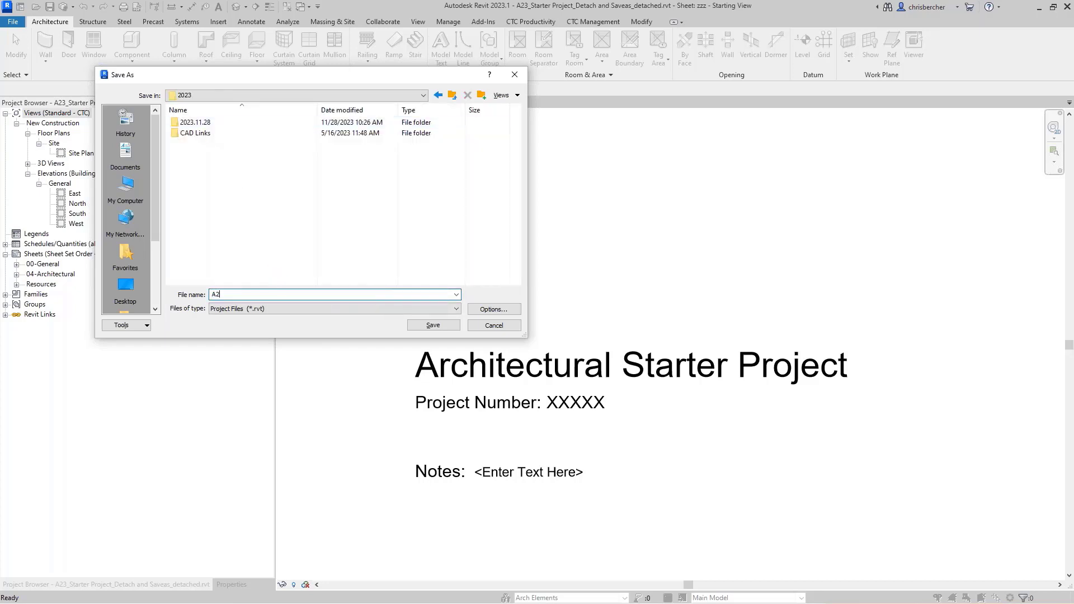
text(3_Arch Demo Fiole)
key(BackSpace)
key(BackSpace)
key(BackSpace)
text(le)
click(492, 309)
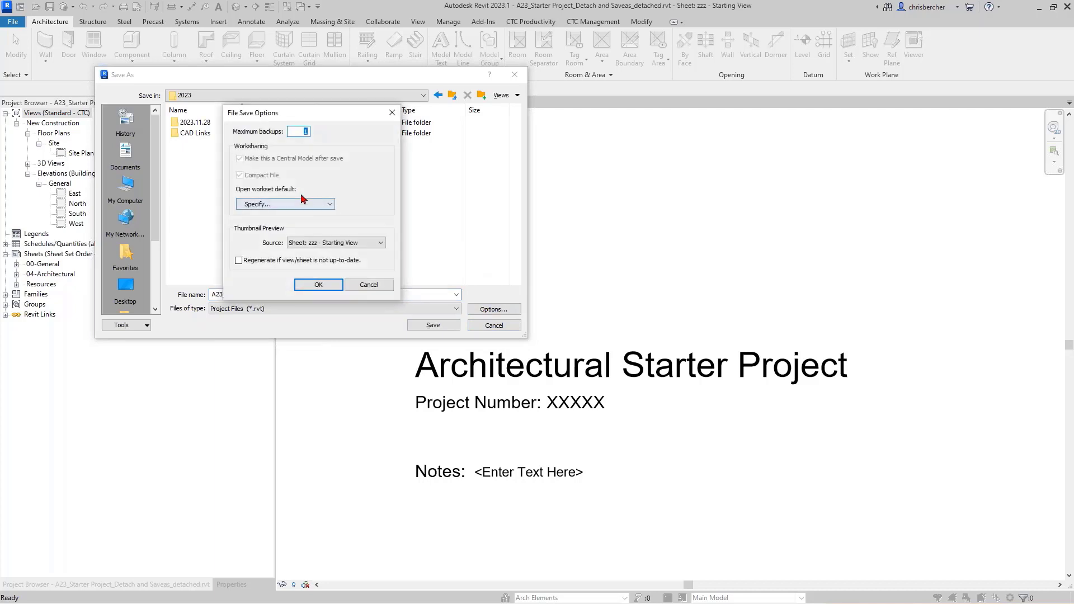
click(318, 284)
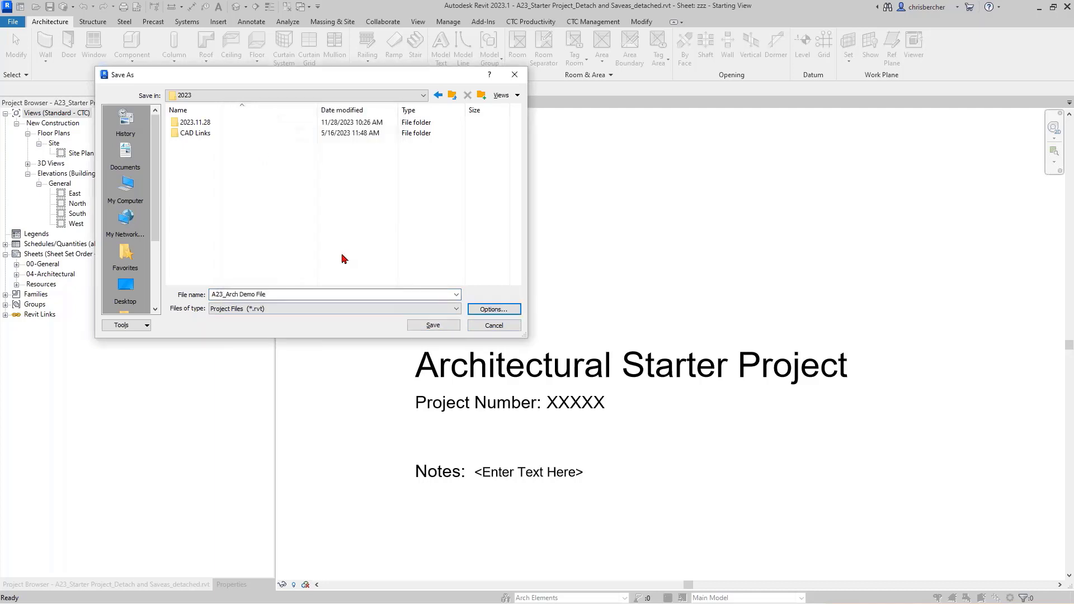
double_click(195, 122)
click(432, 324)
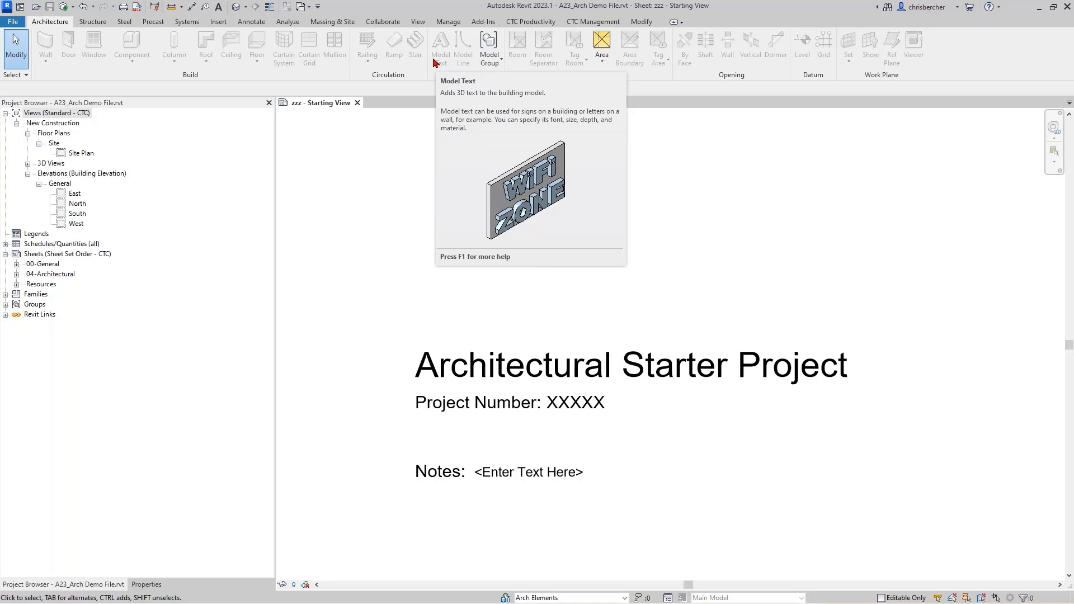
Step: Open Import & Link Mgr from the CTC Management tab to see the three unloaded links
click(421, 132)
click(406, 114)
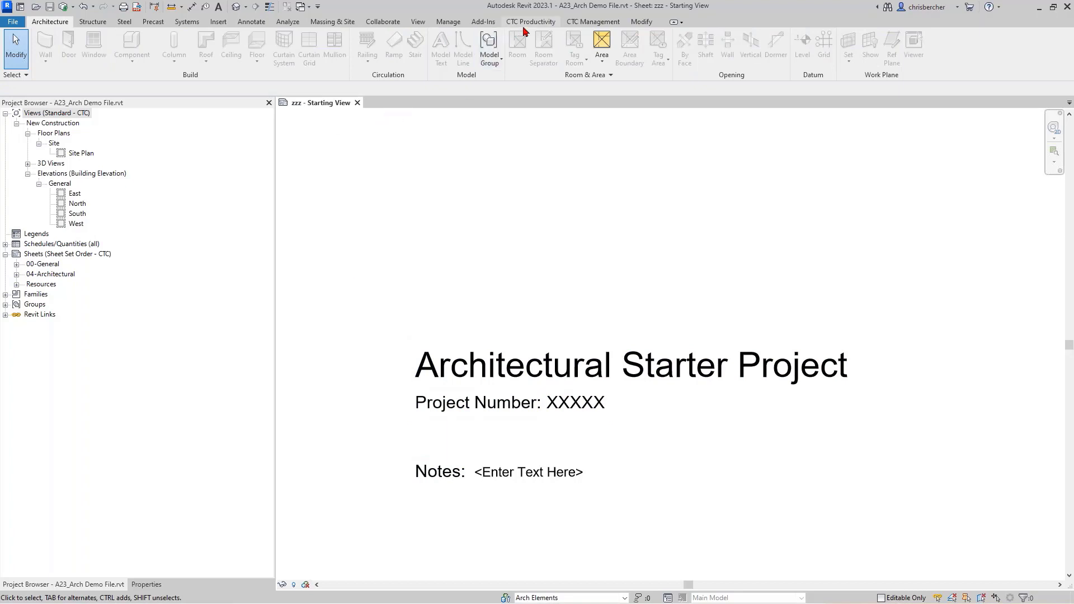
click(591, 20)
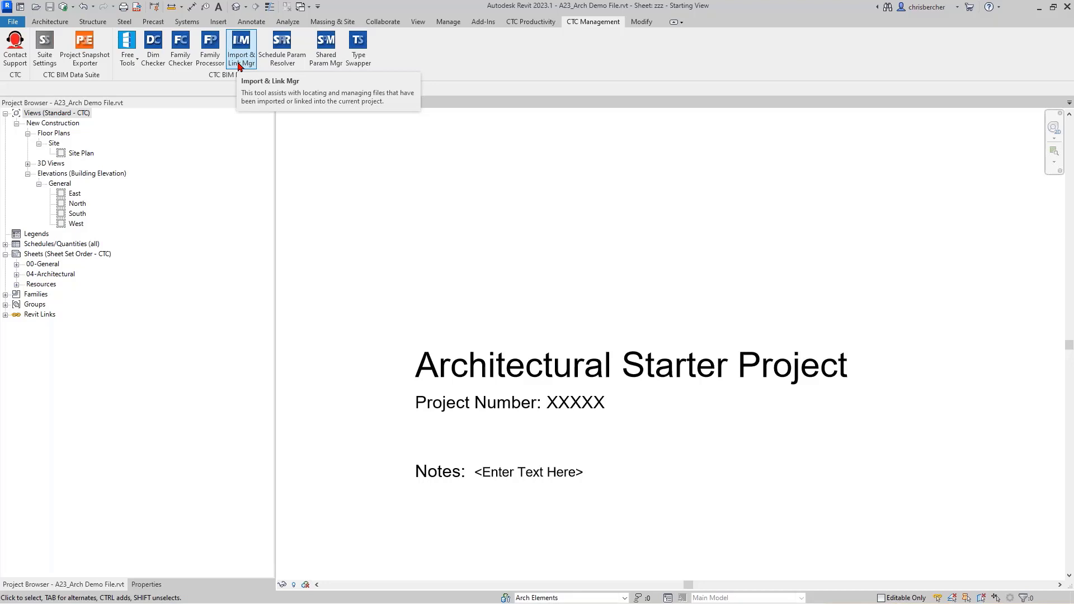
click(239, 66)
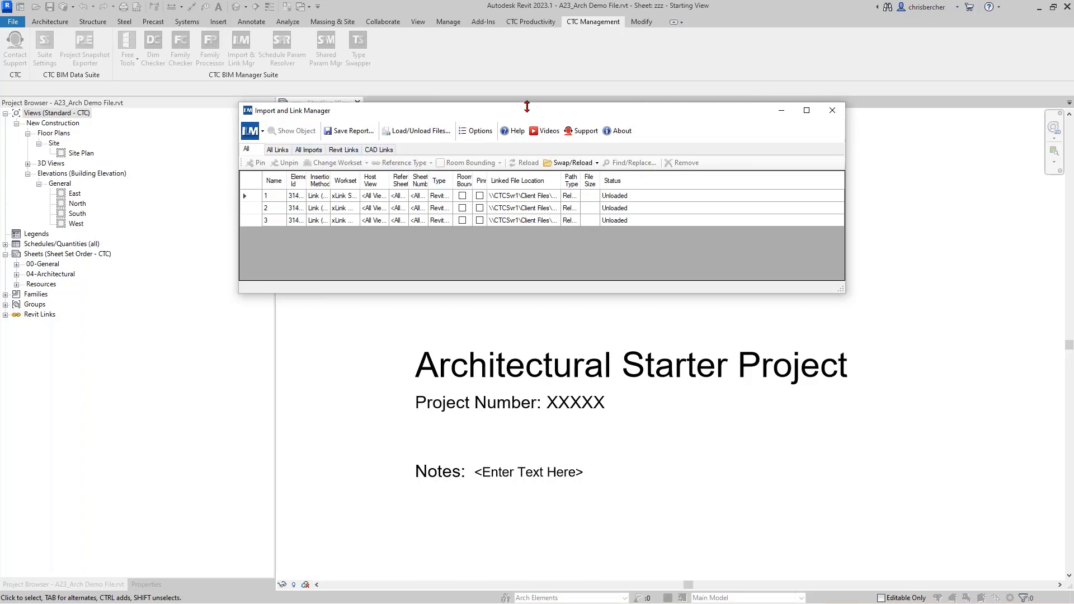
Step: Select the first unloaded link and choose Swap/Reload From File
click(260, 197)
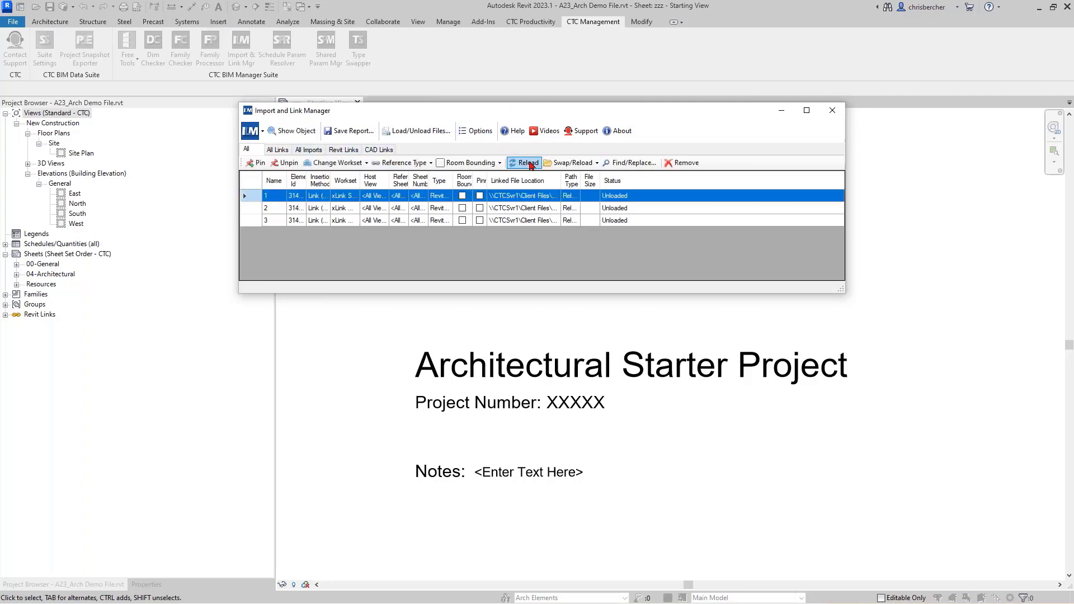
click(571, 162)
click(571, 163)
click(571, 163)
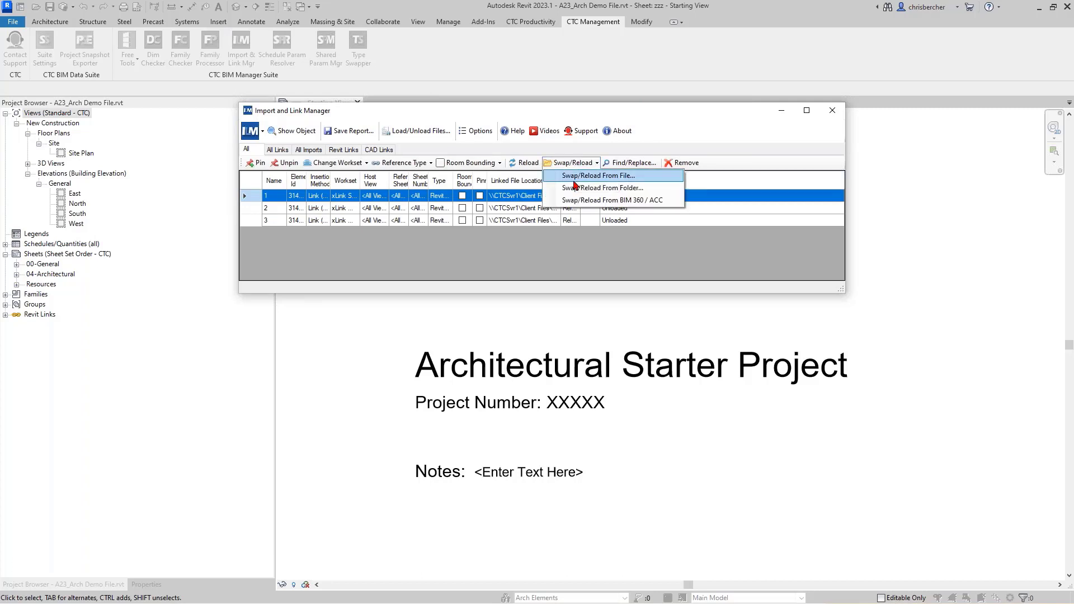
click(574, 178)
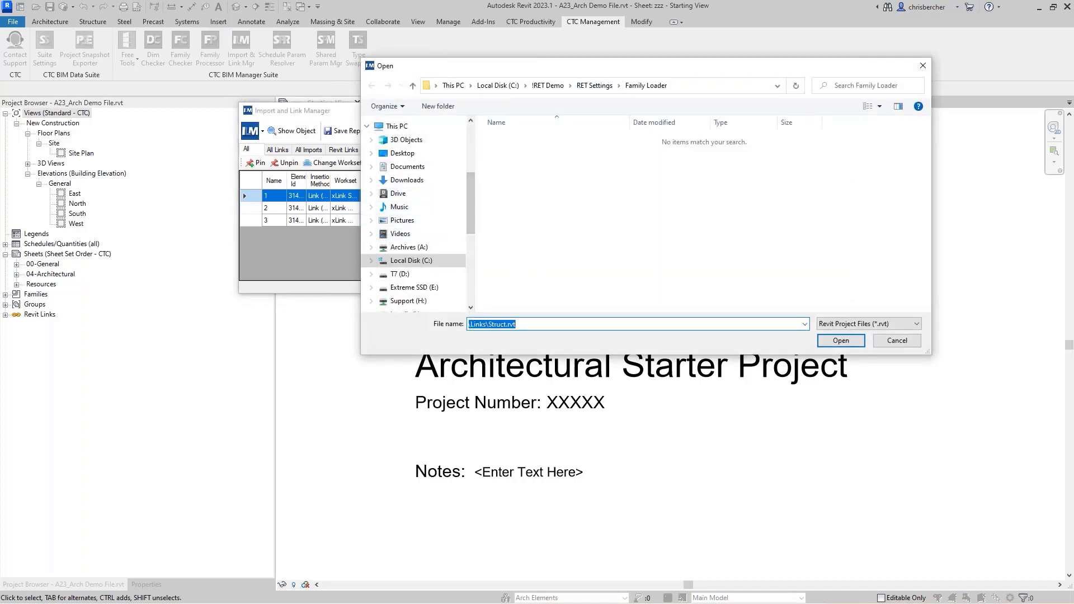
scroll(397, 268, down, 2)
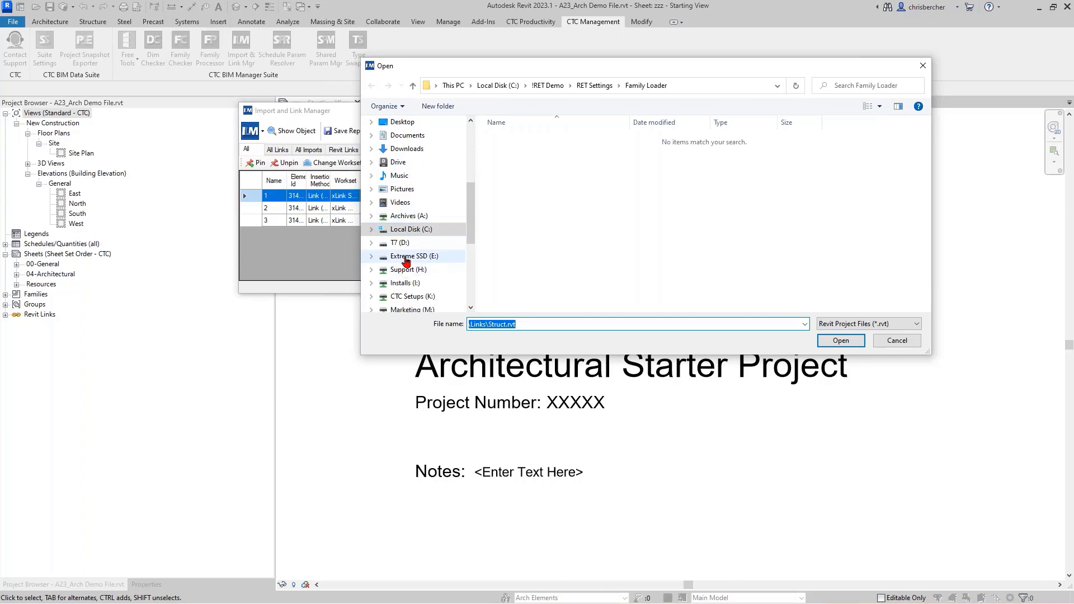
click(397, 270)
double_click(509, 185)
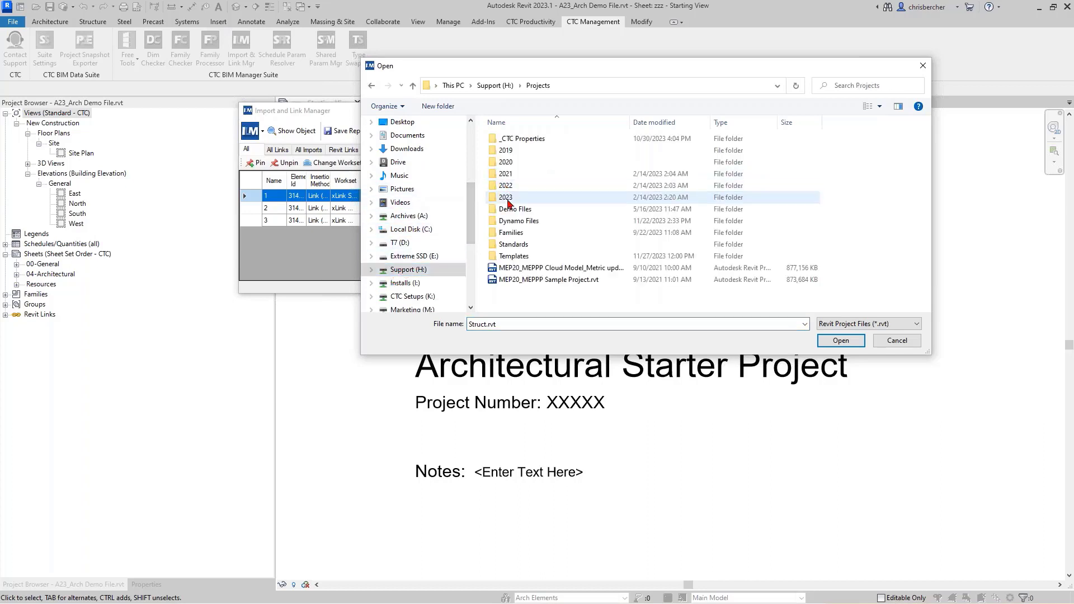
double_click(527, 210)
double_click(512, 140)
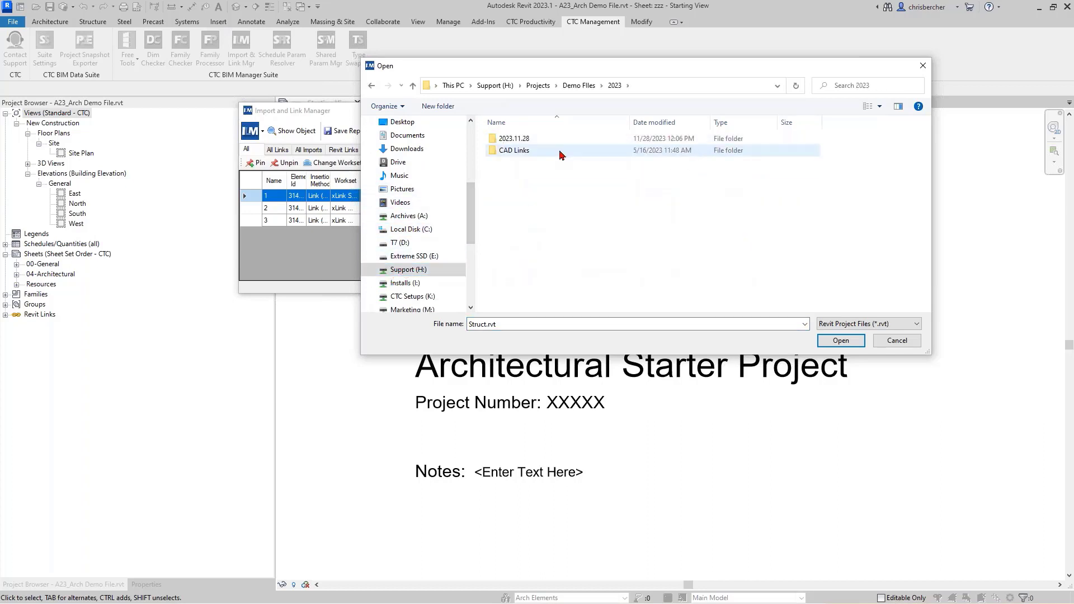
double_click(515, 140)
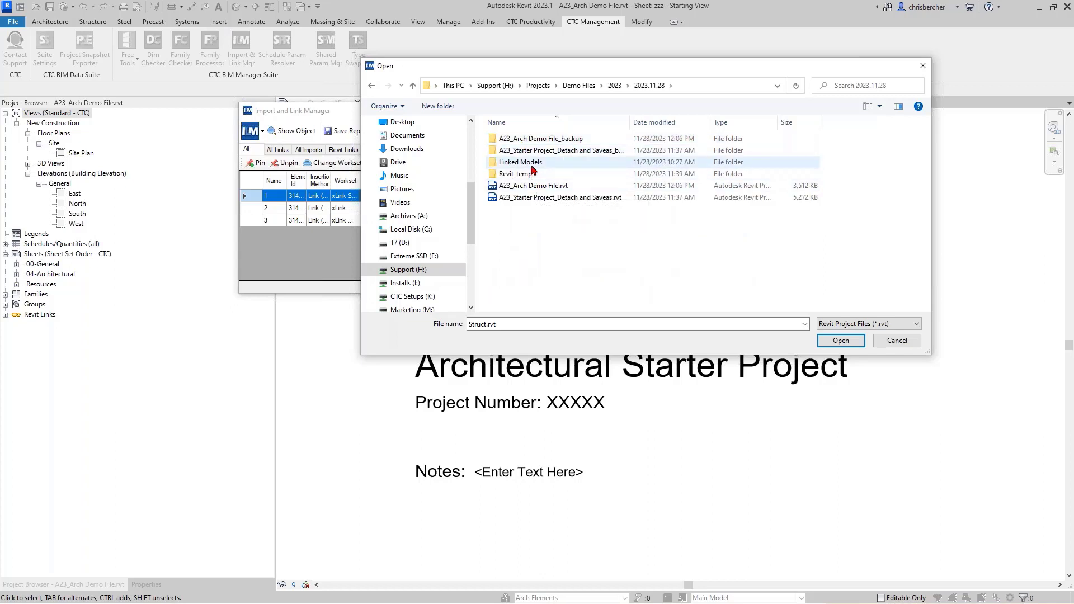
double_click(559, 161)
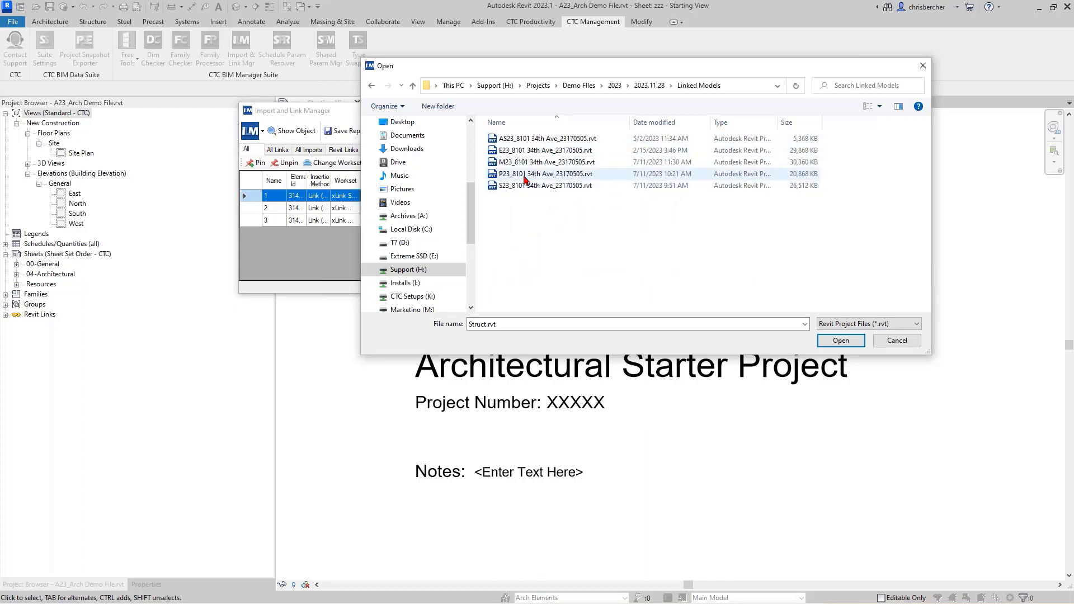
click(559, 185)
click(840, 340)
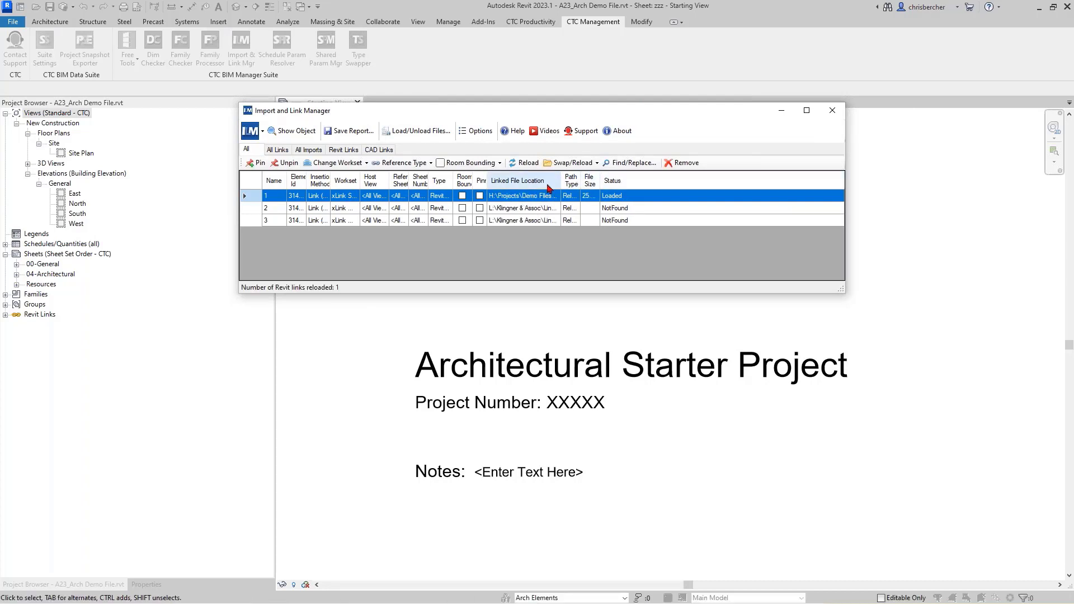
drag(562, 180, 593, 190)
Step: Reload the missing Mech & Plumb link from the M23 model file
click(587, 207)
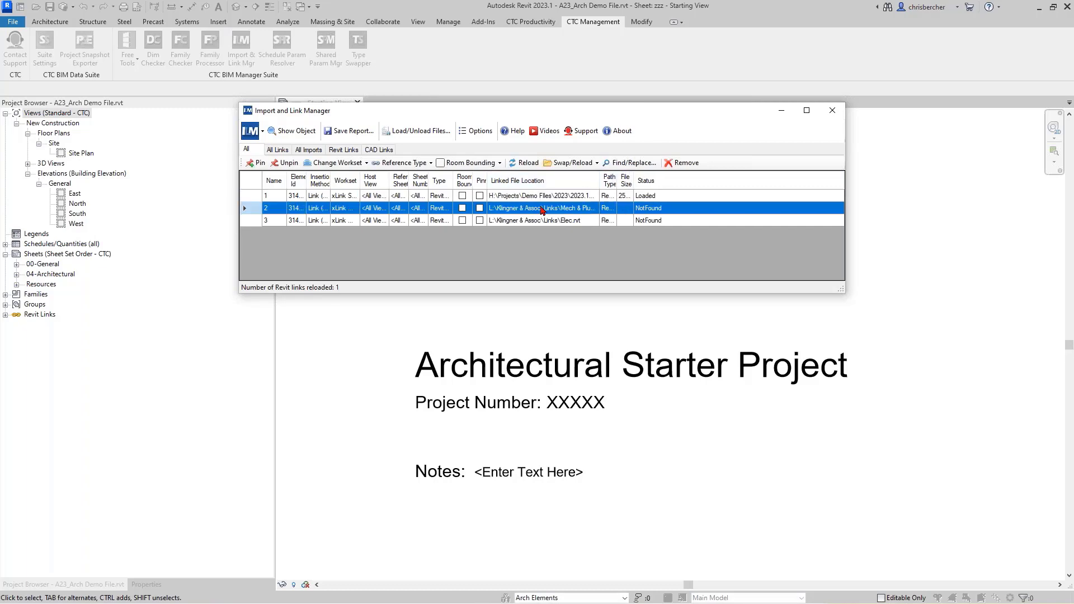
click(570, 163)
click(581, 176)
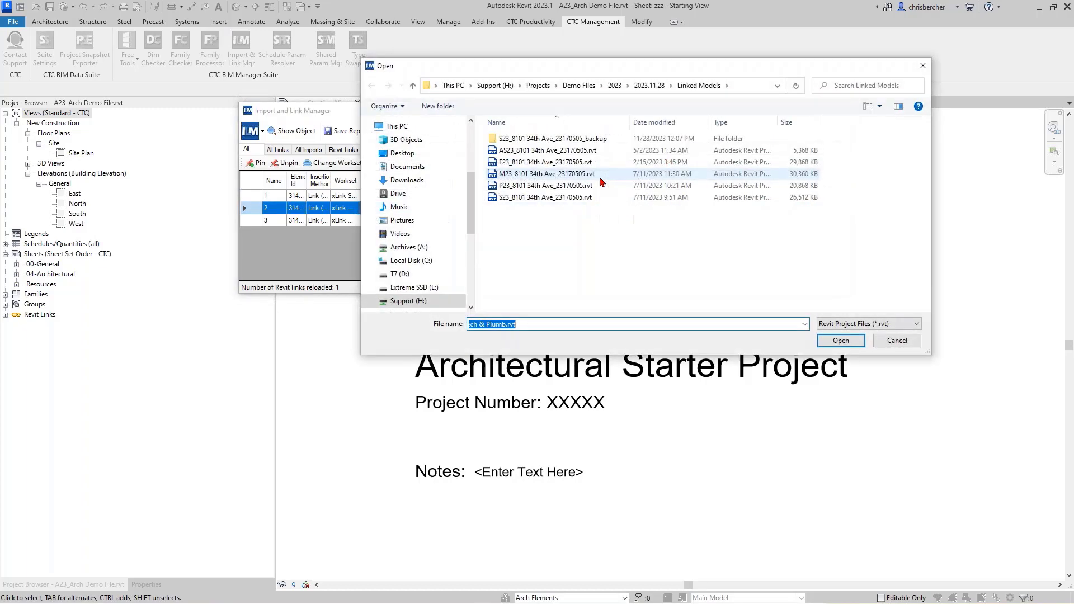
double_click(561, 176)
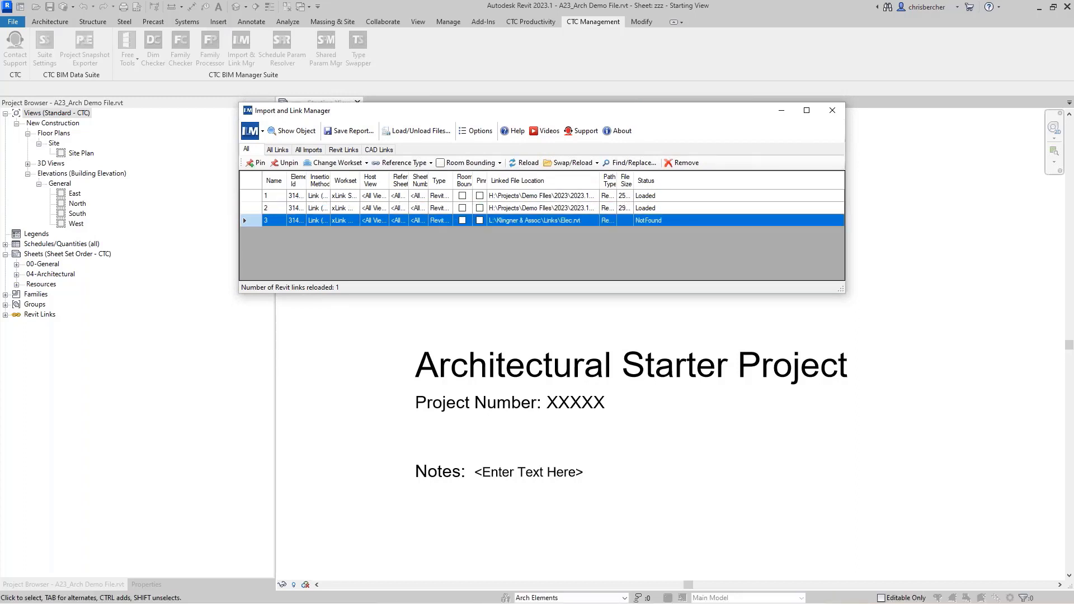
Step: Reload the electrical link from its replacement model file
click(576, 163)
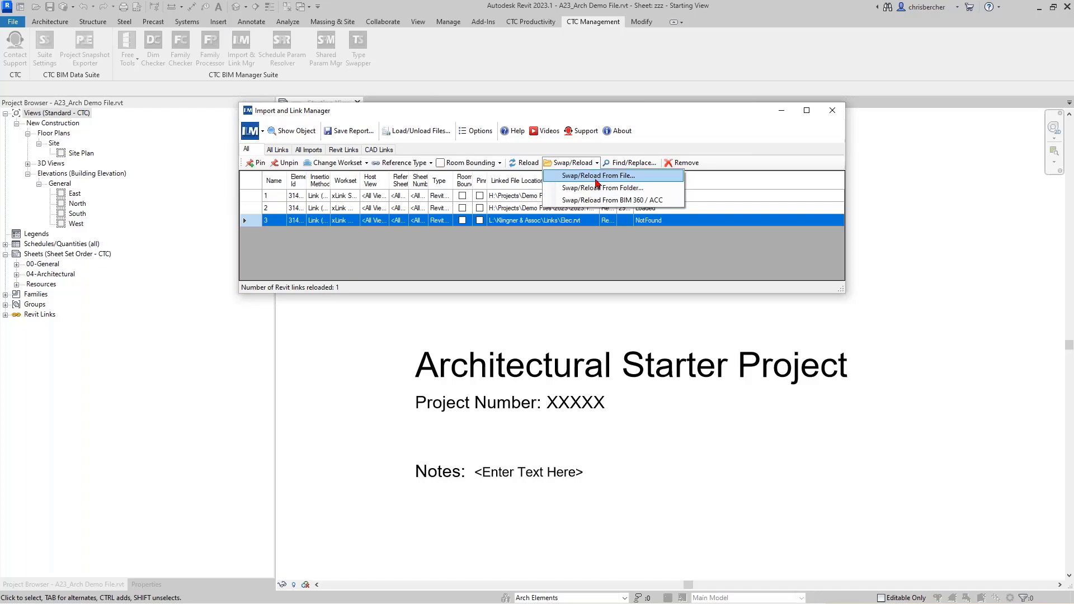
click(596, 178)
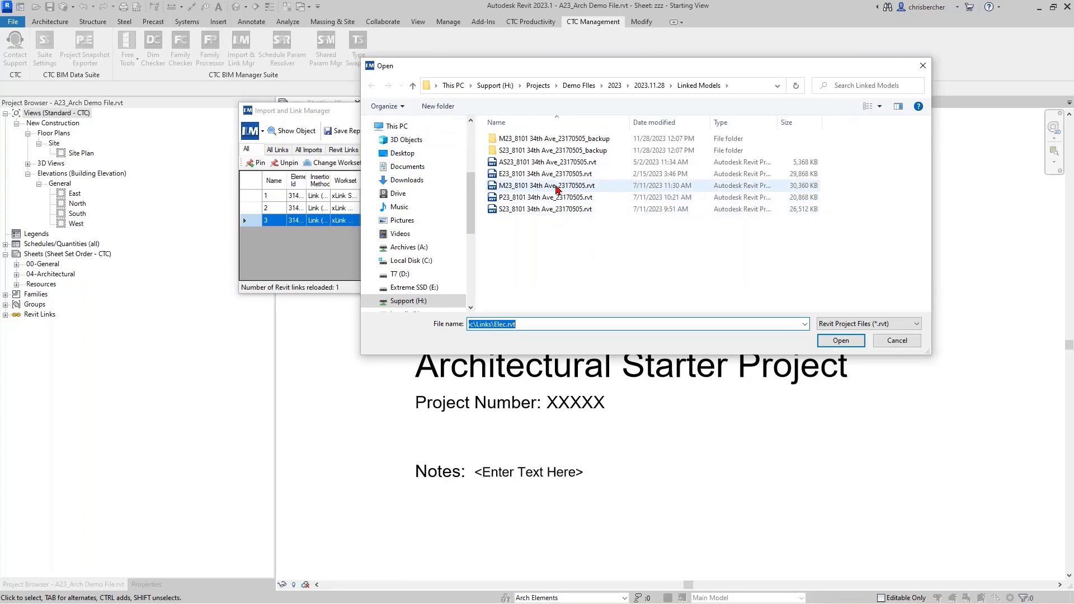
click(557, 186)
click(841, 340)
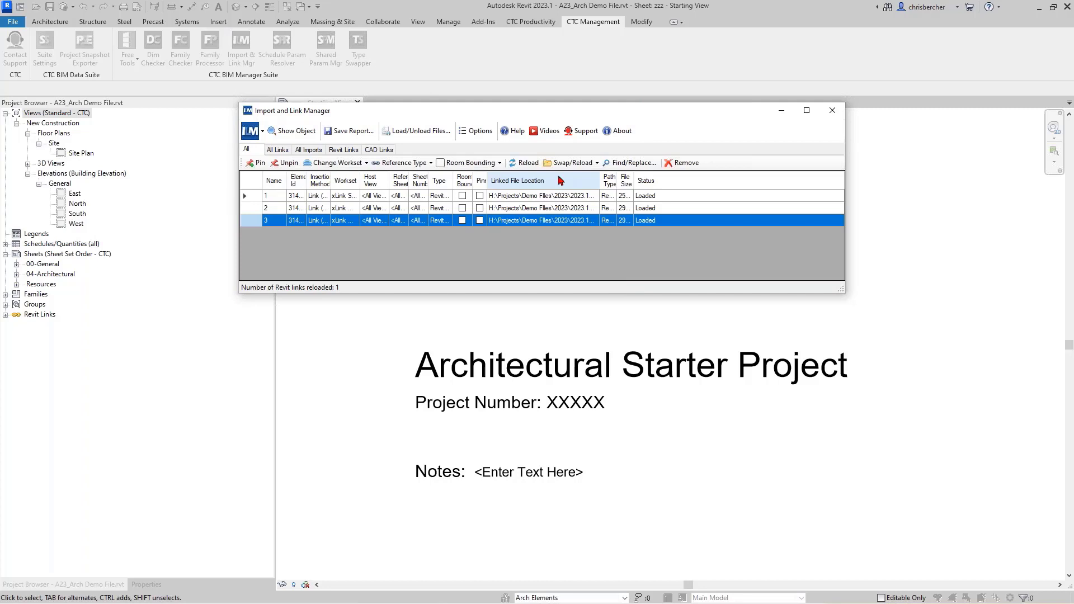
Step: Close the Import and Link Manager, returning to the Starting View sheet
click(567, 163)
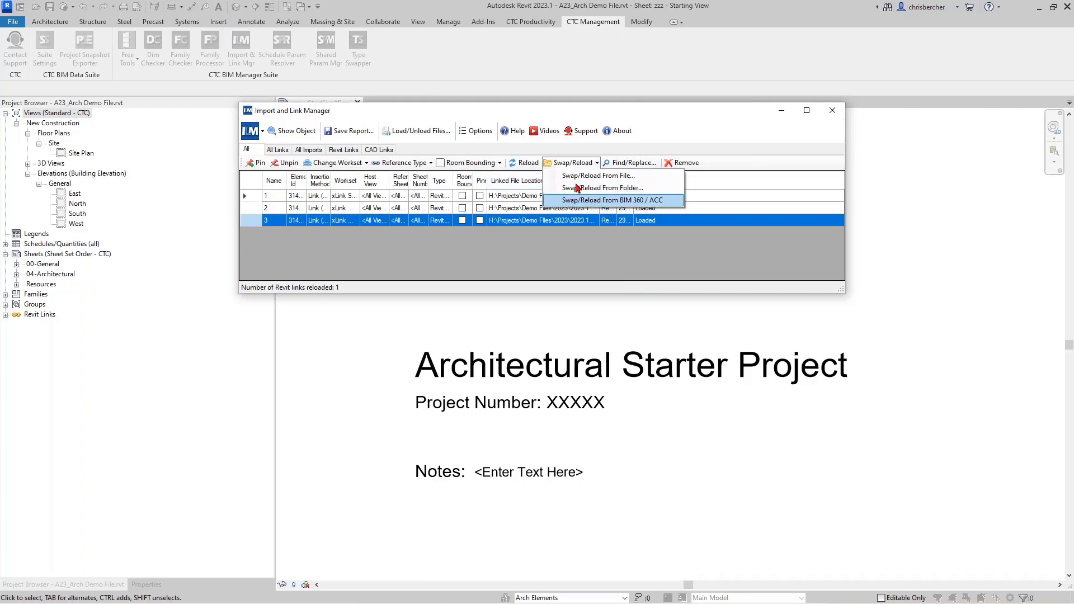
click(681, 123)
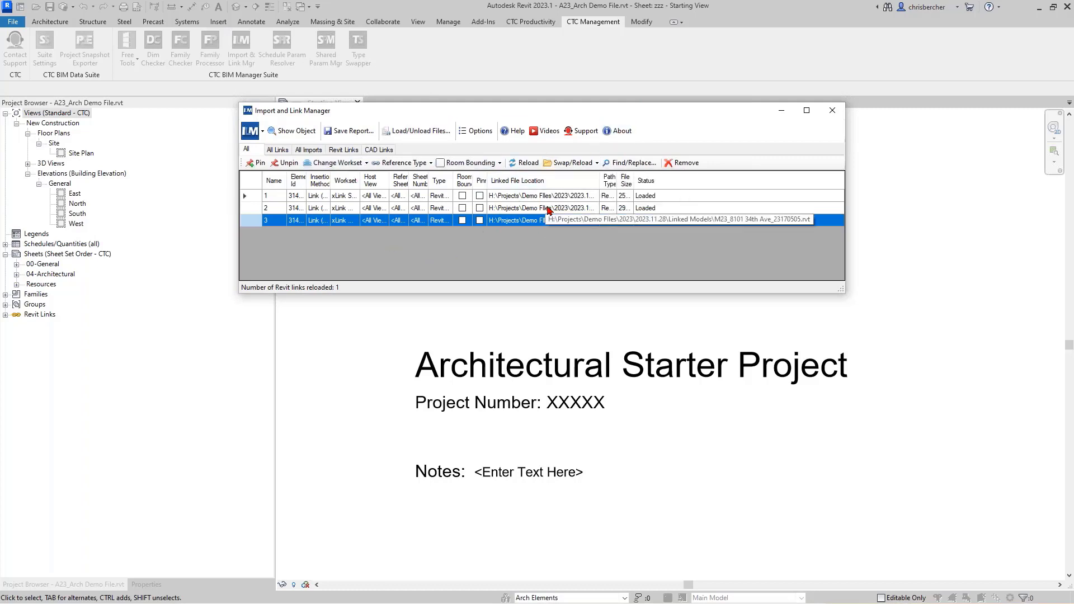
click(832, 110)
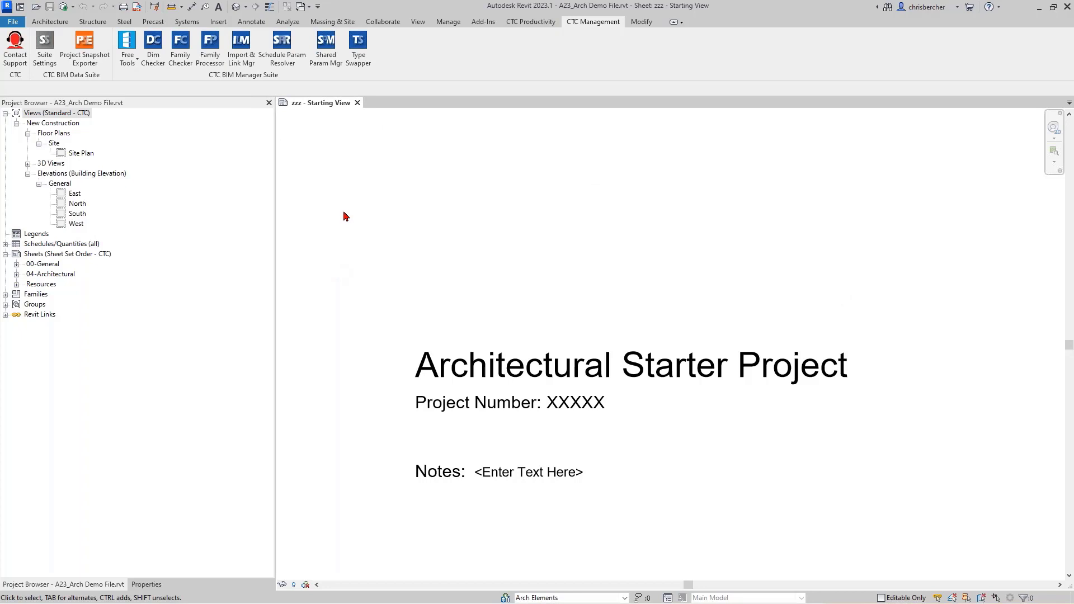
Step: Launch View Creator from CTC Productivity and open its Batch Add Levels dialog
click(534, 24)
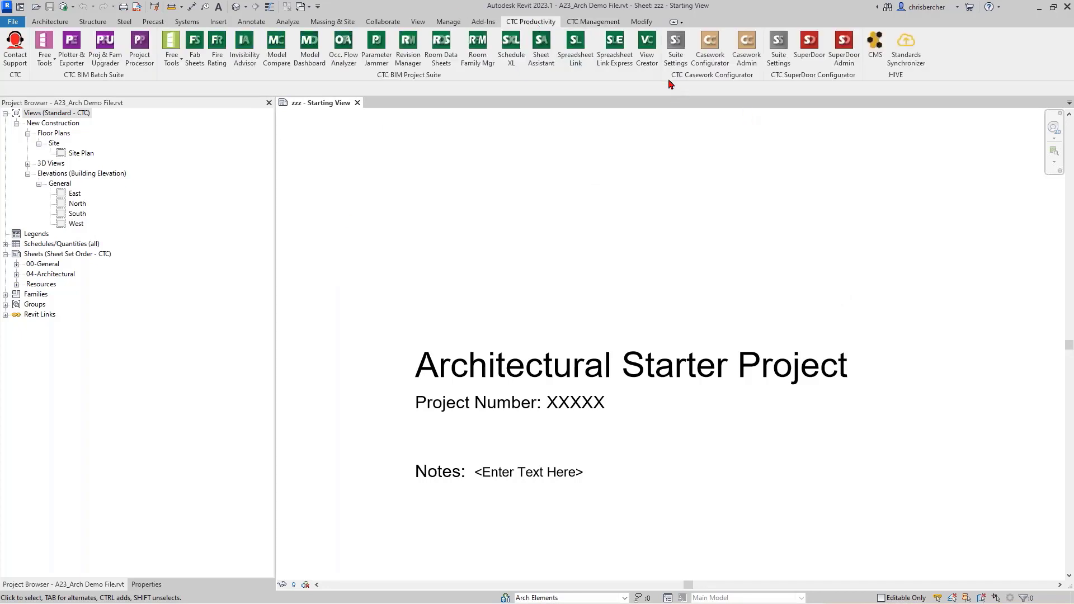
click(650, 58)
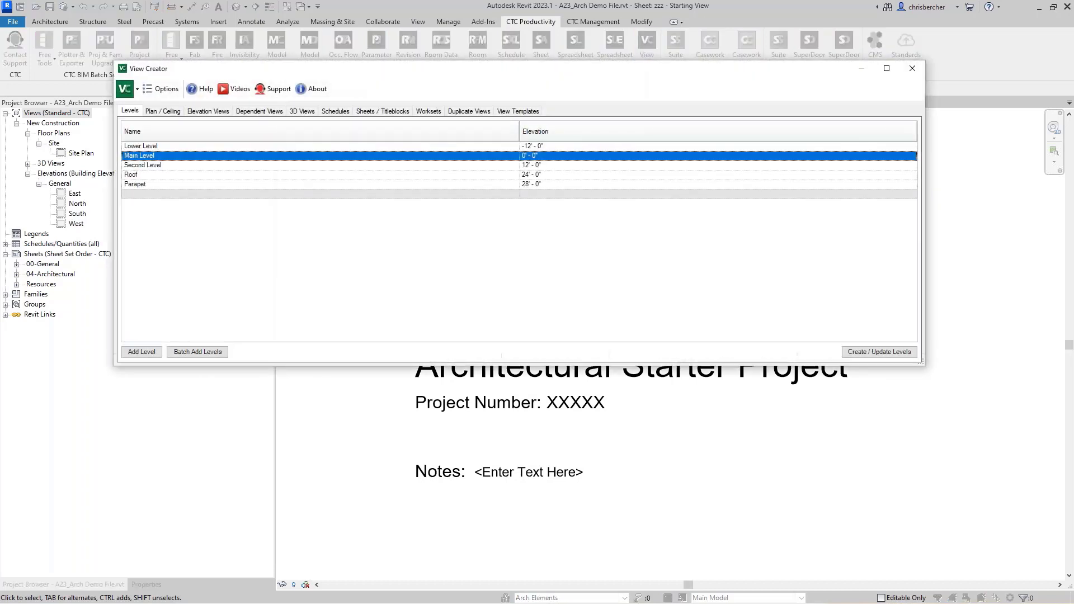
drag(636, 68, 718, 126)
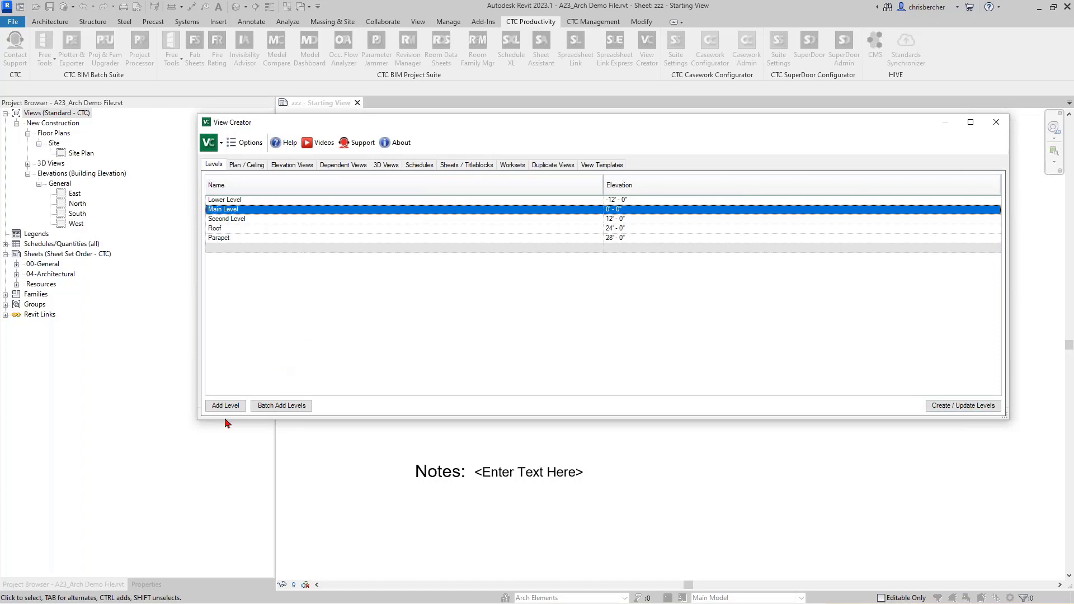
click(266, 410)
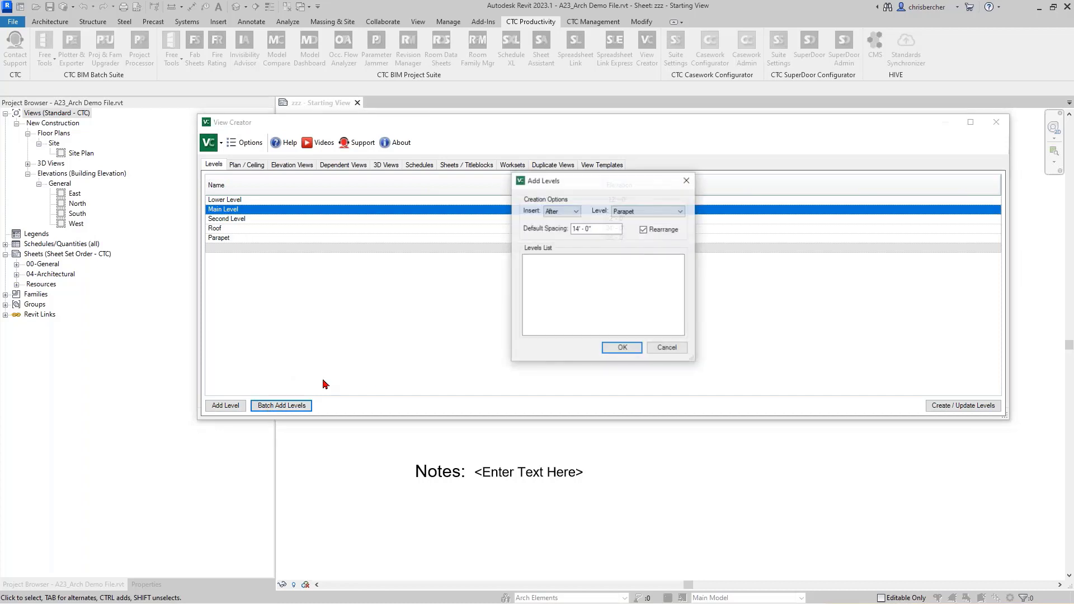
Step: Set Add Levels to insert Third Level and Fourth Level after Second Level
click(561, 212)
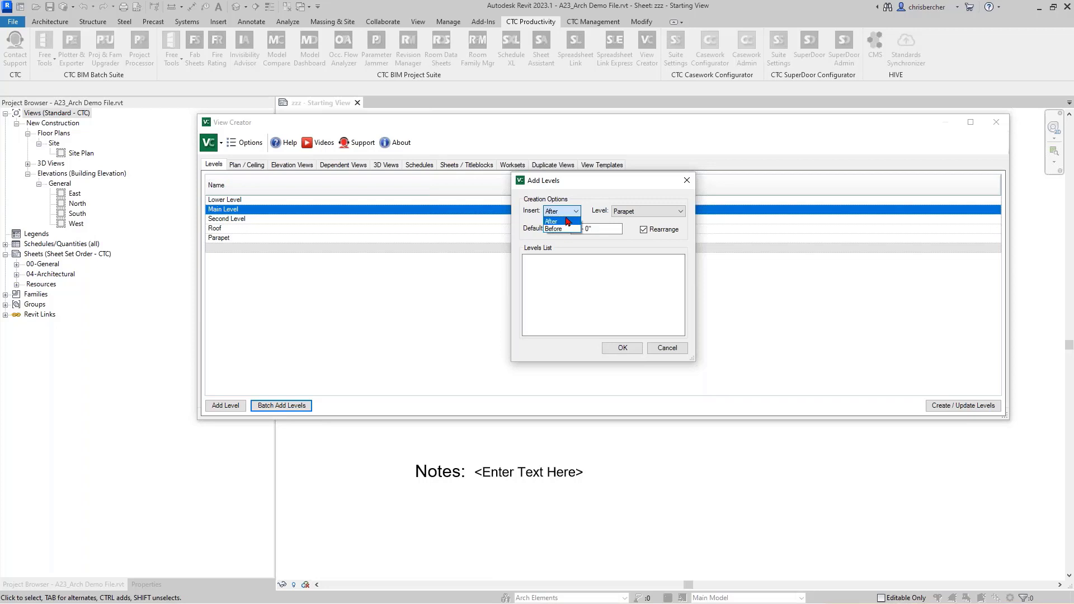
click(576, 223)
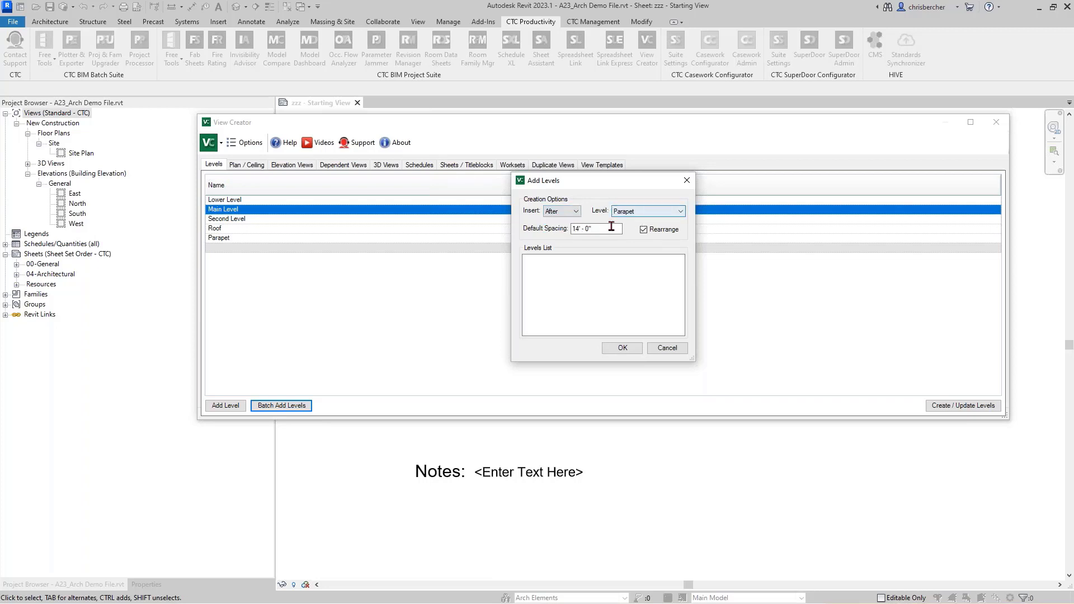
click(648, 211)
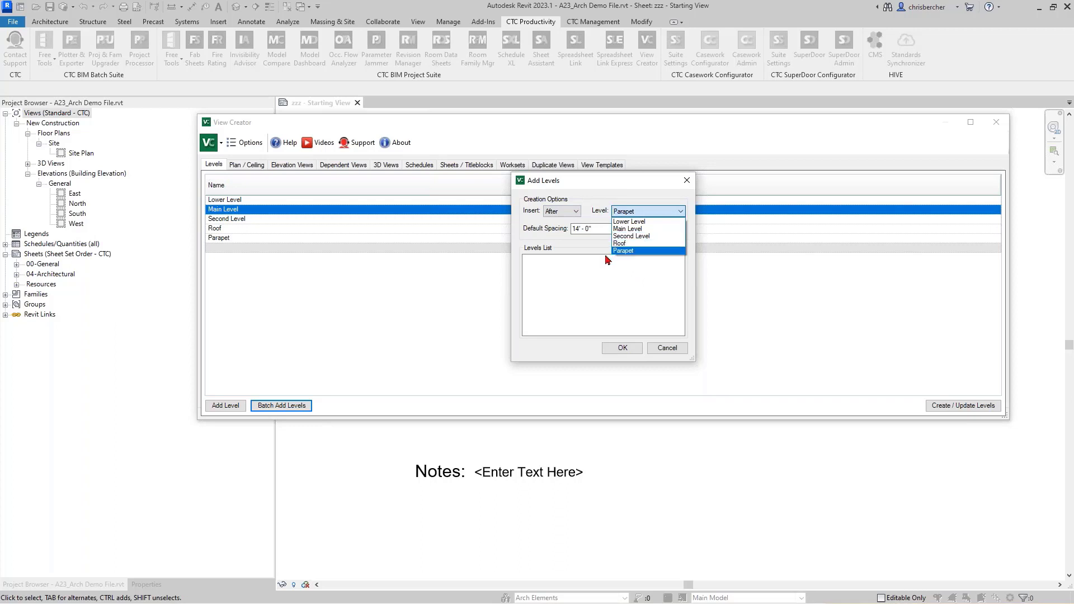
click(622, 251)
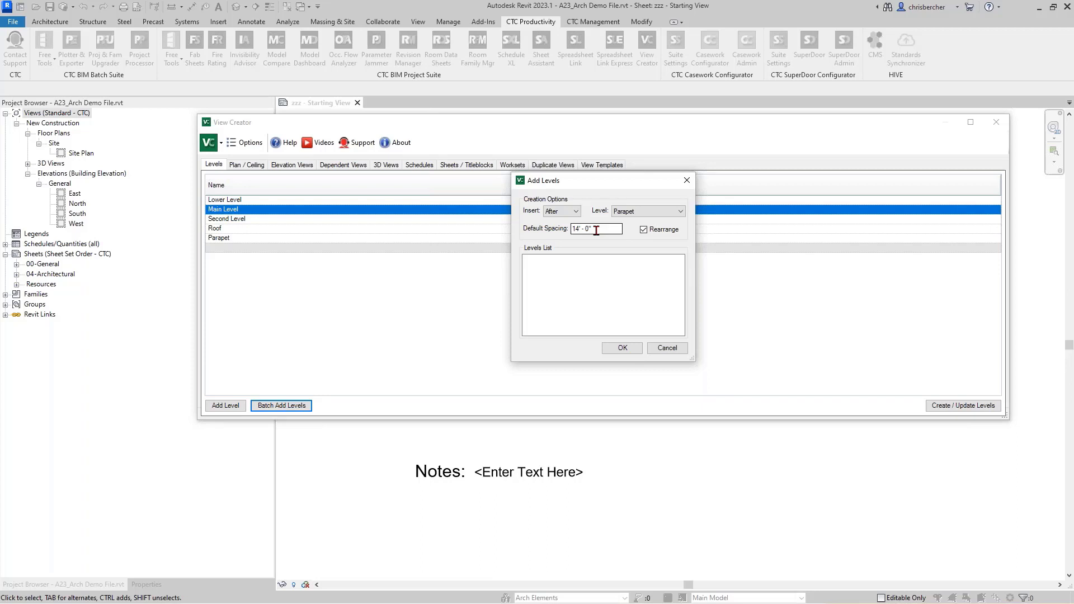
click(636, 211)
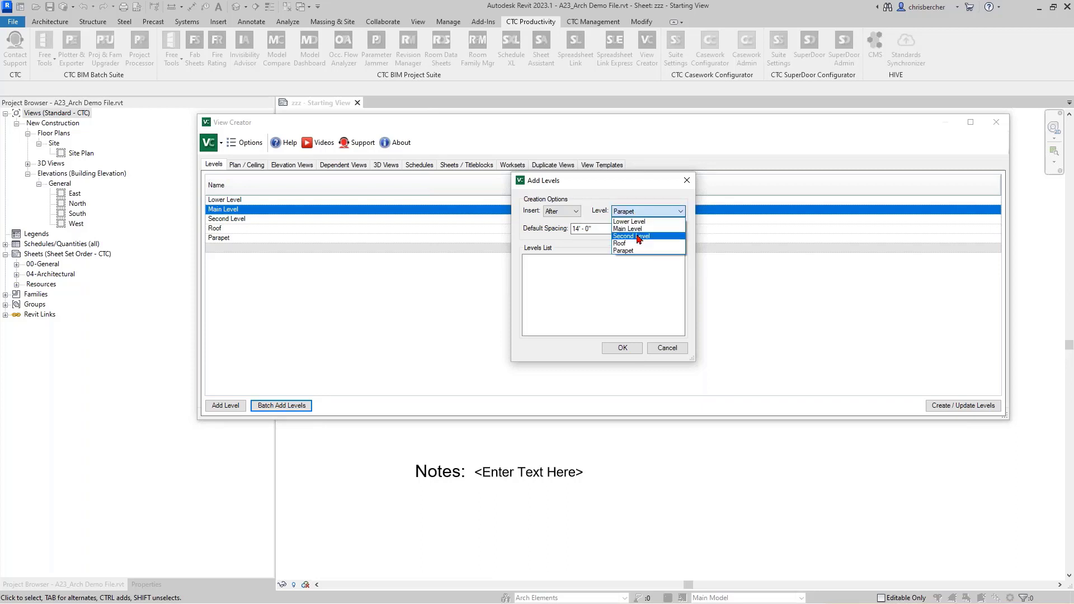
click(638, 236)
click(581, 273)
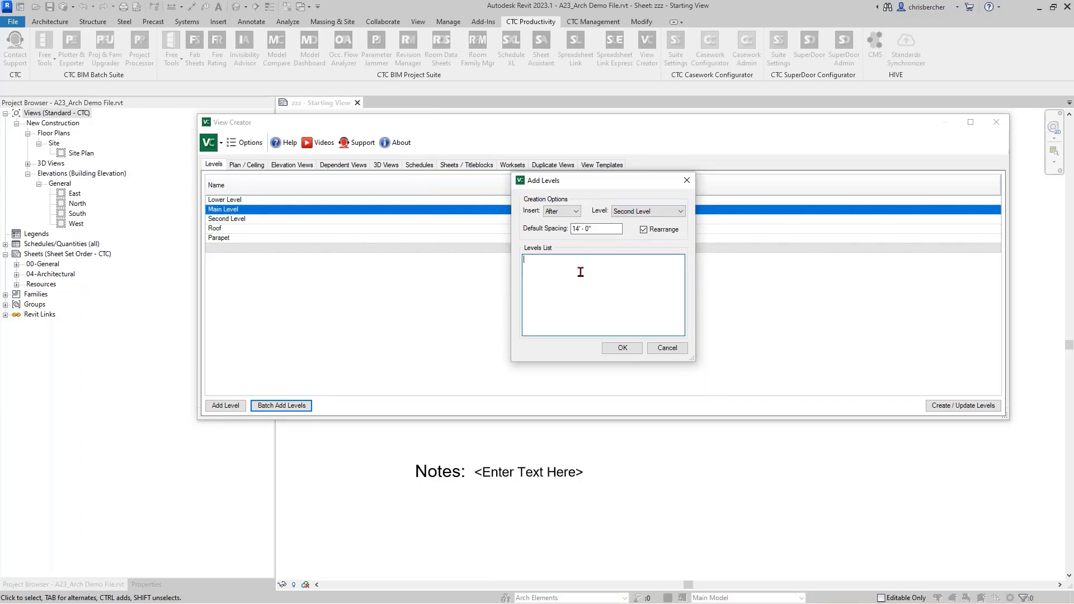
text(Third Level)
click(589, 233)
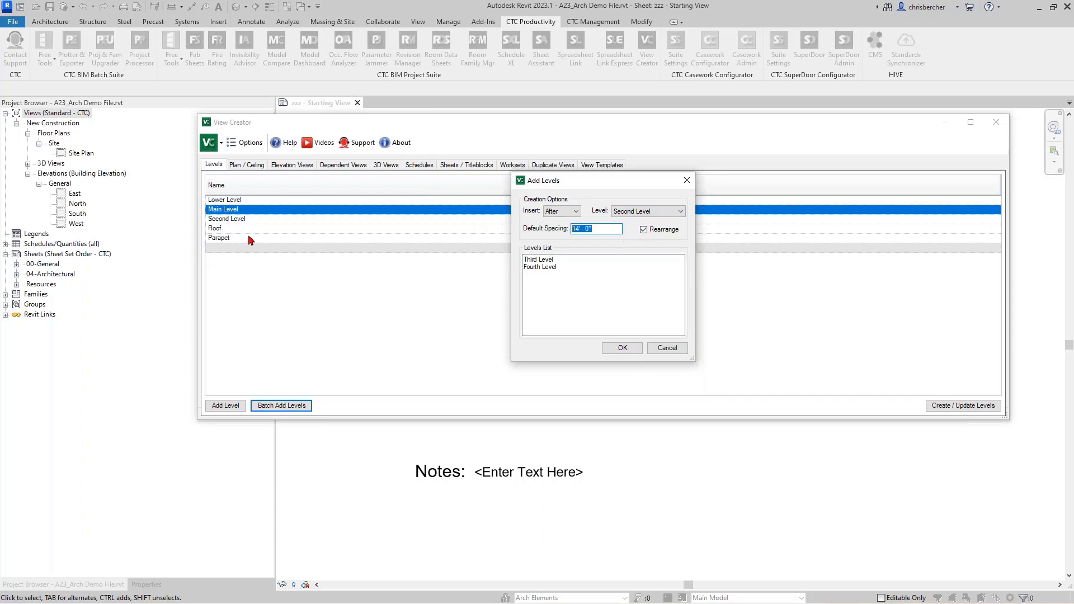
click(621, 348)
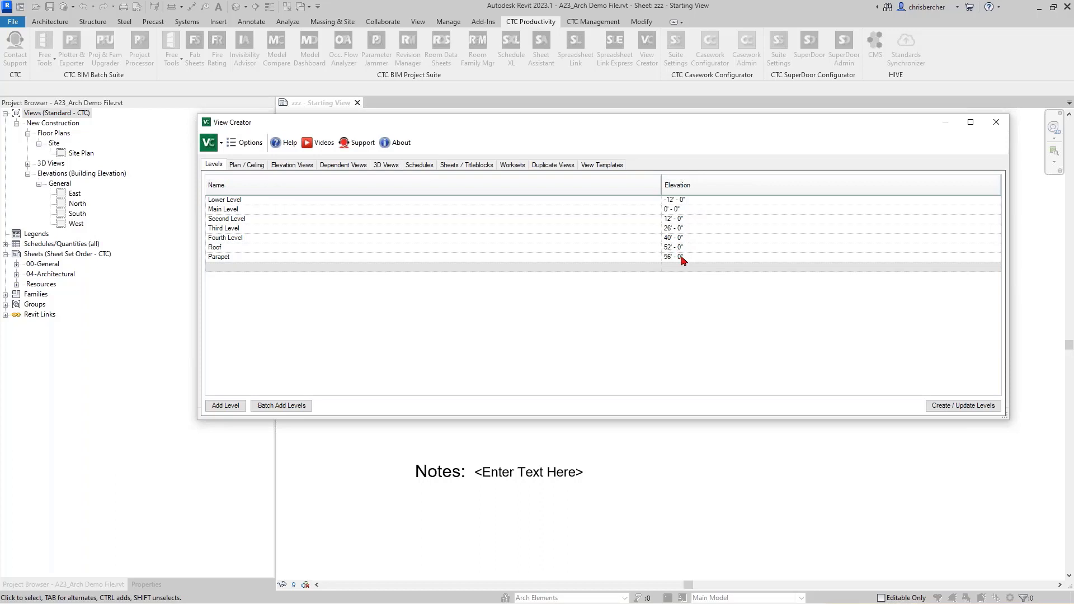
Step: Create the new levels, raising Roof to 52' and Parapet to 56'
click(977, 407)
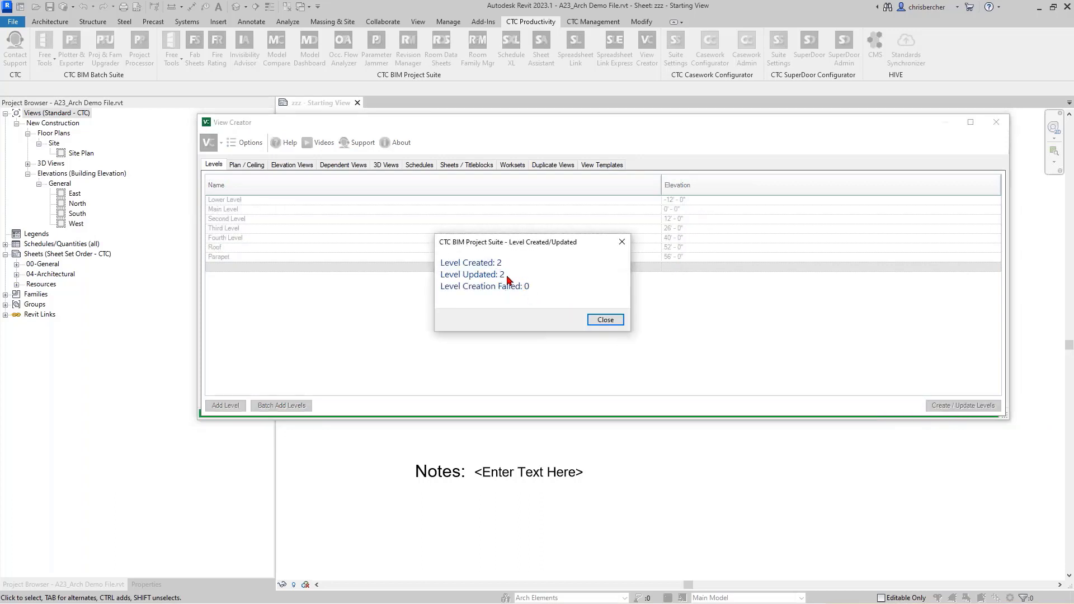
click(605, 320)
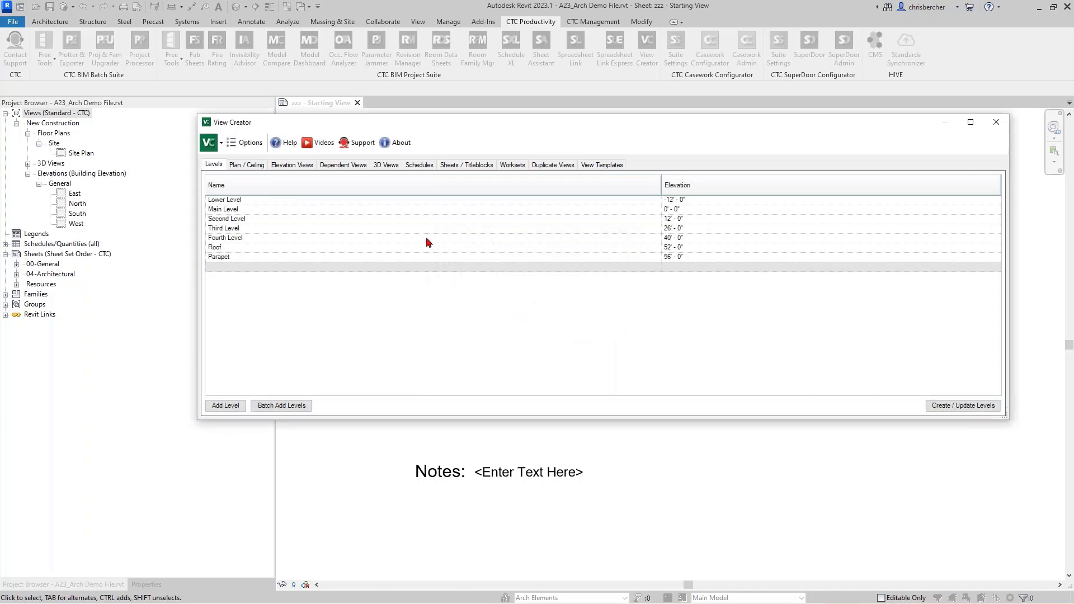
click(245, 166)
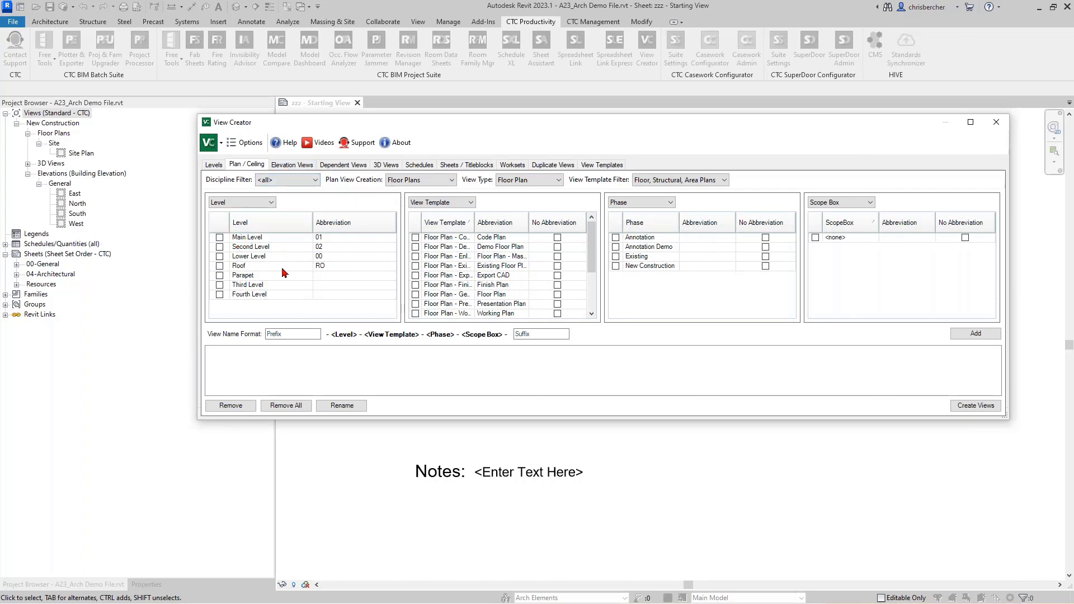
Step: Give Third Level the abbreviation 03 and check Lower Level through Roof for plan creation
click(335, 222)
click(337, 247)
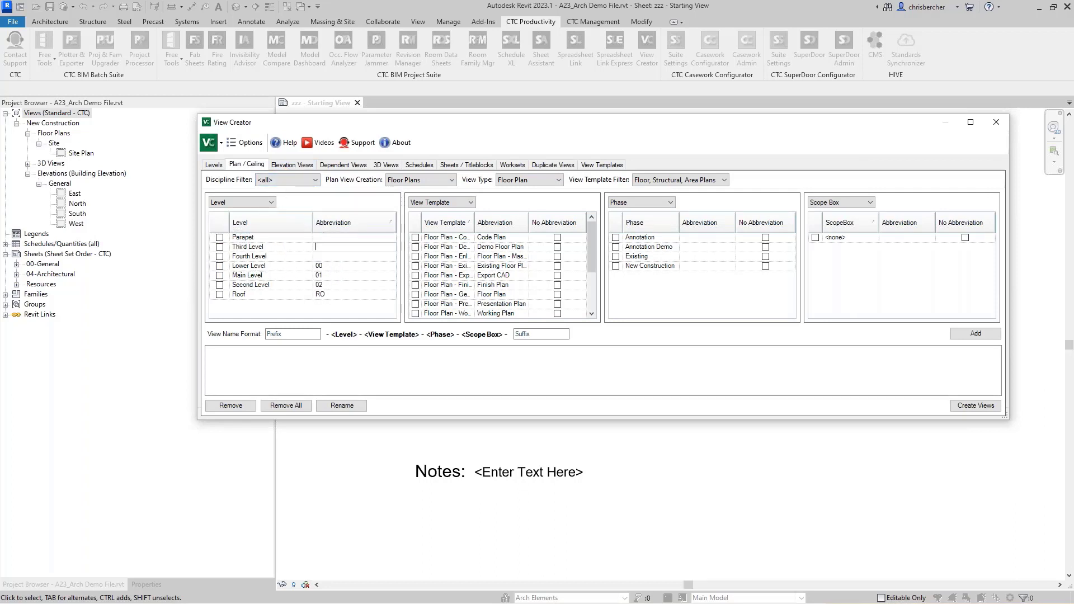
text(03)
key(Return)
click(334, 256)
click(291, 224)
click(317, 224)
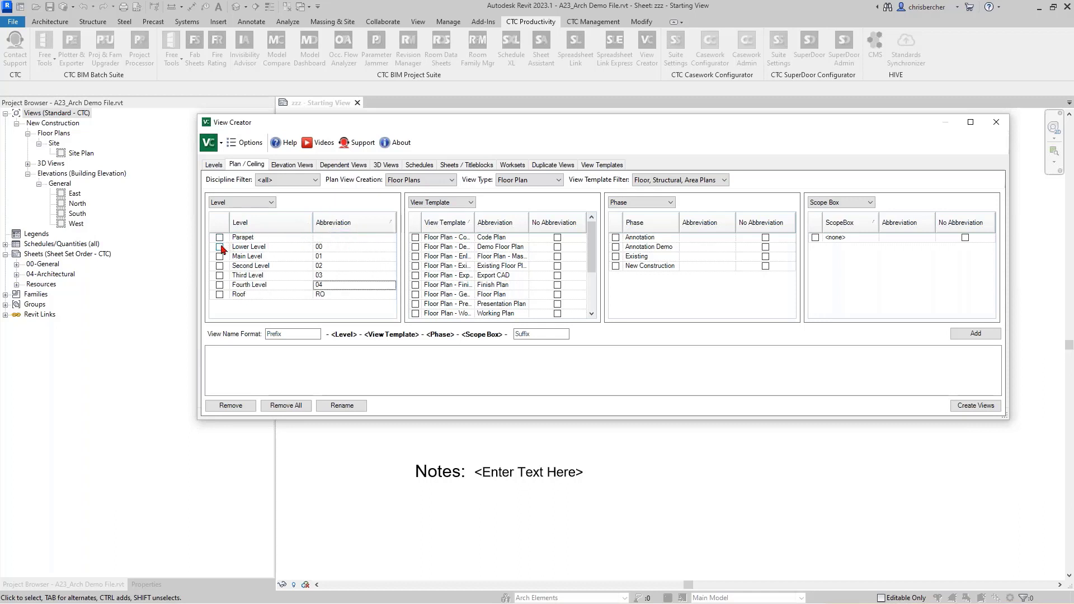
drag(222, 248, 219, 295)
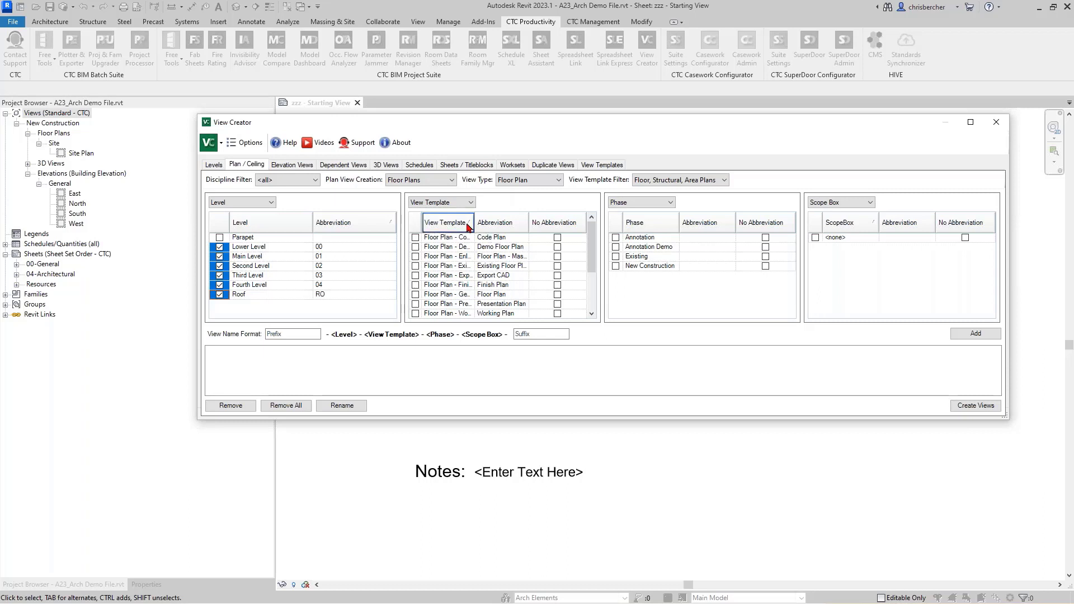
Step: Select every Floor Plan view template, from Code Plan through Floor Plan - Working
click(415, 238)
drag(473, 223, 495, 223)
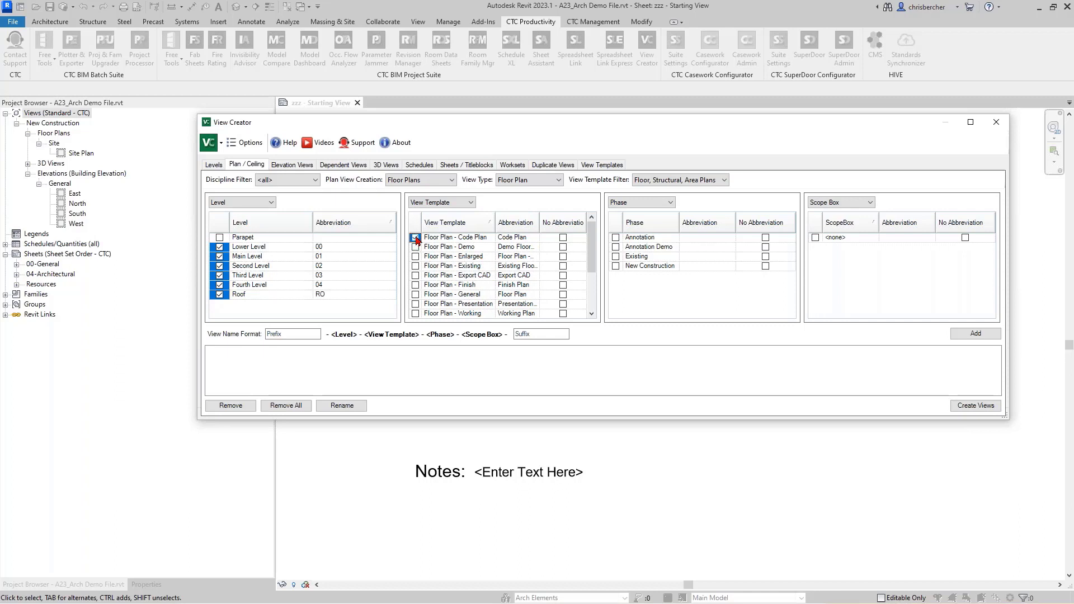
click(420, 247)
click(419, 256)
click(419, 266)
click(418, 275)
click(419, 285)
click(416, 295)
click(415, 304)
click(415, 313)
scroll(430, 307, down, 2)
scroll(432, 309, up, 2)
Step: Include the Existing and New Construction phases and the <none> scope box, with New Construction and <none> unabbreviated
click(616, 265)
click(615, 255)
click(766, 266)
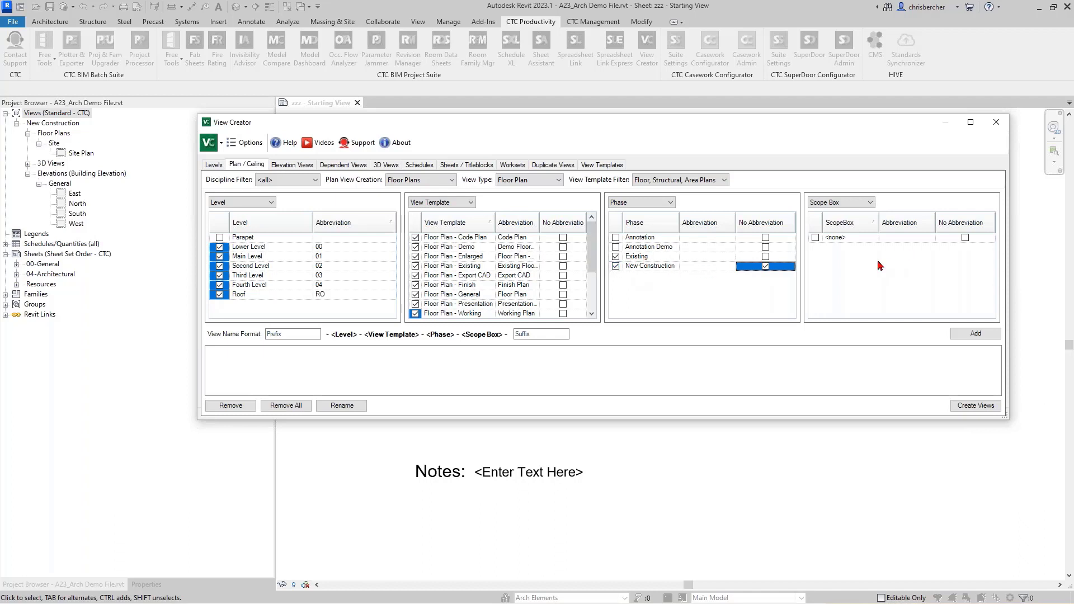
click(833, 242)
click(965, 238)
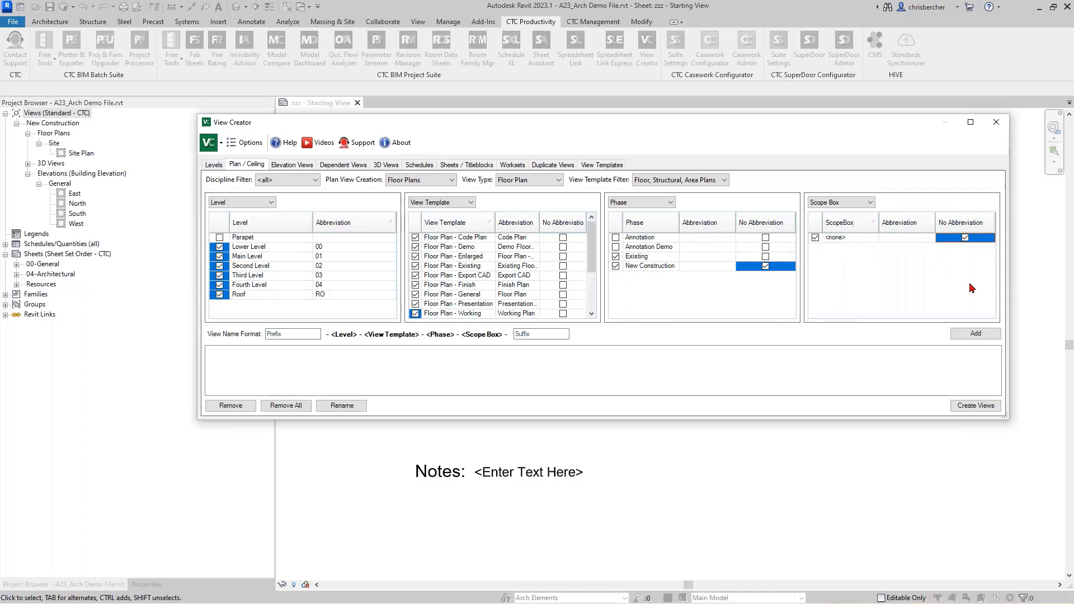
Step: Preview the proposed floor plan view names, then remove them all from the list
click(974, 333)
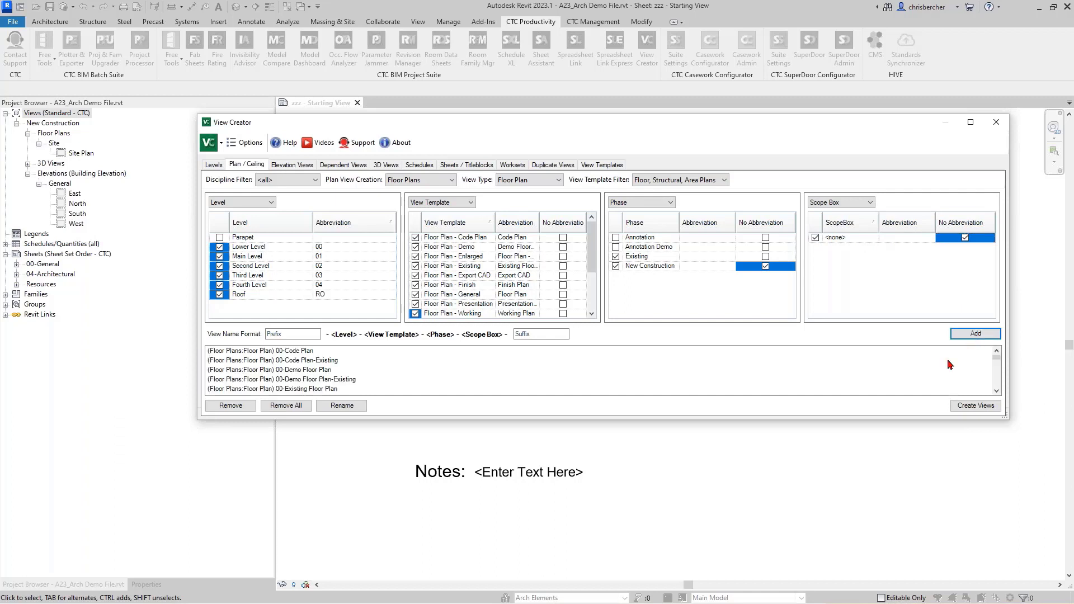
click(304, 353)
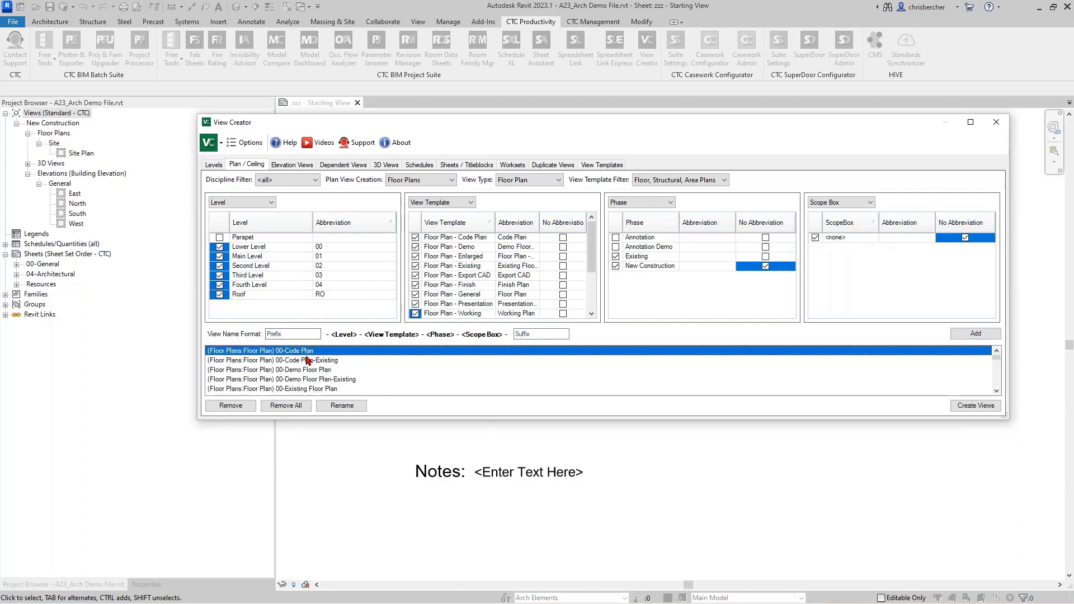
scroll(307, 362, down, 3)
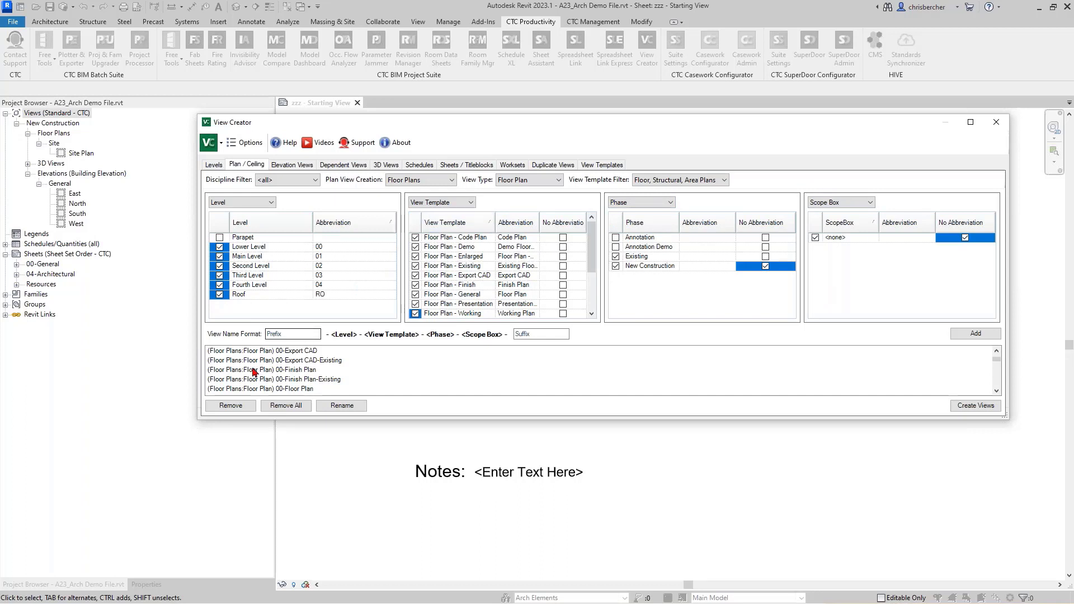
click(285, 408)
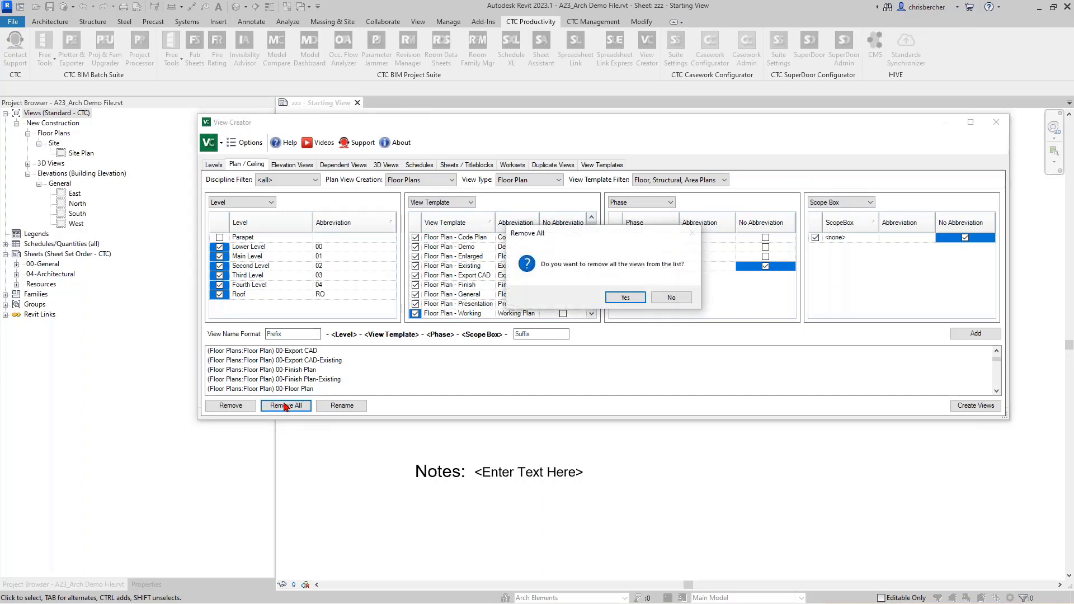
click(623, 297)
Step: Rework the view naming order, ending with Level before View Template and Phase before Scope Box
click(459, 203)
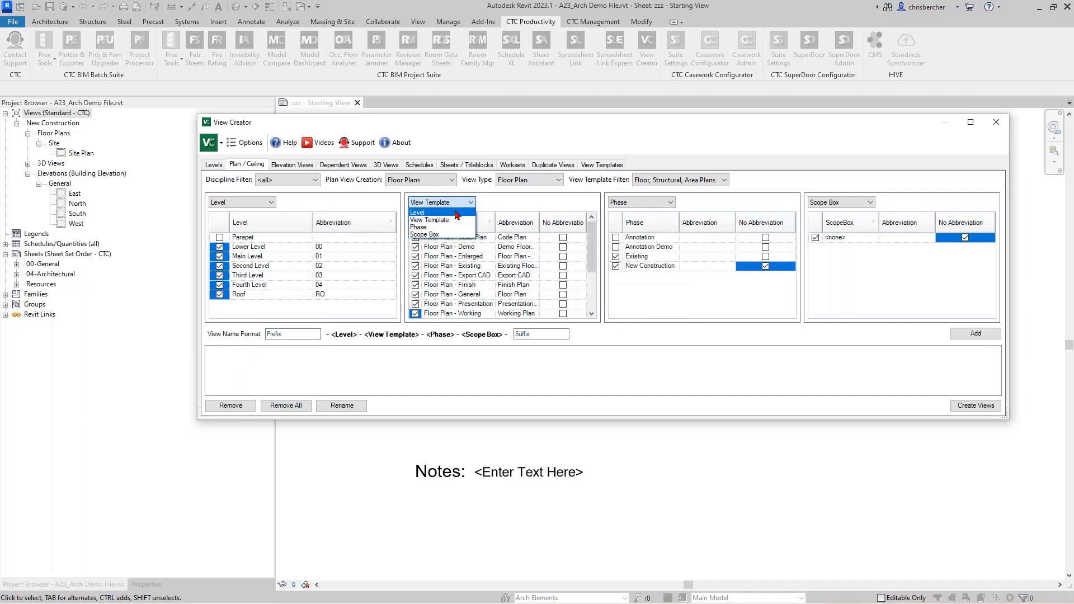
click(455, 213)
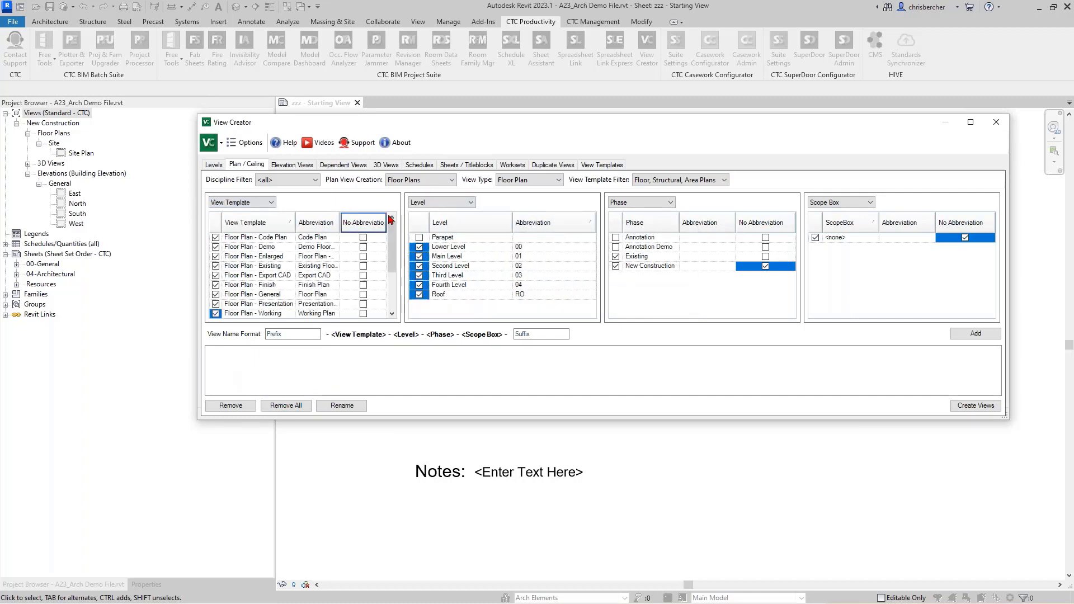
click(610, 200)
click(639, 230)
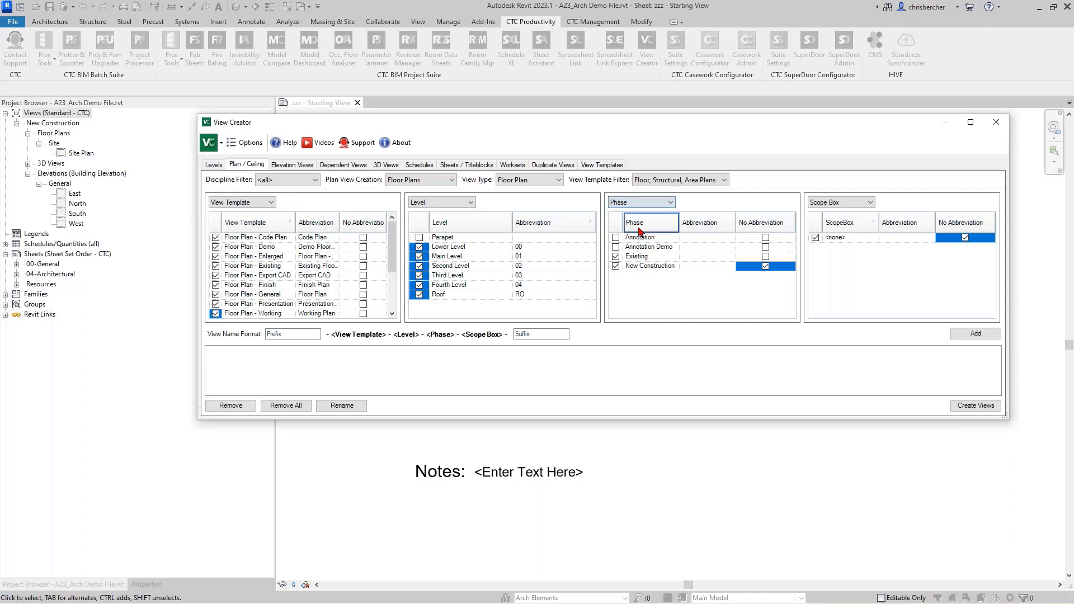
click(640, 202)
click(638, 235)
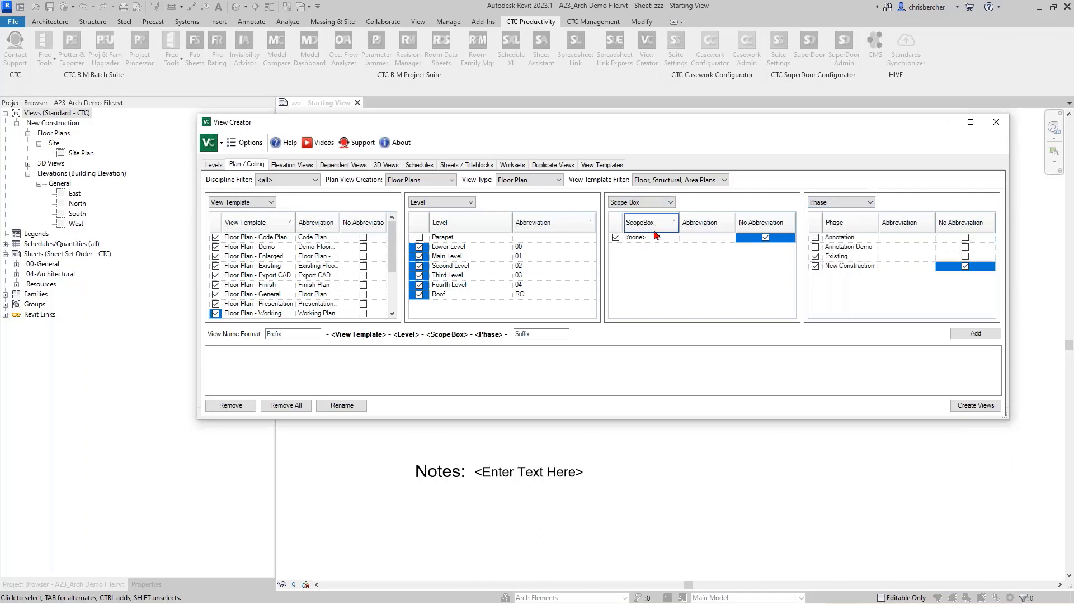
click(839, 202)
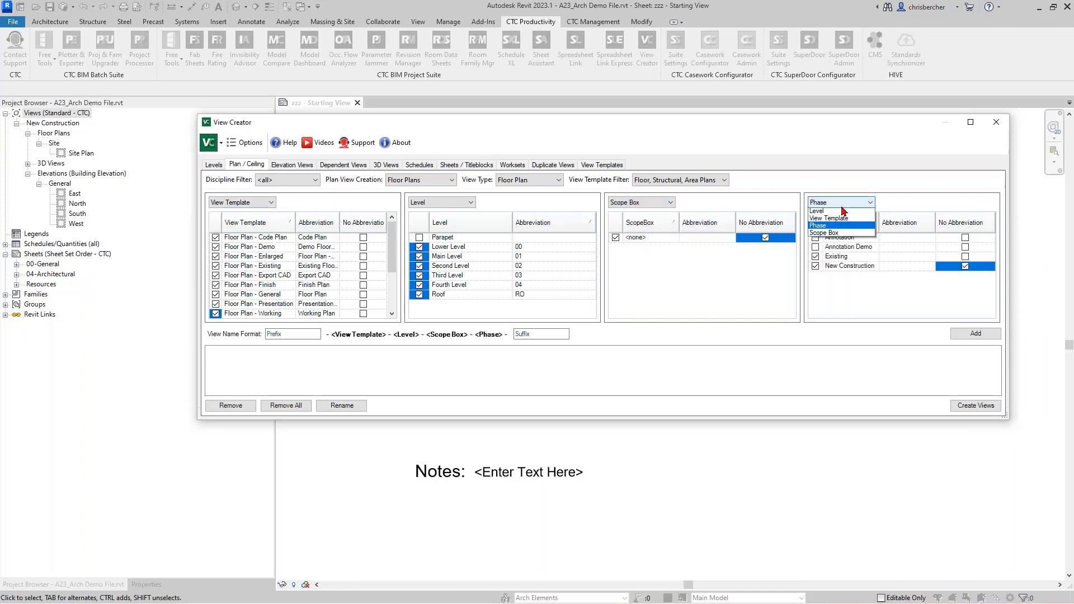
click(839, 235)
click(441, 202)
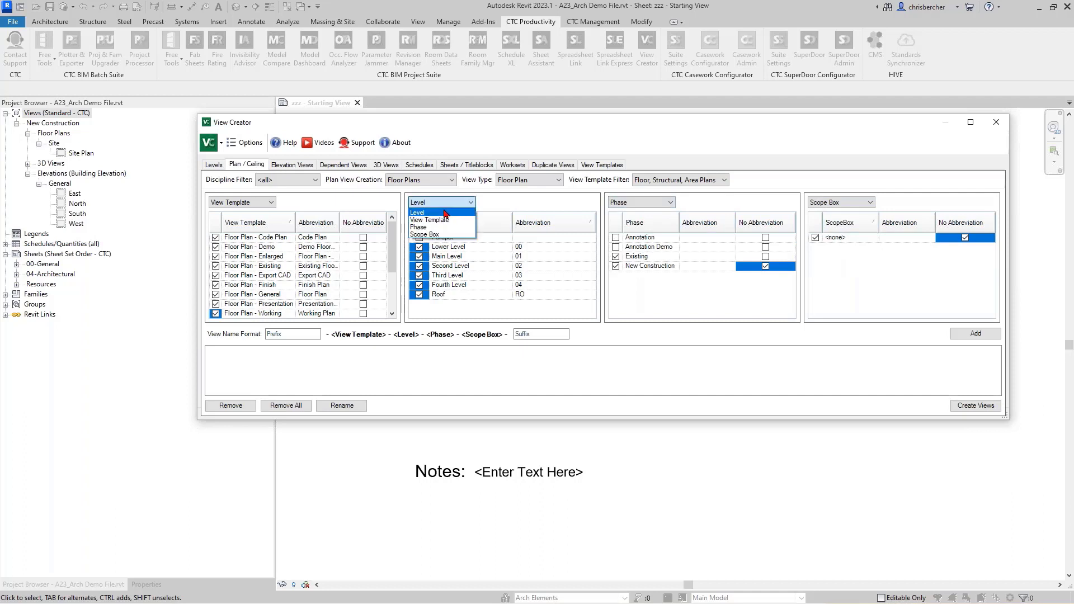
click(439, 205)
click(438, 205)
click(439, 214)
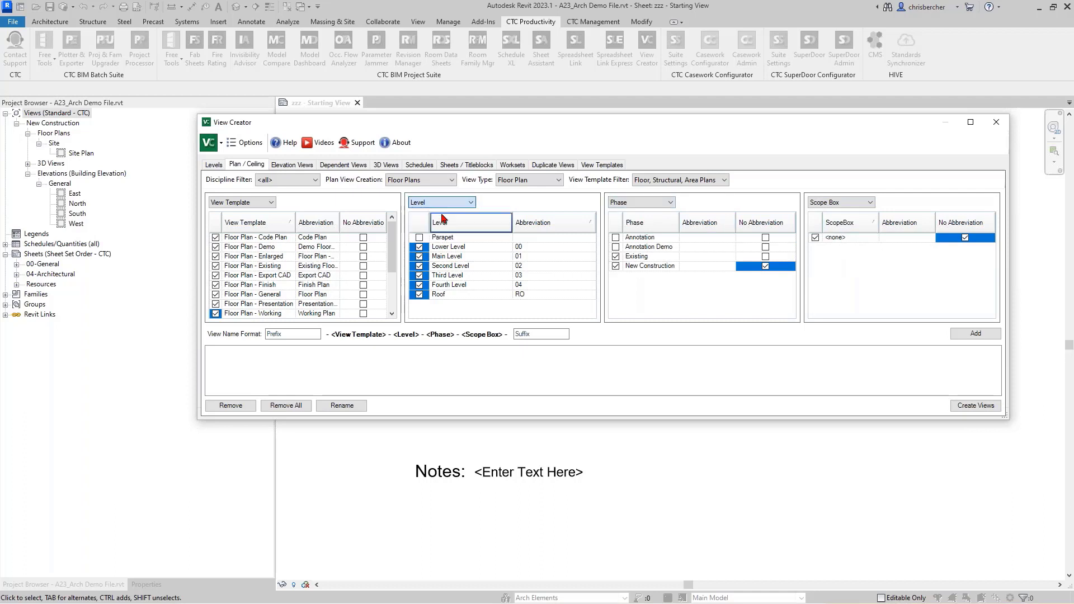
click(437, 205)
click(439, 218)
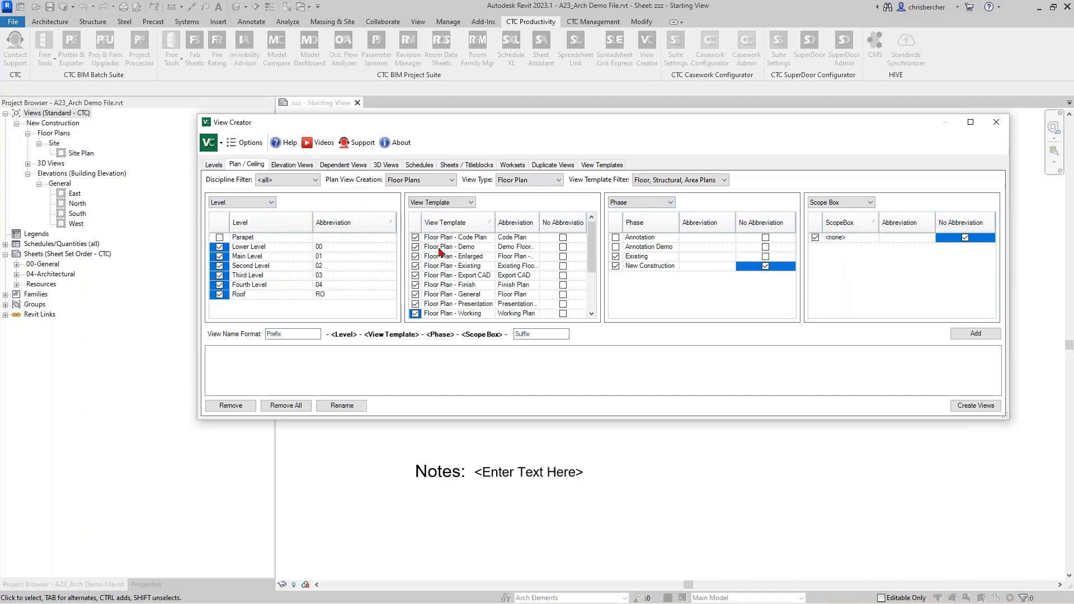
Step: Re-add the view names and create all 108 floor plan views
click(975, 334)
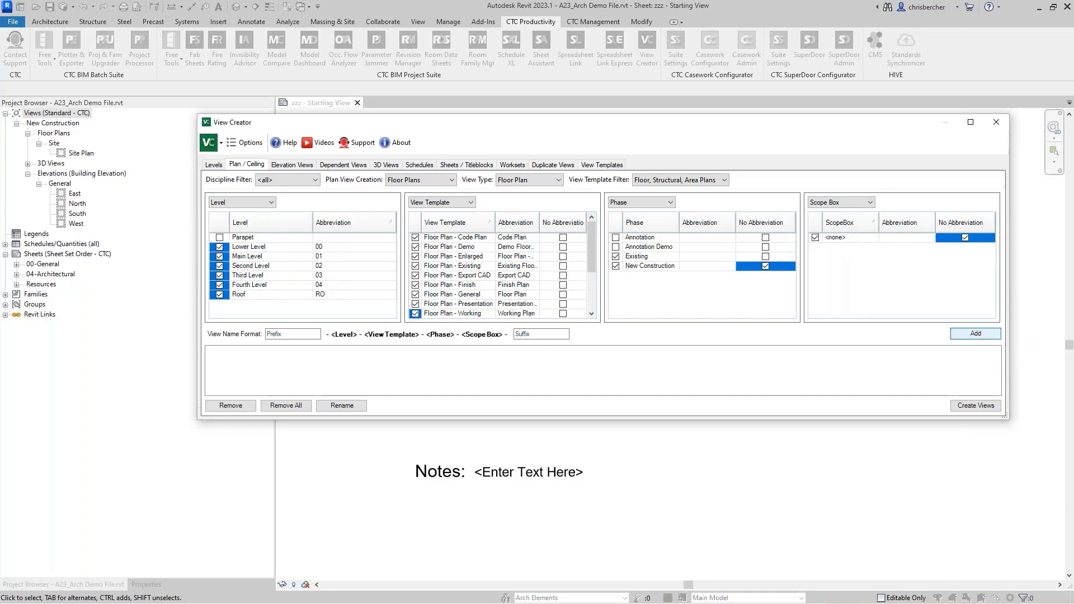
click(975, 405)
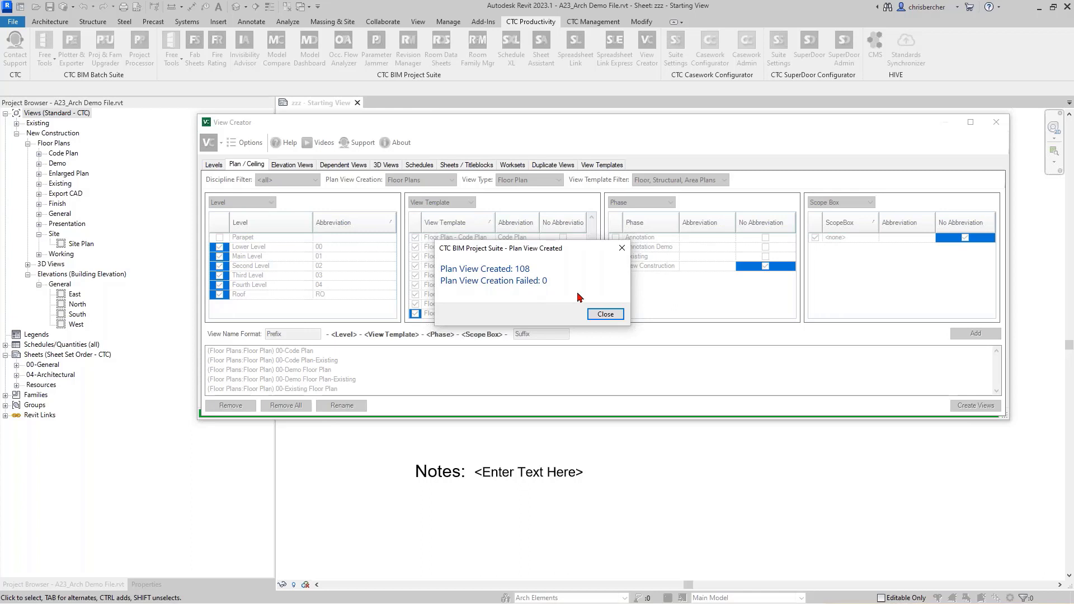
click(606, 315)
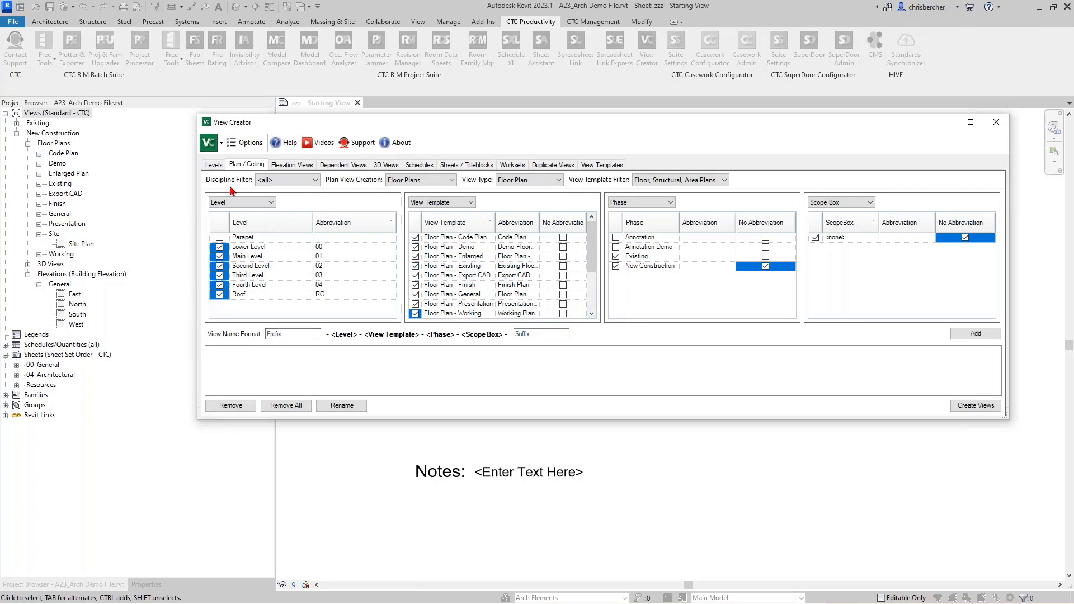
Step: Switch the plan type to Reflected Ceiling Plans and select Lower through Fourth Level
click(279, 180)
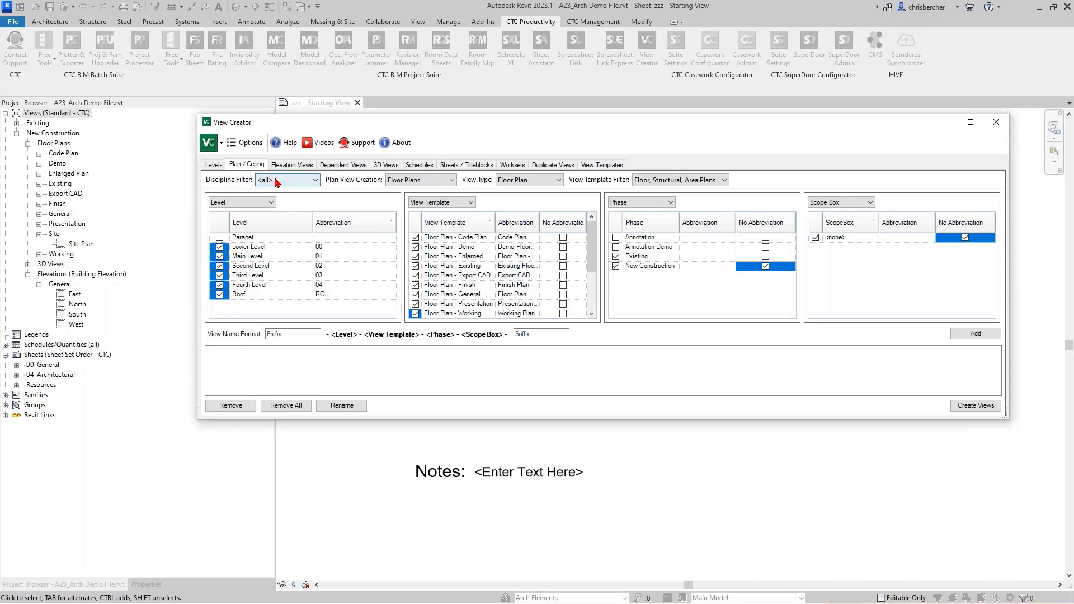
click(416, 179)
click(417, 179)
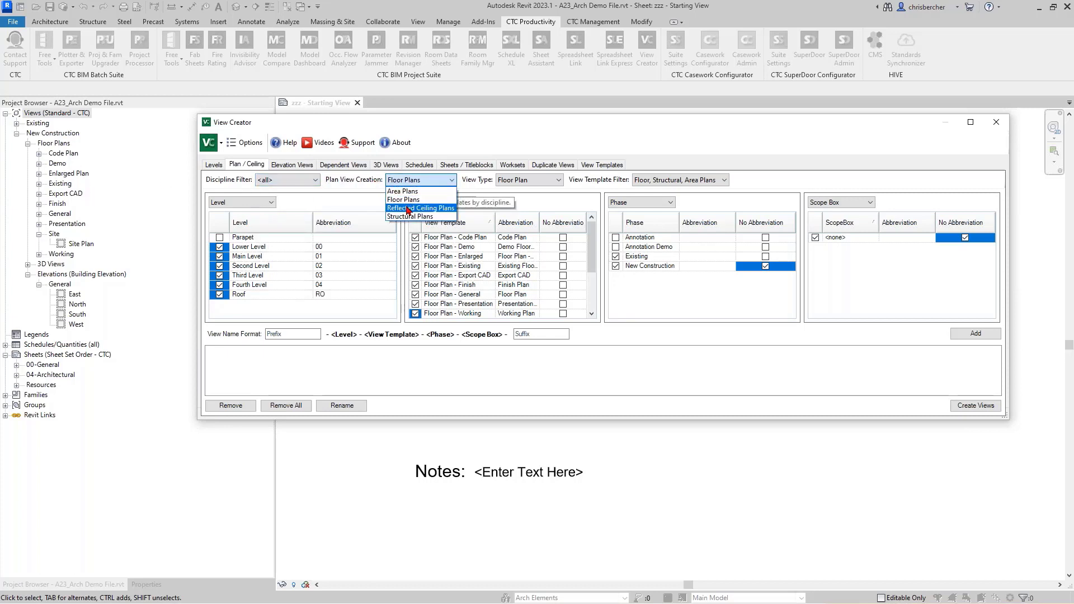
click(408, 199)
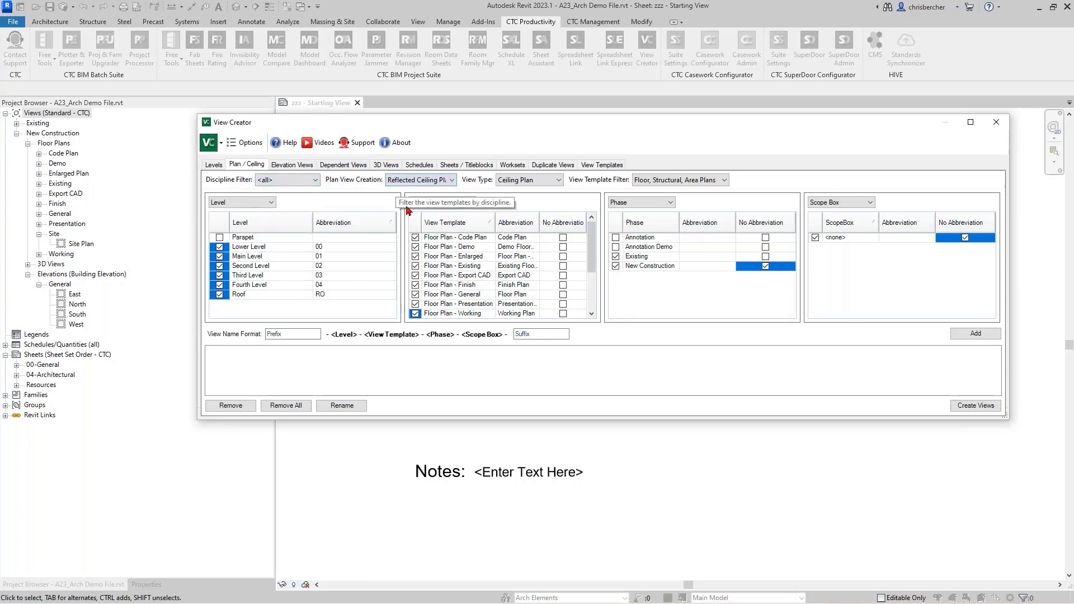
click(219, 294)
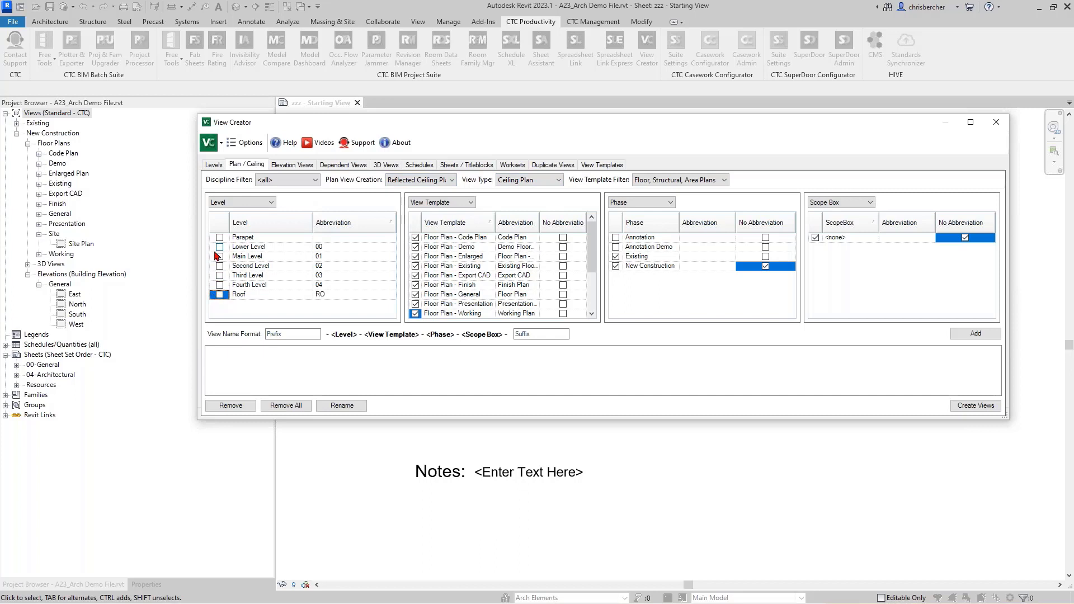
drag(217, 247, 220, 285)
click(219, 285)
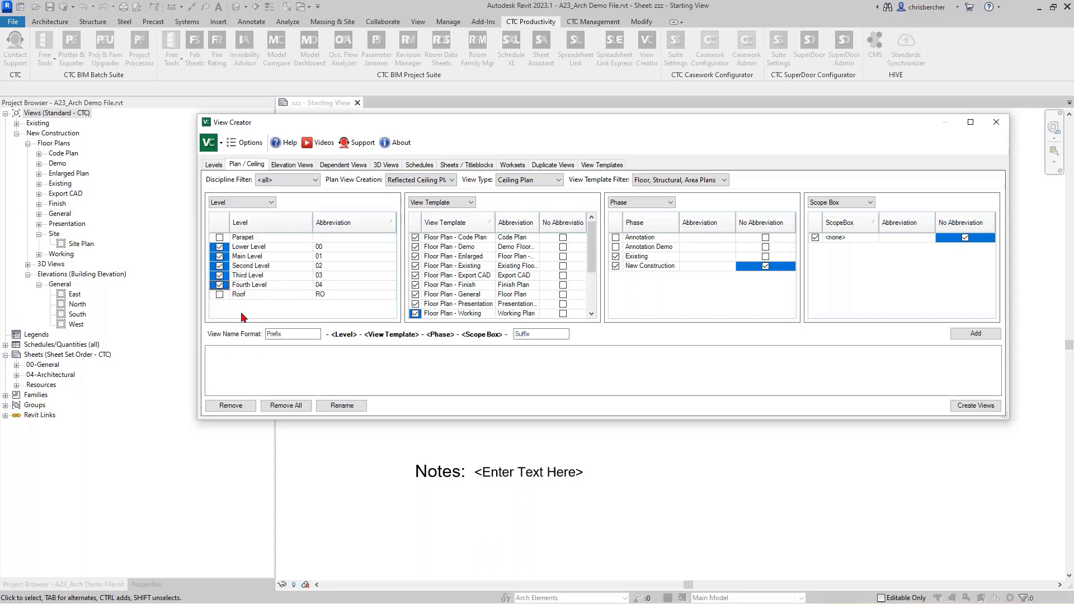
Step: Clear all floor plan templates and choose No Ceiling View Template instead
click(441, 202)
click(418, 235)
drag(419, 236, 420, 312)
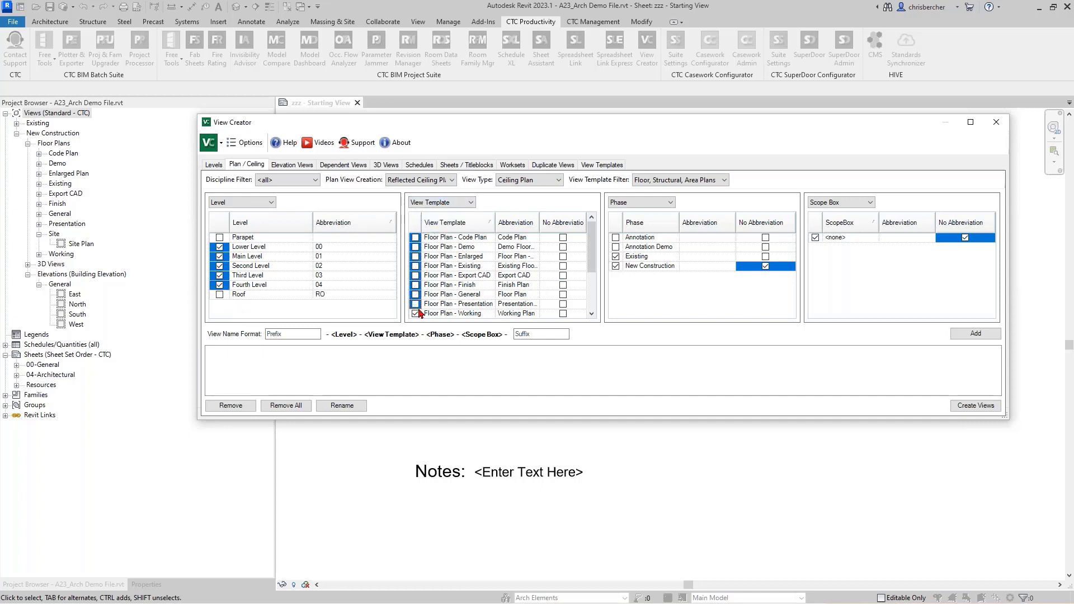
click(417, 313)
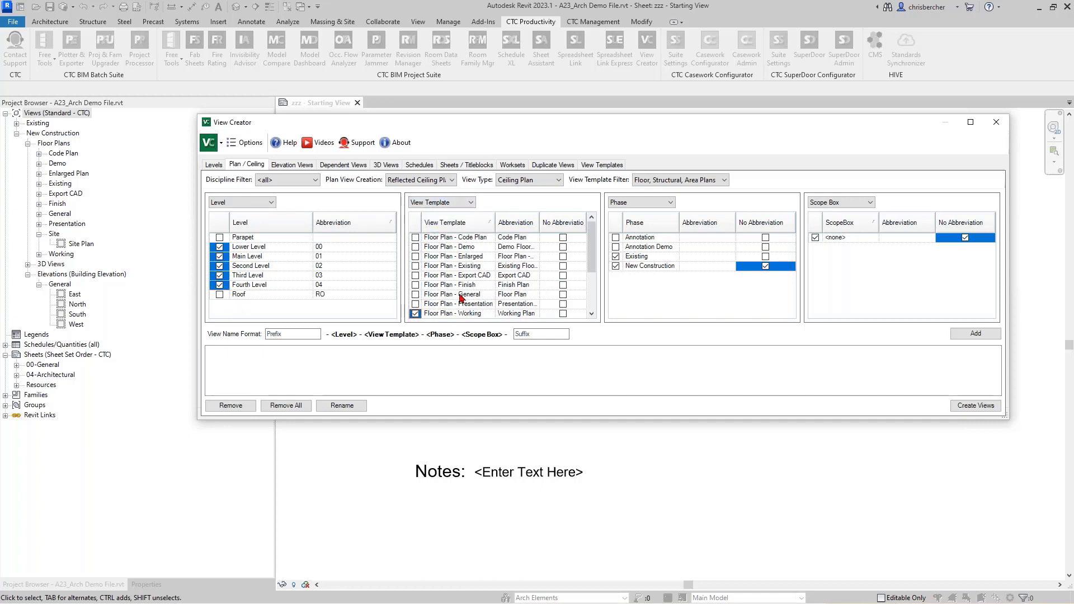
click(415, 314)
scroll(453, 274, down, 2)
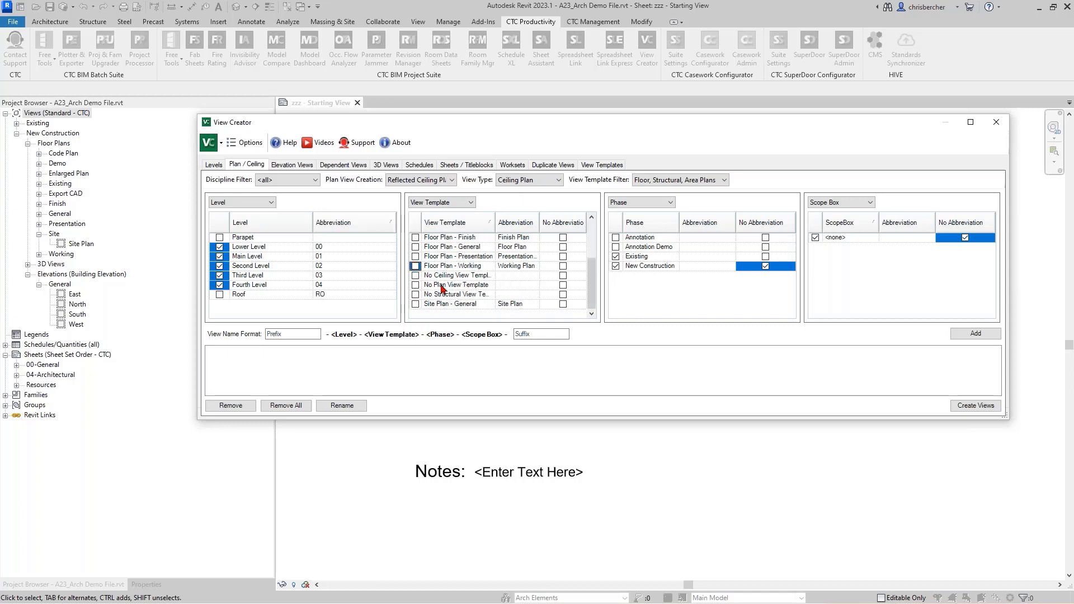
click(416, 285)
click(416, 279)
Step: Add the ceiling plan names and create the 10 reflected ceiling plans
click(975, 333)
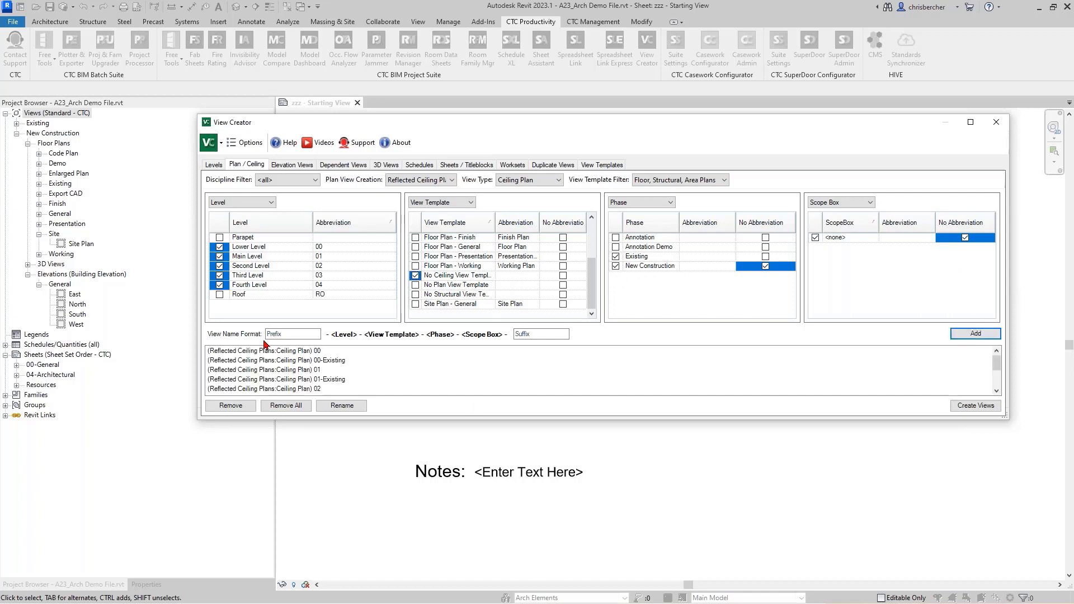
click(975, 405)
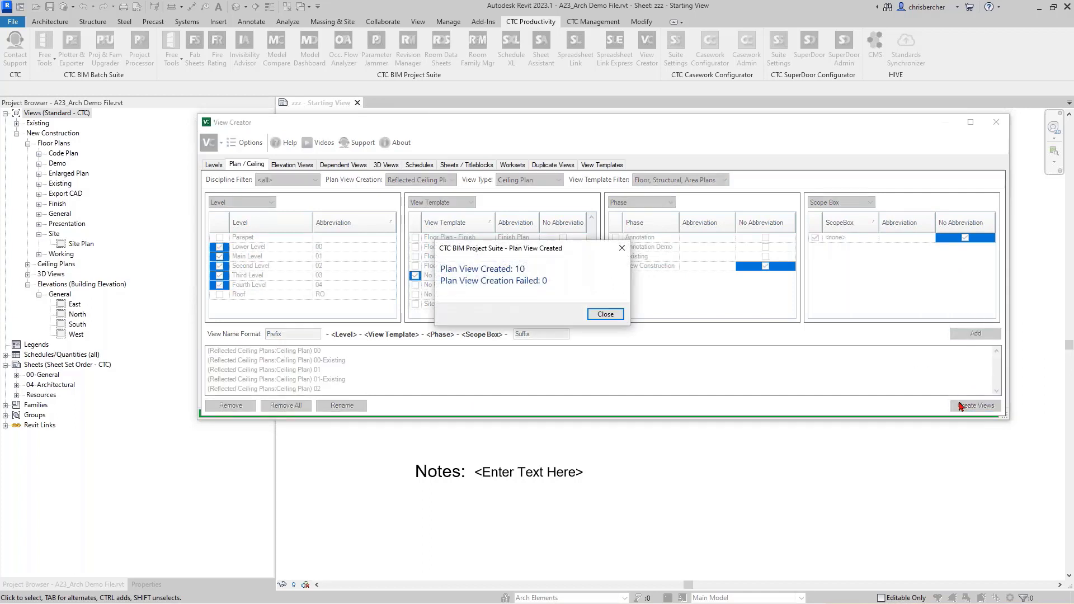
click(615, 314)
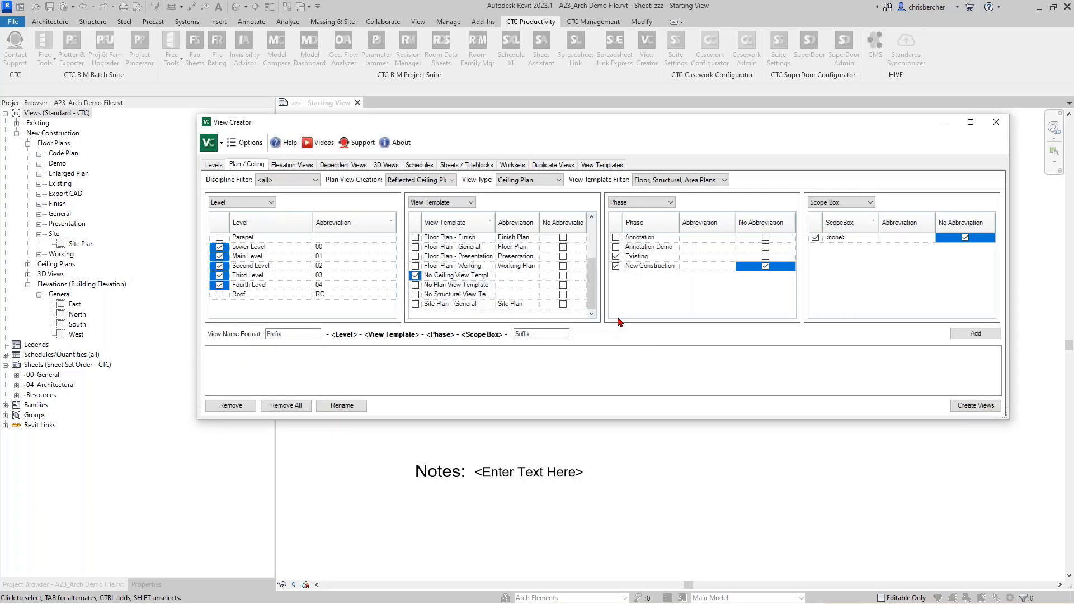
Step: Create Existing-phase East, North, West and South elevations, then bring up the Dependent Views options
click(299, 165)
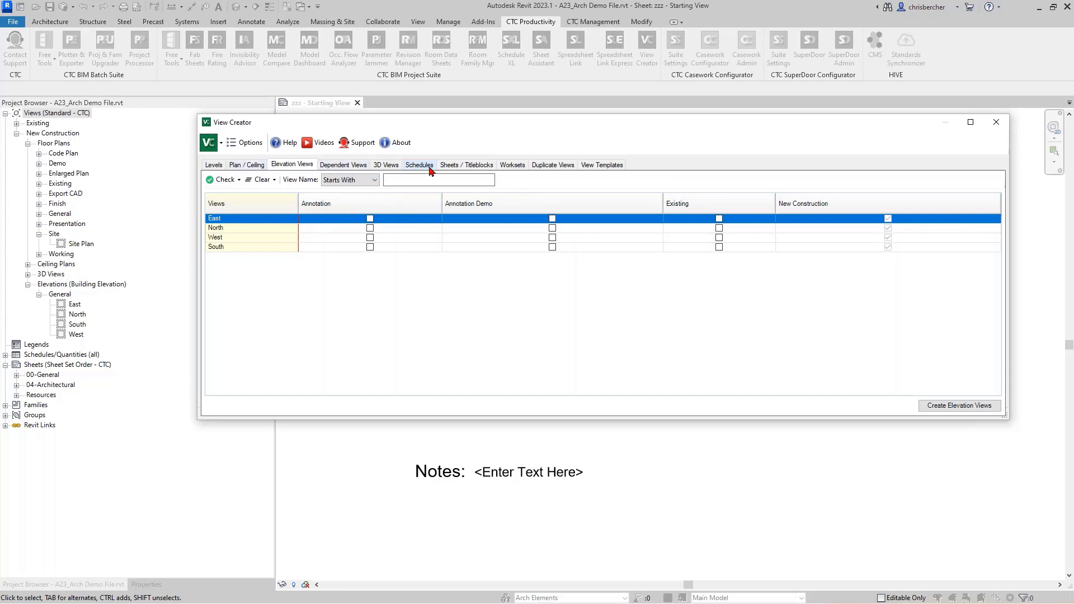
click(719, 218)
click(719, 228)
click(718, 237)
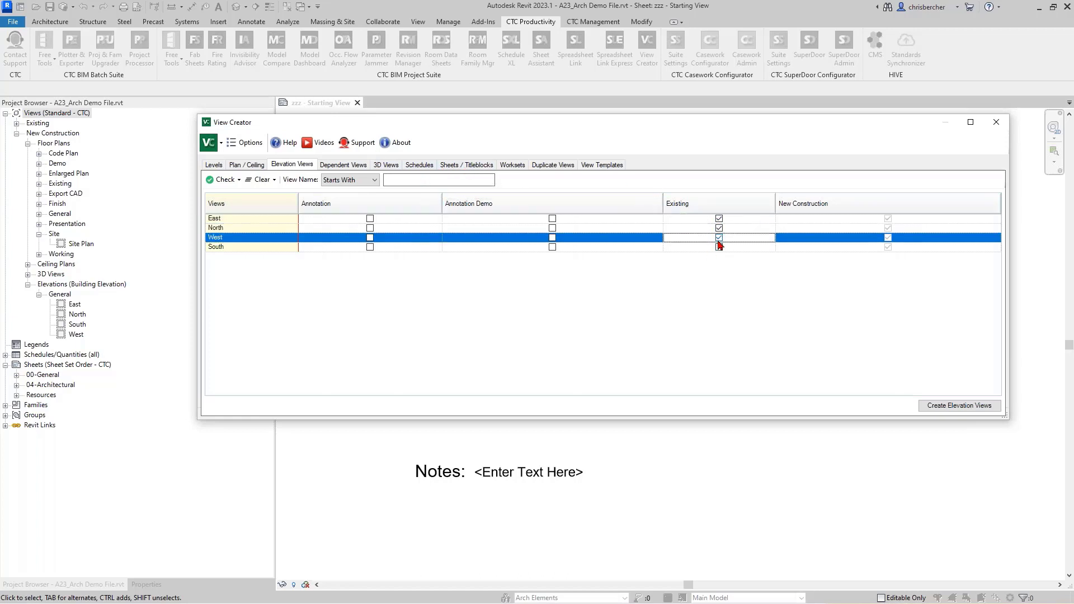
click(719, 247)
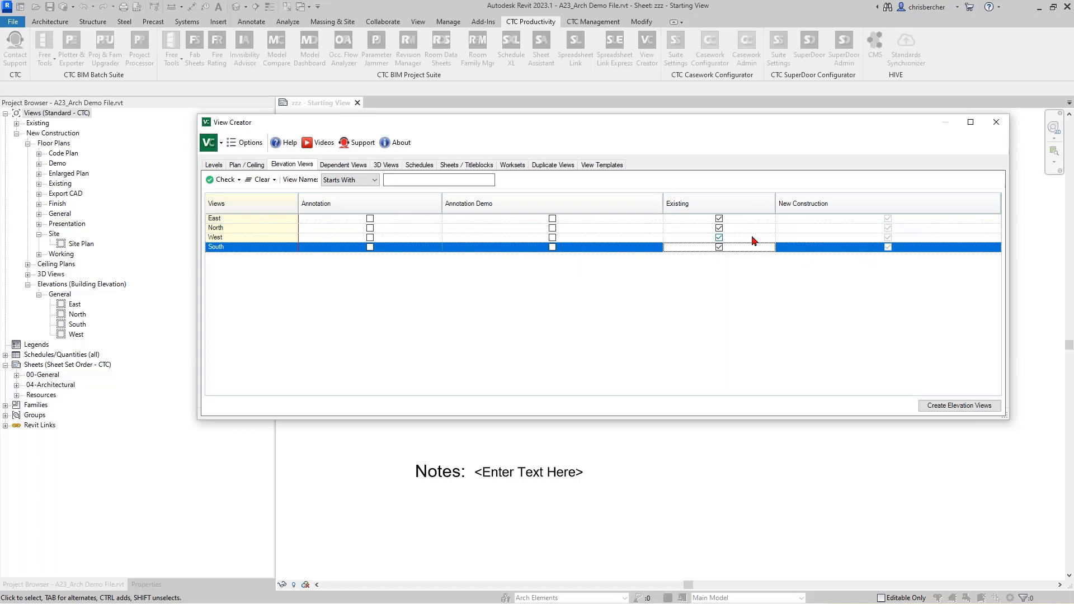
click(976, 406)
click(605, 314)
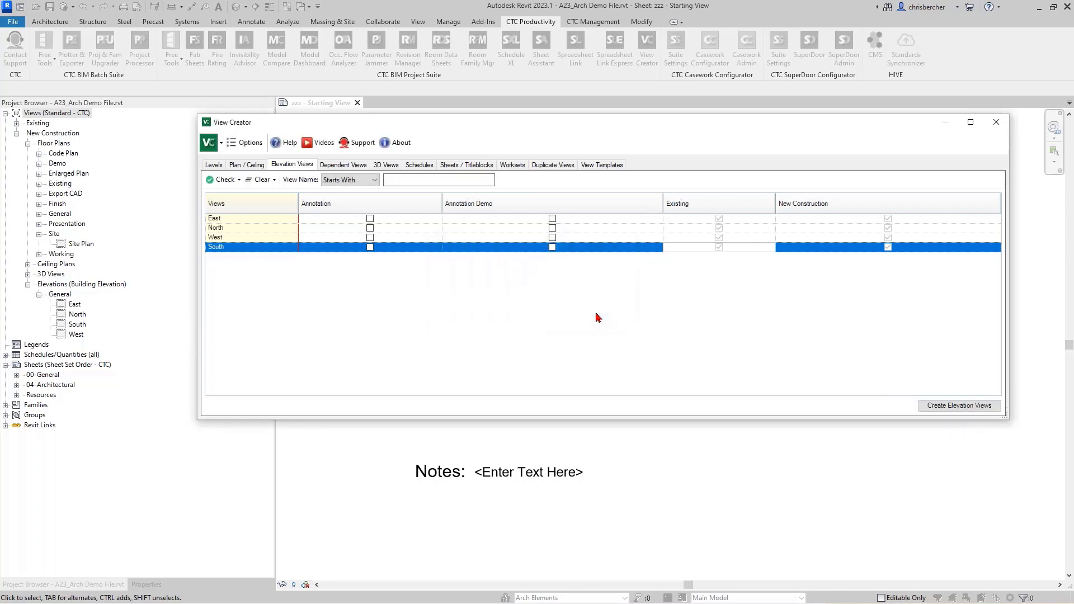
click(343, 165)
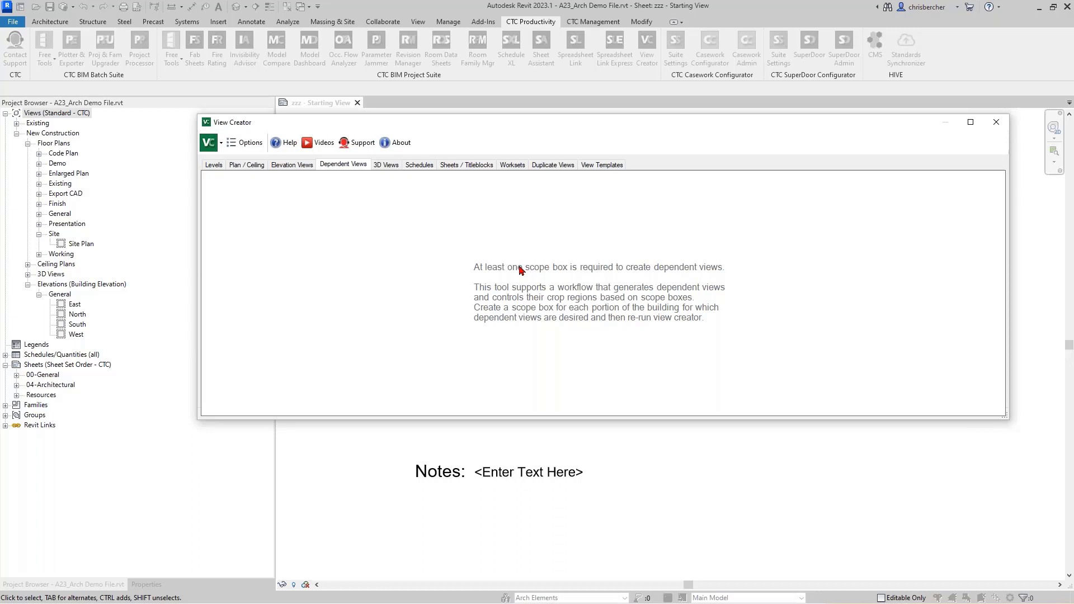
Step: Check the sheets' title block assignments in Sheets / Titleblocks, then close View Creator
click(460, 166)
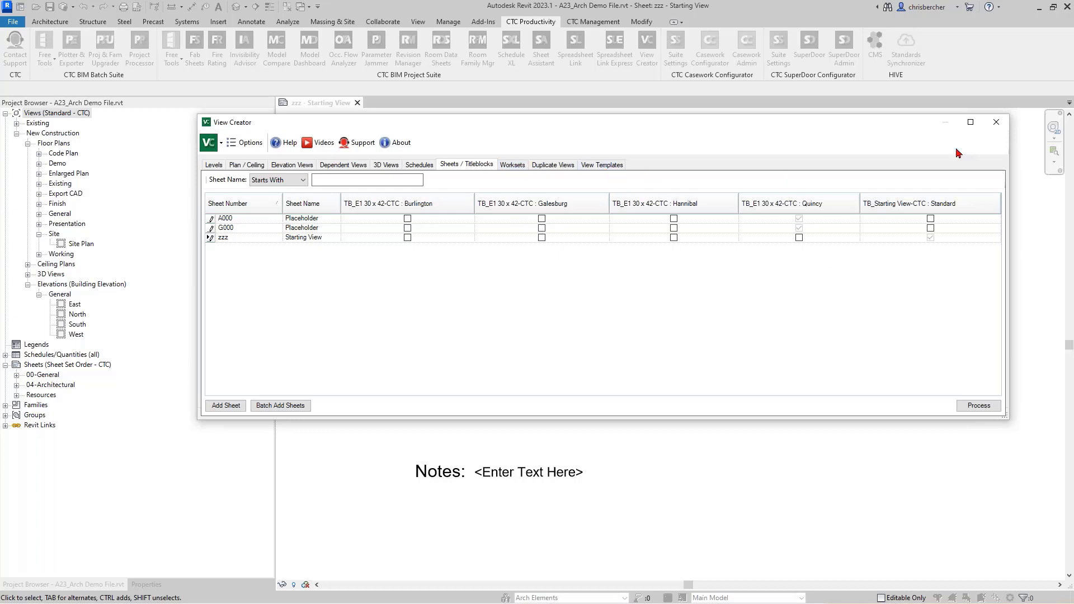
click(987, 130)
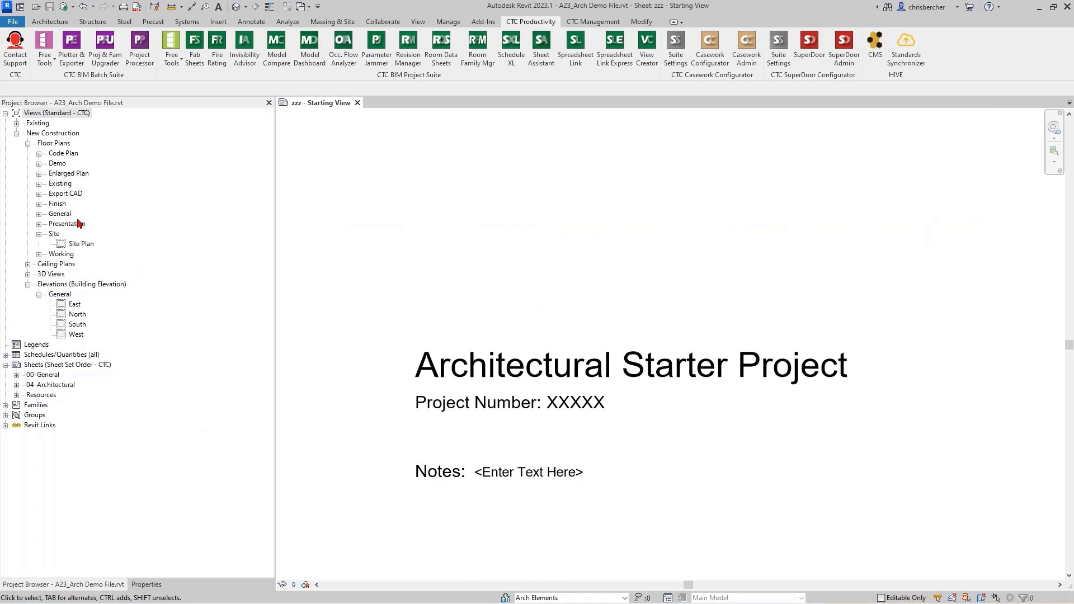
Step: Open 00-Floor Plan and draw a scope box named Overall around the entire grid
double_click(58, 215)
double_click(88, 223)
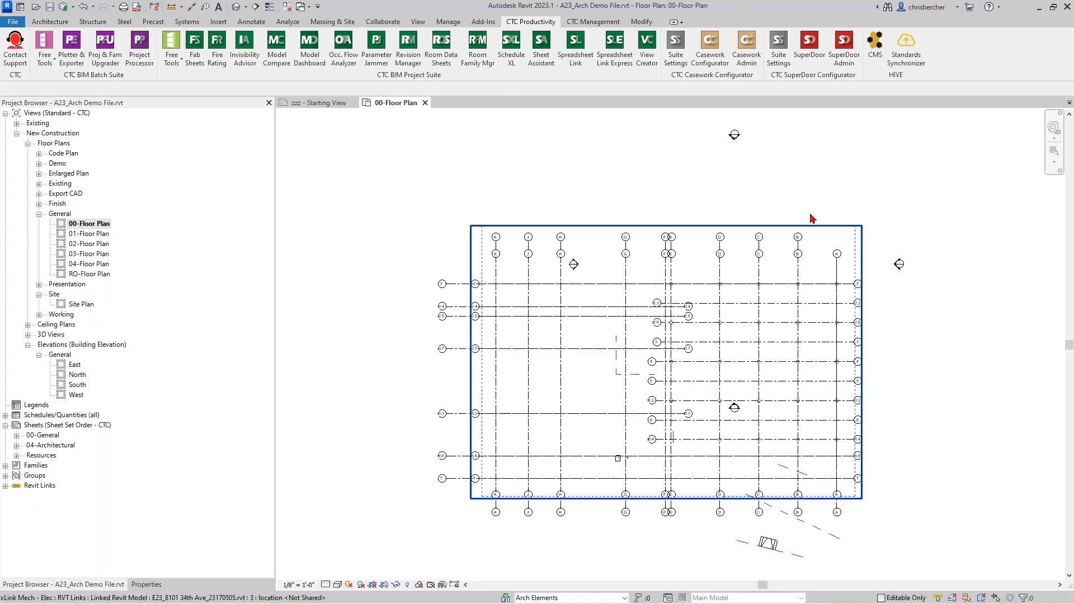
click(417, 21)
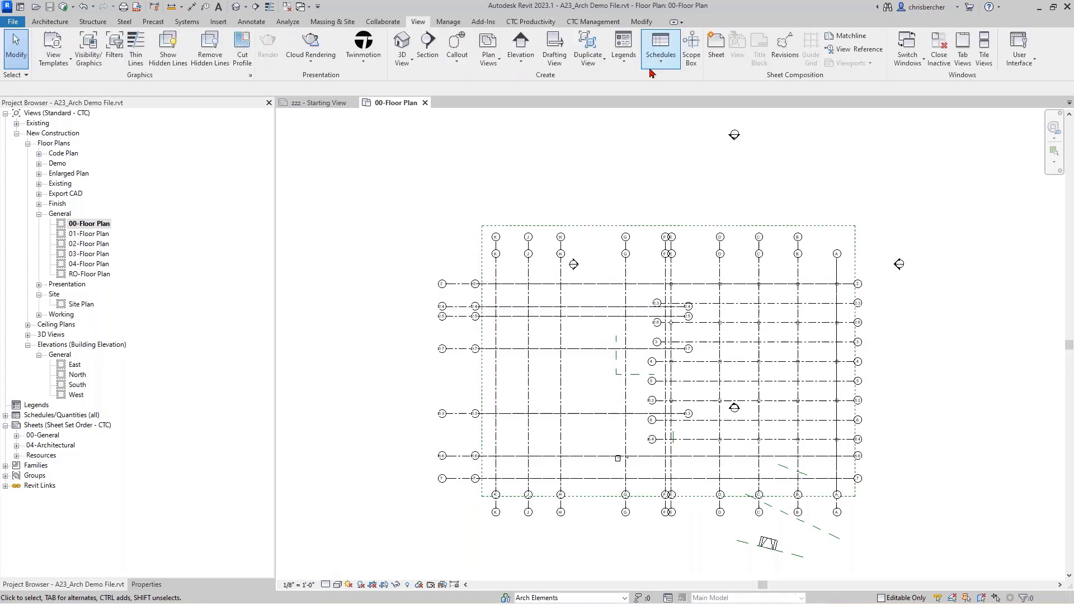
click(691, 47)
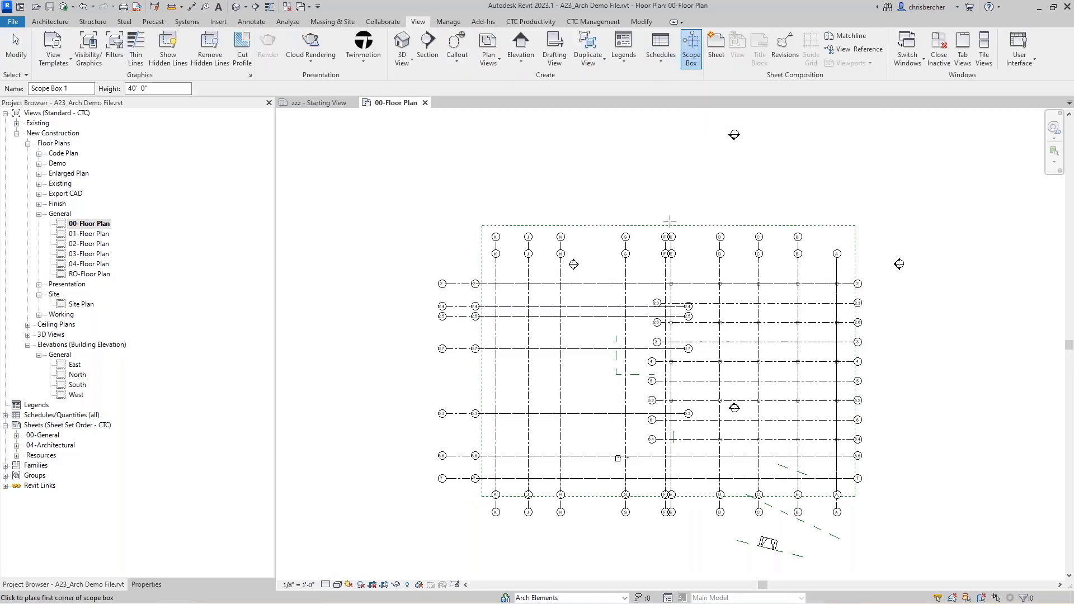
click(482, 496)
click(855, 225)
click(146, 584)
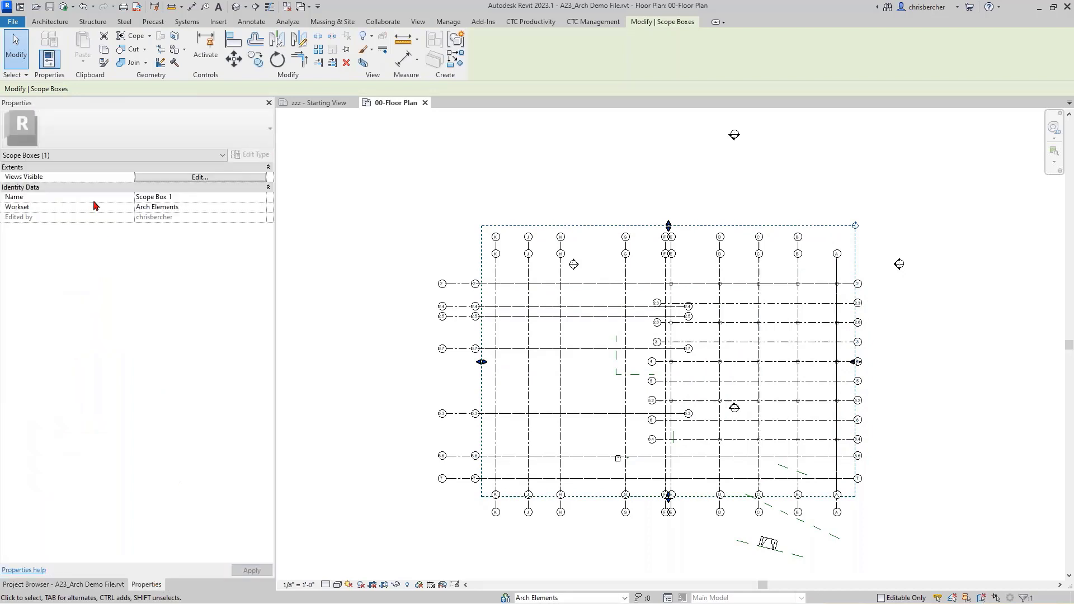
click(196, 199)
text(Overall)
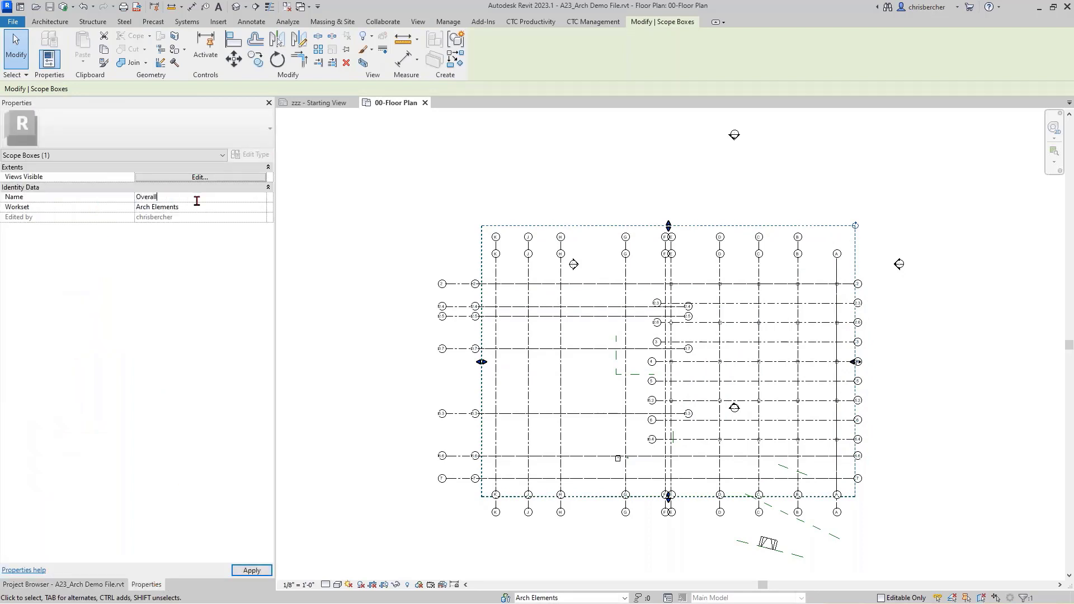
key(Return)
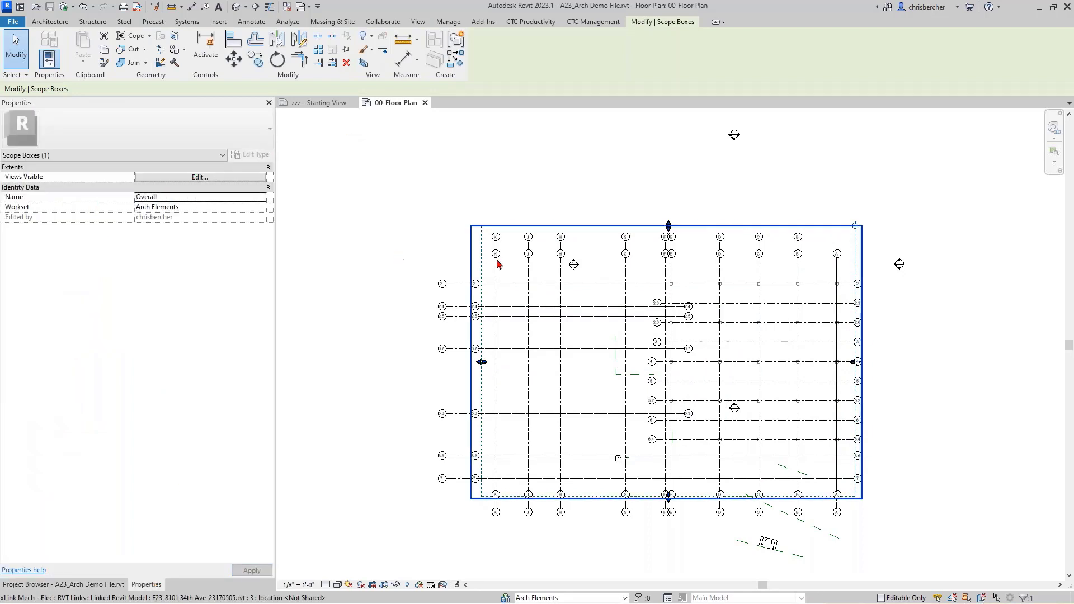
click(440, 199)
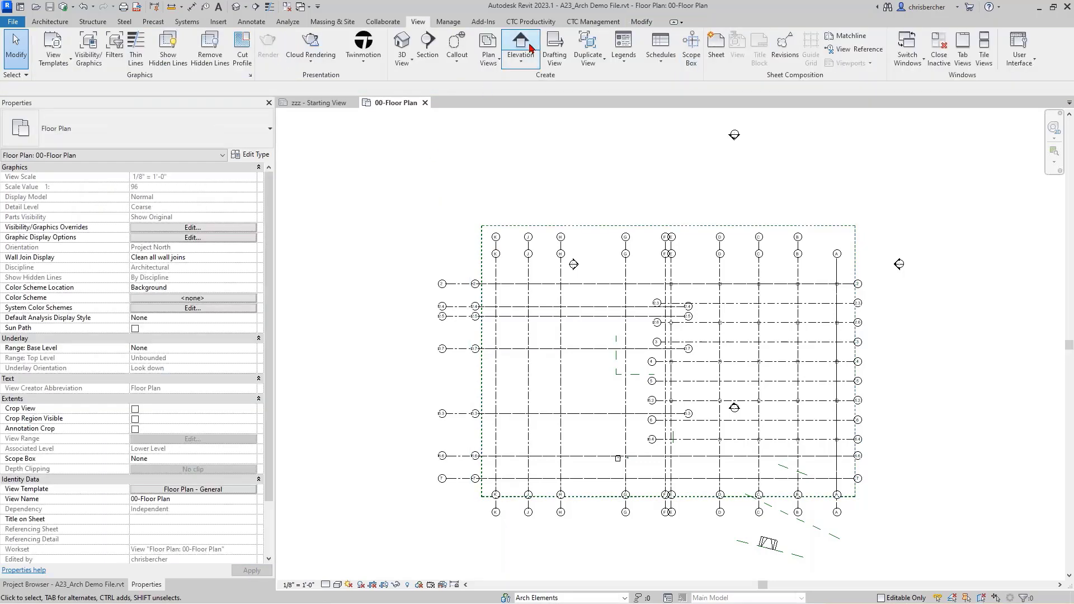
Step: Draw a scope box over the left part of the grid and name it Area A
click(692, 50)
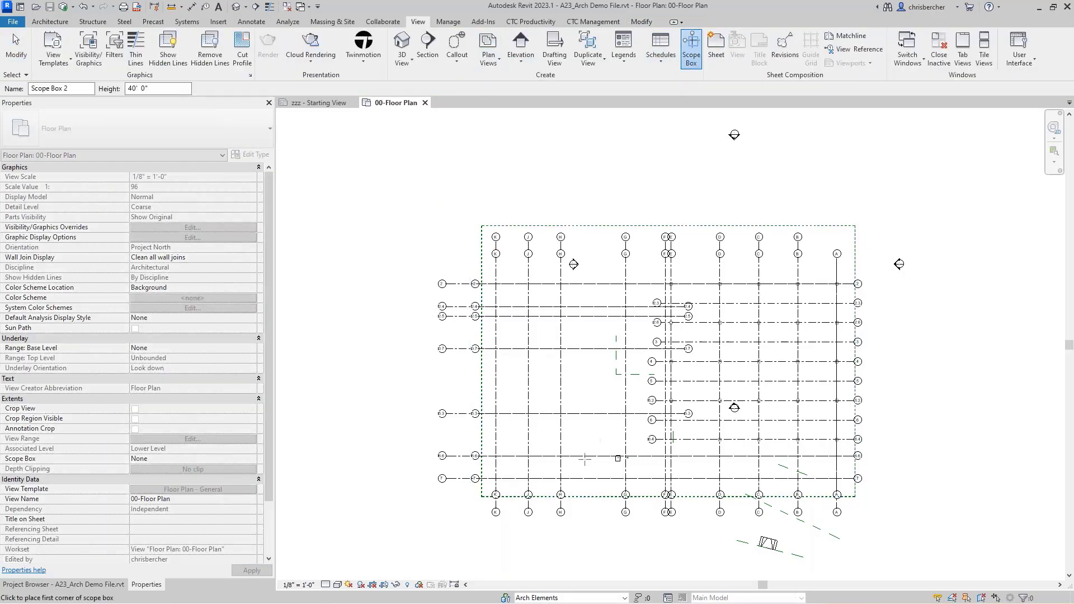
click(482, 495)
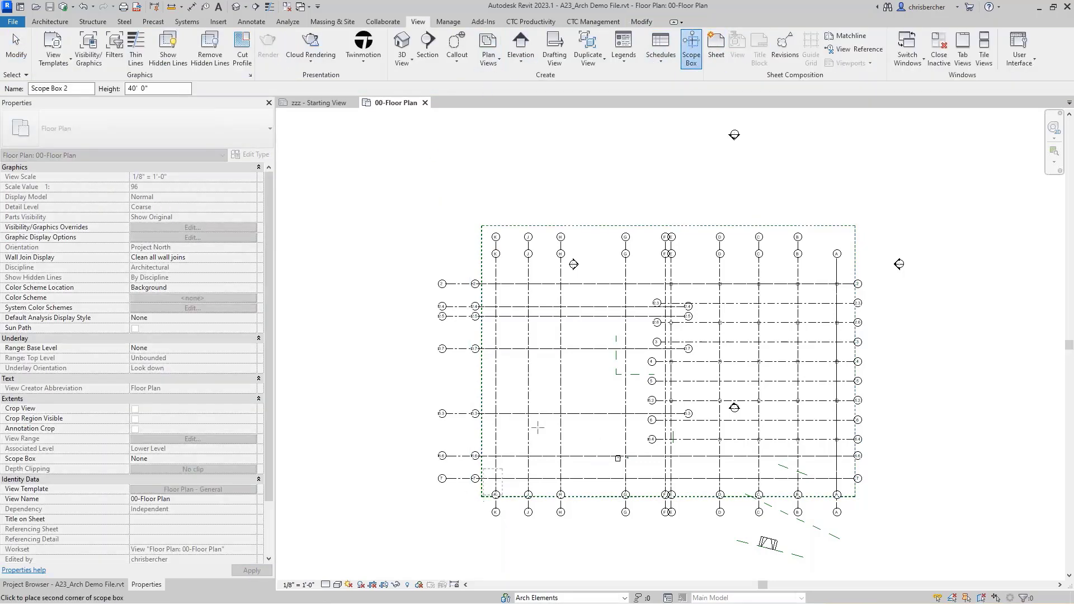
click(677, 228)
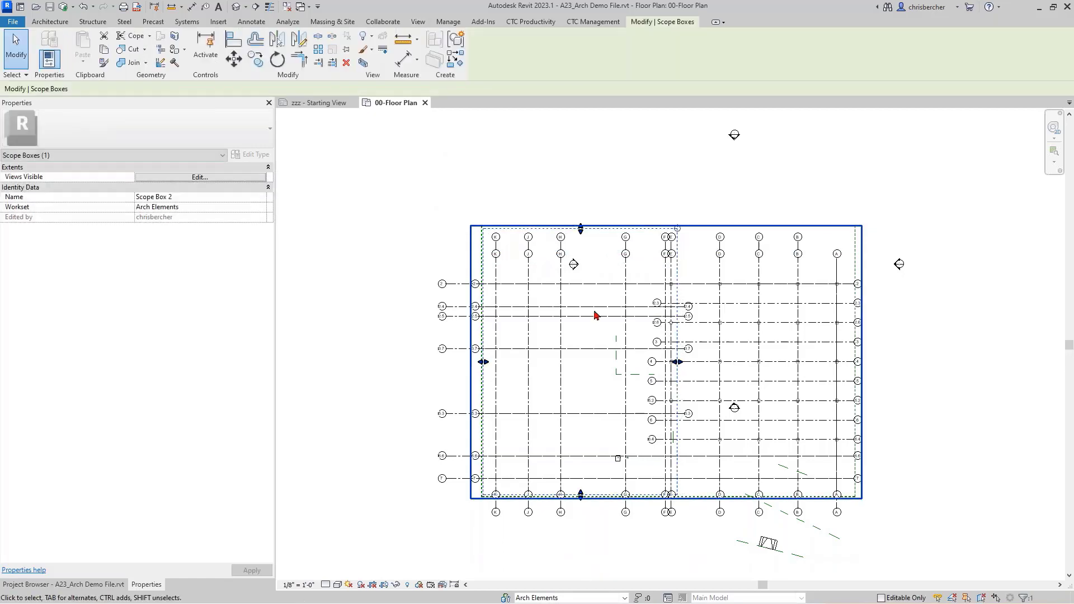
click(165, 197)
text(Ae)
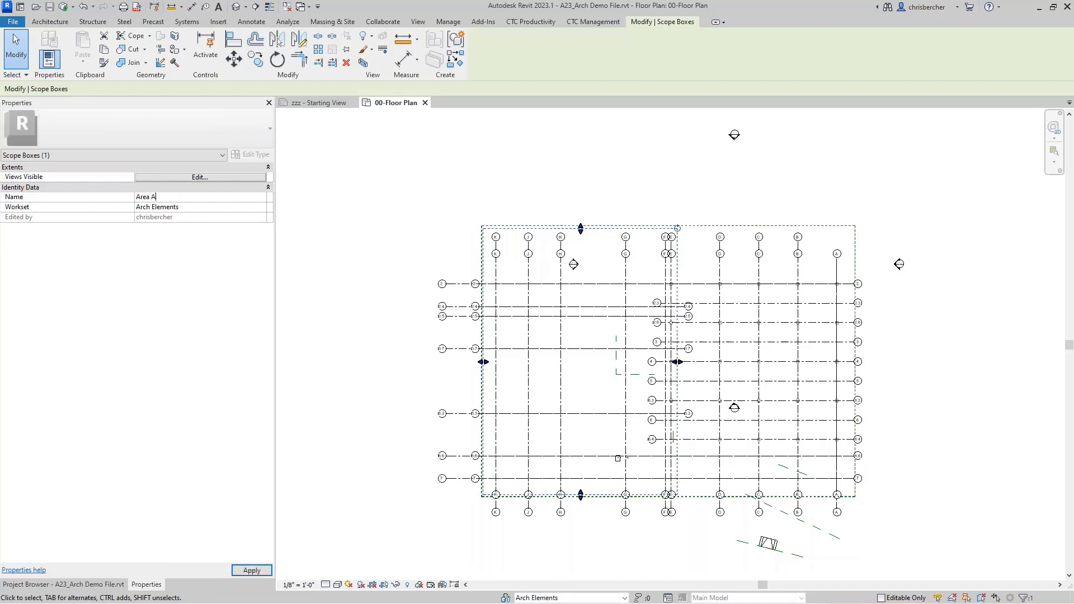
text(mv)
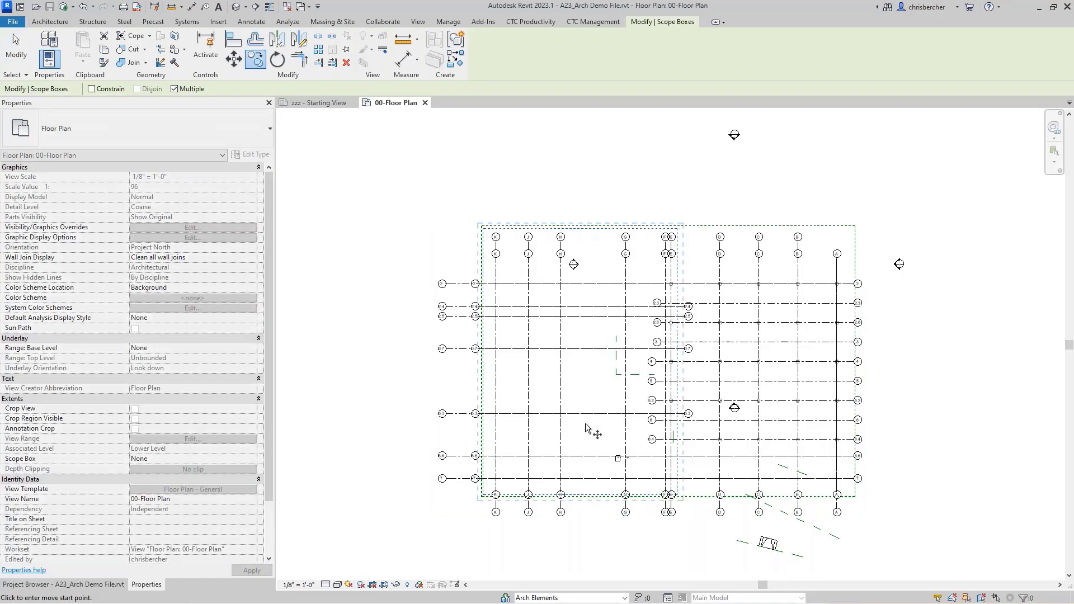
Step: Copy the box over the right side as Area B and nudge it flush with the outer box
scroll(666, 507, up, 1)
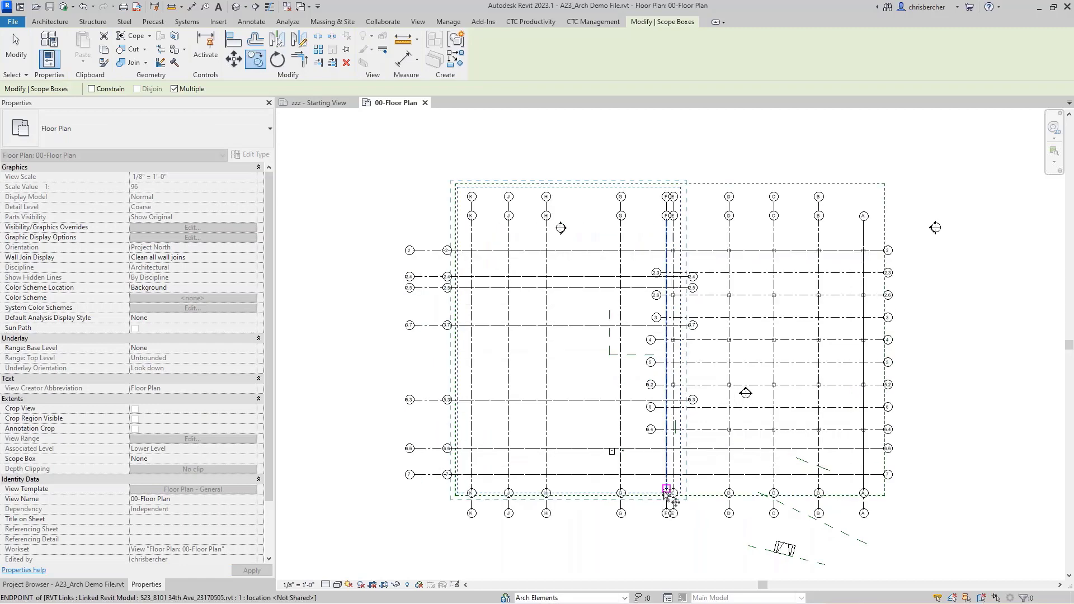
click(679, 186)
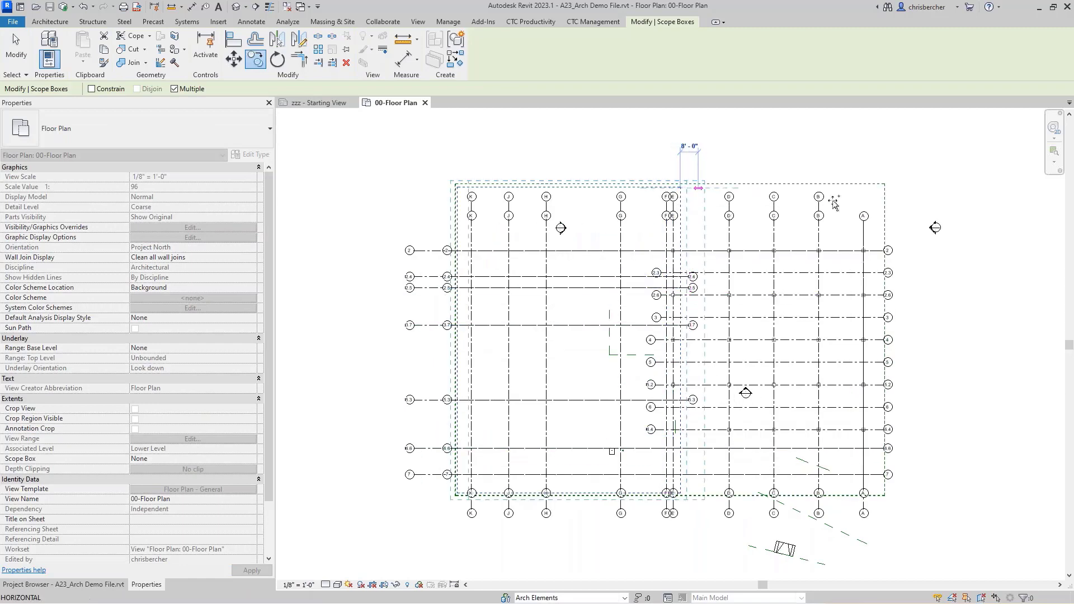
click(877, 188)
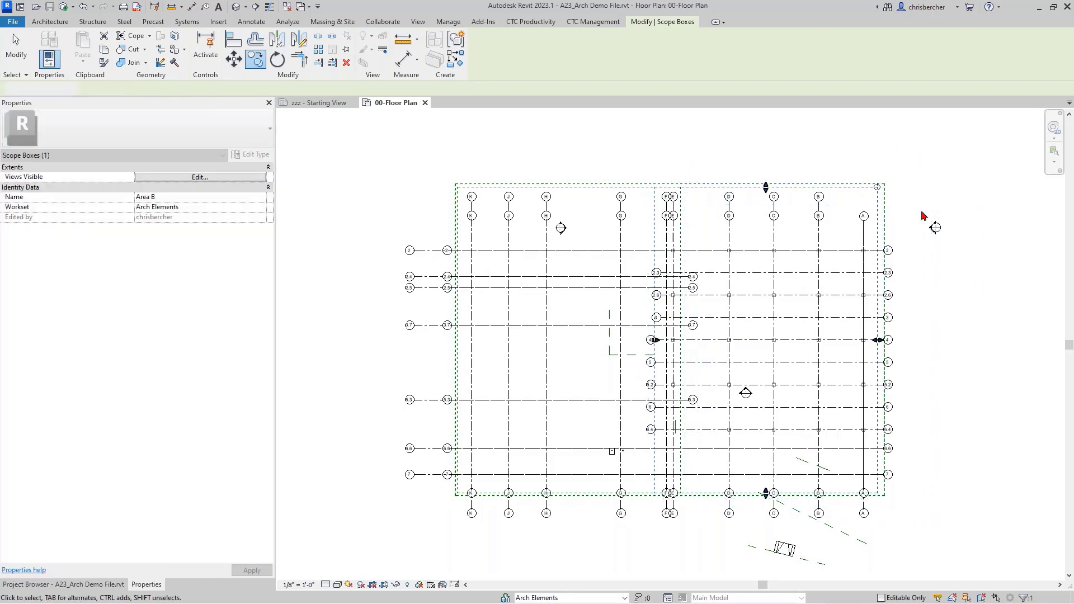
click(922, 212)
click(878, 208)
key(Right)
key(Right)
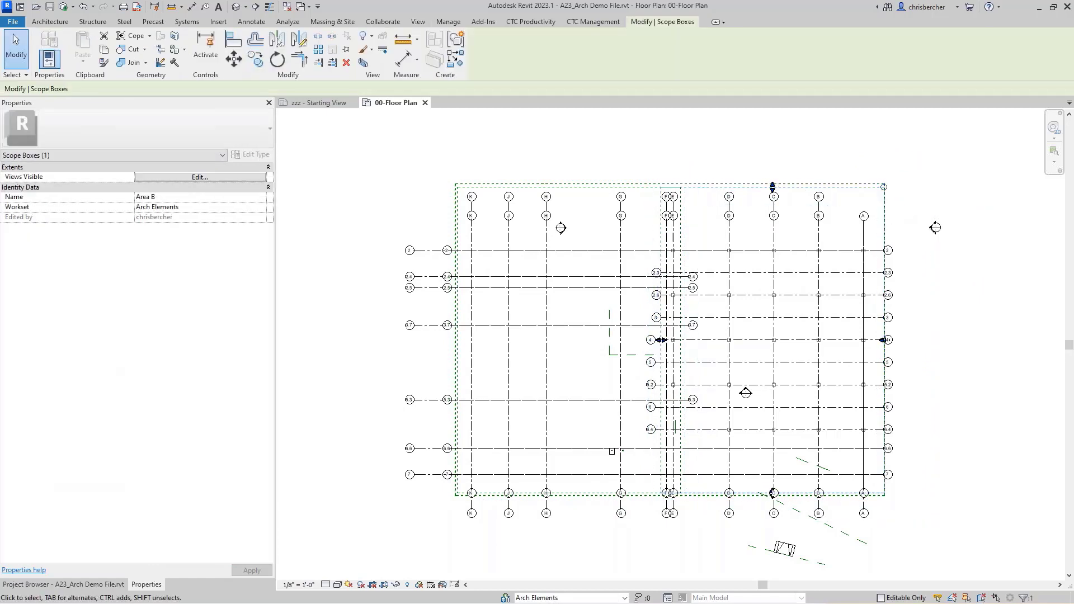
scroll(892, 197, up, 3)
key(Left)
click(329, 156)
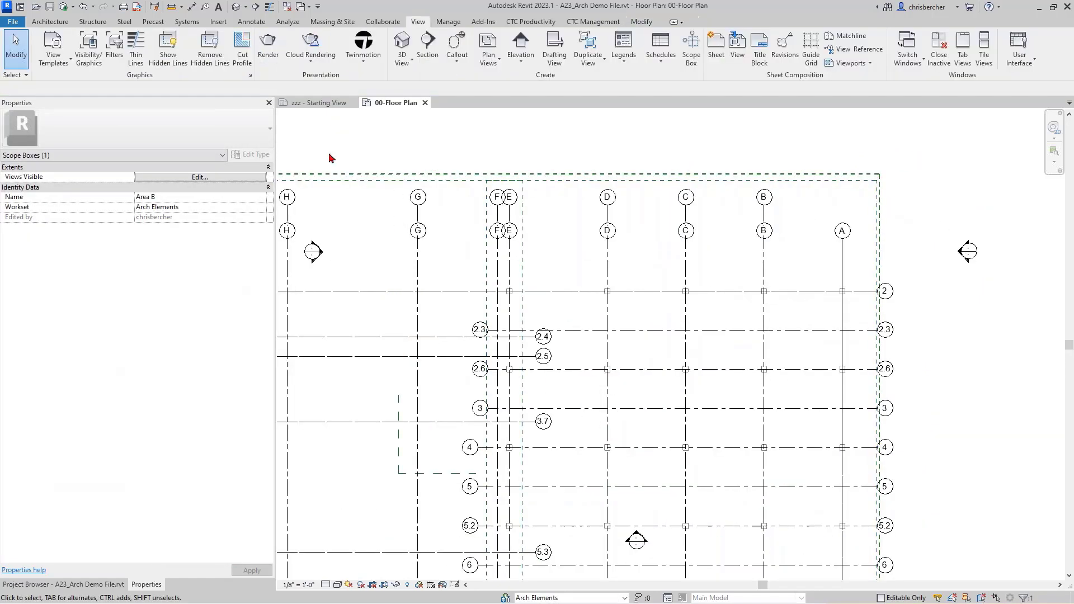
click(609, 181)
click(260, 197)
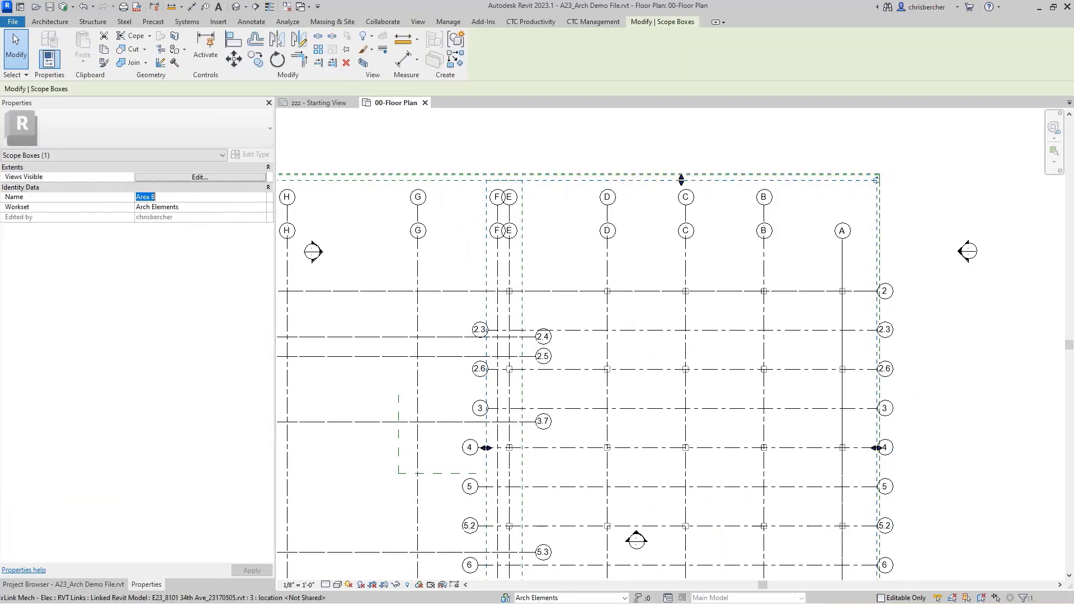
click(484, 156)
scroll(712, 163, down, 3)
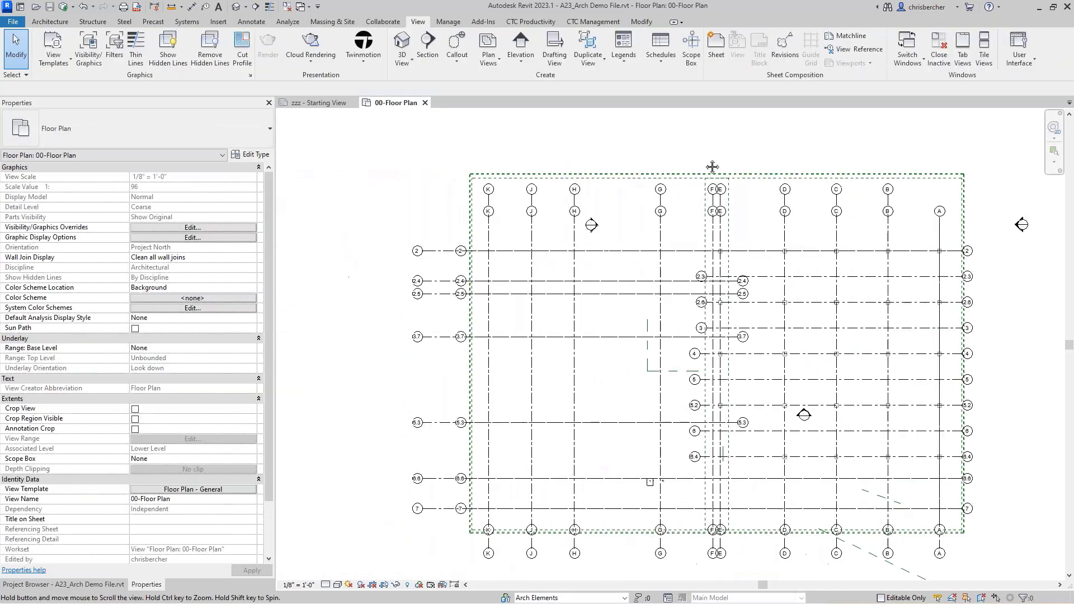
middle_drag(712, 163, 664, 173)
click(530, 21)
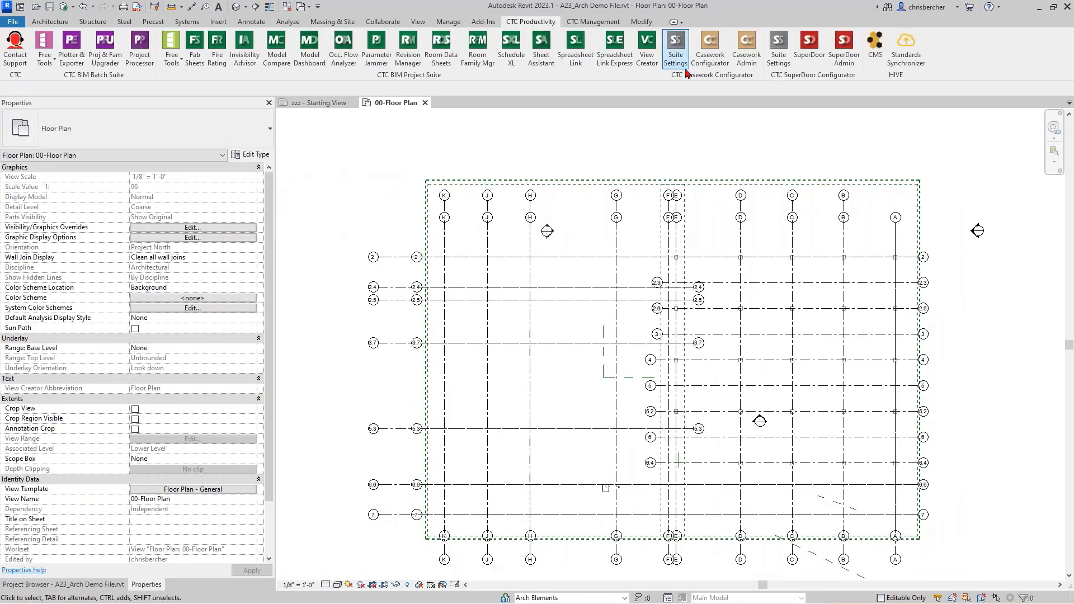
Step: Create Area A and Area B dependents for the twelve Floor Plan - Enlarged views, then close View Creator
click(652, 60)
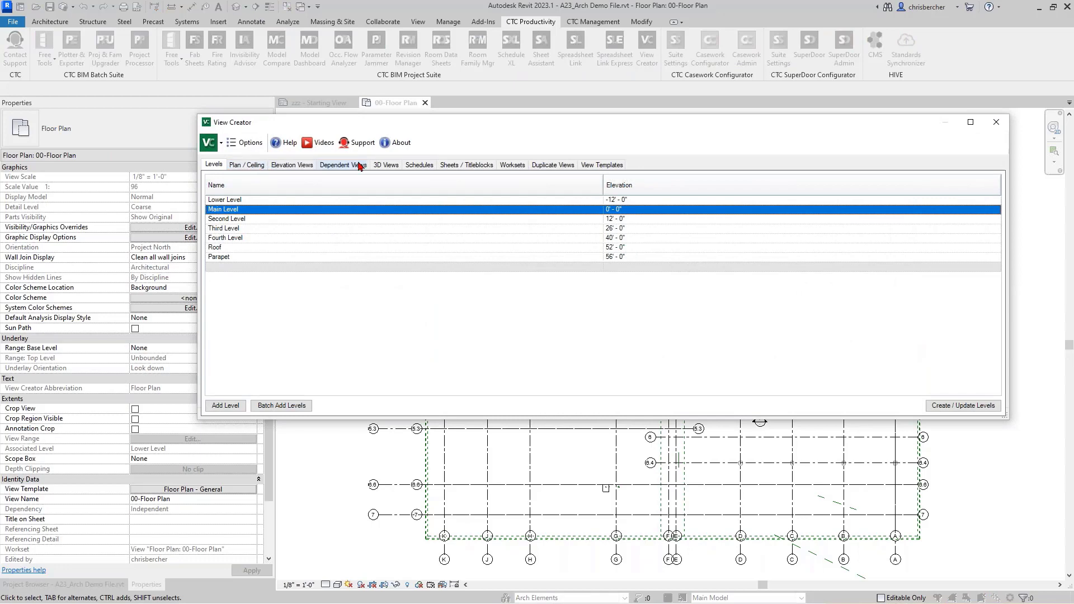
click(360, 165)
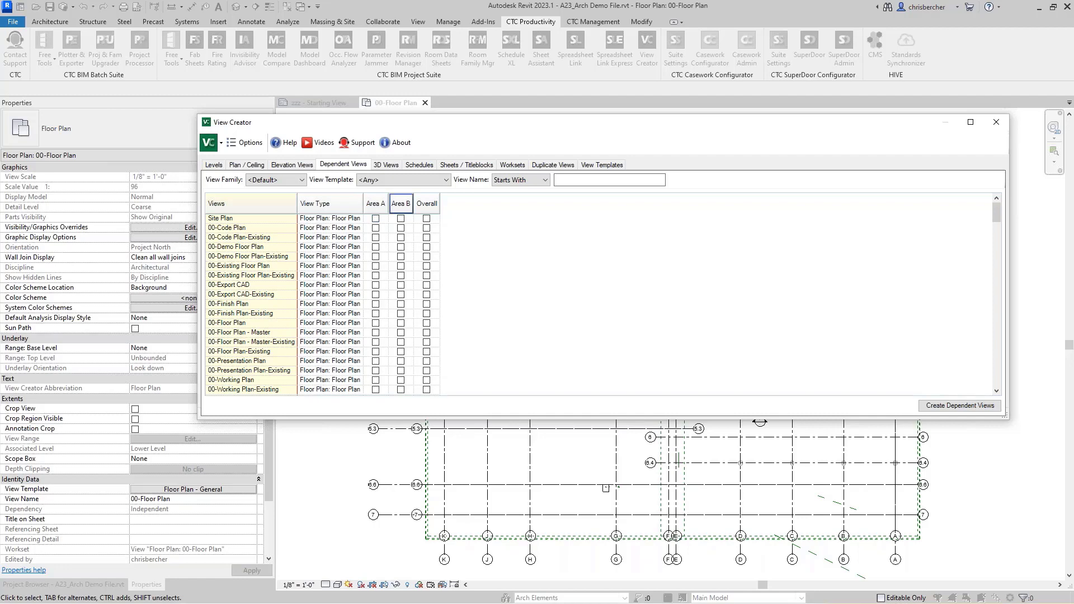
click(405, 179)
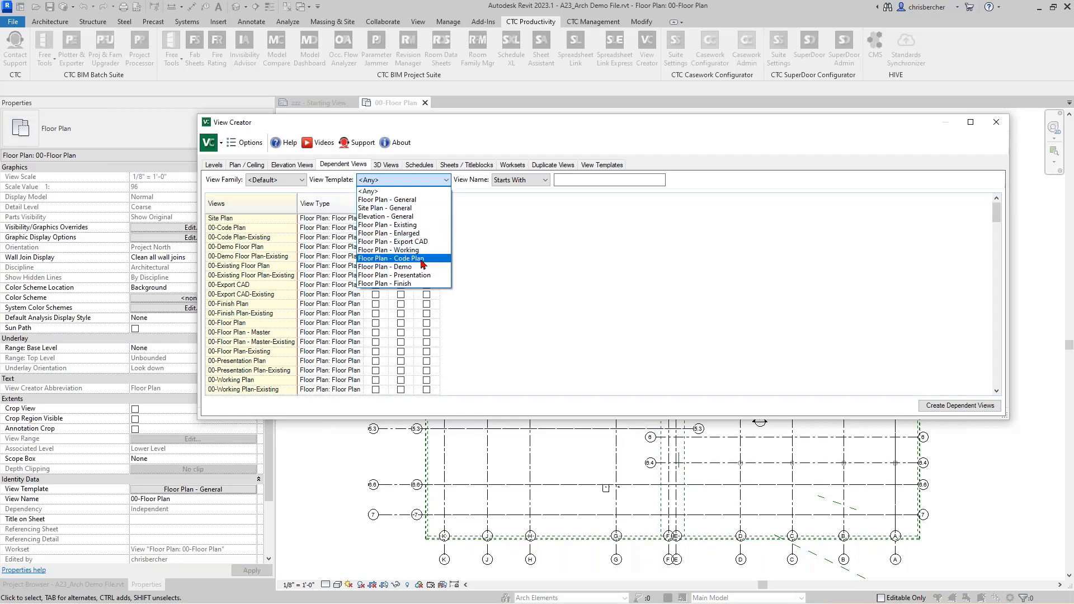
click(417, 233)
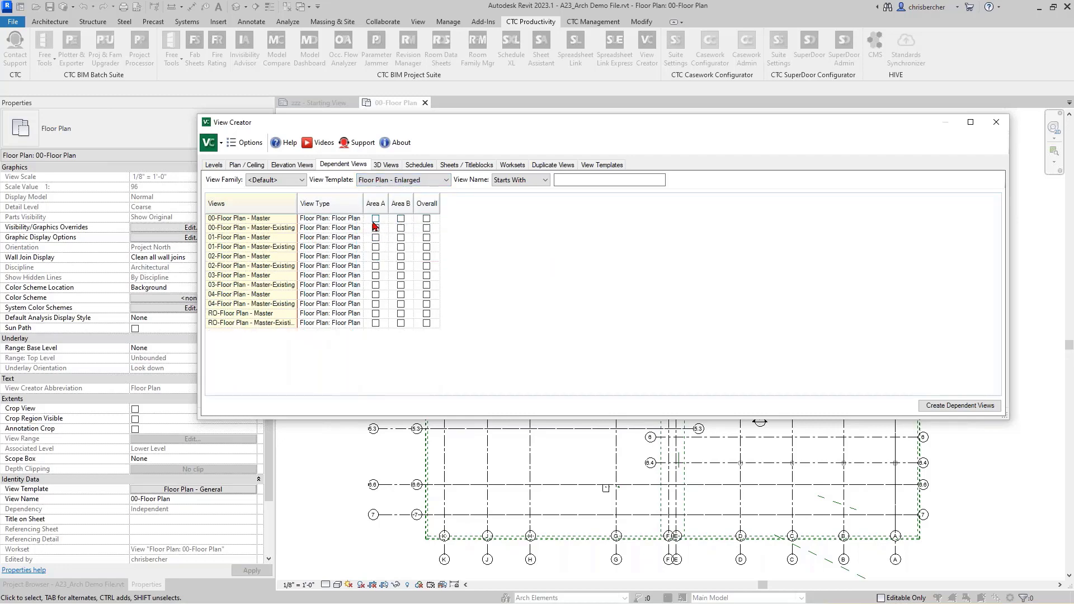
drag(377, 222, 401, 327)
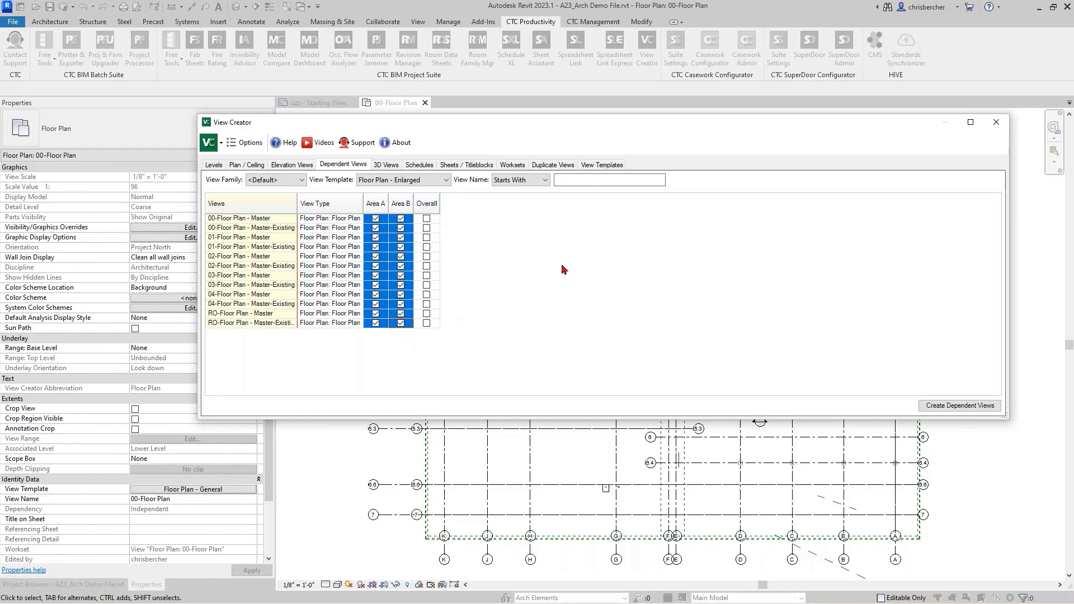
click(960, 406)
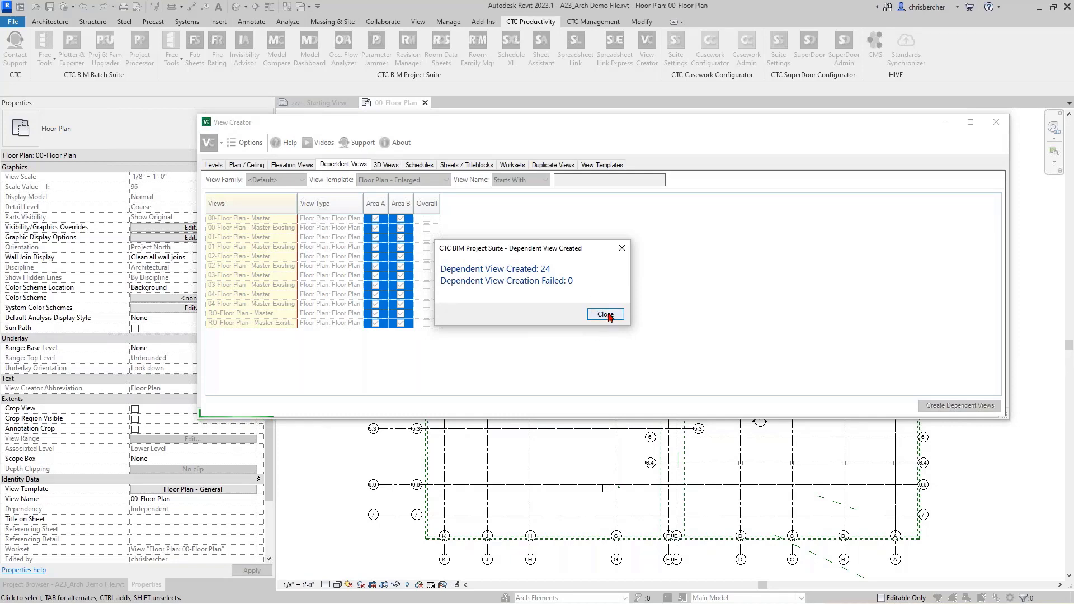
click(607, 314)
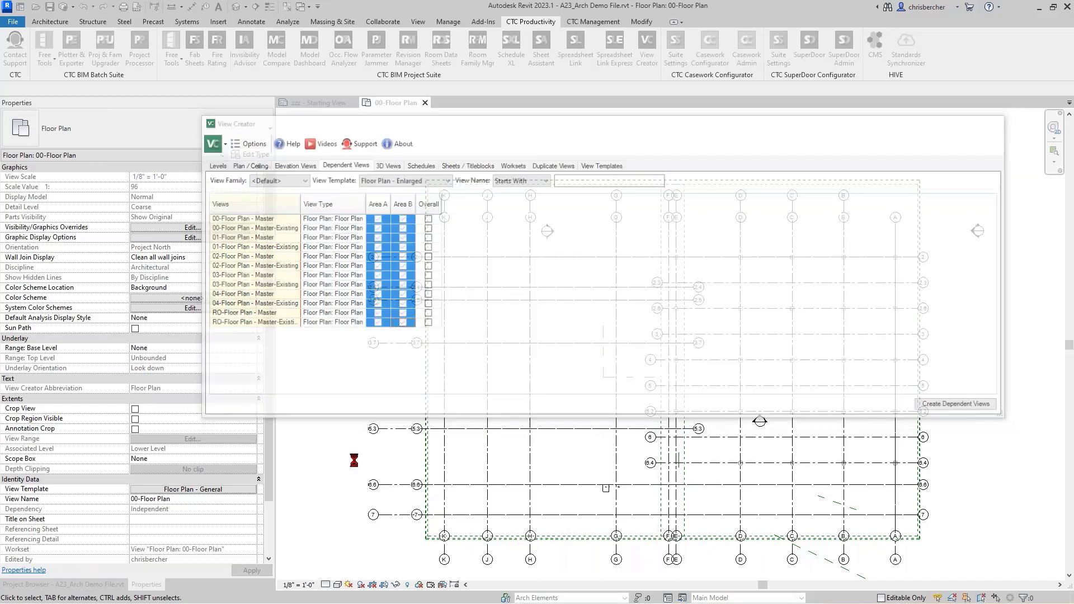
click(62, 584)
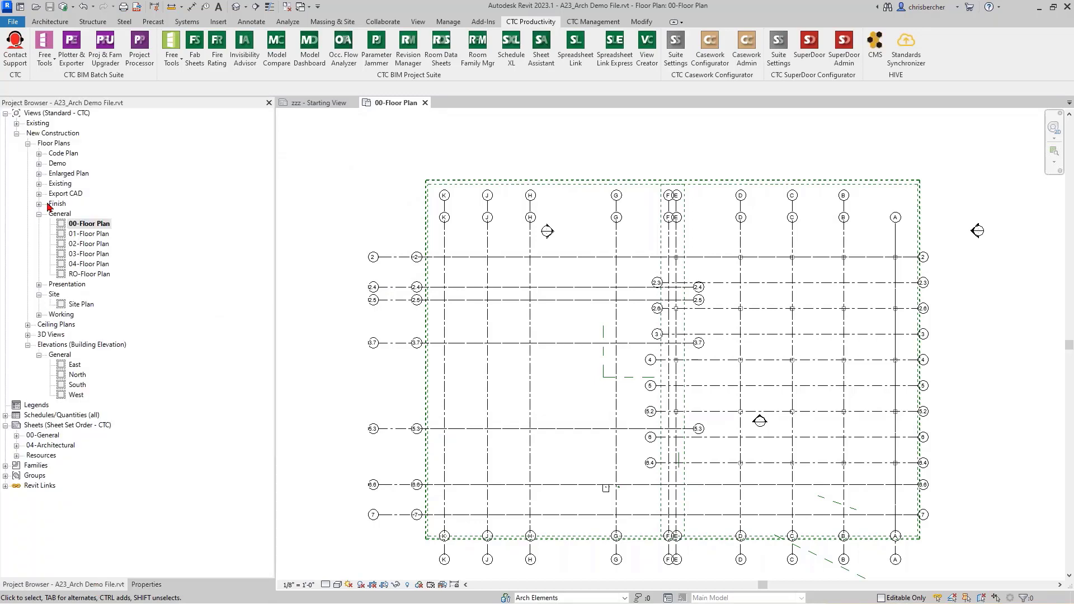
Step: Expand Enlarged Plan and 01–03 Floor Plan - Master to show each Area A/B view, then 04-Architectural sheets
click(38, 173)
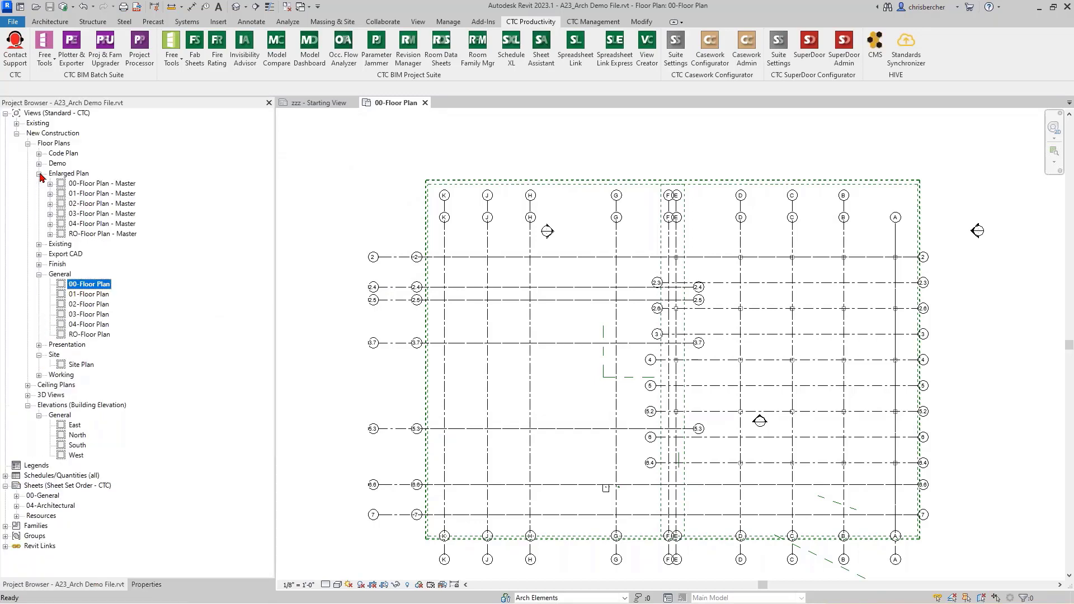
click(50, 193)
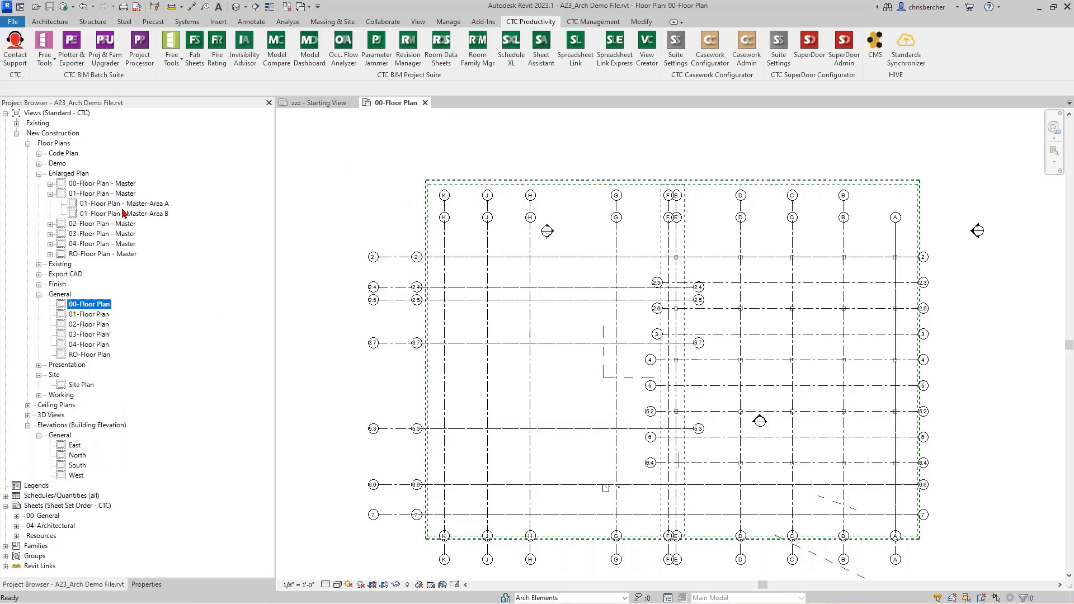
click(126, 205)
click(134, 213)
click(106, 224)
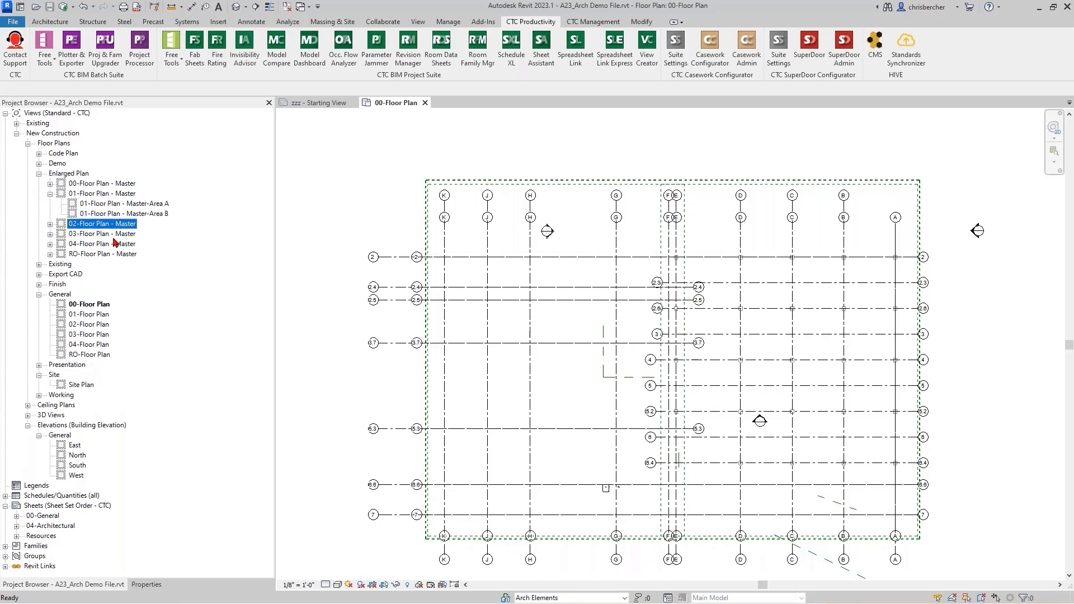
click(50, 224)
click(101, 234)
click(106, 243)
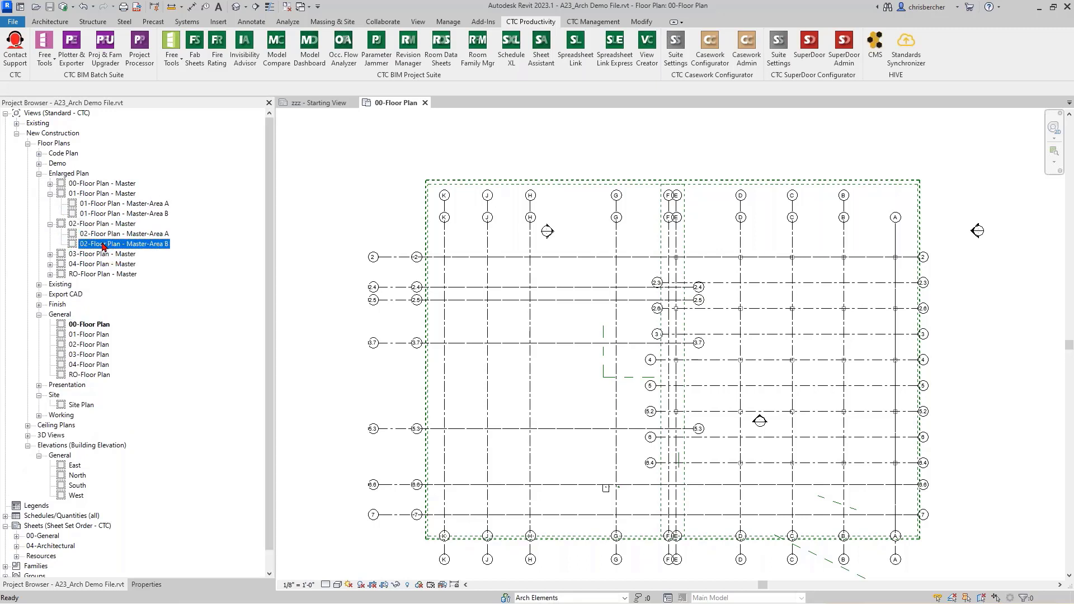
click(50, 254)
click(104, 264)
click(102, 274)
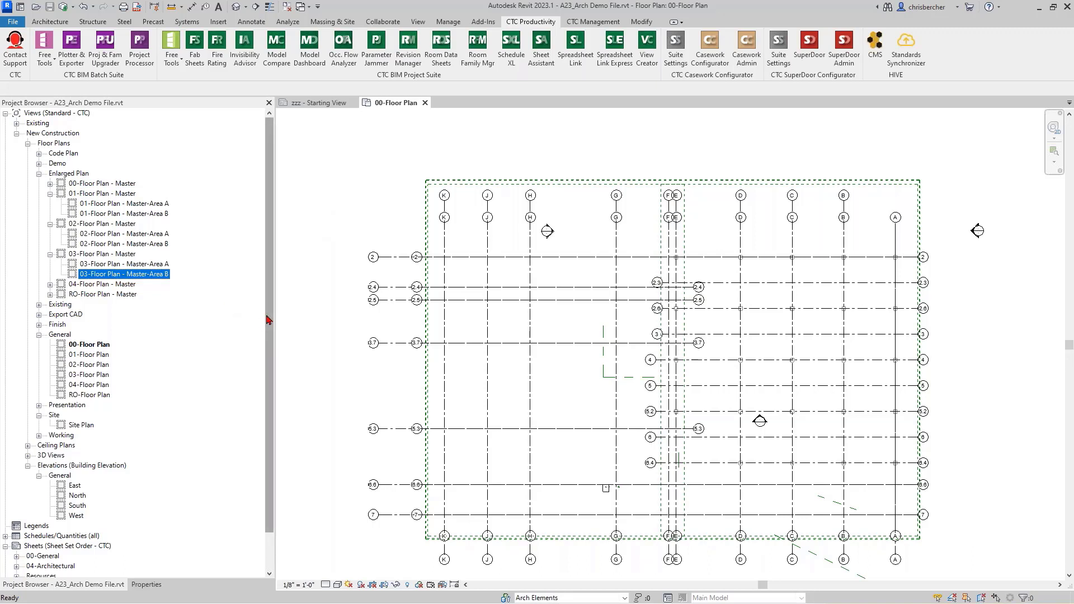
scroll(263, 358, down, 1)
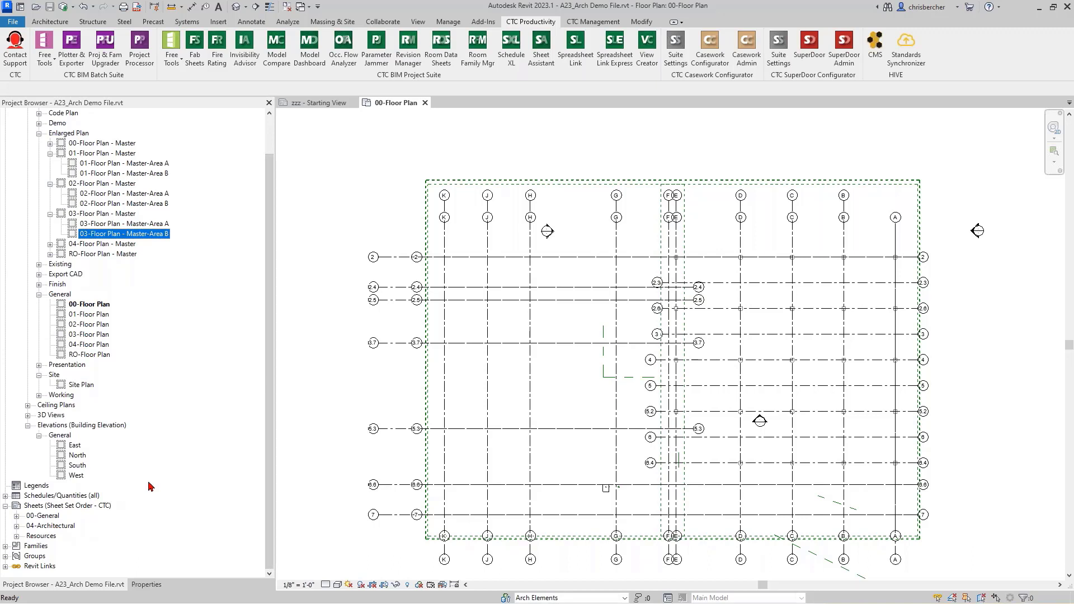
click(17, 526)
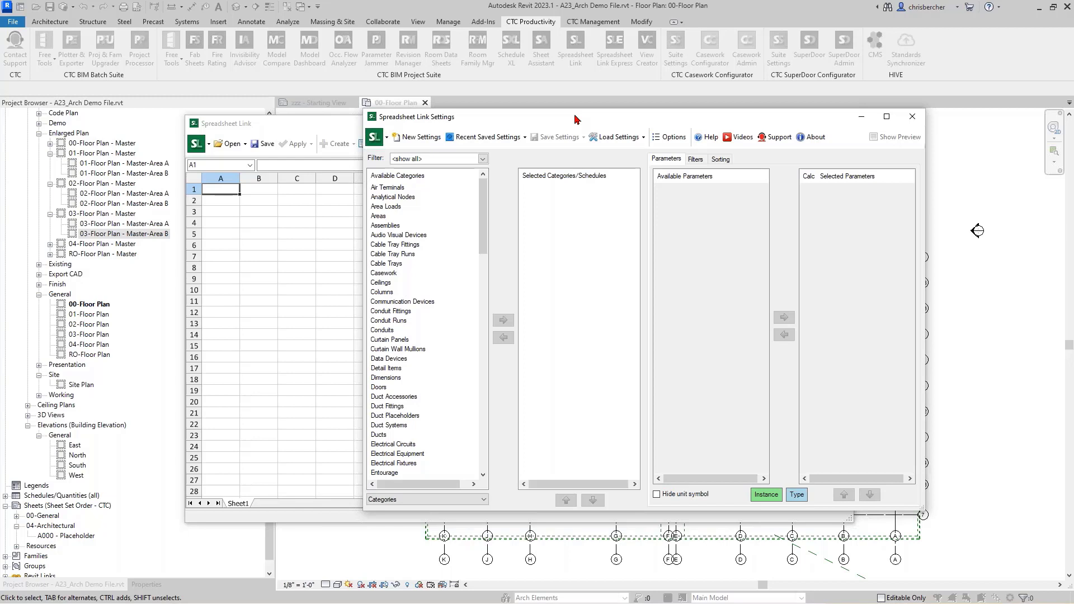
Step: Arrange the Spreadsheet Link windows and choose Open Spreadsheet from the grid's Open menu
click(278, 130)
click(235, 144)
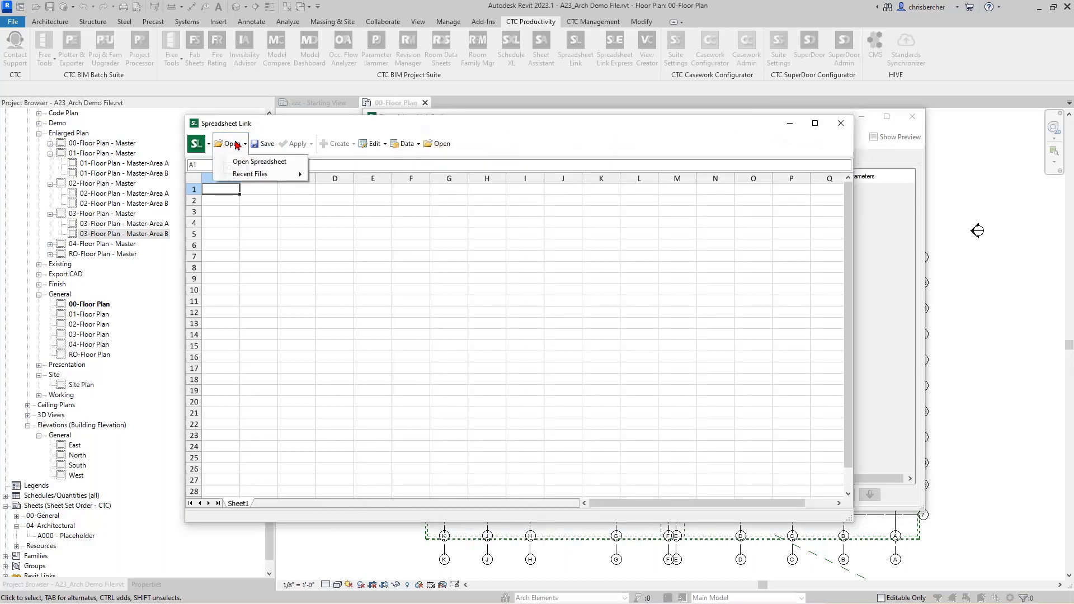
click(235, 143)
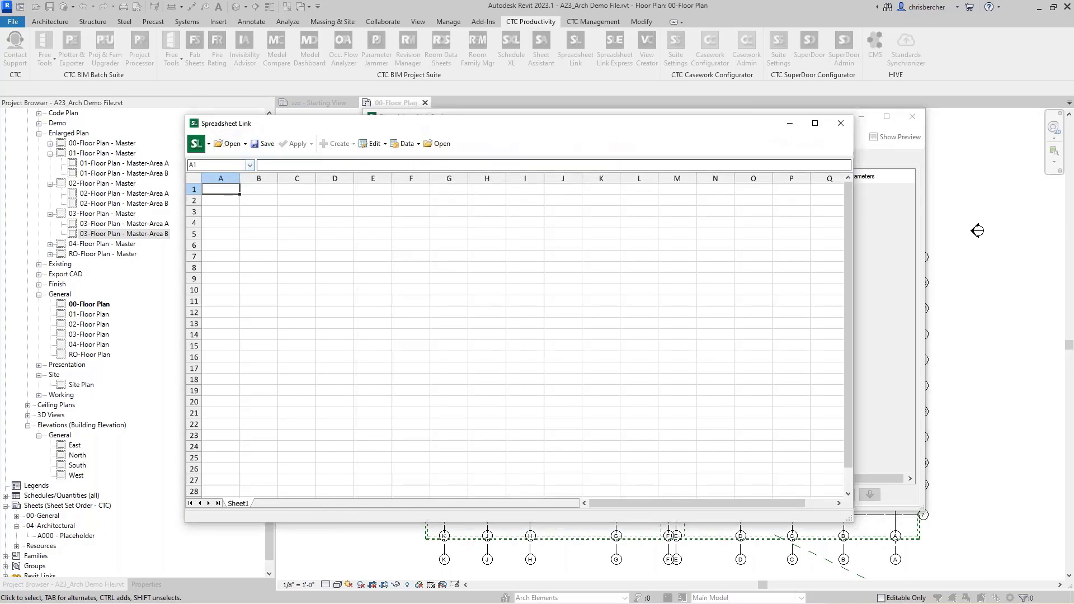
click(876, 154)
drag(627, 127, 652, 122)
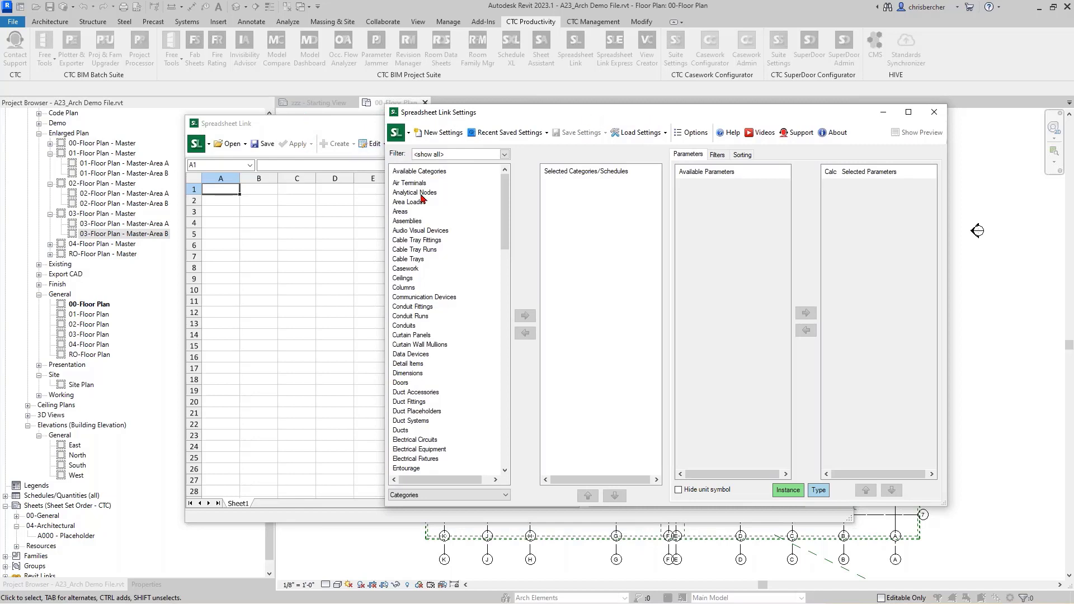
click(230, 145)
click(229, 146)
click(256, 162)
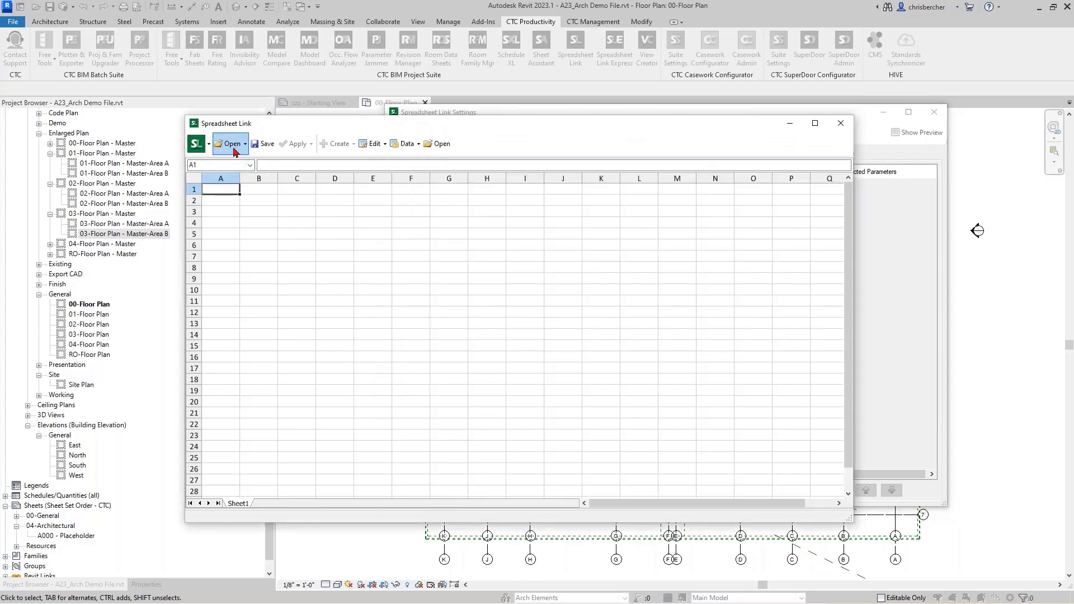
click(232, 147)
click(247, 166)
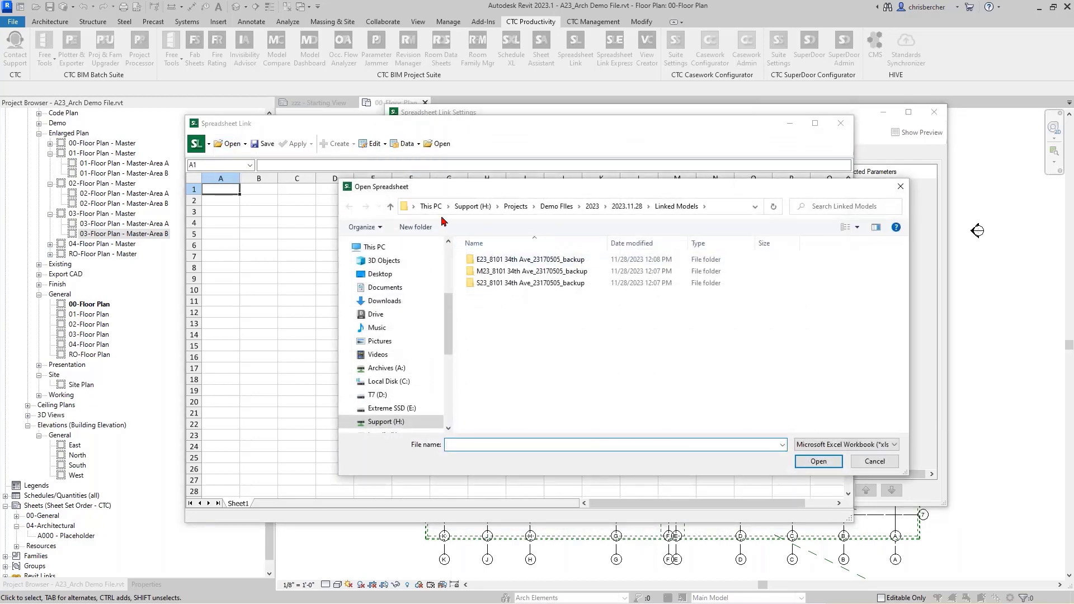
Step: Open Arch Sheet List.xlsx from C:\!RET Demo\RET Settings\Spreadsheet Link\Sheets
click(419, 387)
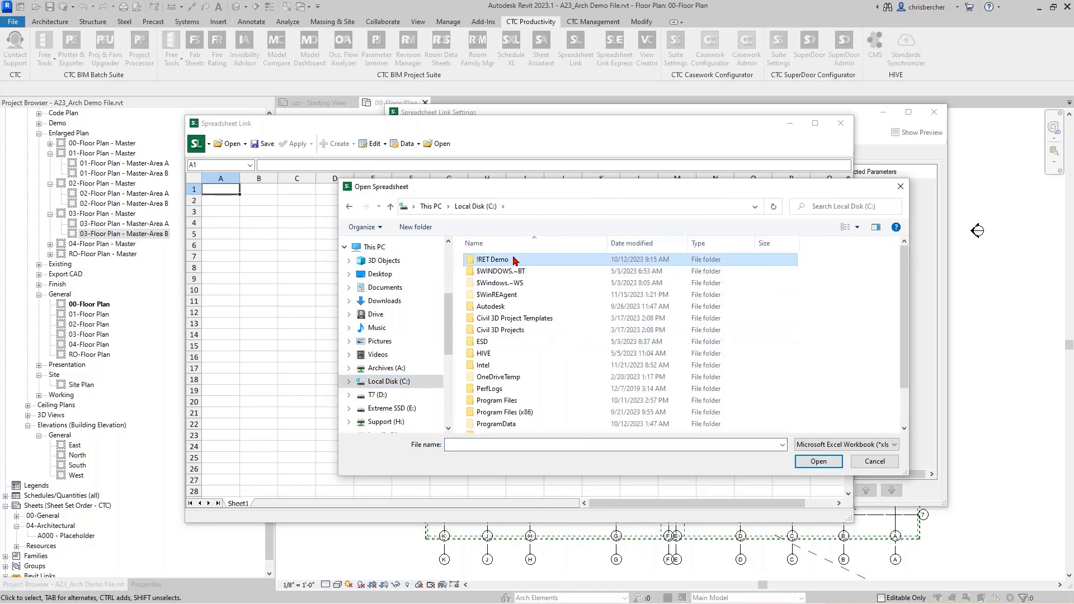
double_click(481, 259)
double_click(495, 330)
scroll(506, 386, down, 5)
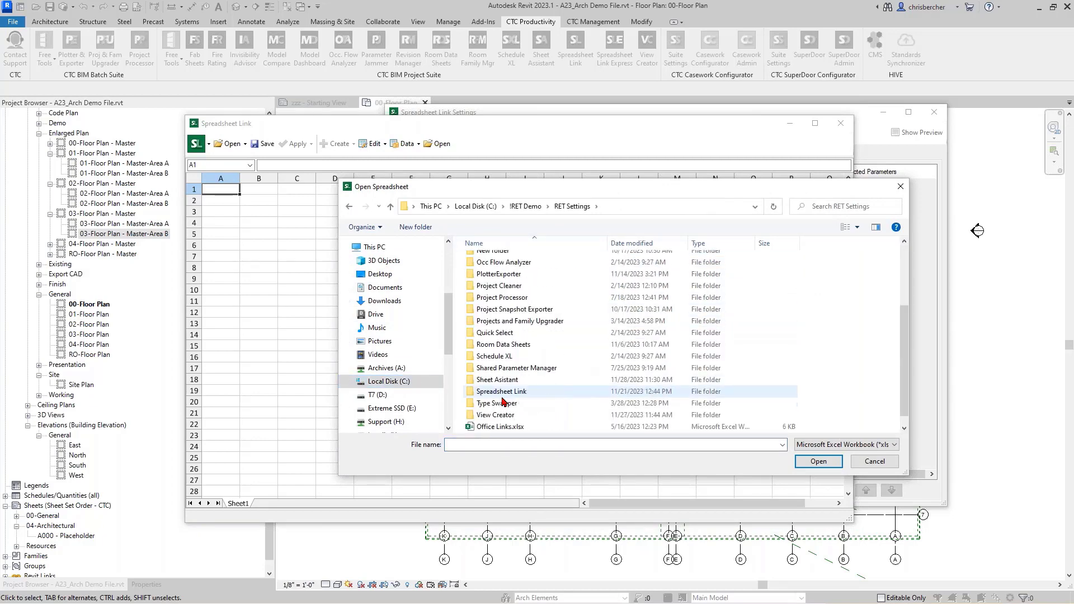
double_click(506, 391)
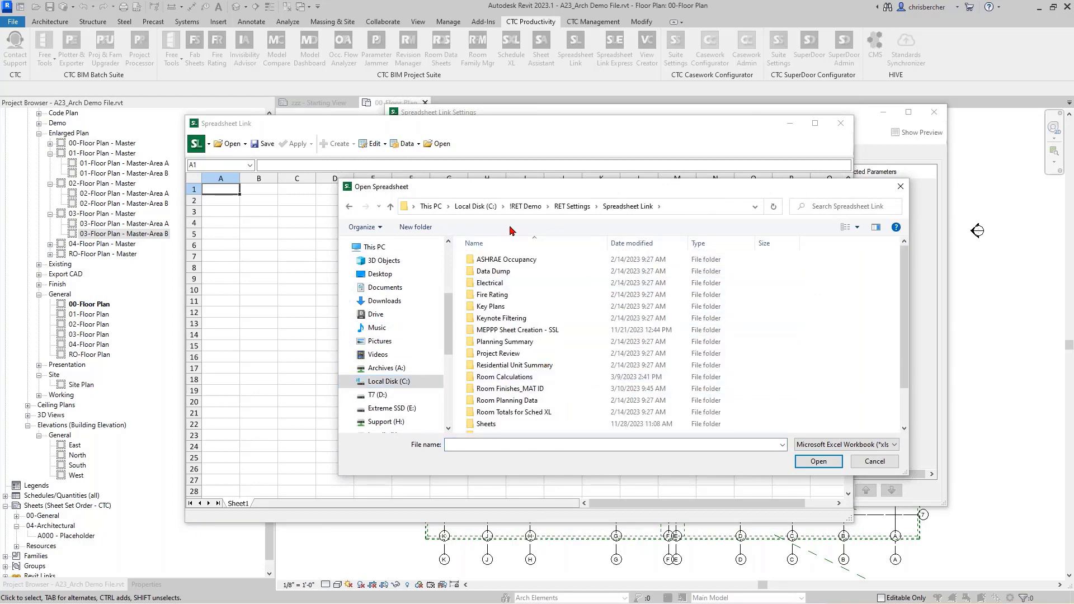
scroll(500, 383, down, 3)
double_click(497, 380)
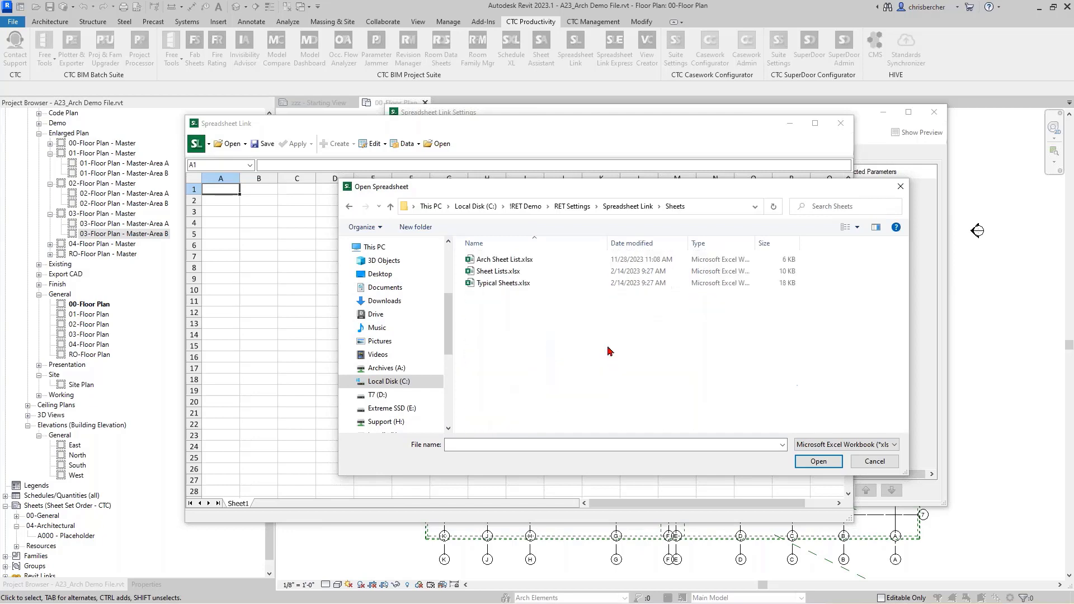
click(511, 258)
click(818, 460)
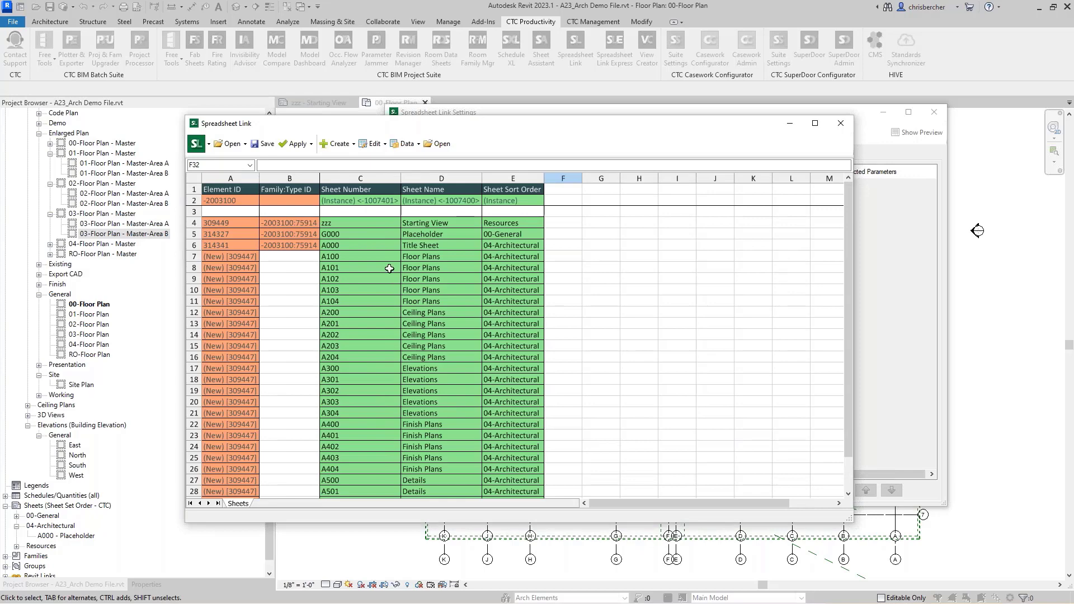
Step: Review the loaded sheet rows, then choose to apply all worksheets to the project
scroll(374, 256, down, 1)
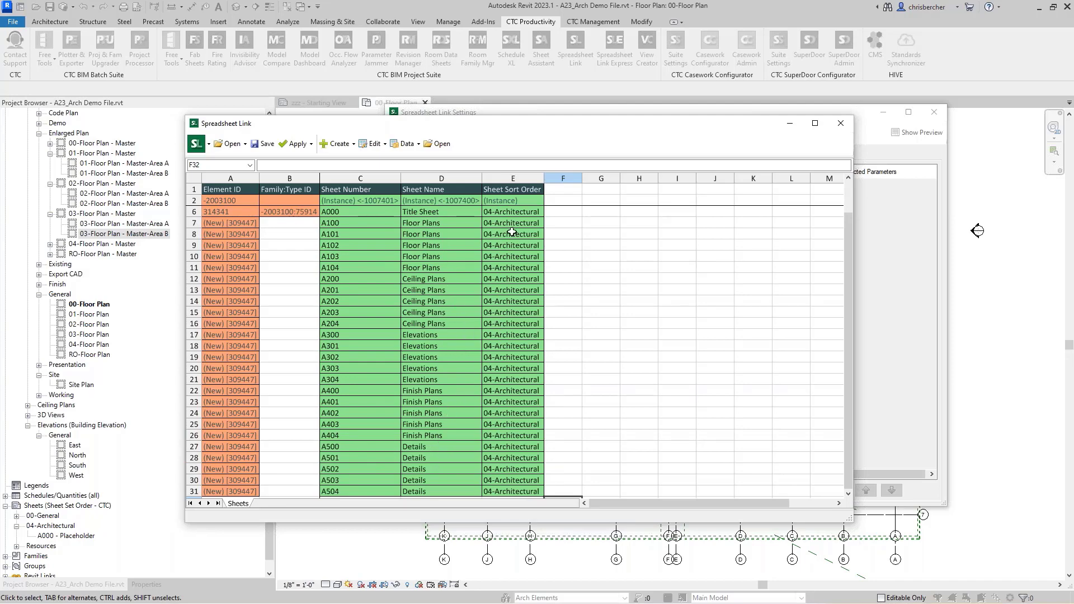
scroll(509, 228, up, 1)
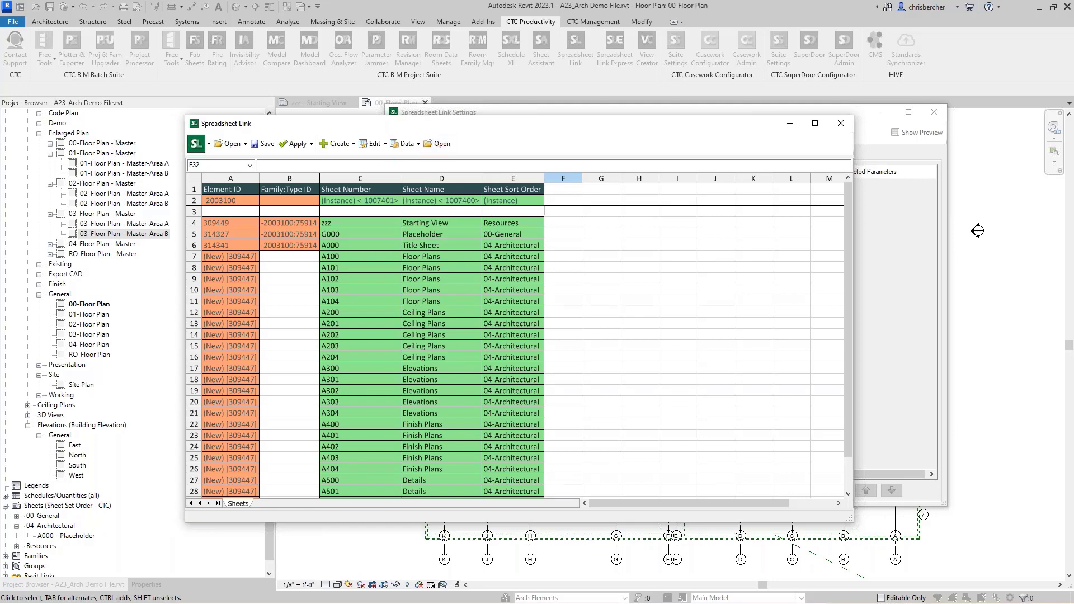
click(311, 144)
click(325, 175)
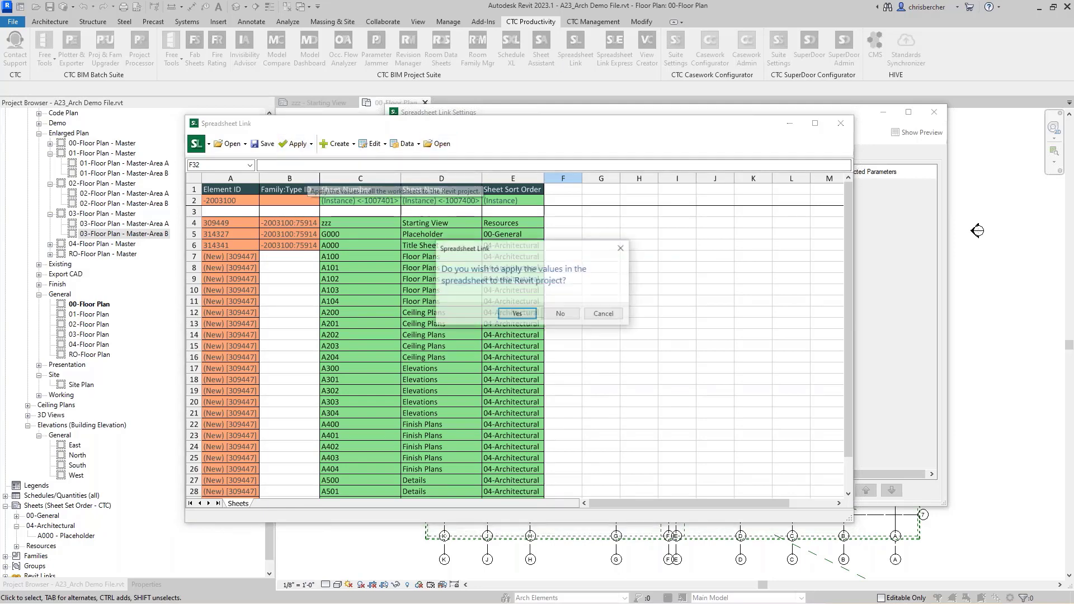
Step: Confirm the apply, creating 25 sheets and updating 26, and close the import summary
click(531, 314)
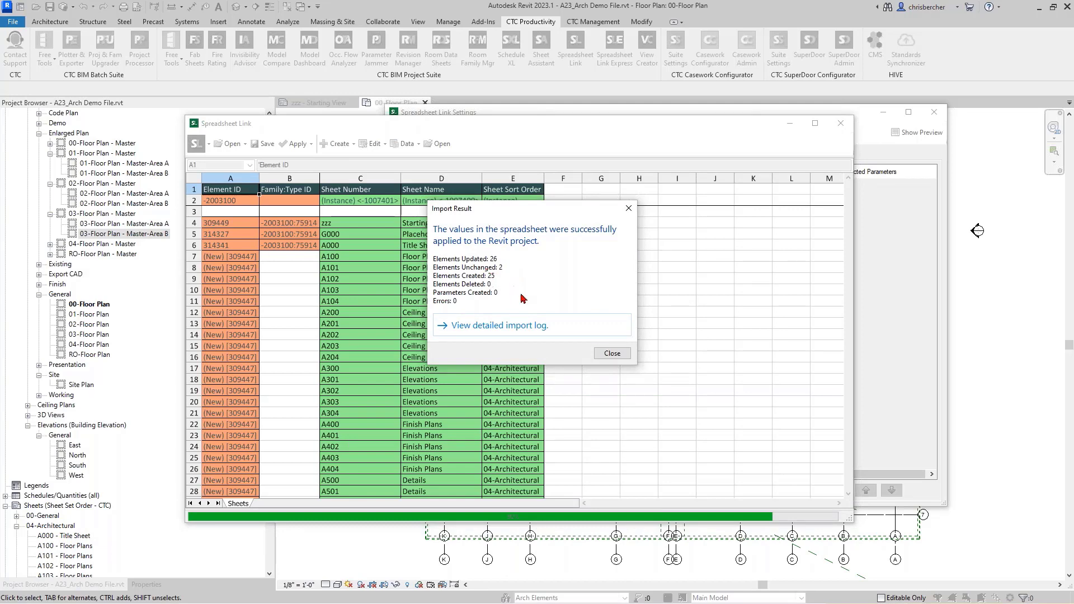
drag(482, 211, 532, 211)
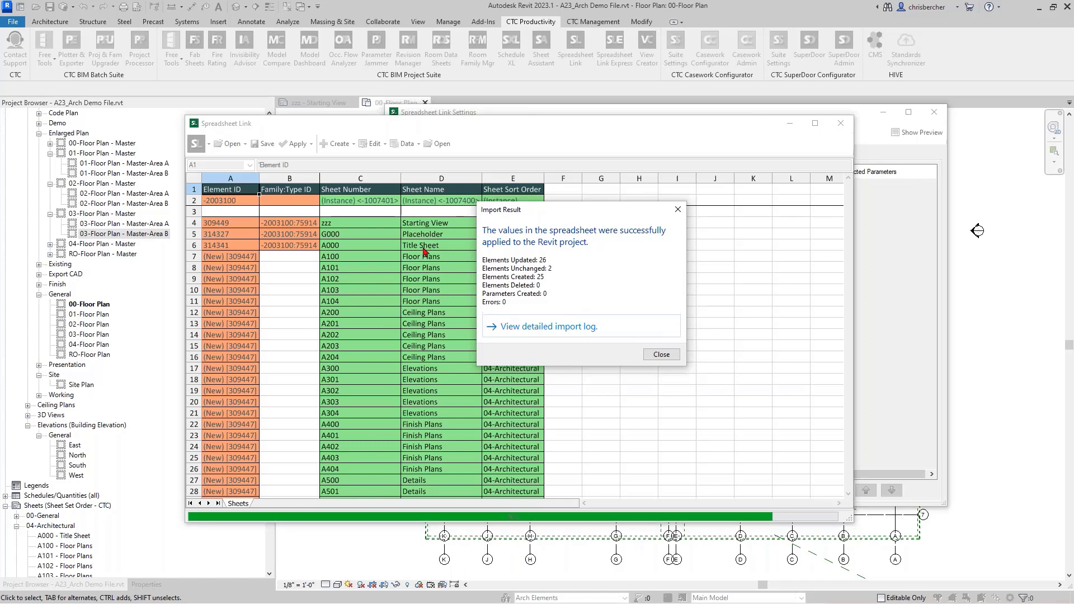
click(661, 354)
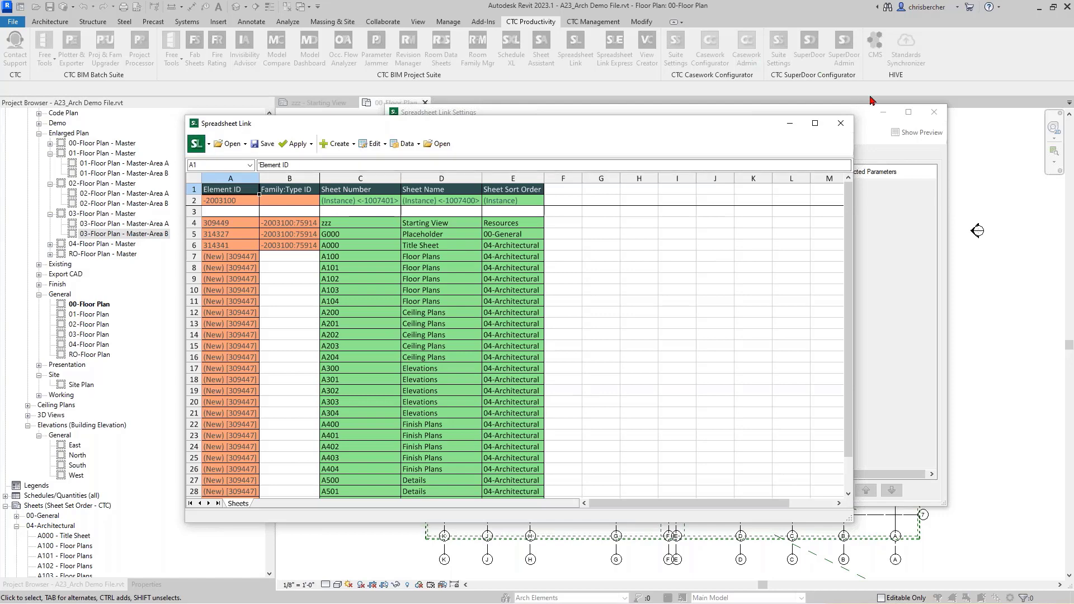
click(866, 133)
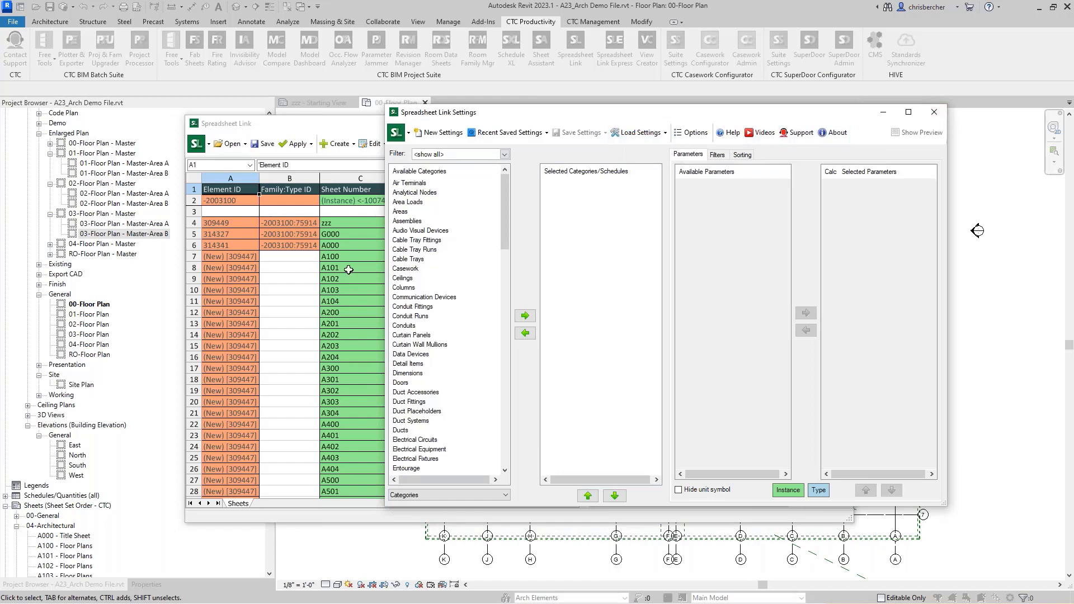
Step: Close the Spreadsheet Link windows and scroll the Project Browser down to the sheets list
click(927, 117)
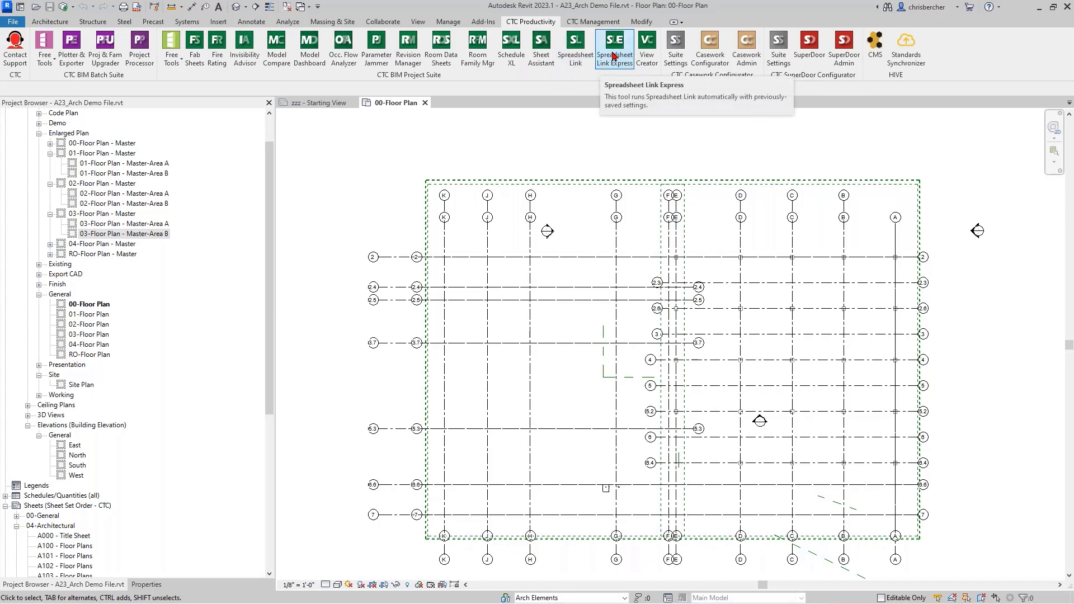
drag(272, 315, 273, 463)
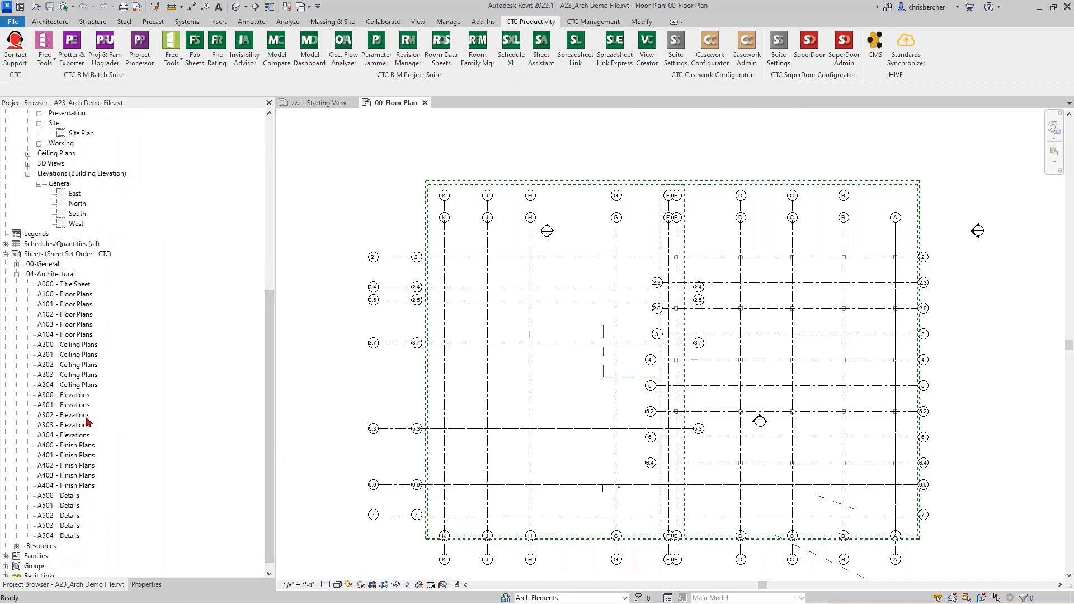
Step: Open sheet A102 - Floor Plans and select its title block
double_click(78, 296)
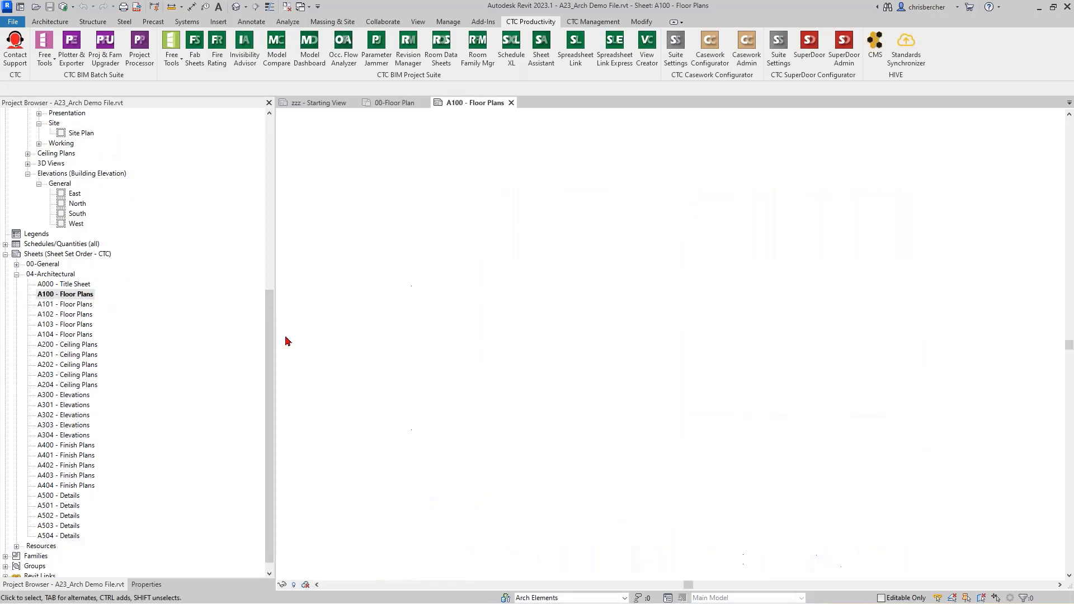
click(57, 316)
double_click(57, 315)
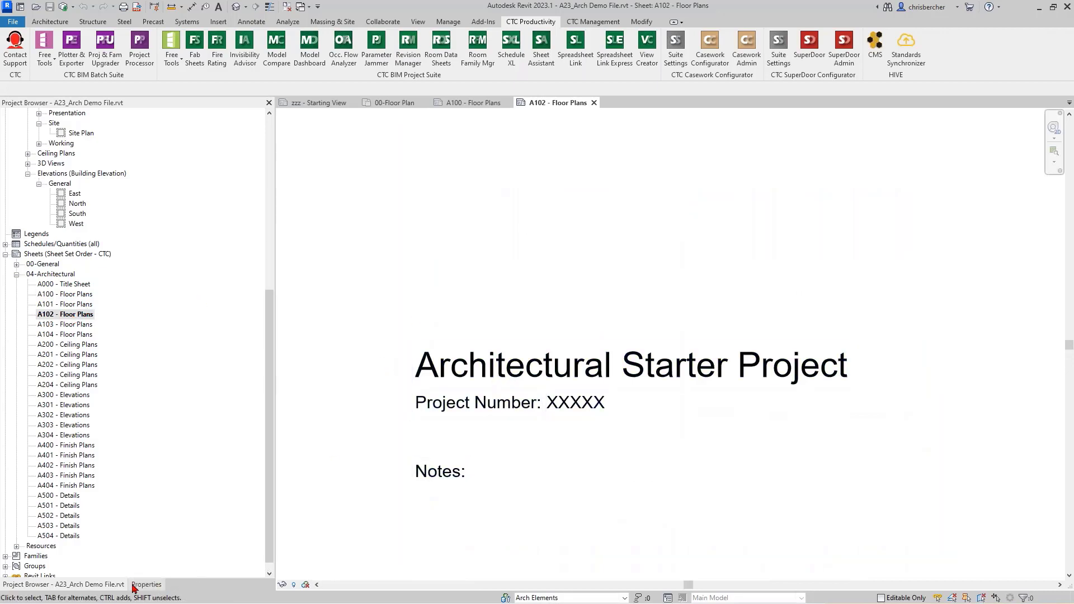
click(133, 584)
click(479, 408)
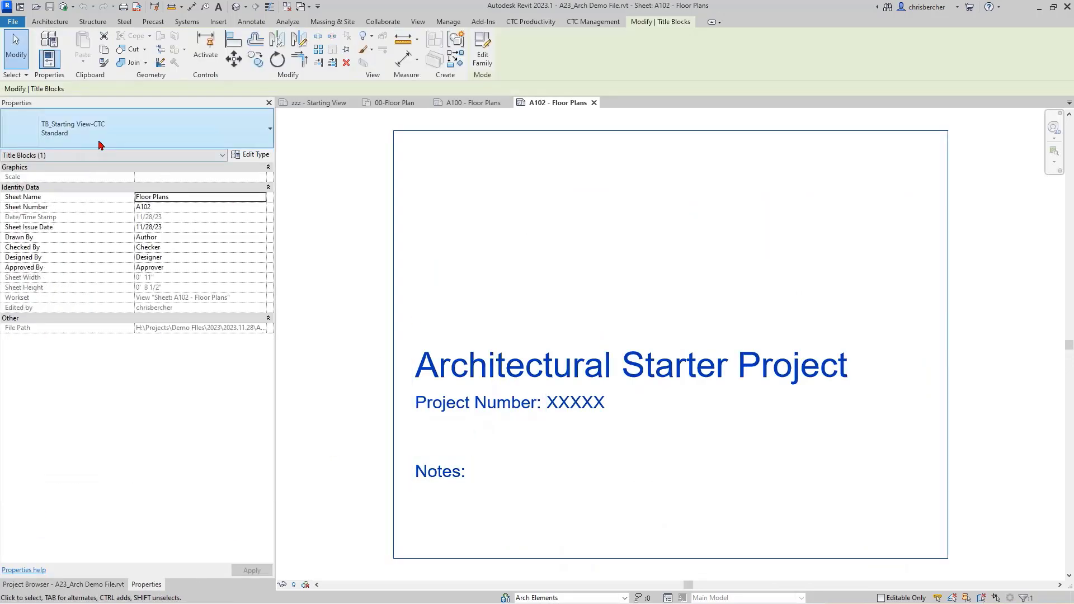
Step: Switch every instance of that title block to TB_E1 30 x 42-CTC : Hannibal, then open sheet A100
right_click(350, 215)
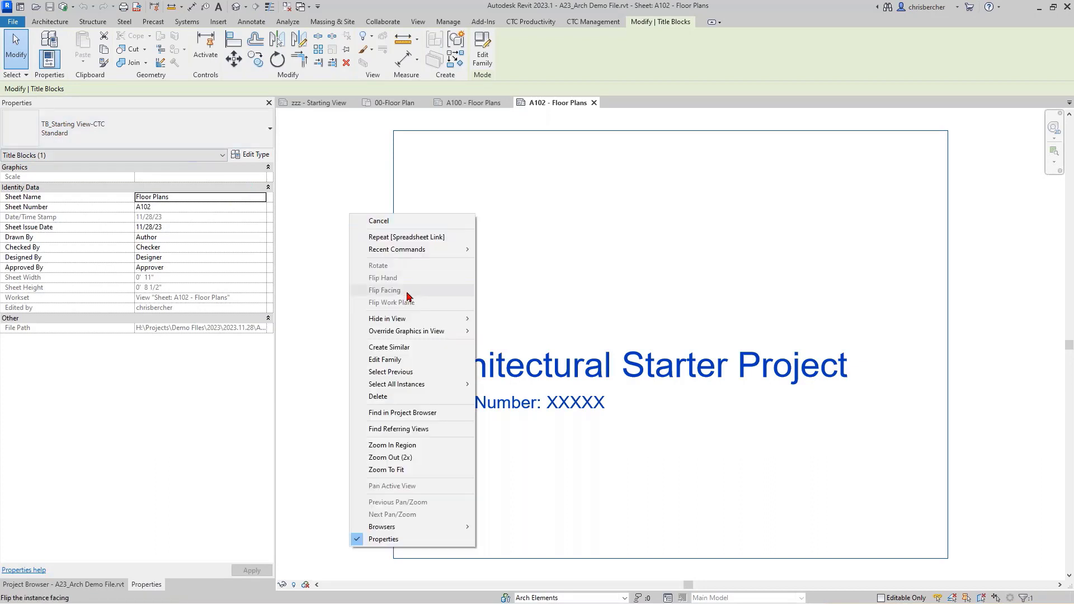
mouse_move(420, 384)
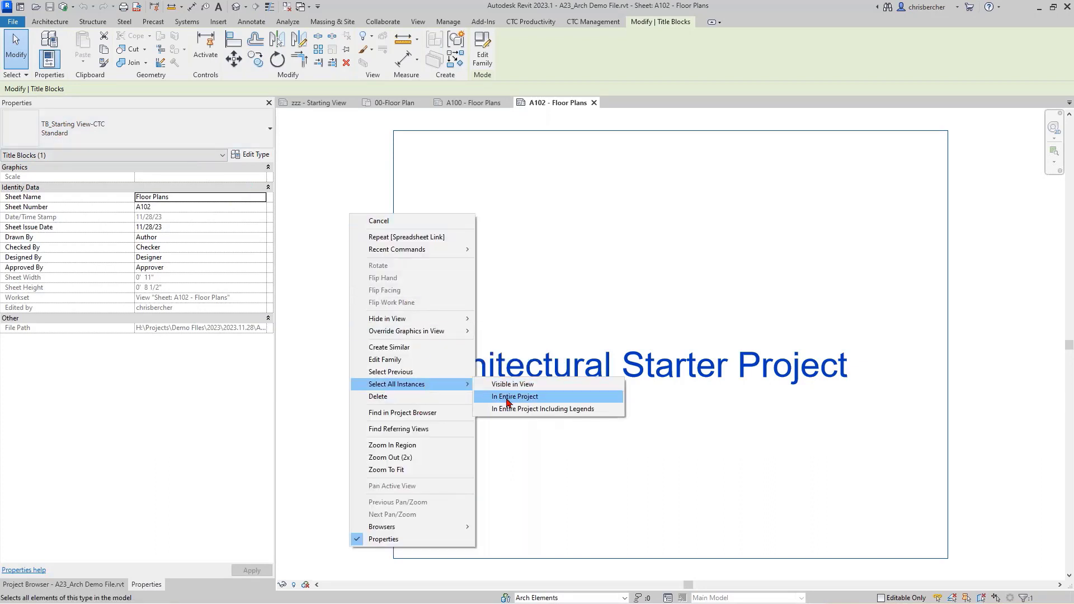
click(507, 399)
click(179, 131)
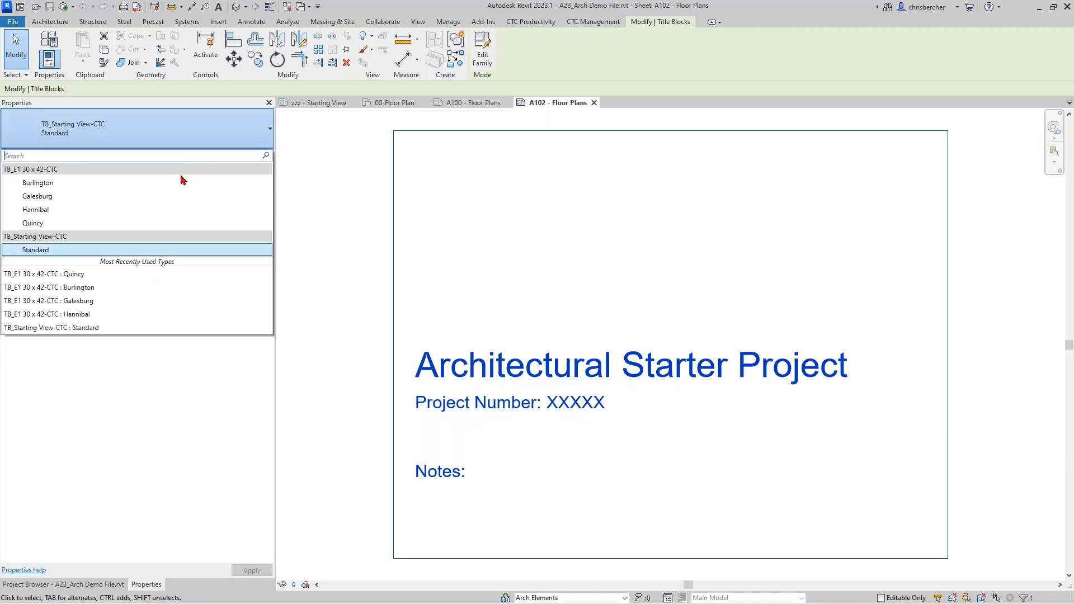
click(151, 210)
key(Escape)
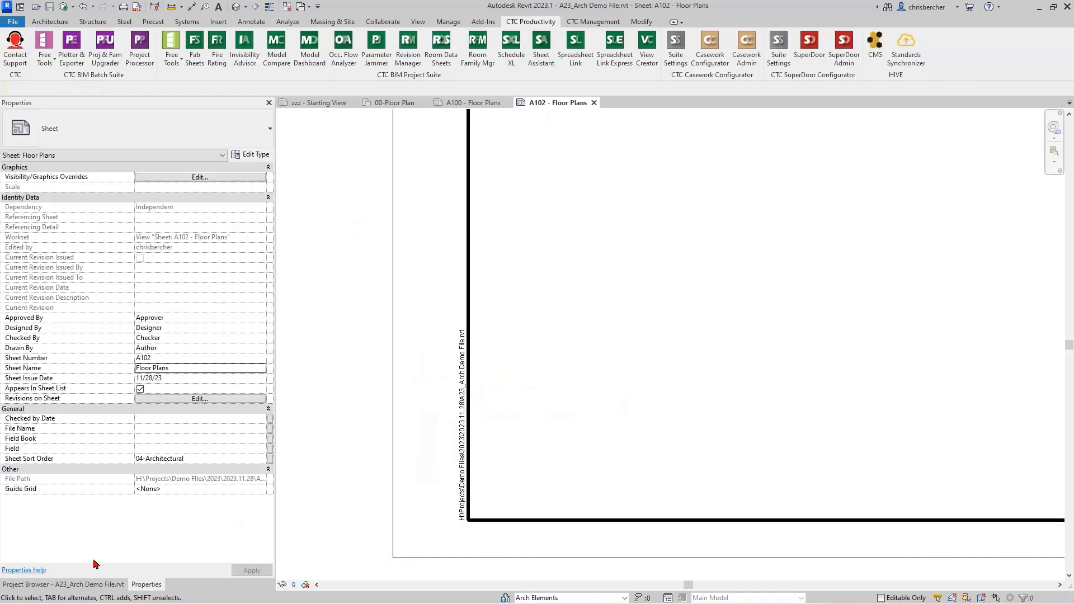
click(64, 584)
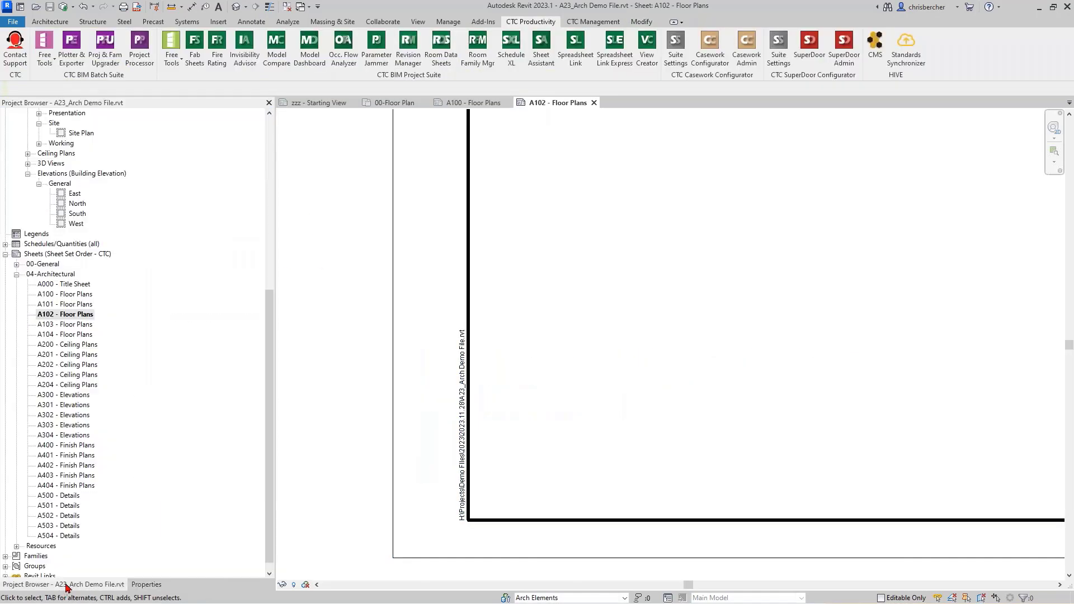
double_click(67, 296)
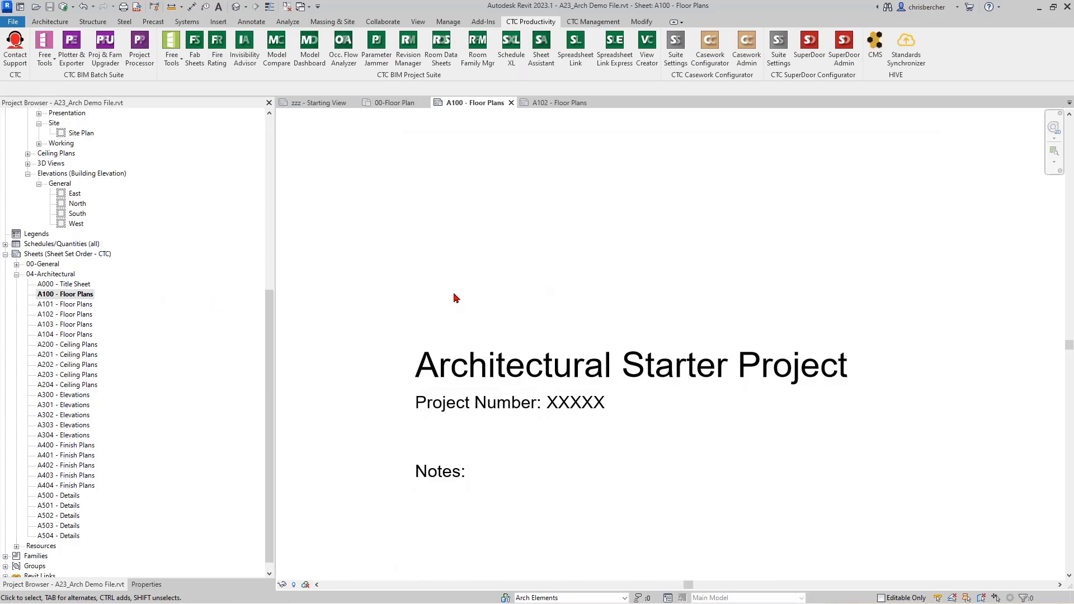
Step: Change sheet A100's title block to the 30 x 42 Hannibal type
click(526, 378)
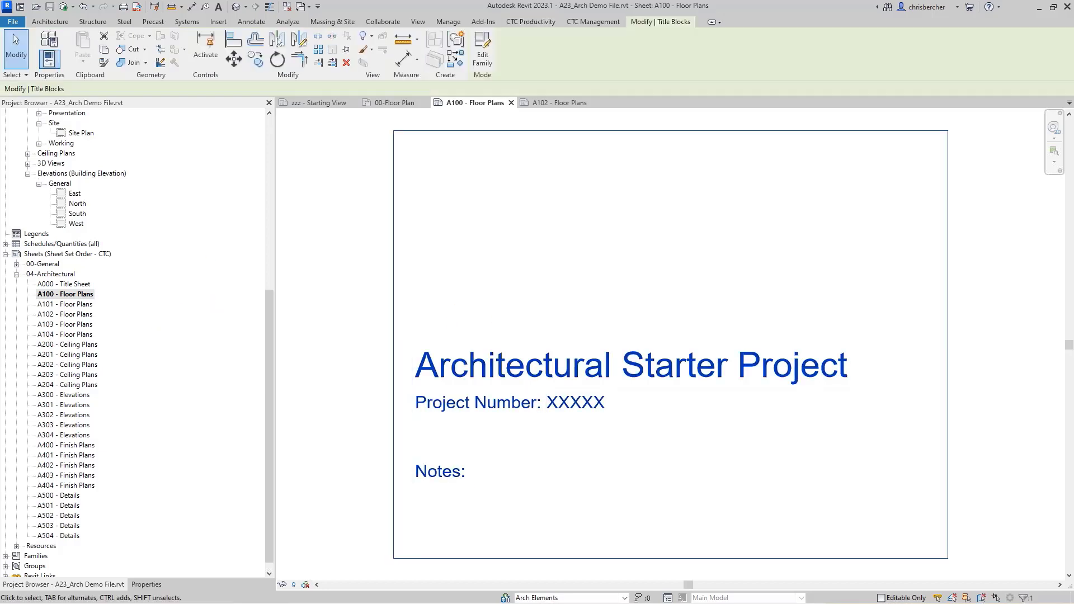
click(146, 583)
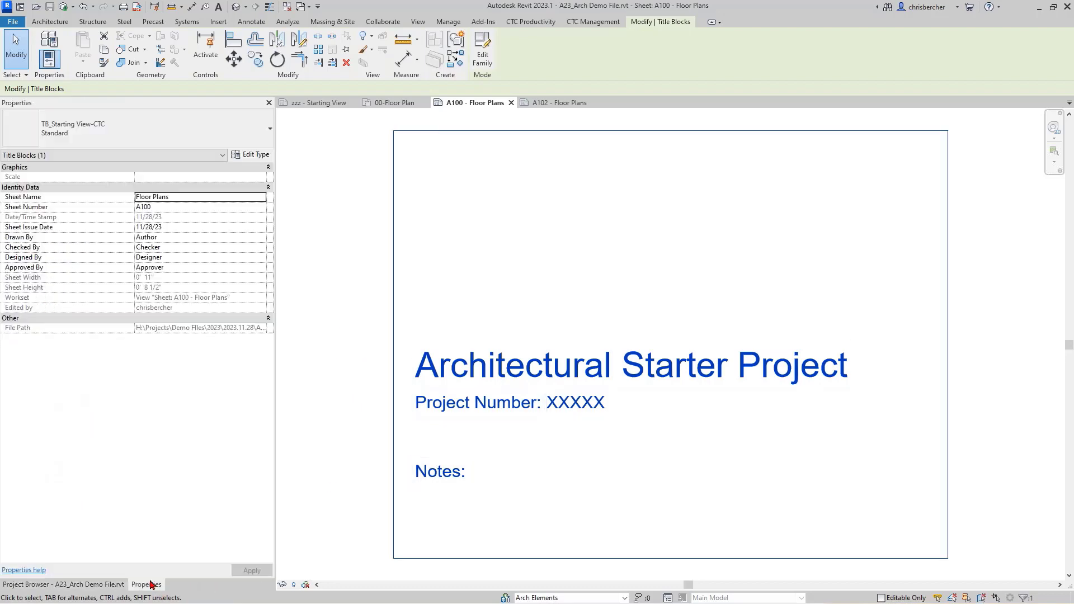
click(201, 125)
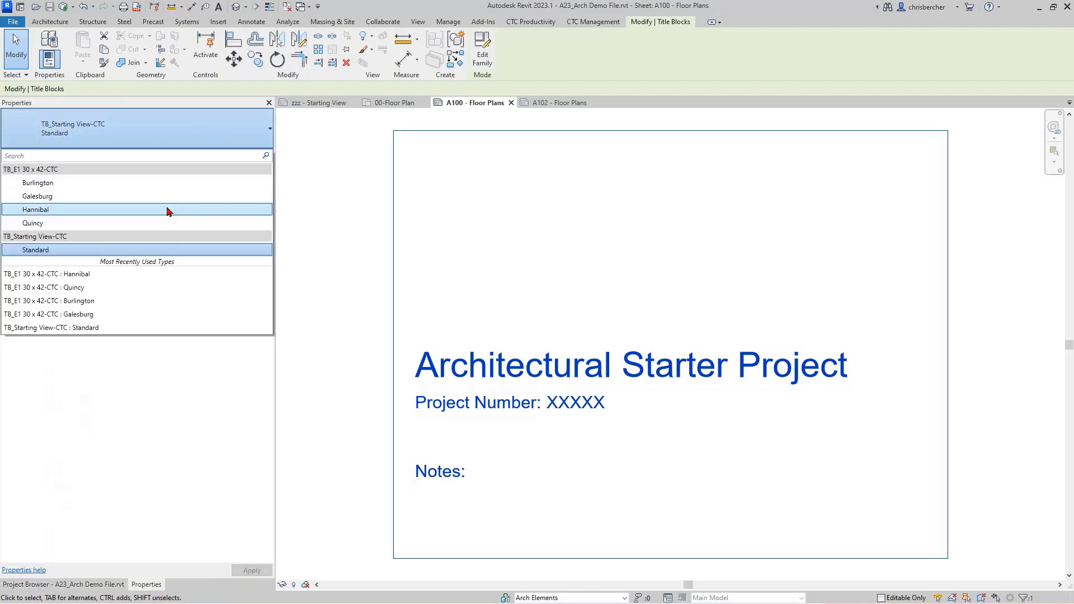
click(169, 212)
click(329, 417)
scroll(606, 441, down, 10)
middle_drag(757, 374, 600, 395)
scroll(600, 395, up, 2)
Step: Place the 00-Working Plan view on sheet A100
click(105, 585)
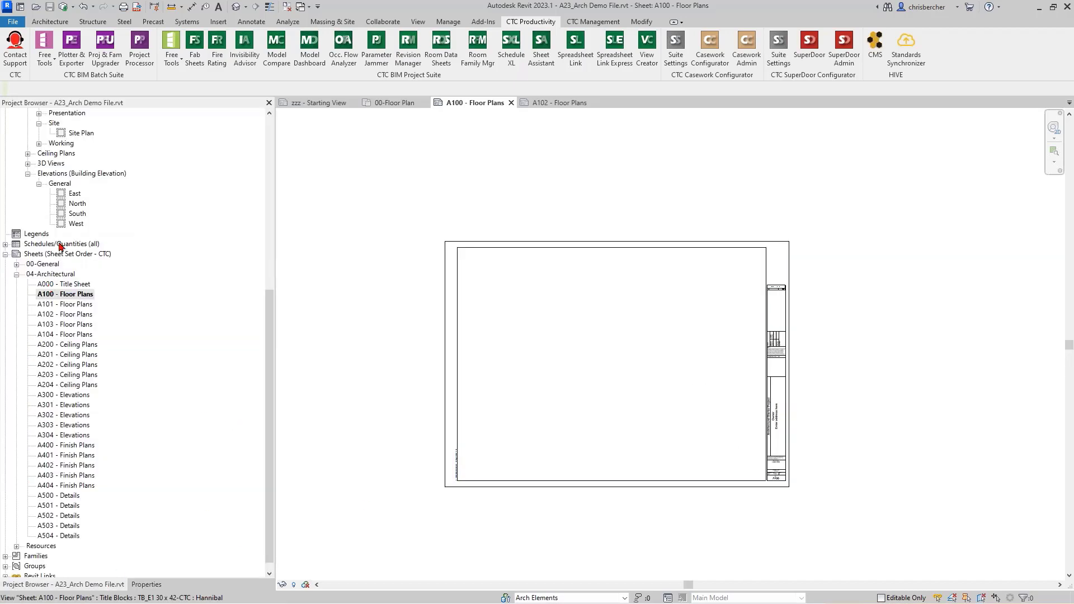
double_click(56, 144)
click(74, 155)
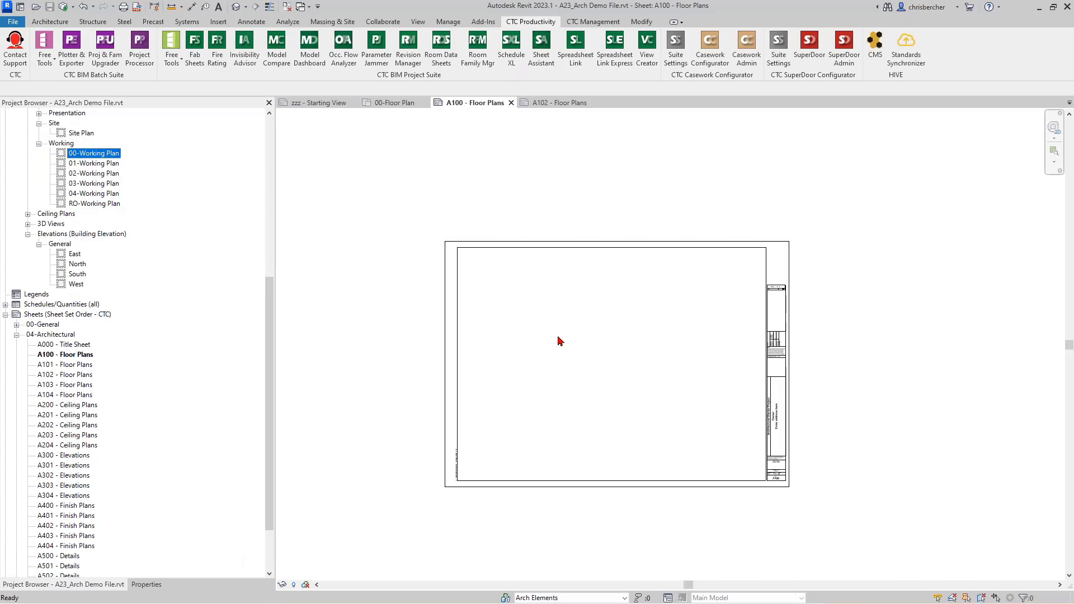
click(583, 364)
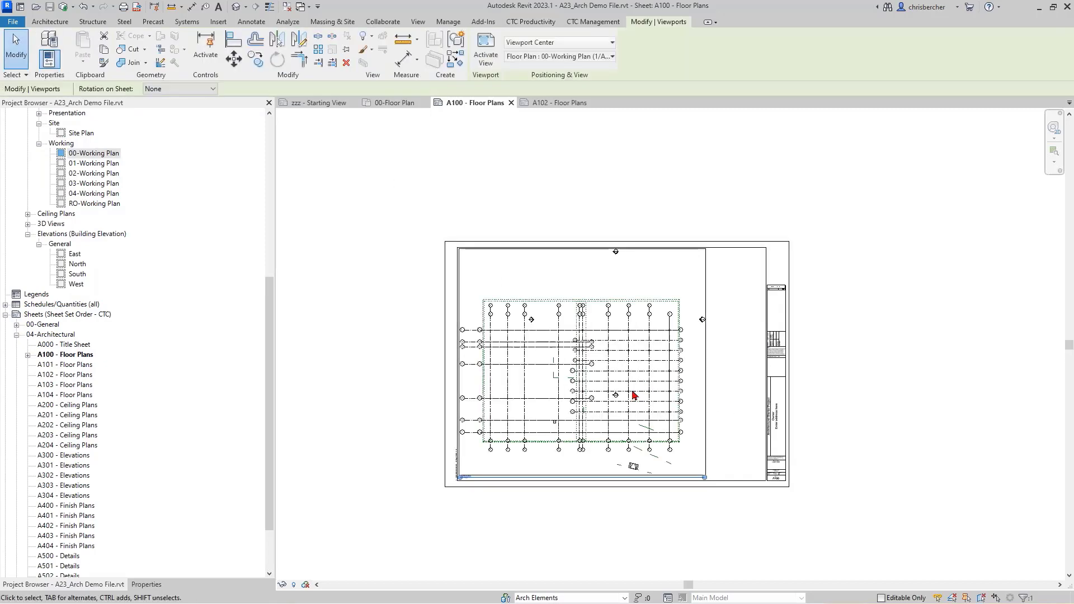
scroll(580, 378, up, 1)
scroll(699, 347, up, 2)
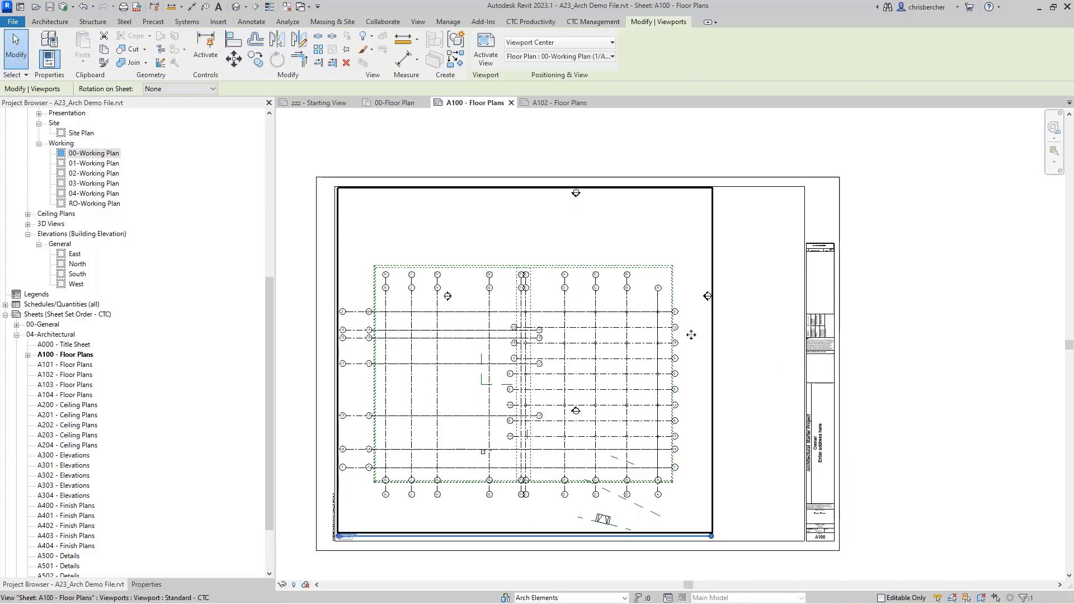
click(612, 152)
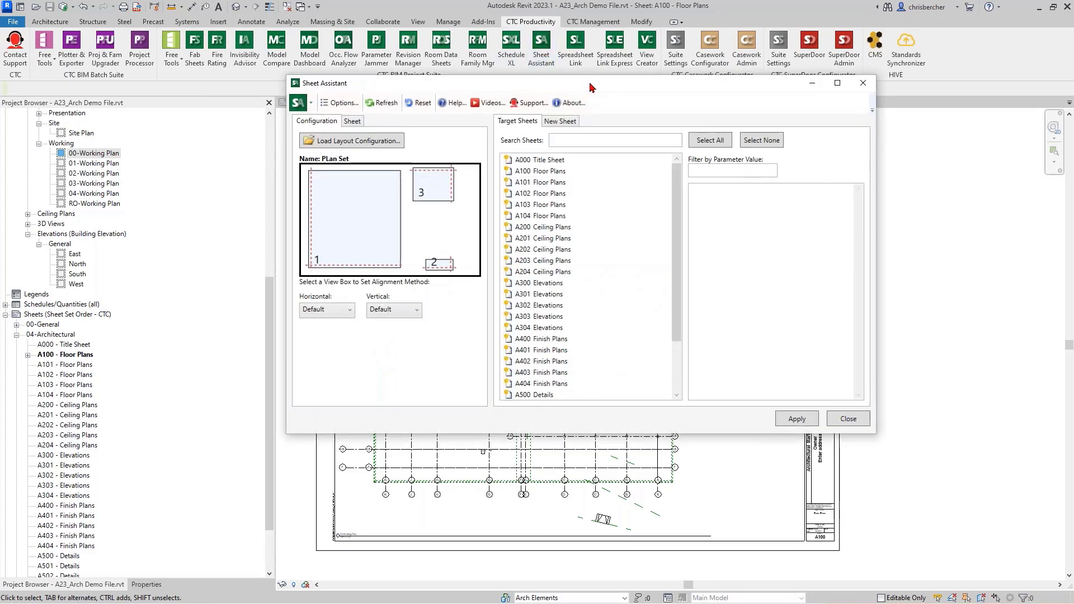
Step: Load Floor Plan Set.saslc from RET Settings\Sheet Assistant as the layout configuration
drag(591, 85, 581, 120)
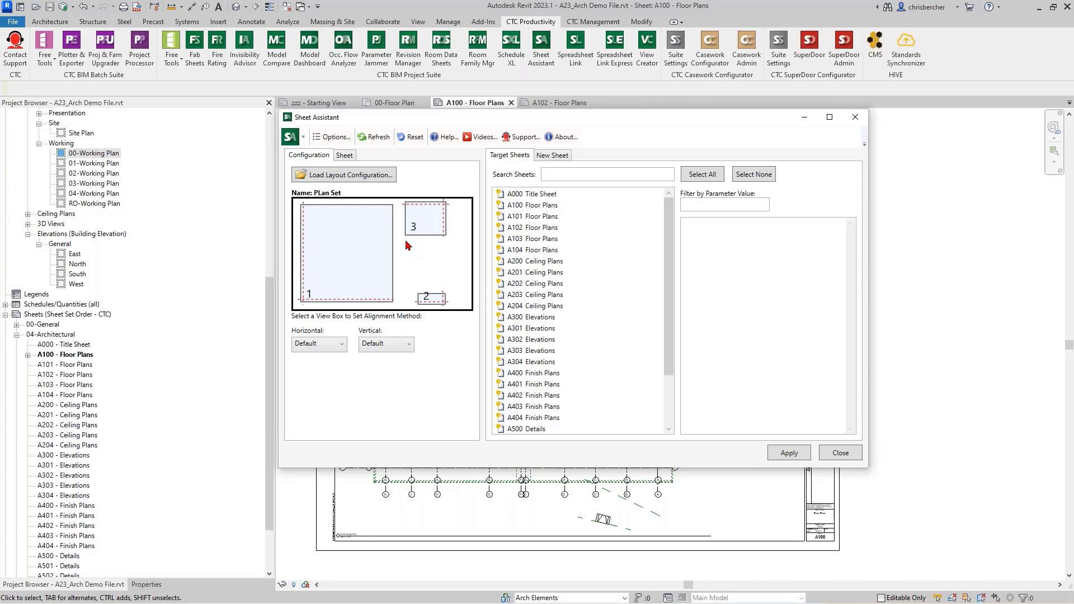
click(347, 175)
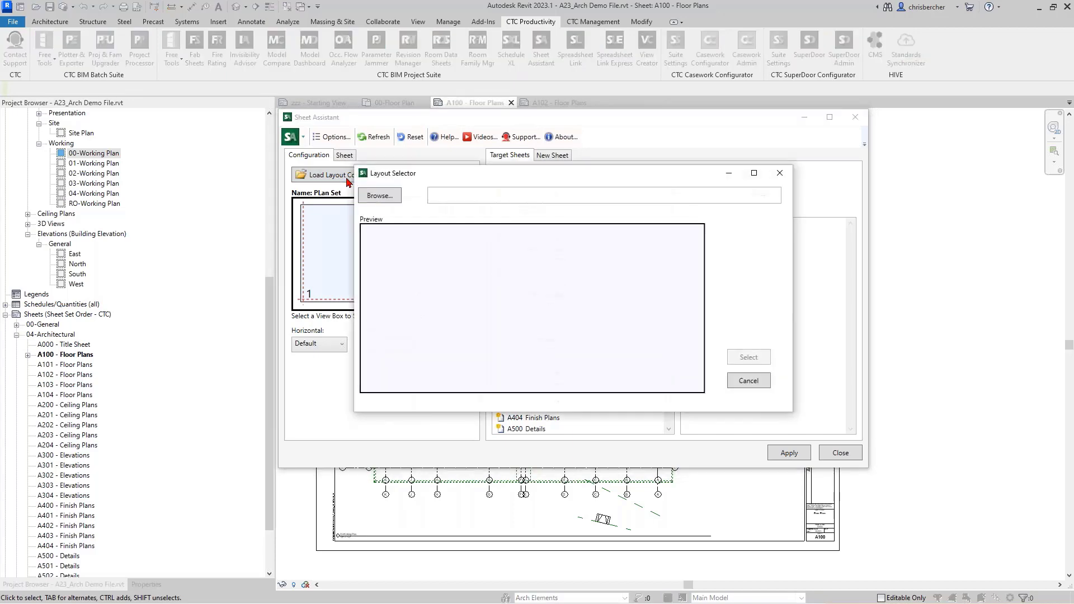
click(371, 196)
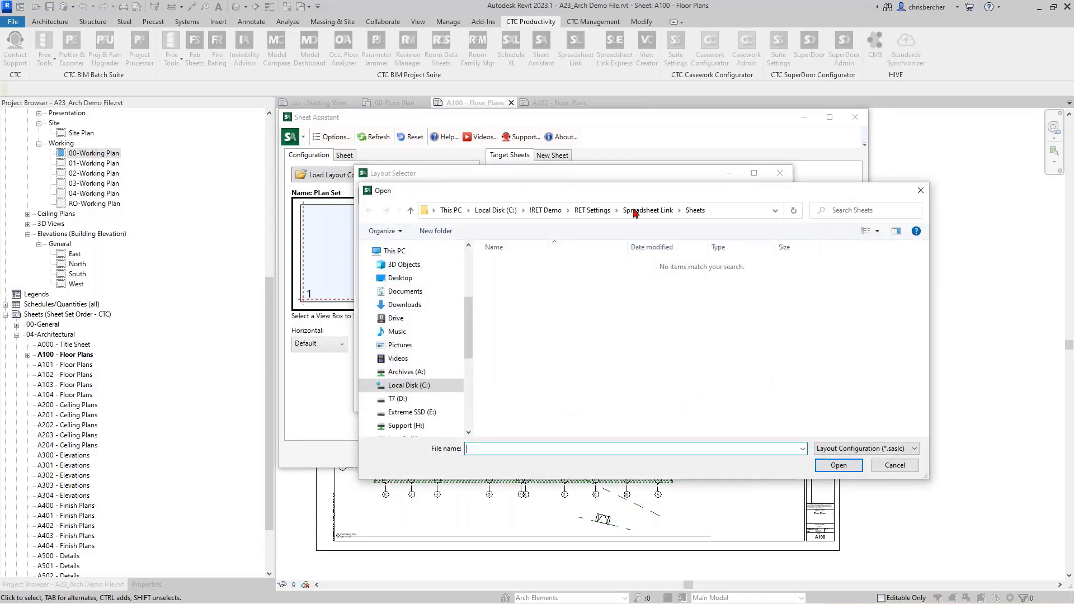
click(592, 209)
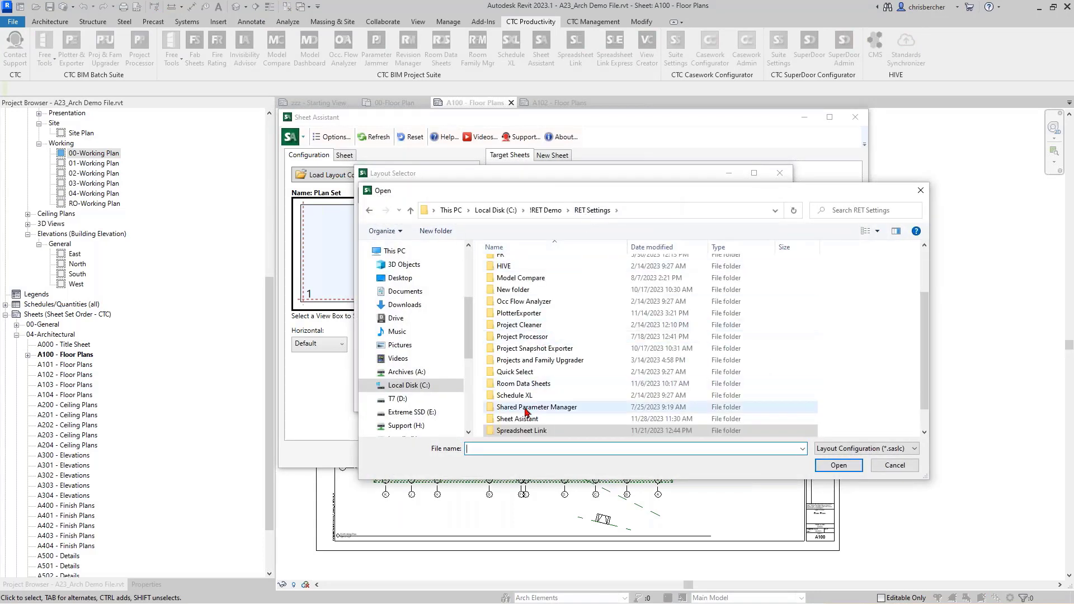
double_click(519, 419)
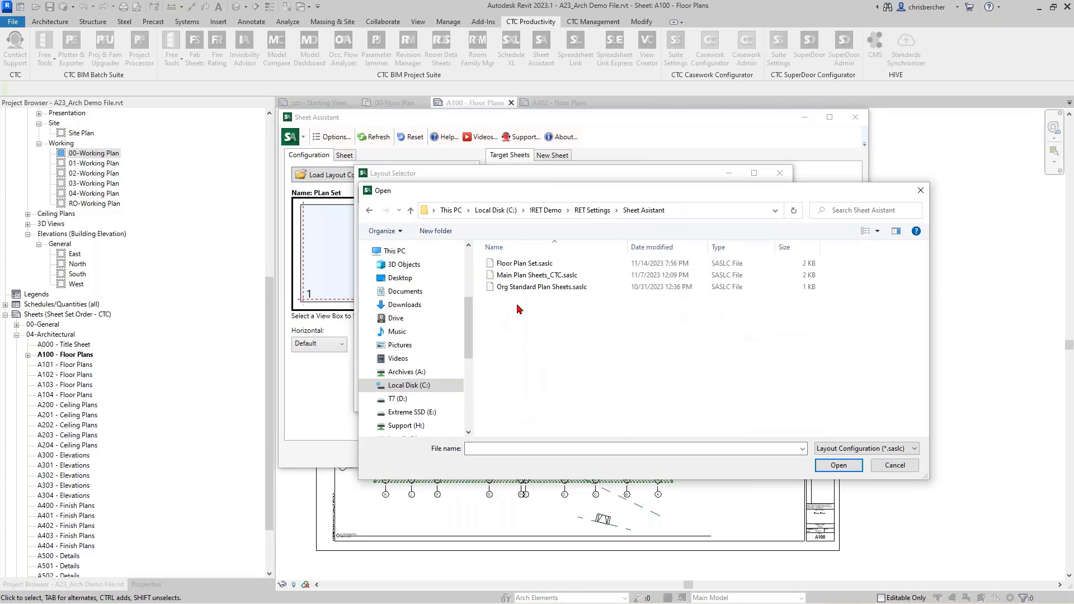
click(524, 262)
click(838, 465)
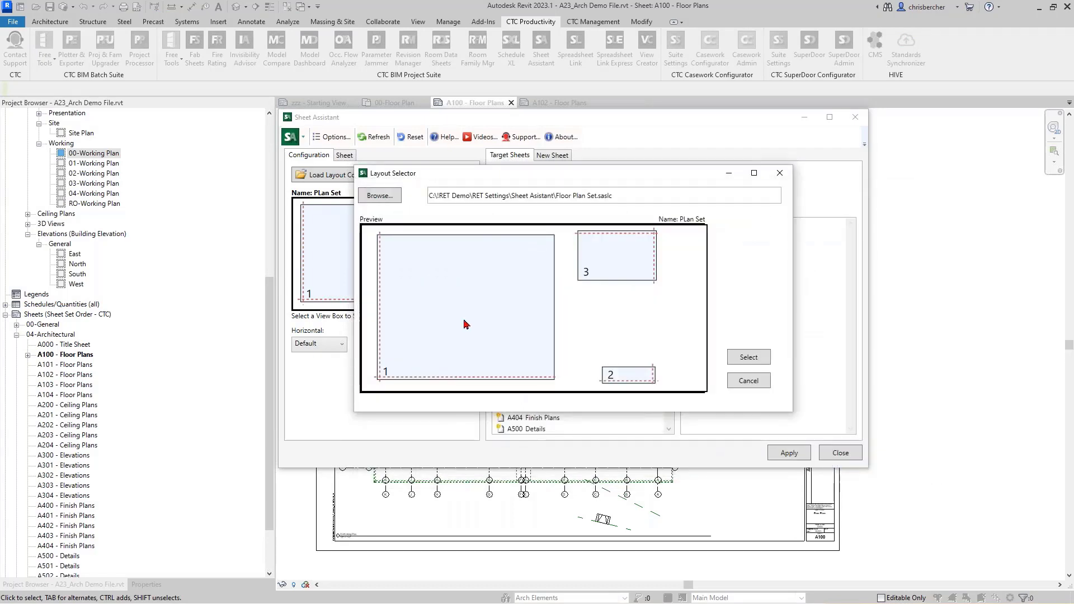
mouse_move(447, 293)
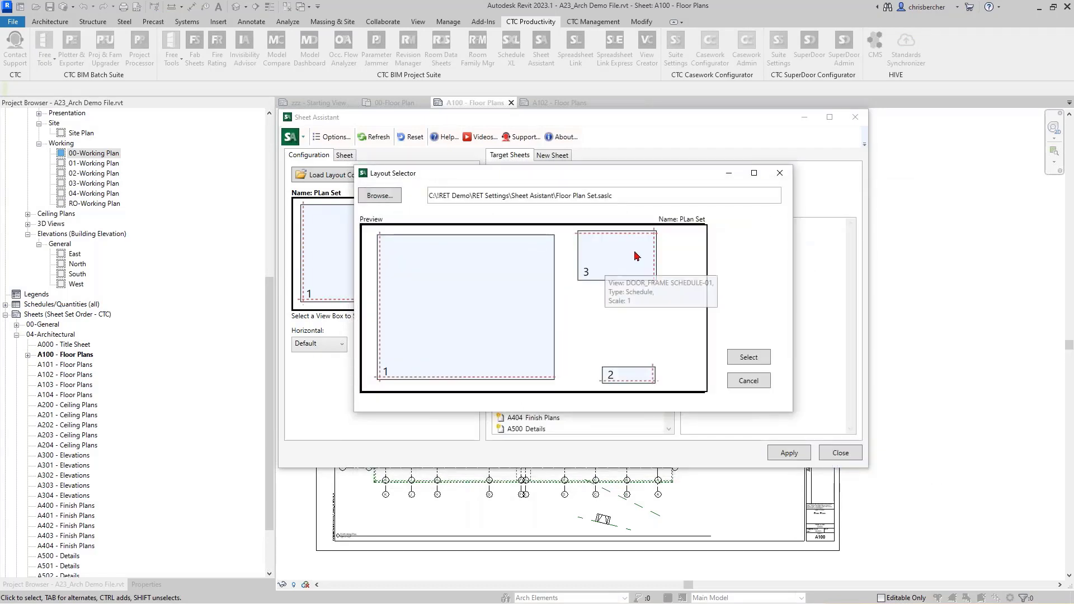
mouse_move(600, 246)
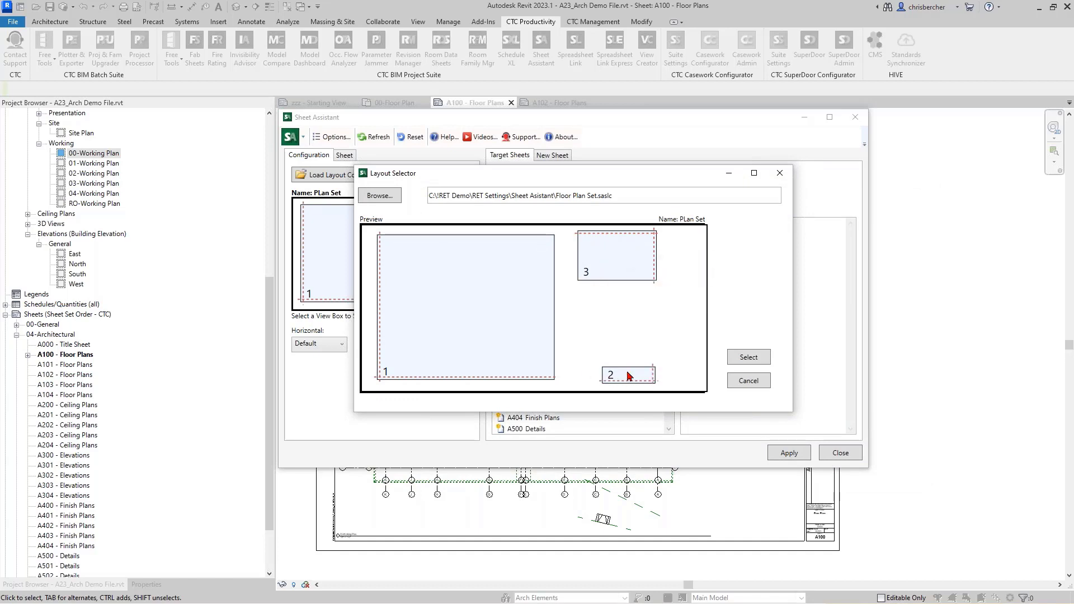
Step: Accept the Floor Plan Set layout and target sheets A100–A104 Floor Plans, expanding A101's views
click(747, 357)
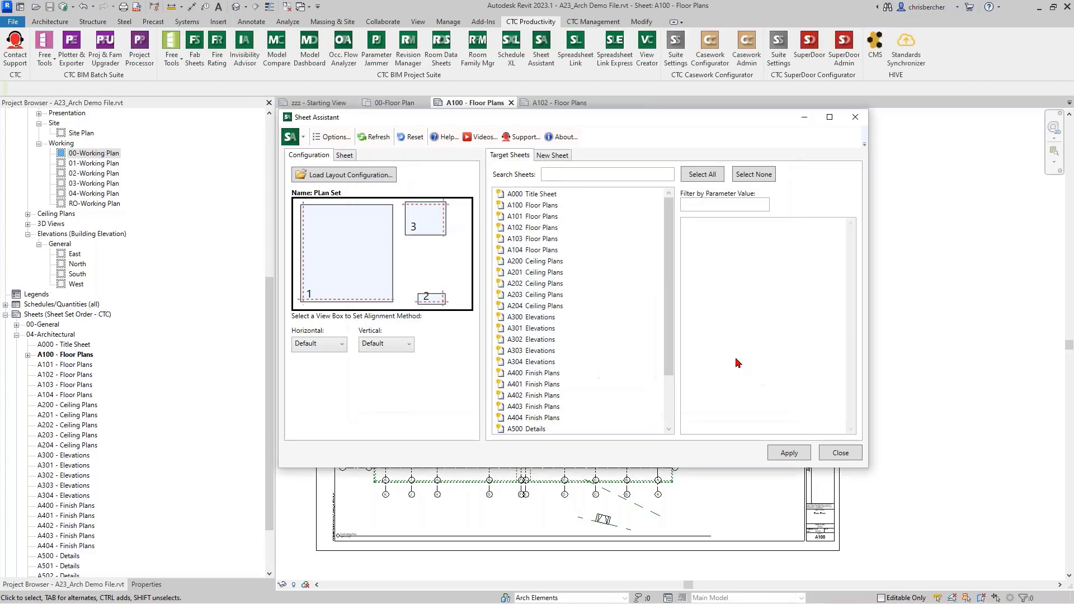
click(552, 155)
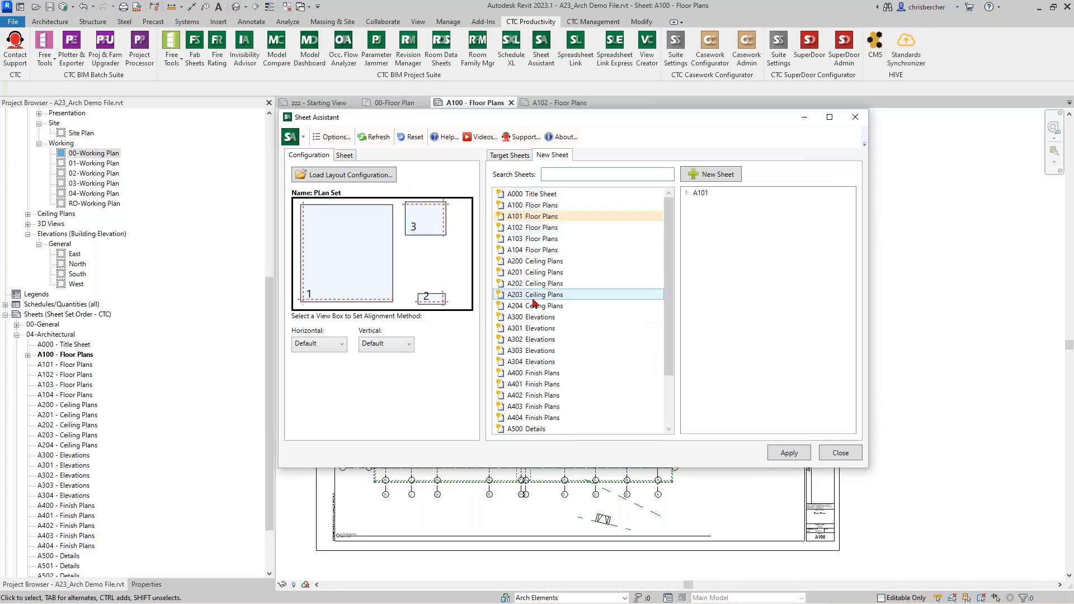
click(514, 206)
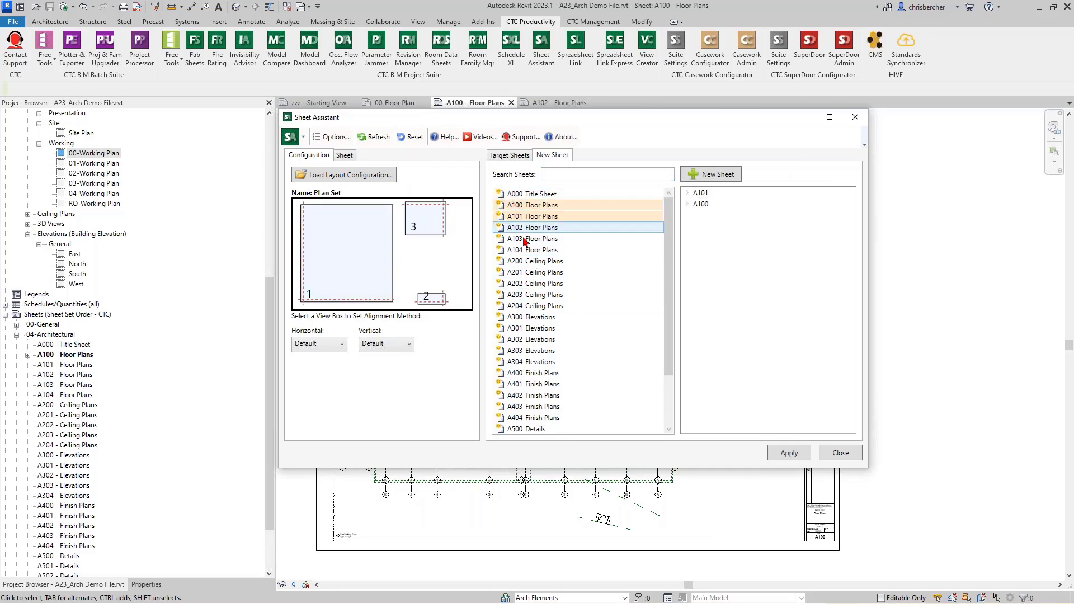
click(523, 228)
click(522, 239)
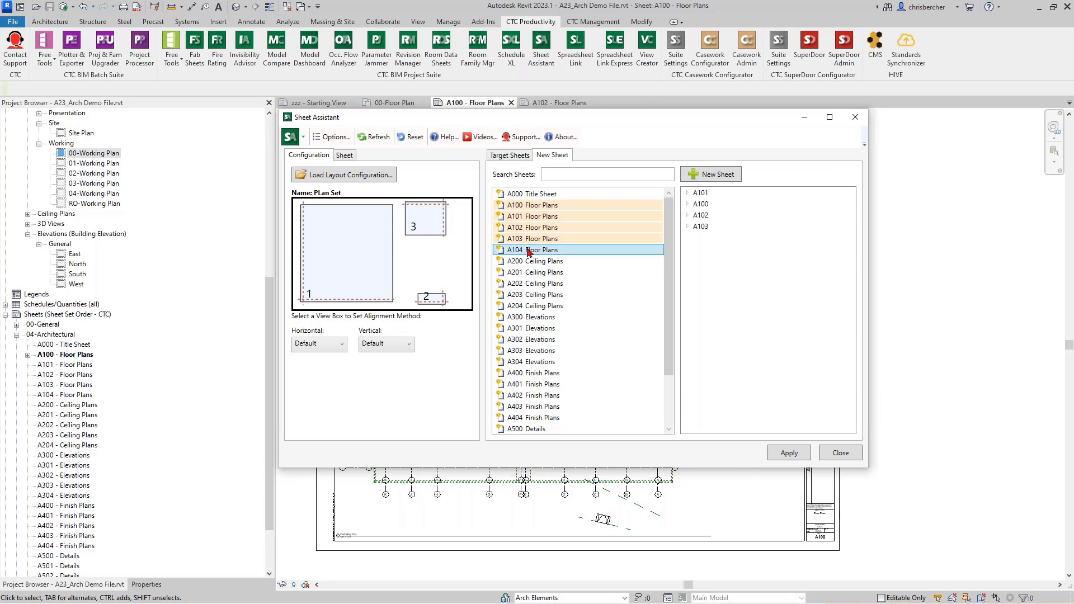
click(523, 251)
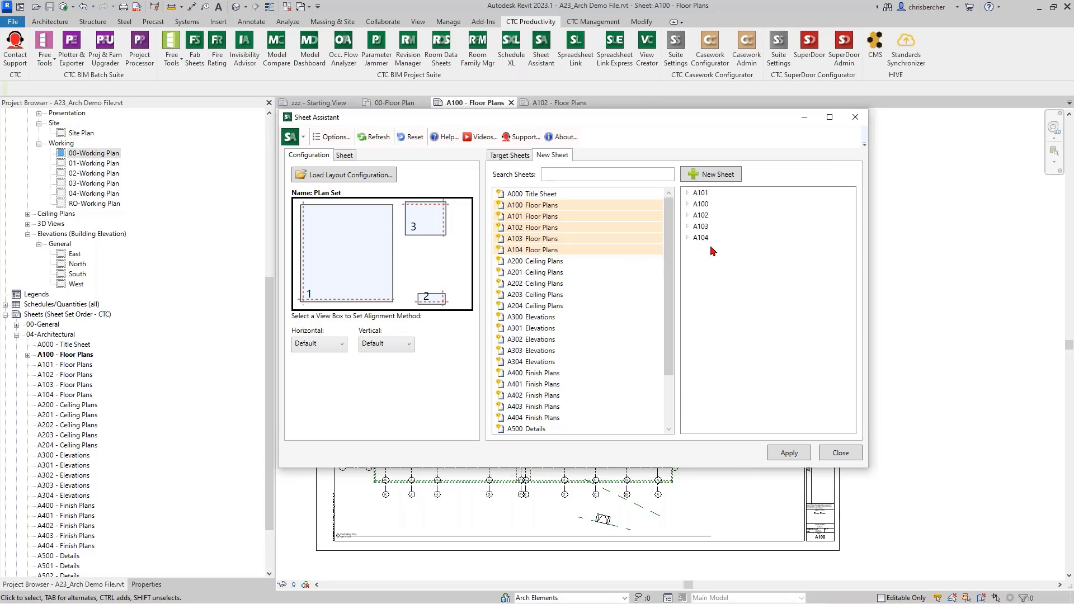
click(687, 193)
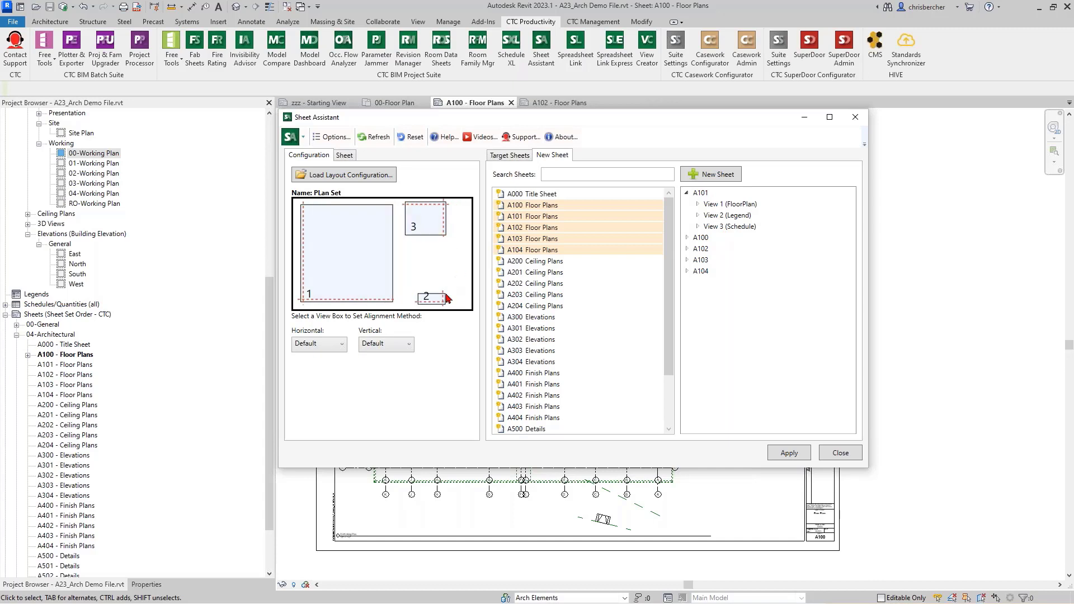
click(347, 293)
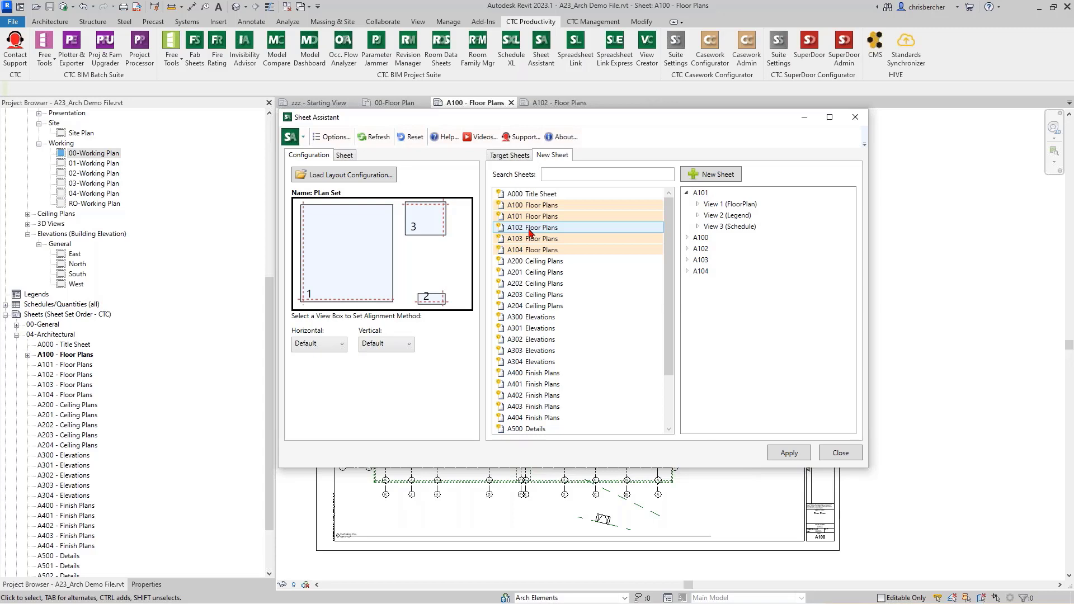
Step: Set A101's View 1 to the existing unplaced view FloorPlan - 01-Floor Plan
click(697, 205)
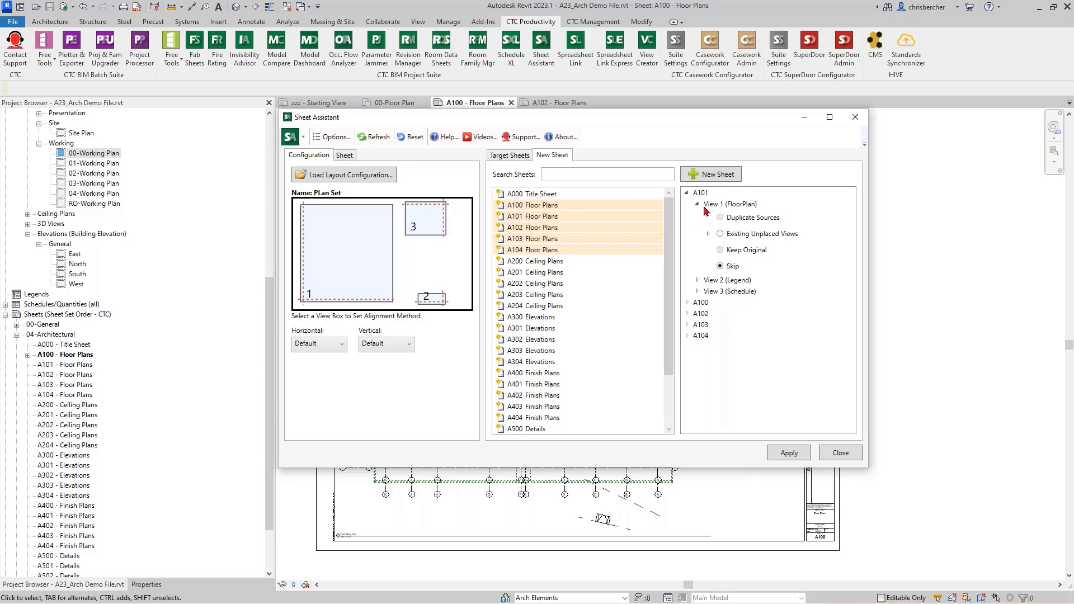
click(720, 233)
click(708, 234)
click(803, 251)
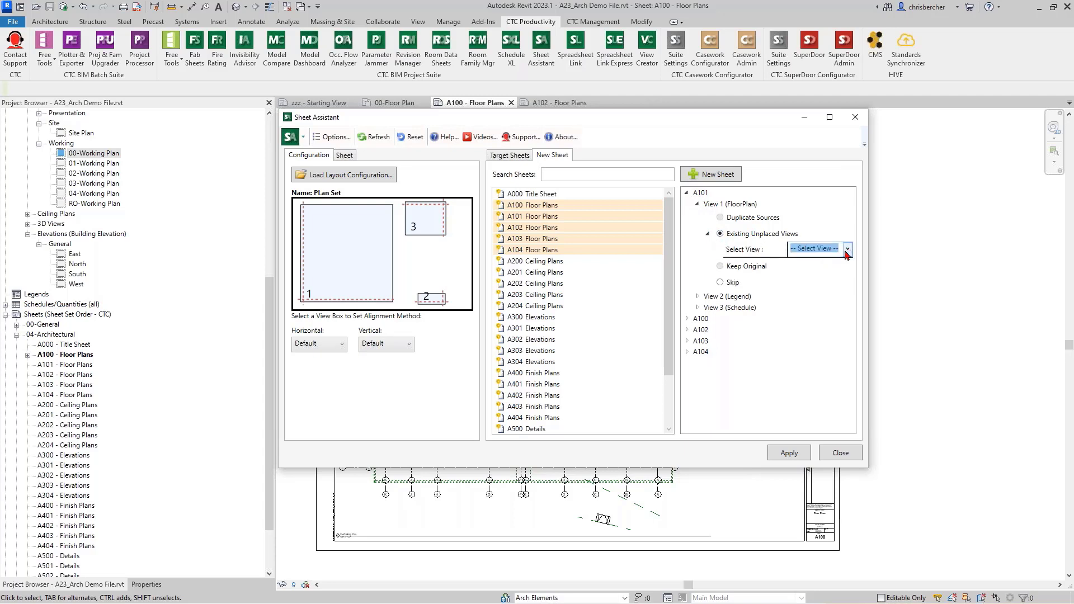
click(847, 249)
scroll(852, 316, down, 3)
scroll(852, 316, down, 1)
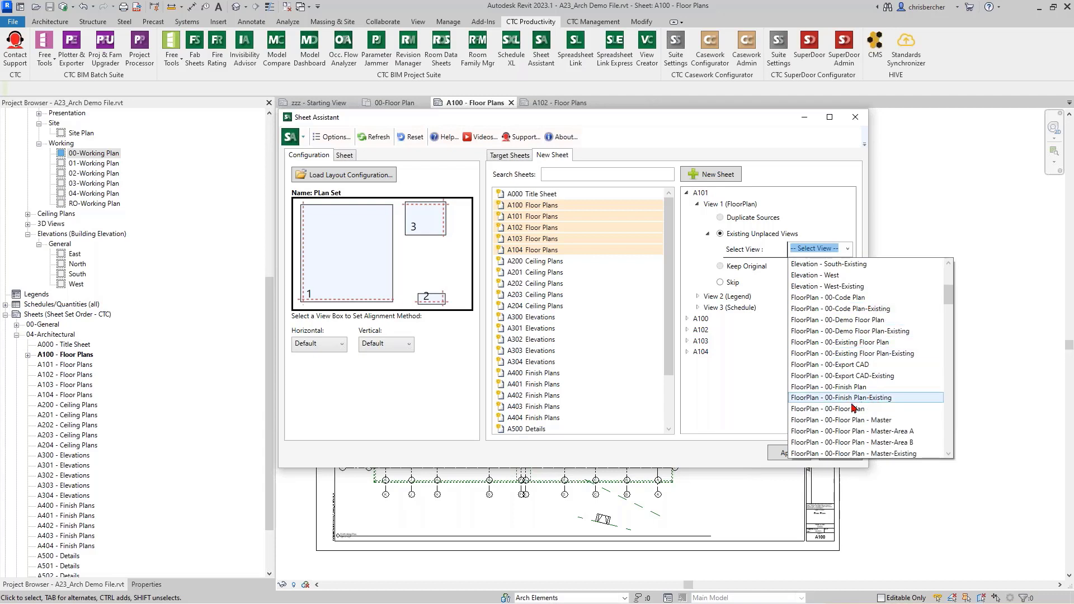
scroll(864, 416, down, 1)
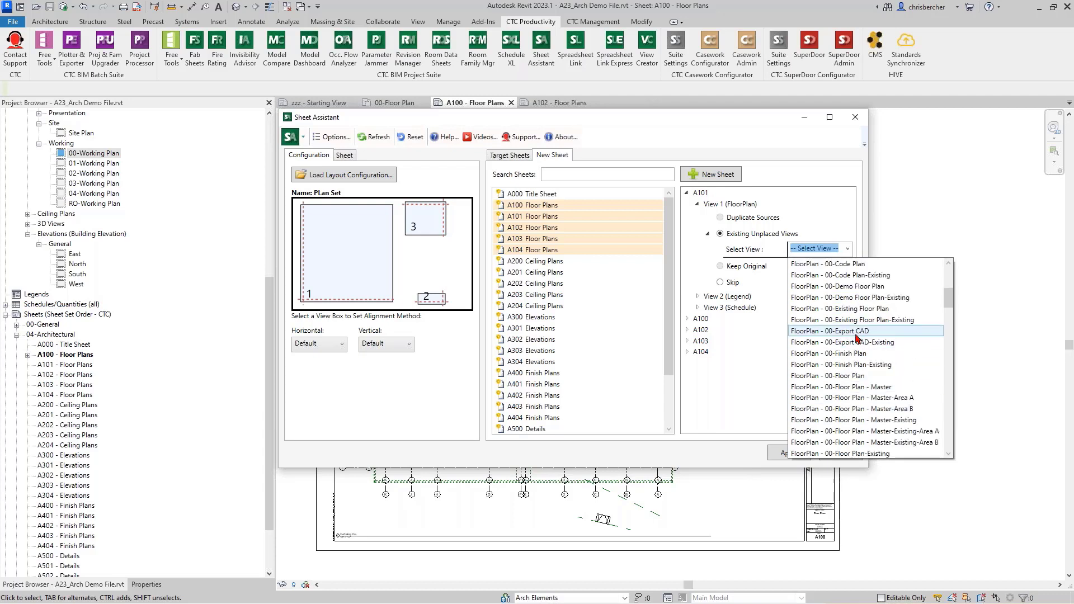
scroll(880, 364, down, 2)
scroll(890, 339, down, 6)
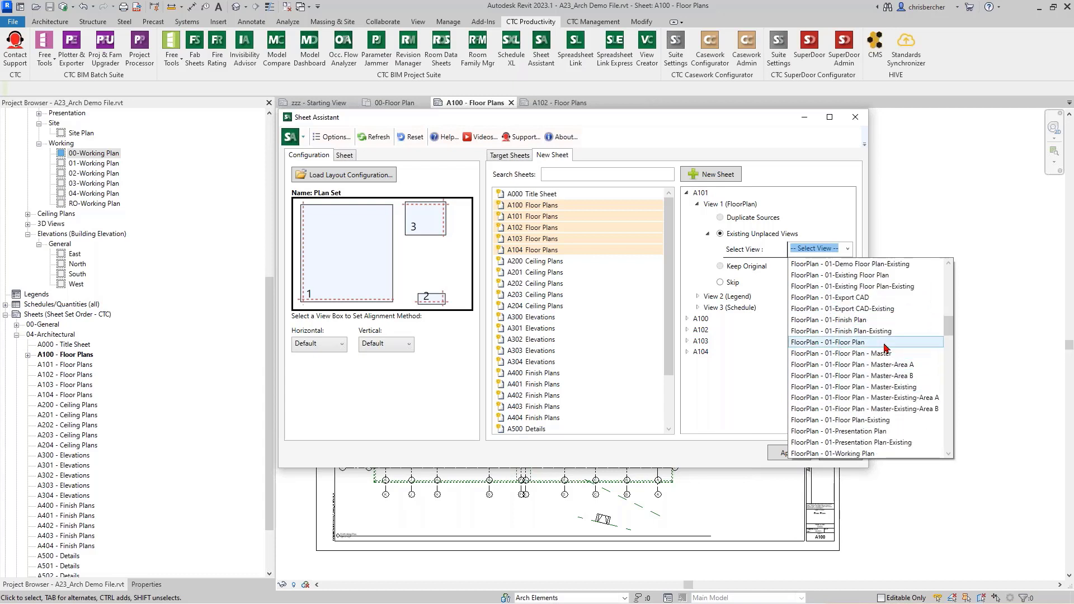
click(883, 343)
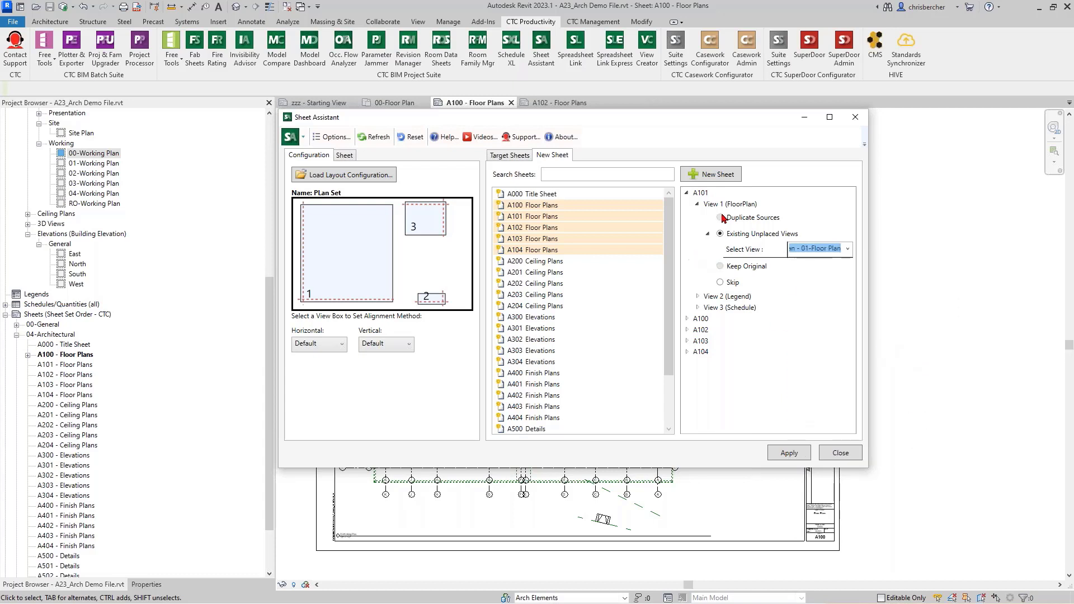
Step: Set A101's View 3 to the existing unplaced Room Schedule, leaving Legend on Skip
click(697, 296)
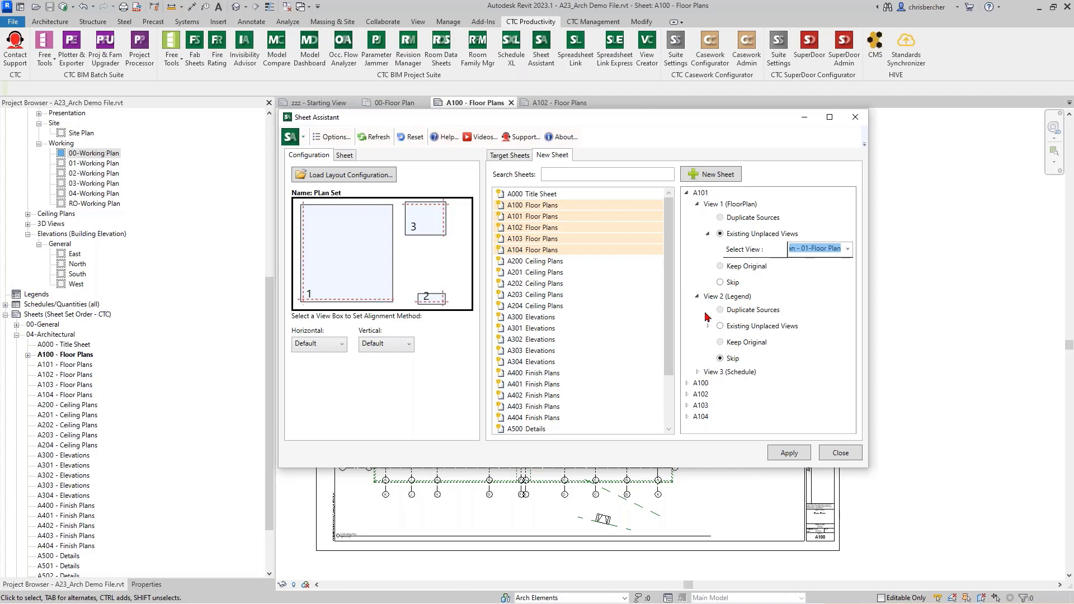
click(697, 206)
click(697, 205)
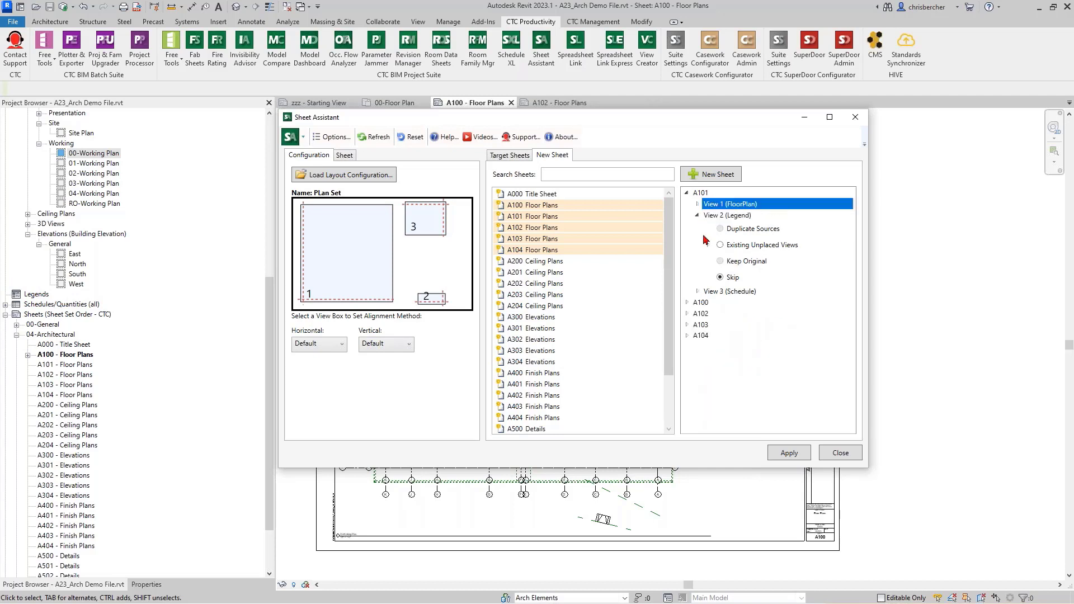
click(697, 292)
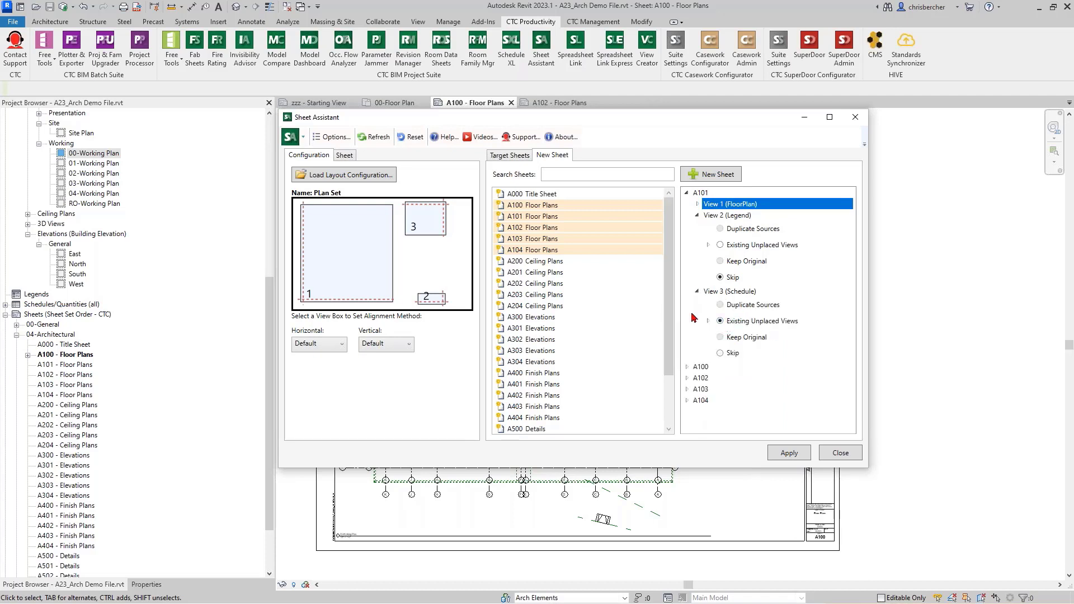
click(707, 321)
click(833, 337)
click(847, 336)
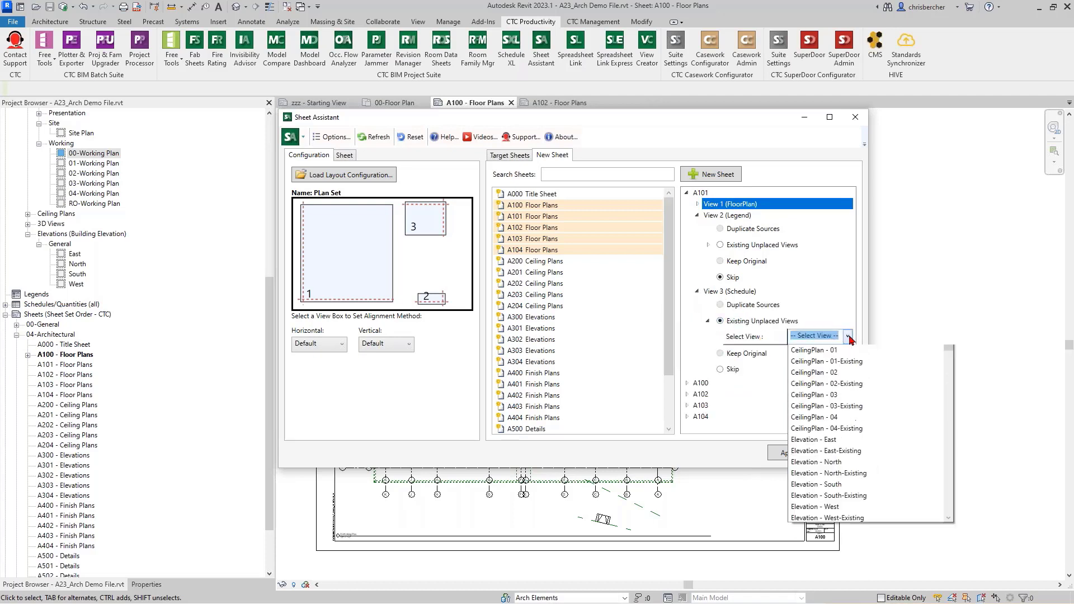
scroll(856, 411, down, 10)
scroll(855, 411, down, 15)
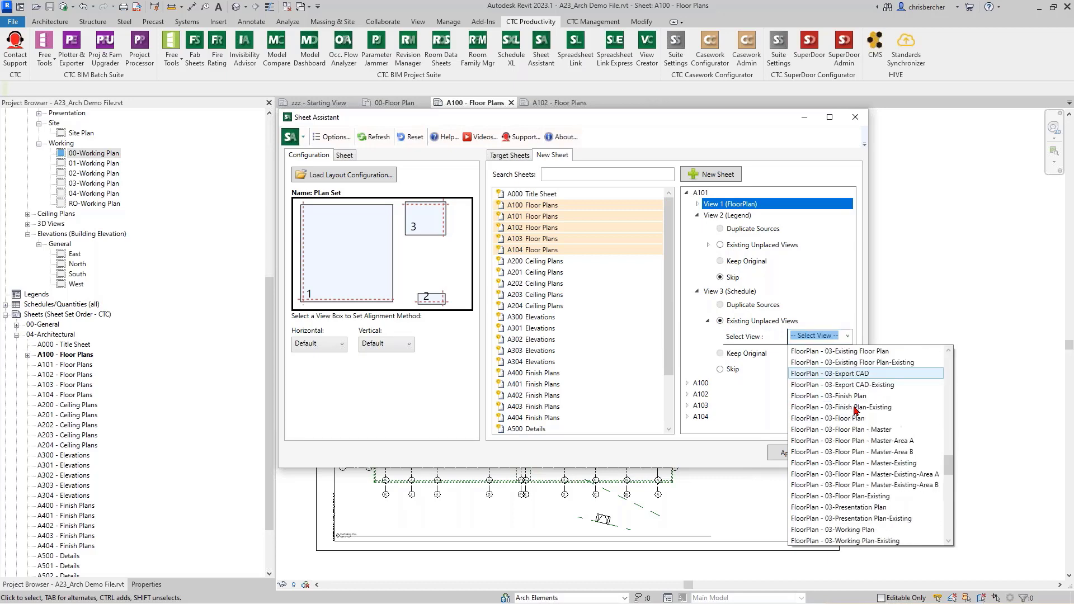
click(856, 464)
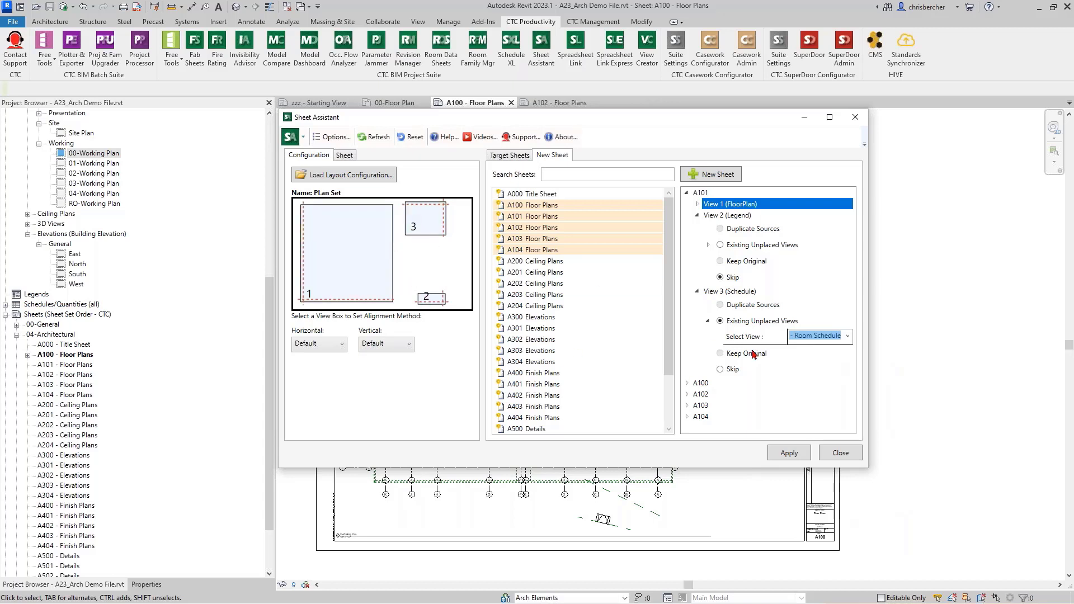
click(687, 383)
Step: Assign the existing unplaced 00-Floor Plan view to sheet A100's View 1
scroll(721, 403, down, 1)
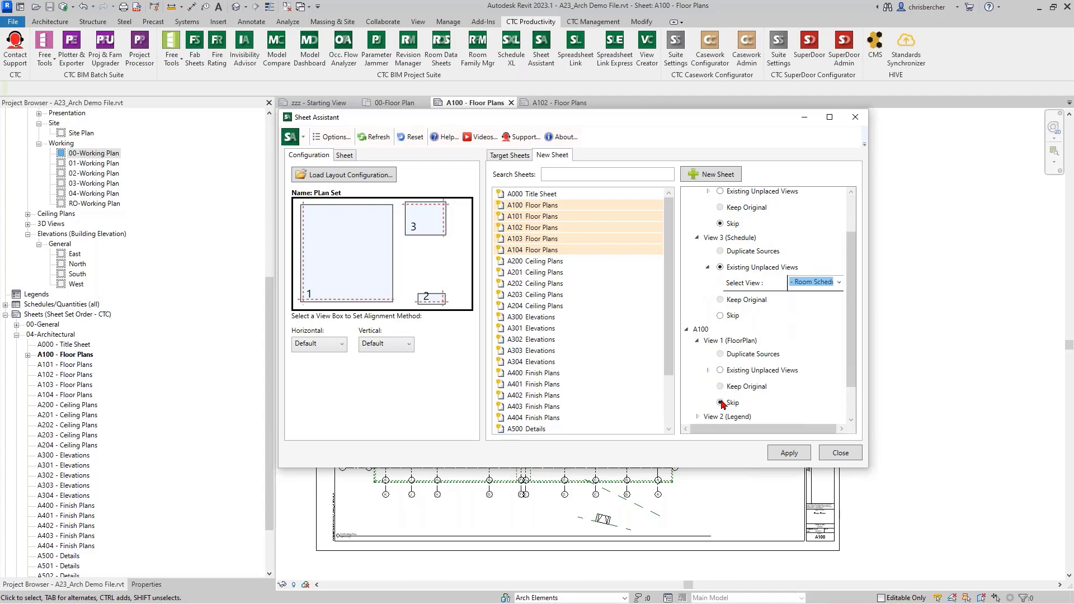
click(719, 370)
click(821, 385)
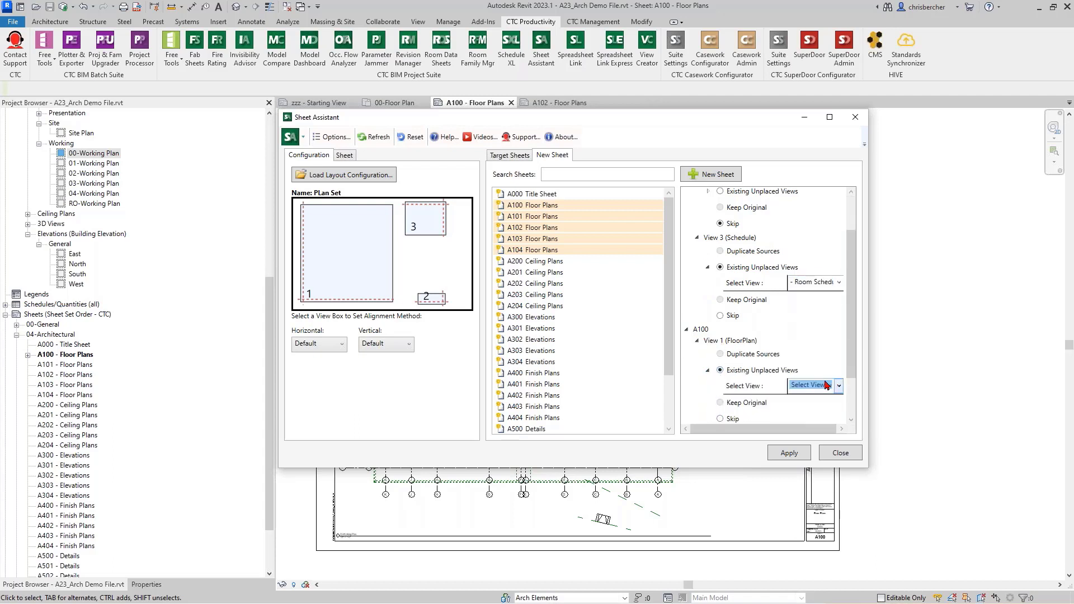
click(839, 385)
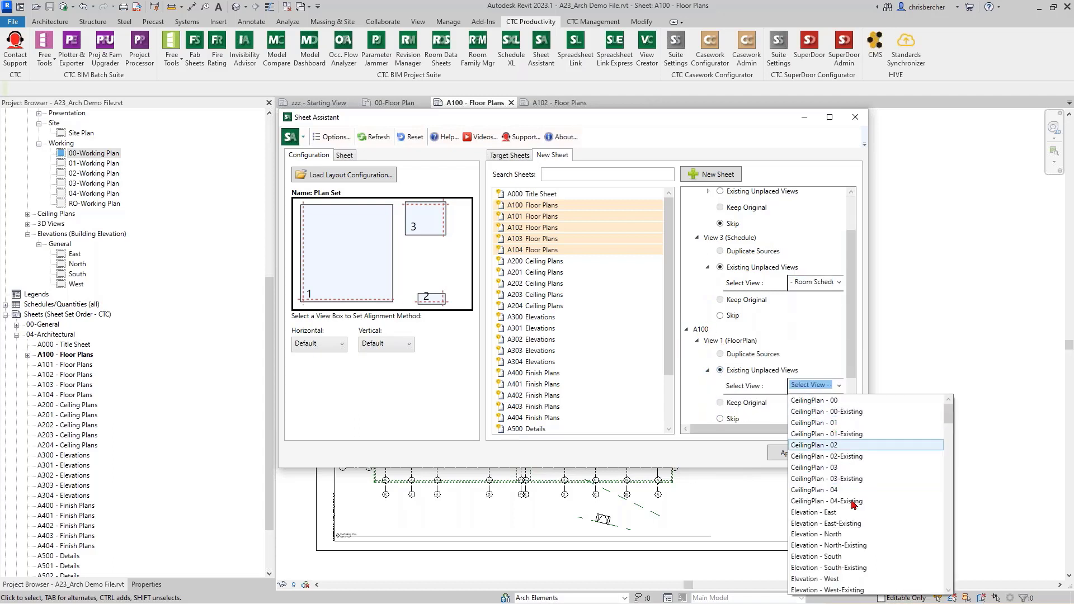
scroll(852, 504, down, 7)
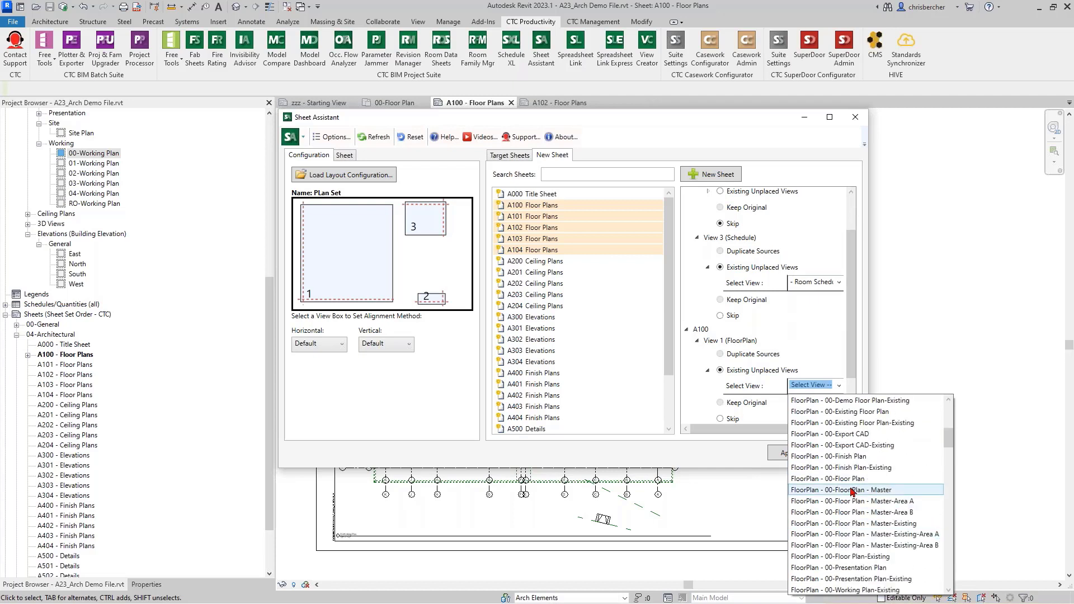
click(848, 480)
scroll(706, 401, down, 1)
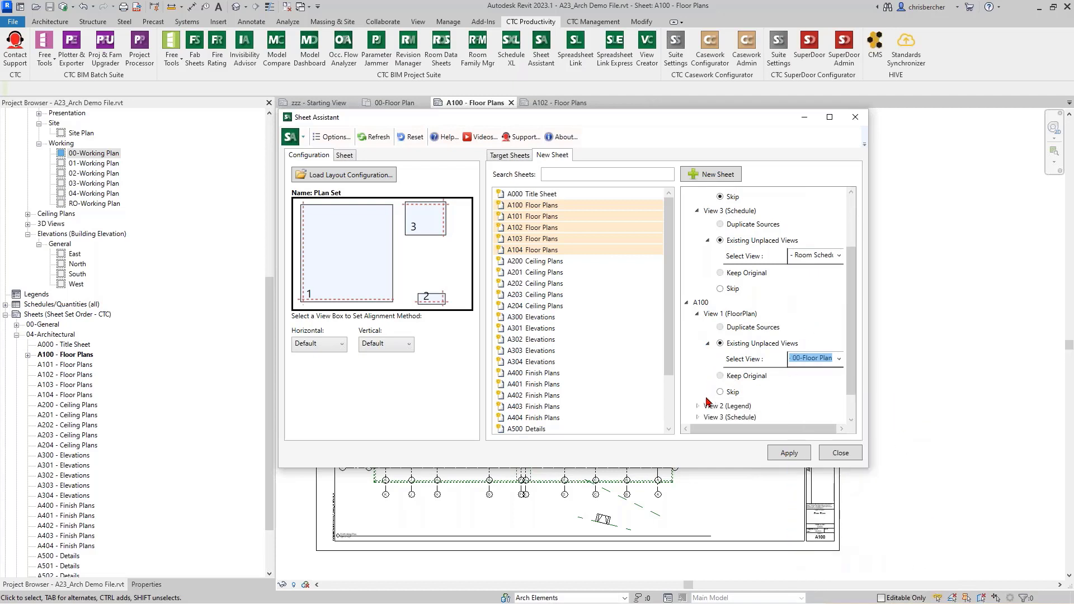
Step: Assign the unplaced Room Schedule to A100's View 3, then expand sheet A102
click(699, 407)
click(698, 407)
scroll(698, 398, down, 2)
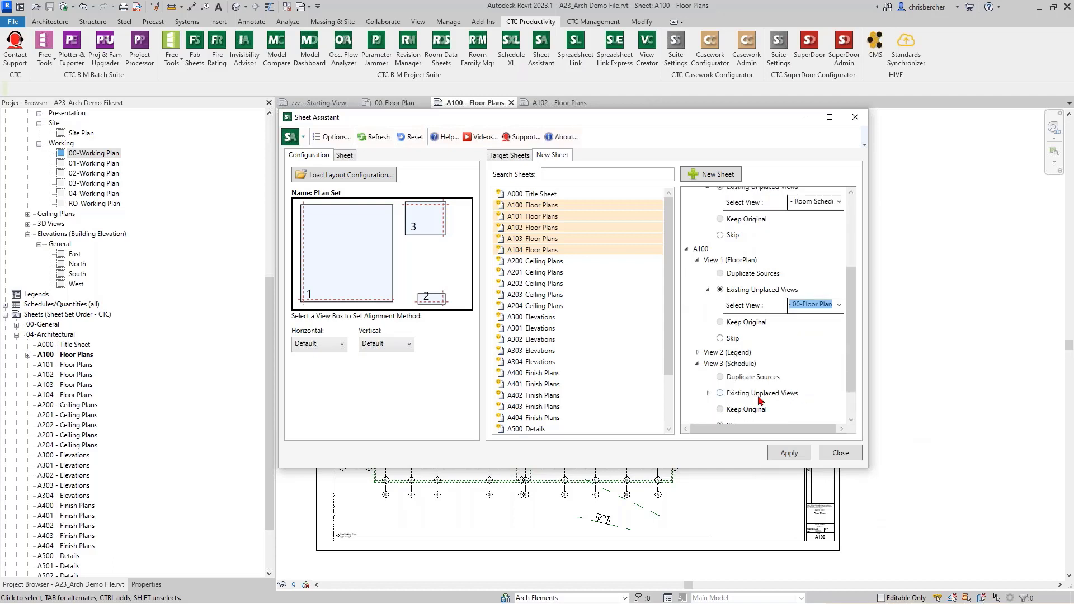
click(720, 393)
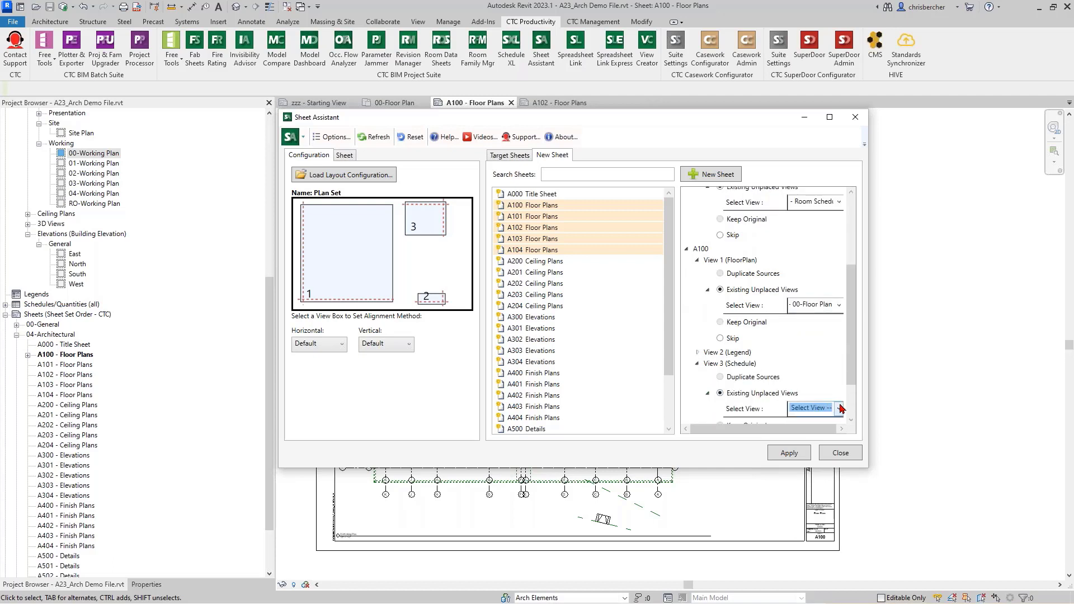
click(828, 403)
scroll(832, 379, down, 5)
scroll(832, 379, down, 8)
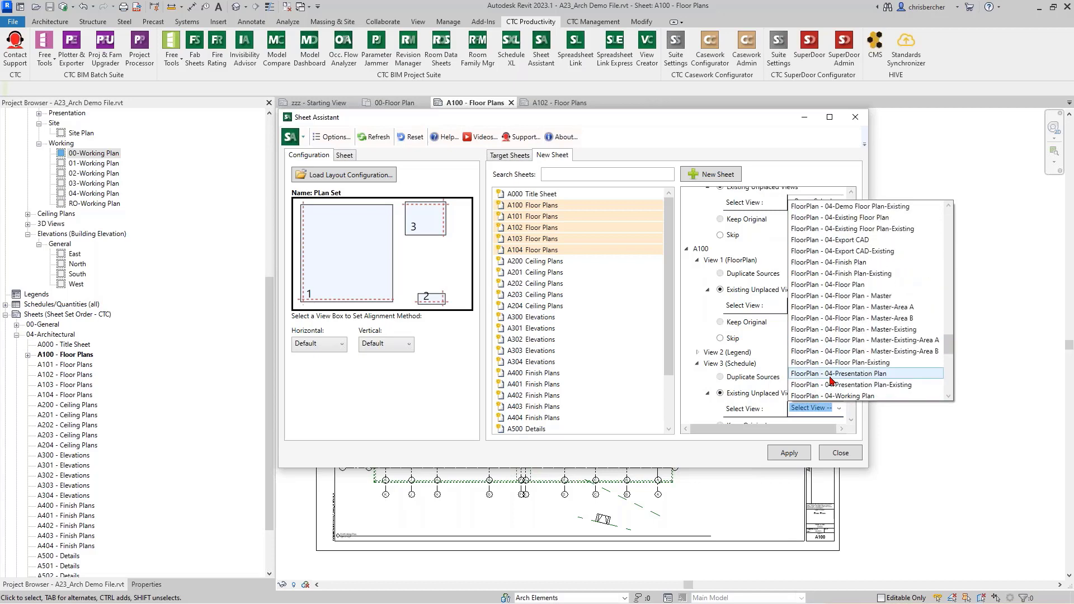
click(822, 384)
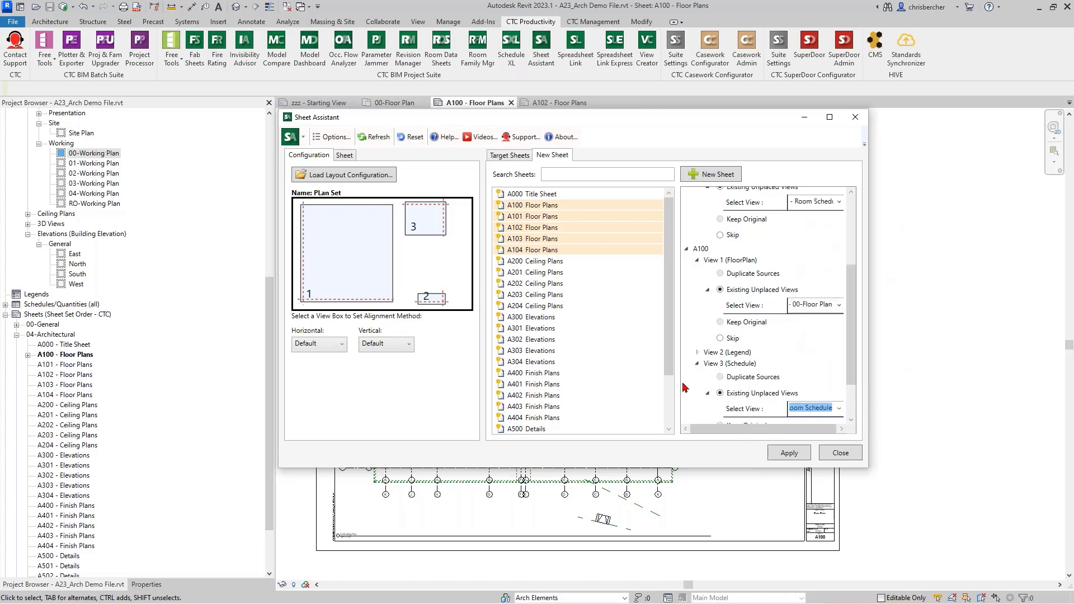
click(700, 363)
scroll(696, 372, down, 2)
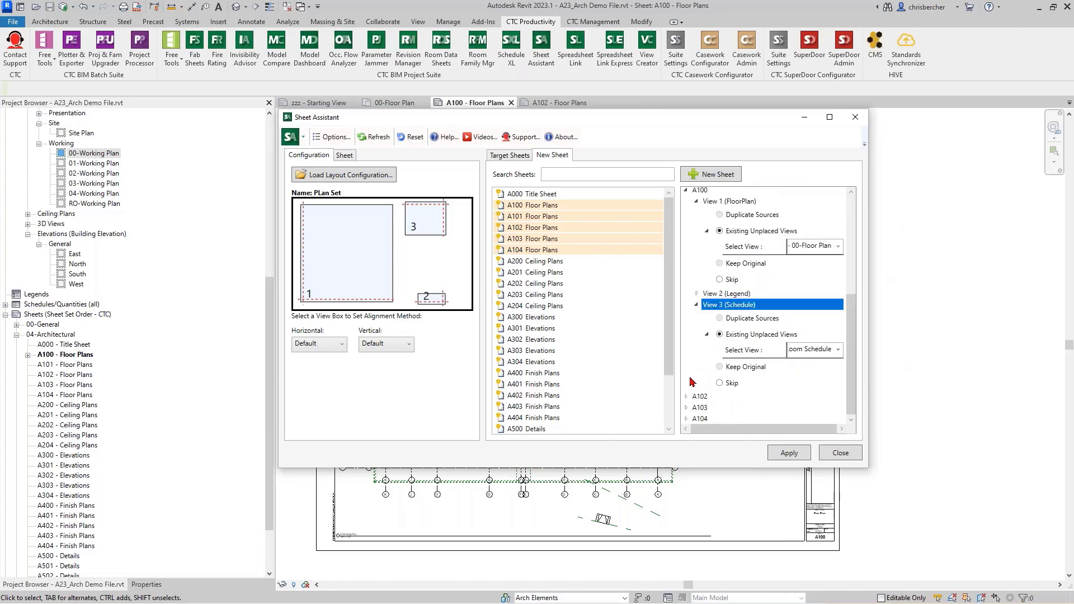
click(686, 396)
Step: Assign the existing FloorPlan - 02-Floor Plan view to sheet A102
click(697, 381)
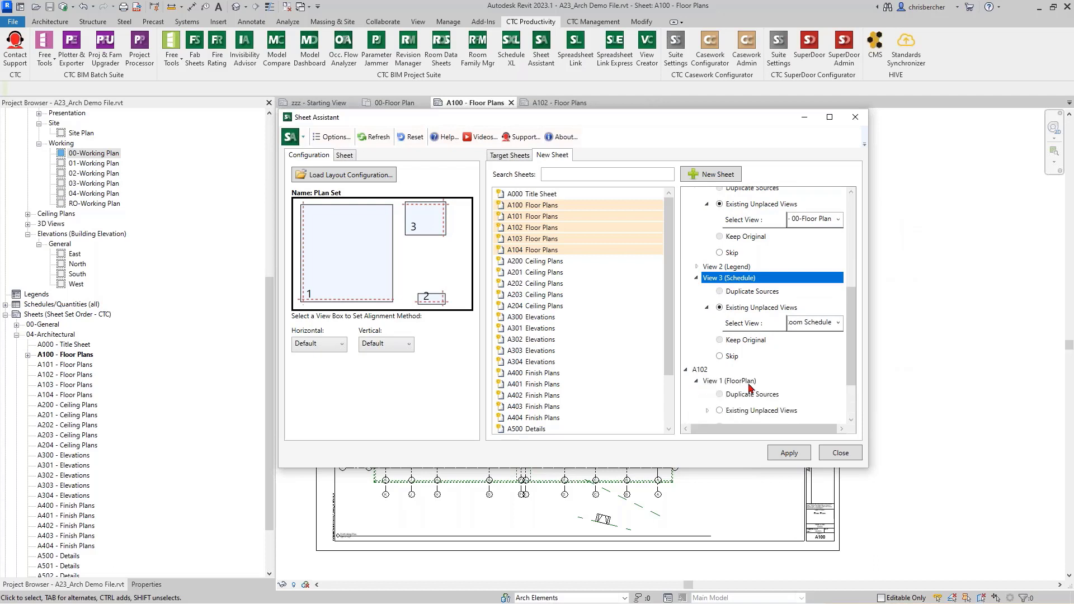
click(720, 411)
scroll(814, 400, down, 1)
click(836, 338)
scroll(839, 402, down, 5)
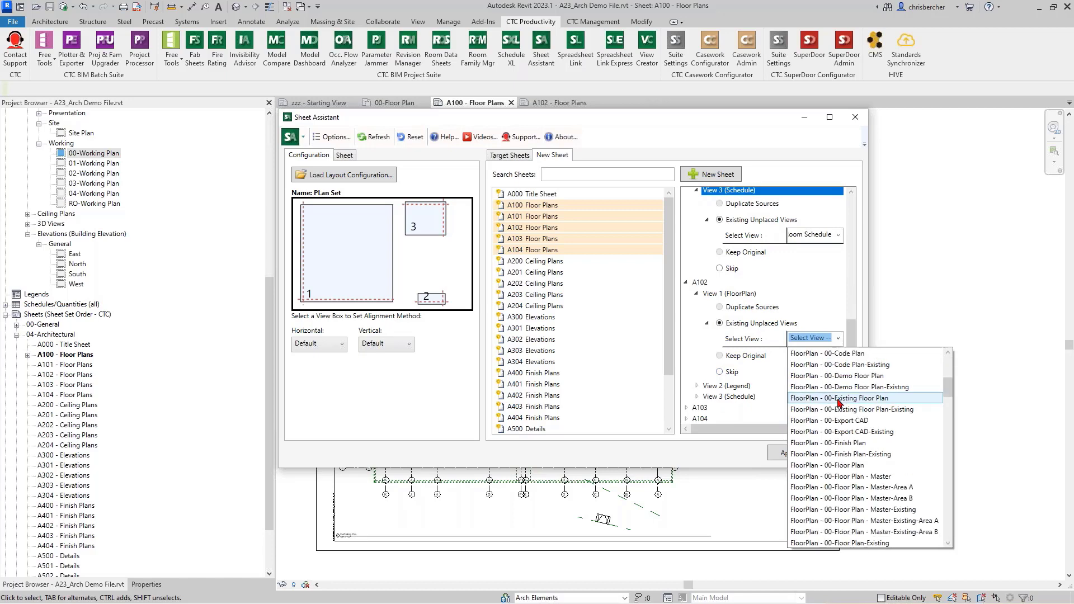
scroll(844, 447, down, 4)
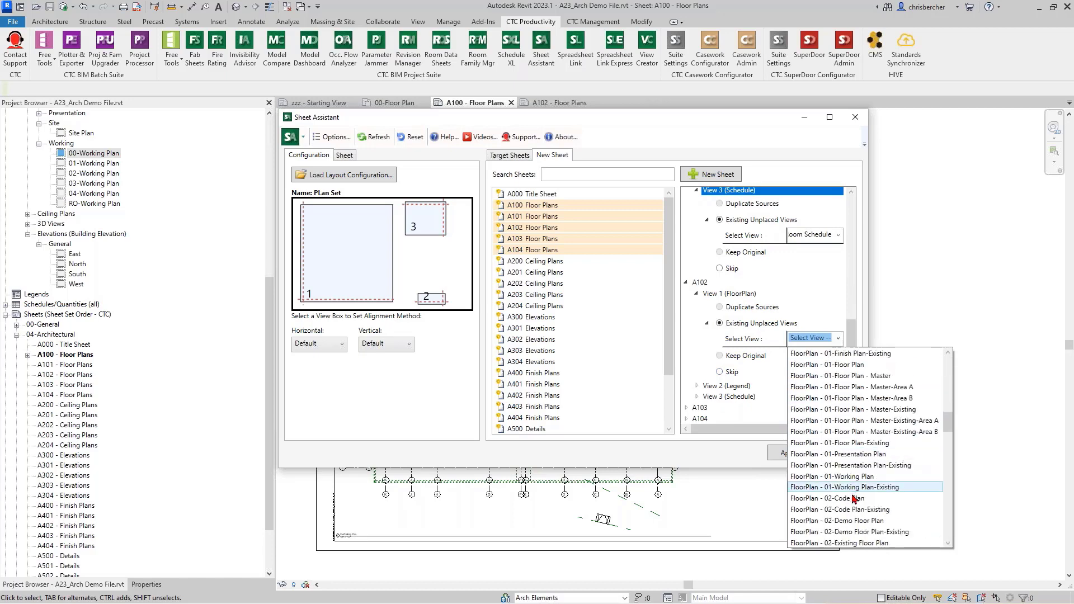
scroll(854, 492, down, 2)
click(853, 485)
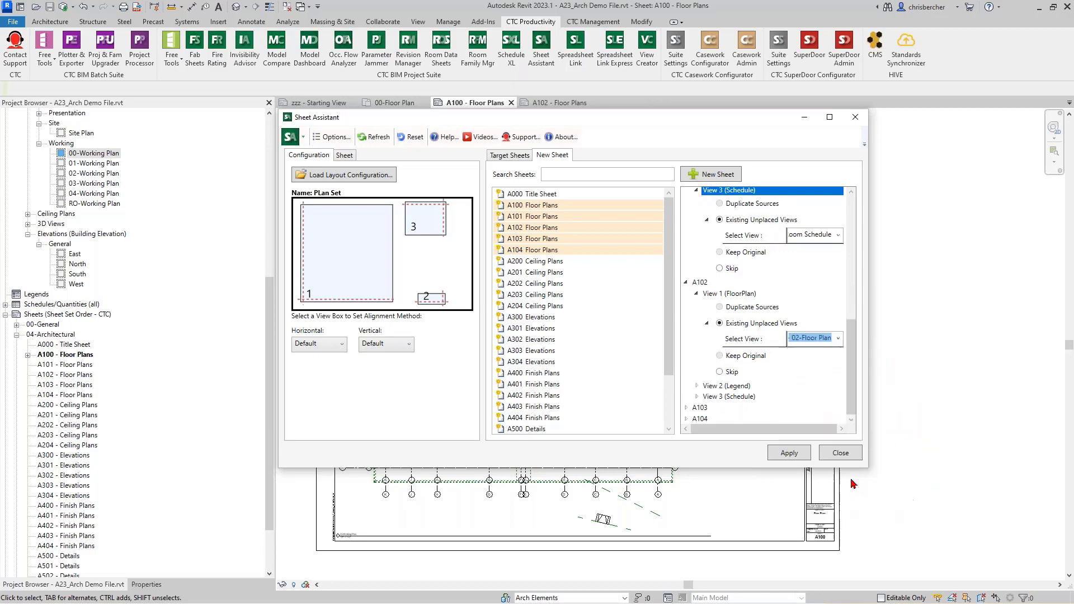
Step: Assign the existing Schedule - Room Schedule as sheet A102's schedule view
click(697, 397)
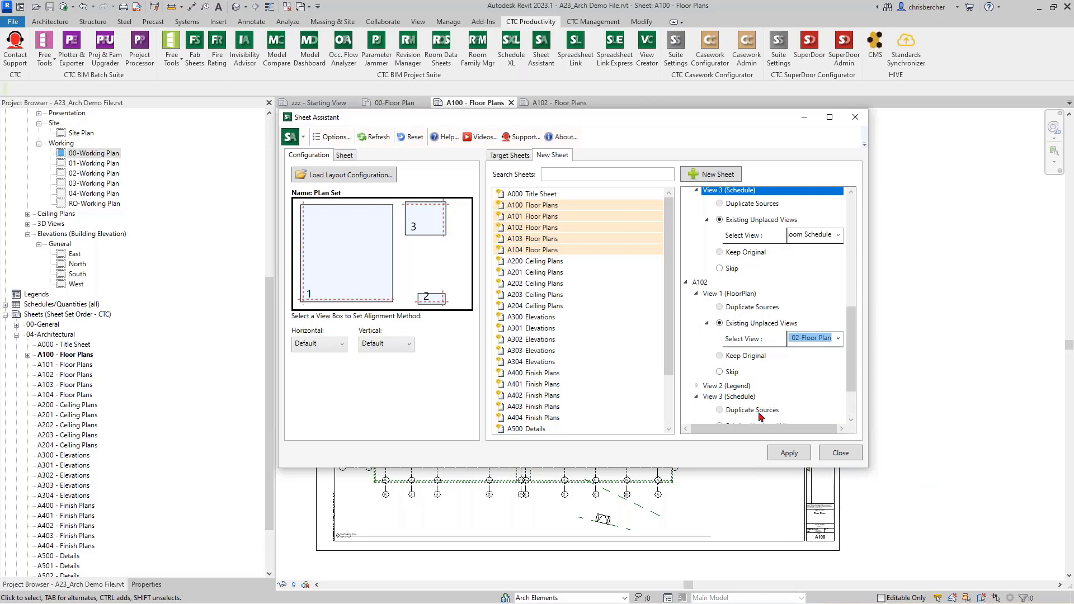
scroll(760, 417, down, 2)
click(720, 372)
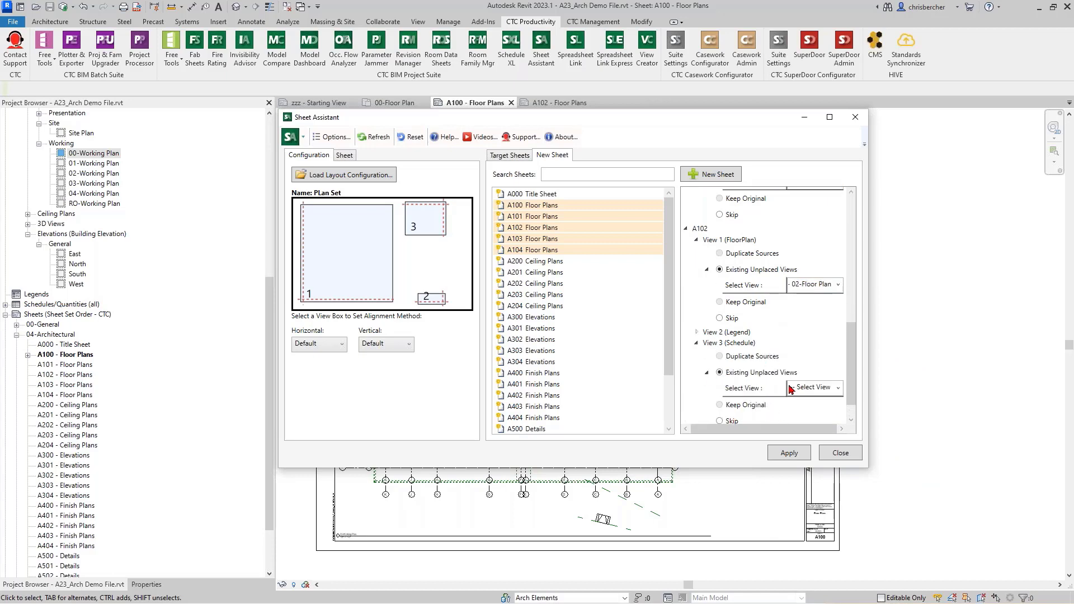
click(829, 388)
scroll(827, 447, down, 7)
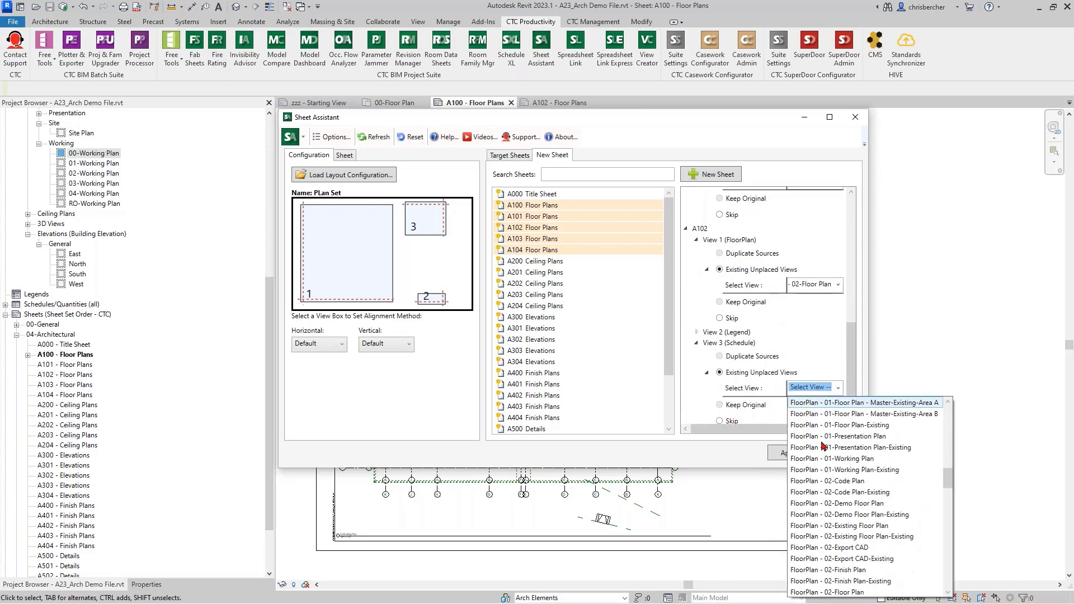
scroll(826, 482, down, 3)
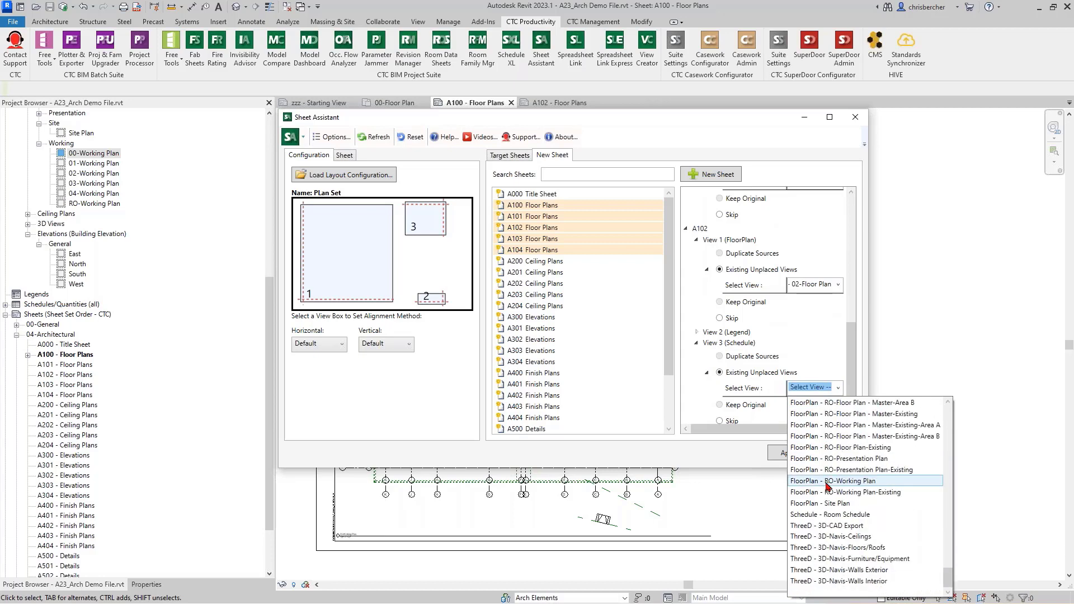
click(834, 521)
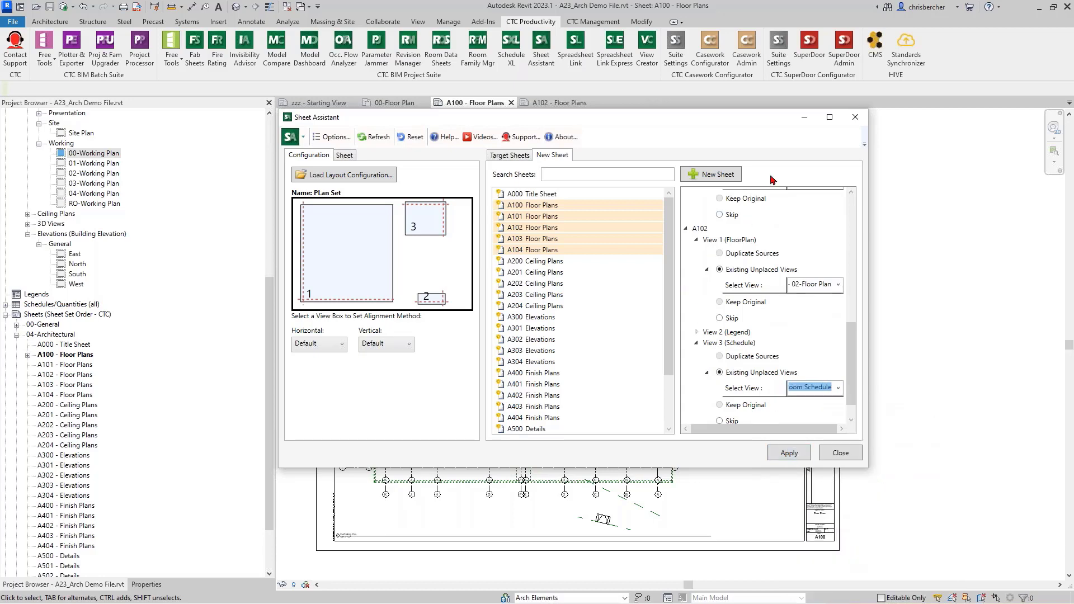
Step: Collapse the A102, A100 and A101 sheet nodes and apply the layout
click(685, 229)
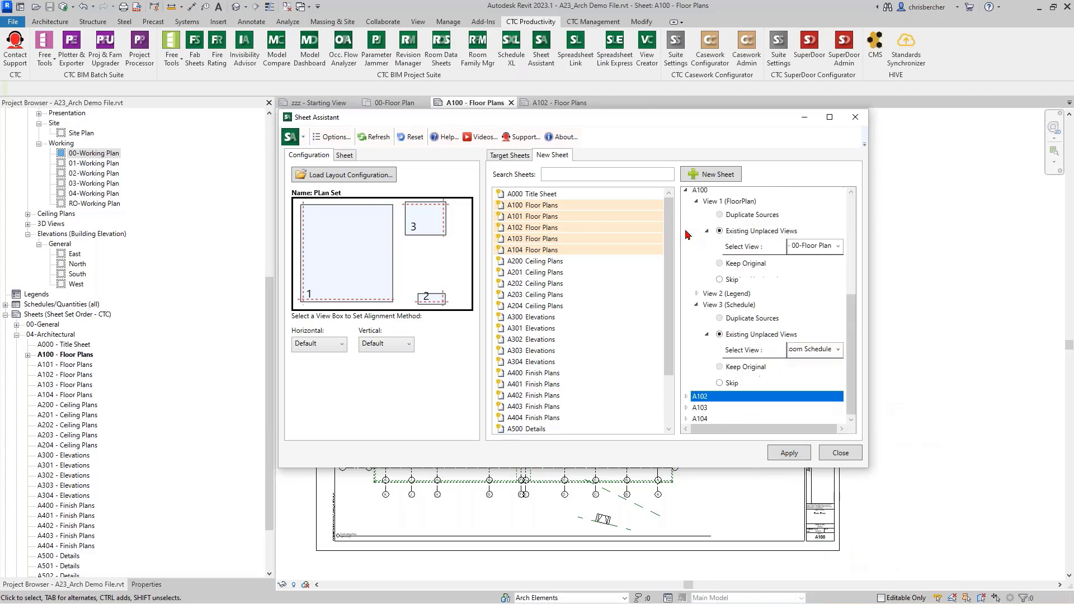
click(688, 192)
click(687, 192)
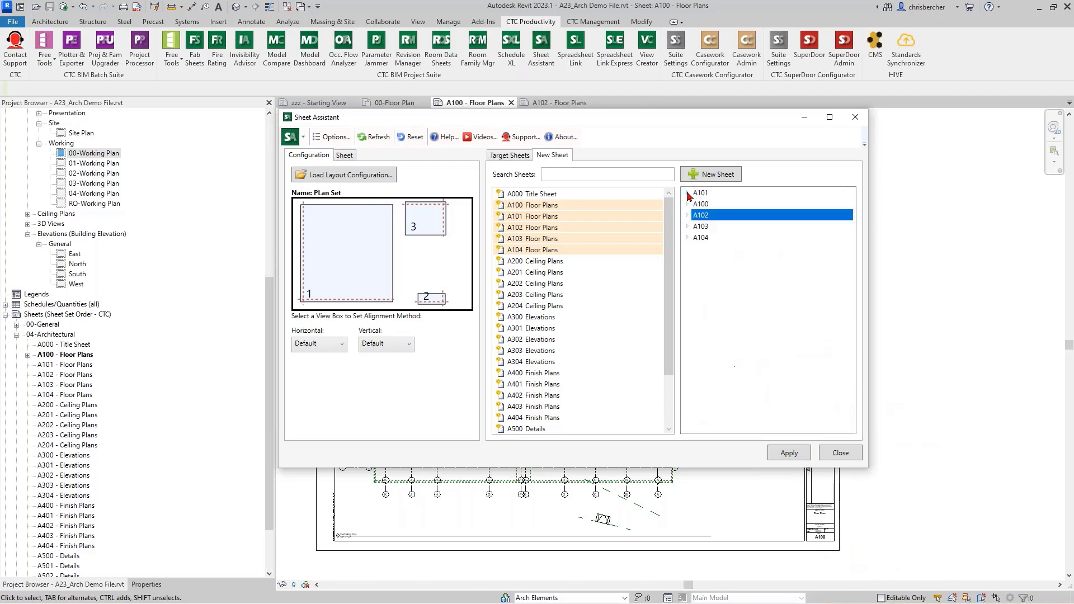
click(786, 454)
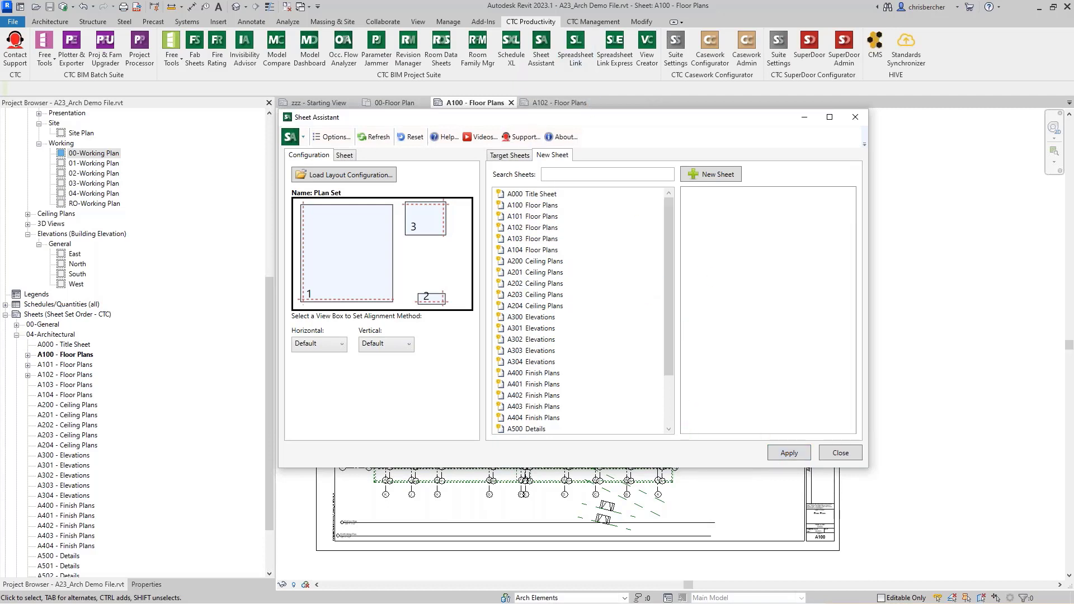
Step: Open sheet A102 and inspect its placed floor plan viewport
click(554, 103)
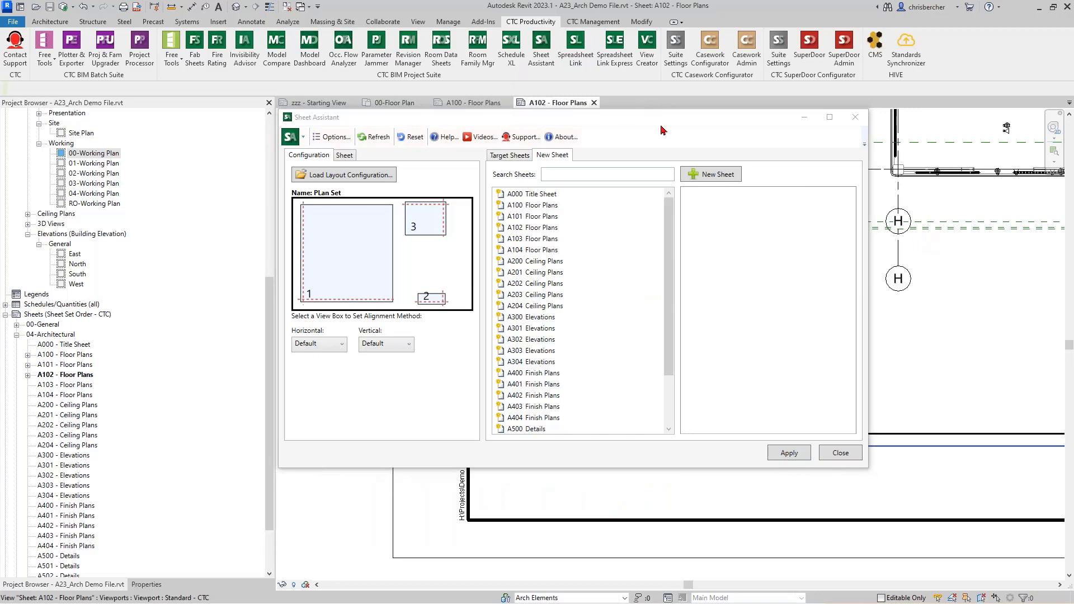
drag(692, 126, 331, 127)
click(683, 281)
scroll(683, 280, down, 5)
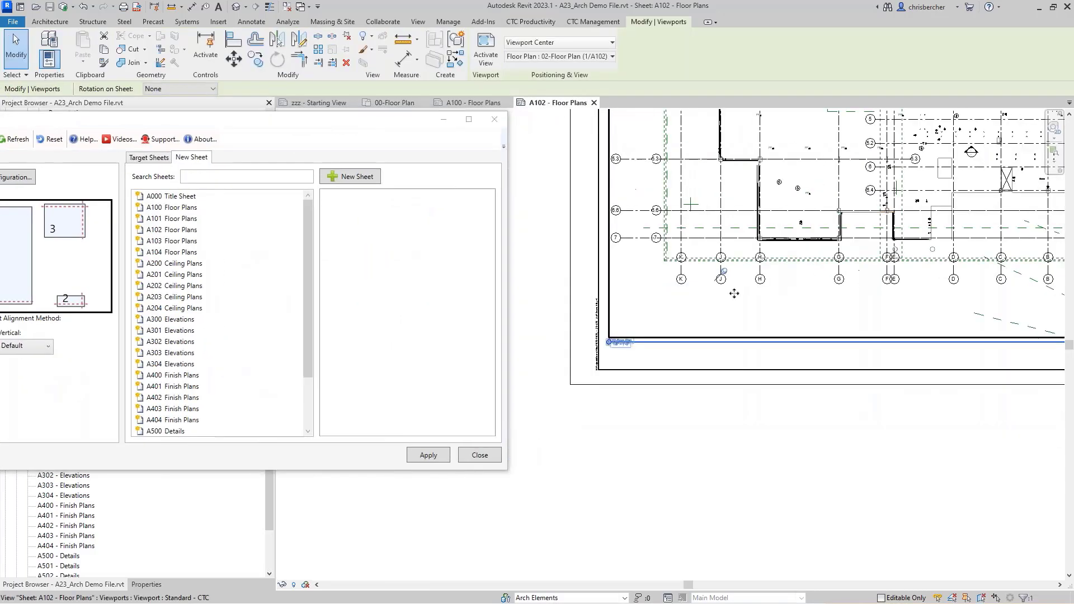
middle_drag(811, 273, 746, 381)
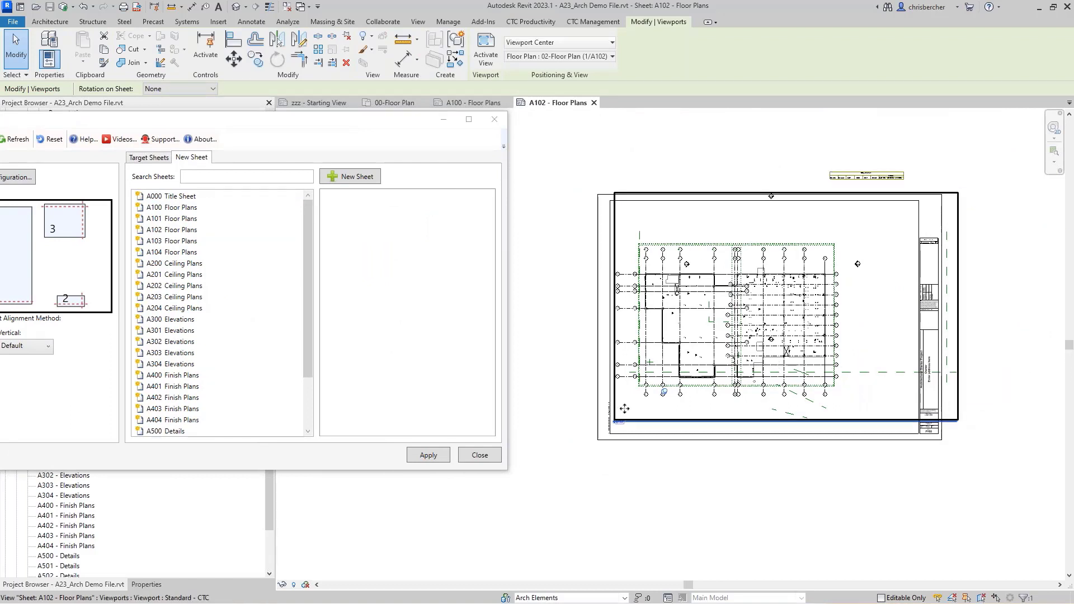
click(558, 402)
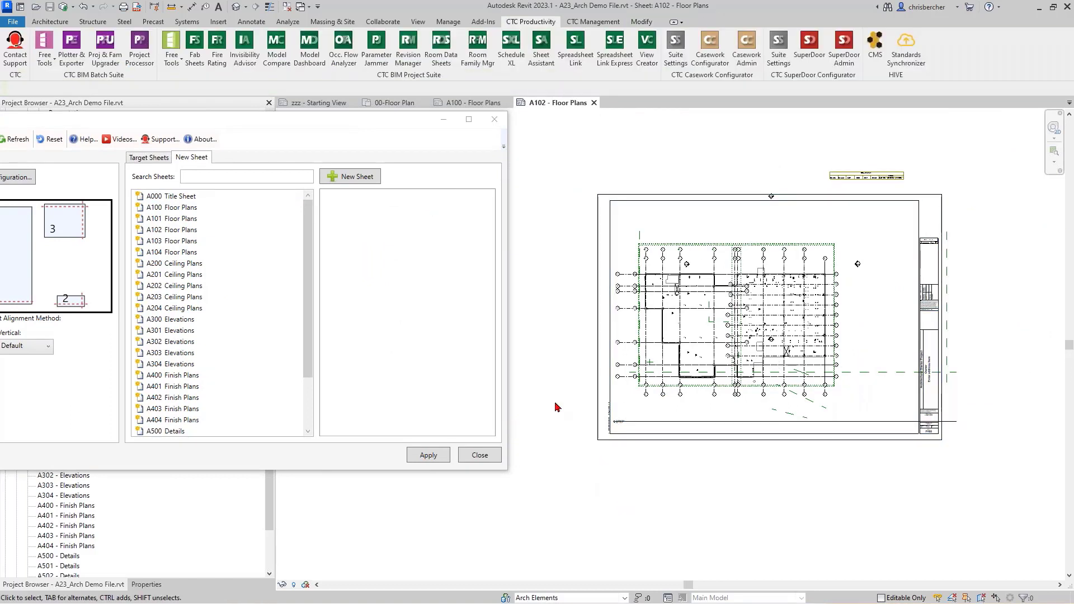
Step: Check the A102 title block's available types in Properties, then open the Autodesk family library
click(630, 440)
drag(233, 128, 453, 217)
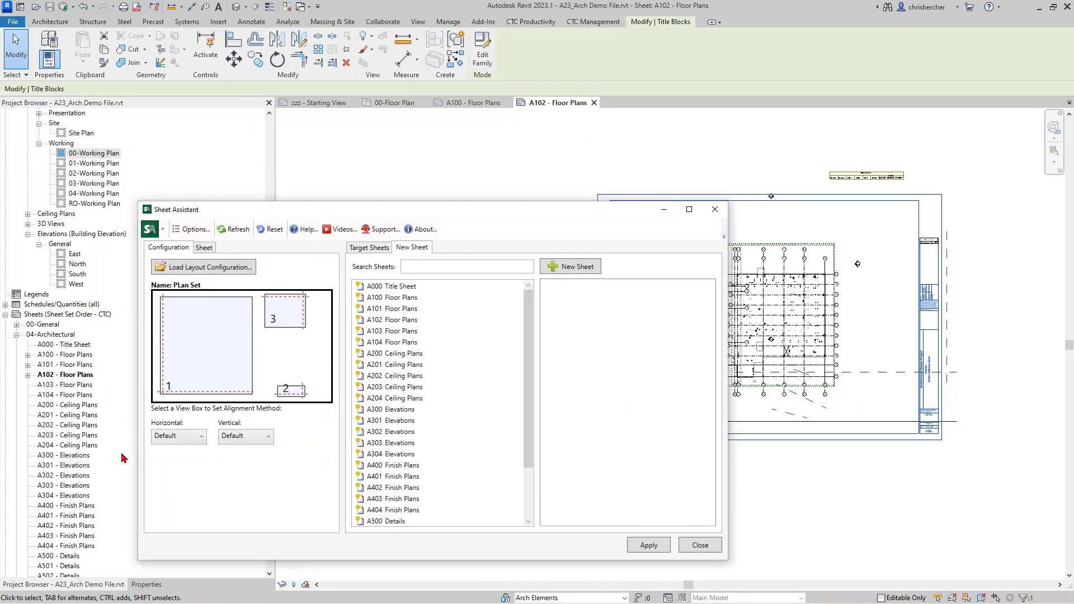
click(146, 584)
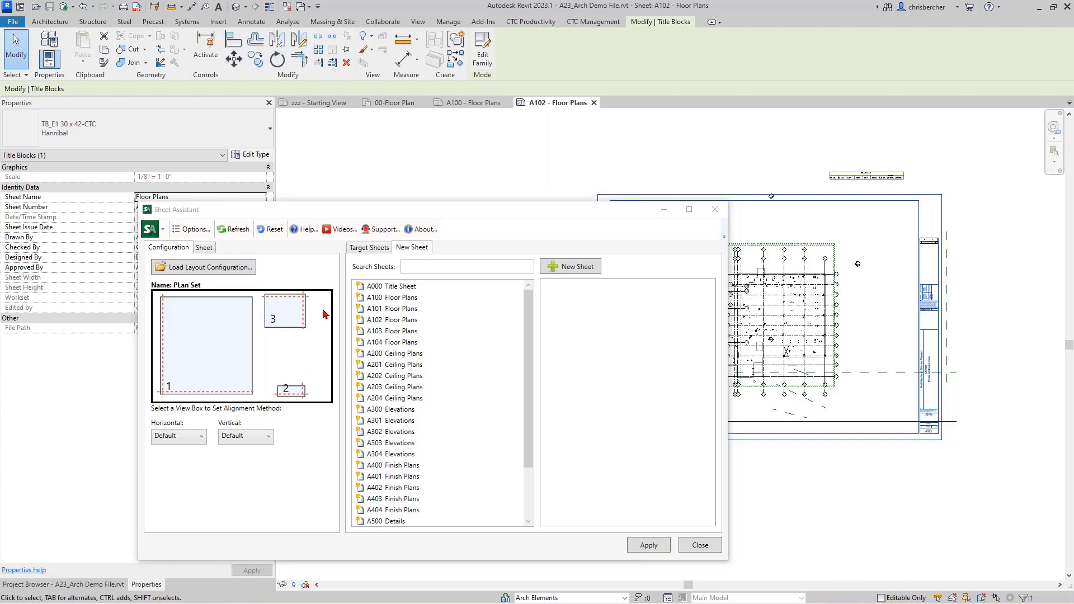
click(136, 139)
click(418, 21)
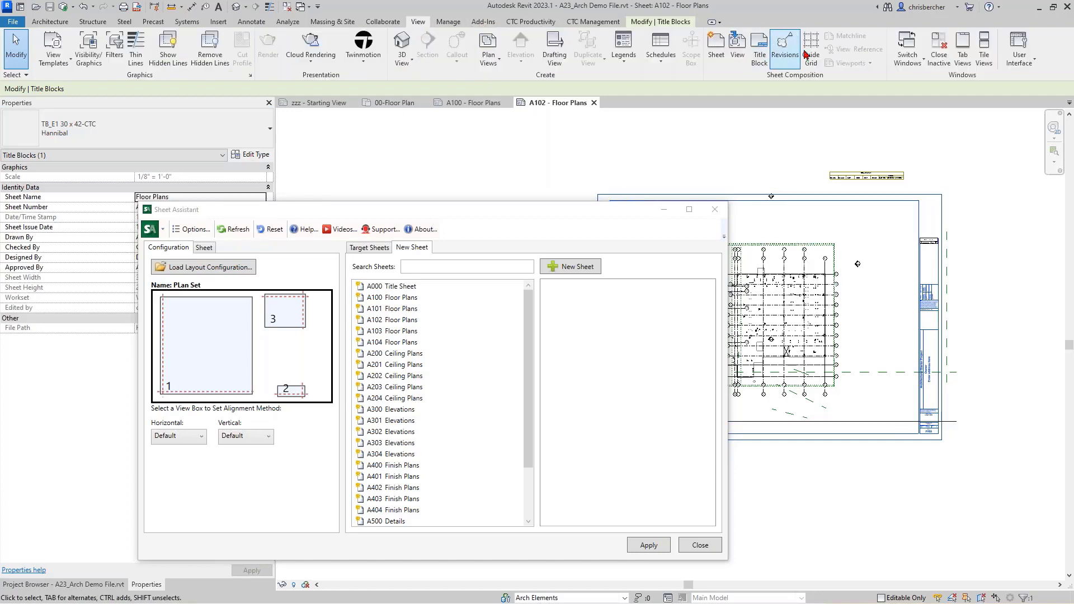
click(643, 22)
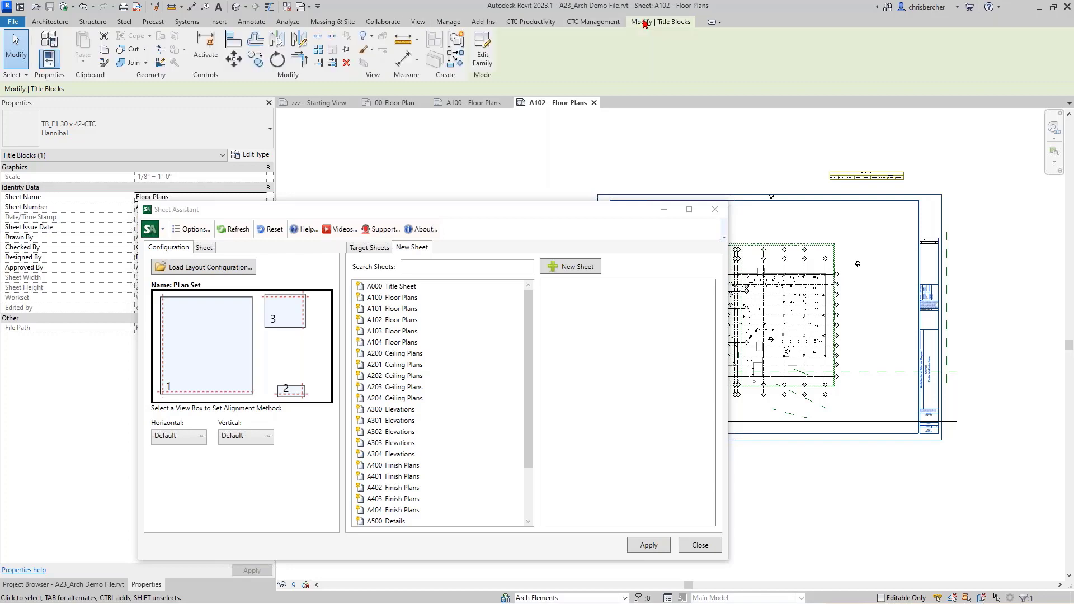
key(Escape)
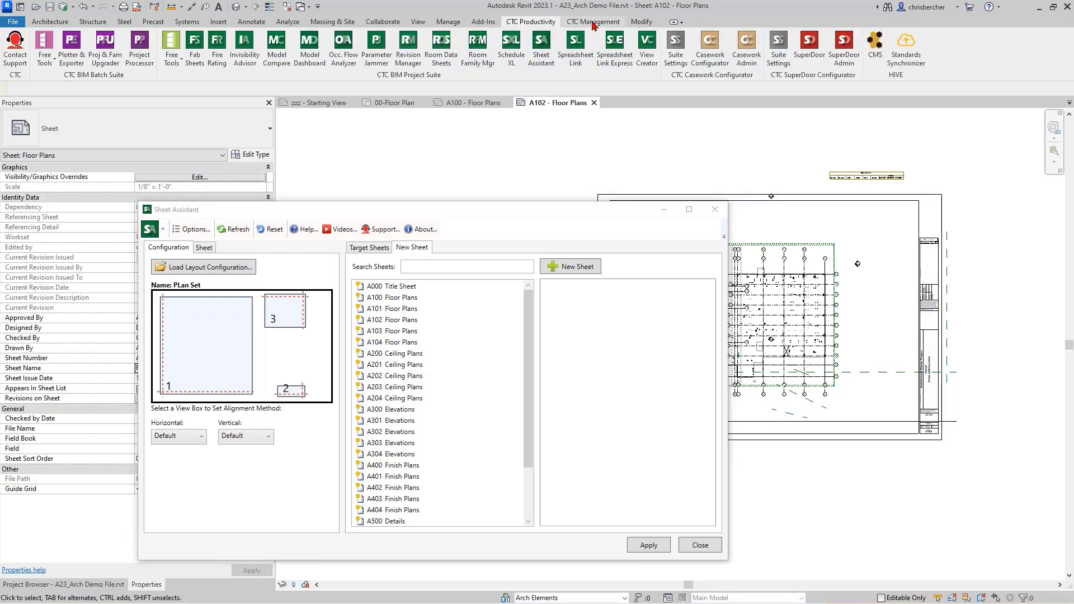
click(638, 23)
click(218, 22)
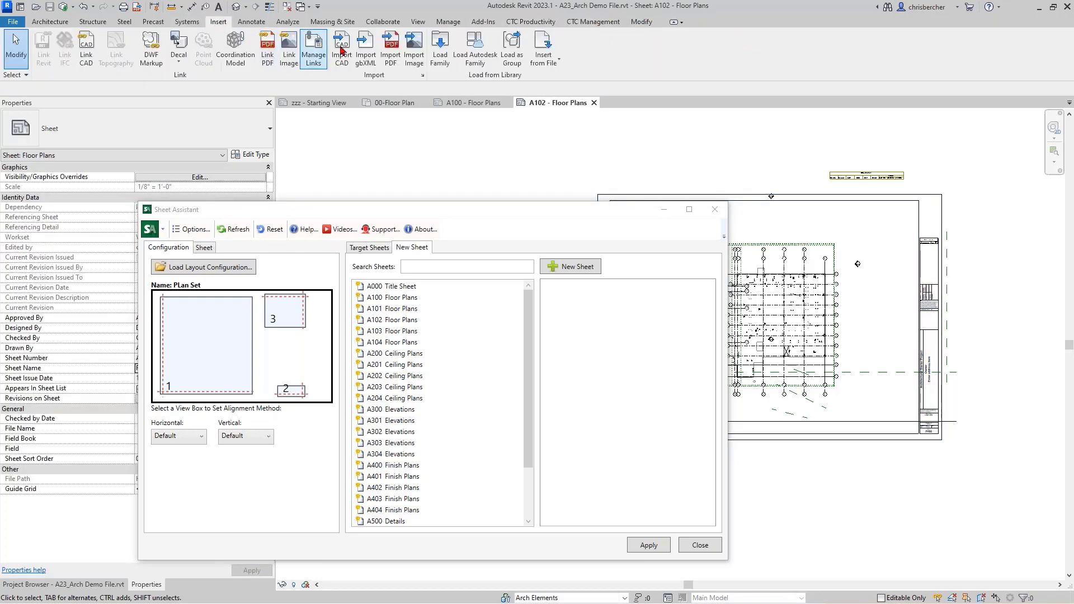
click(469, 56)
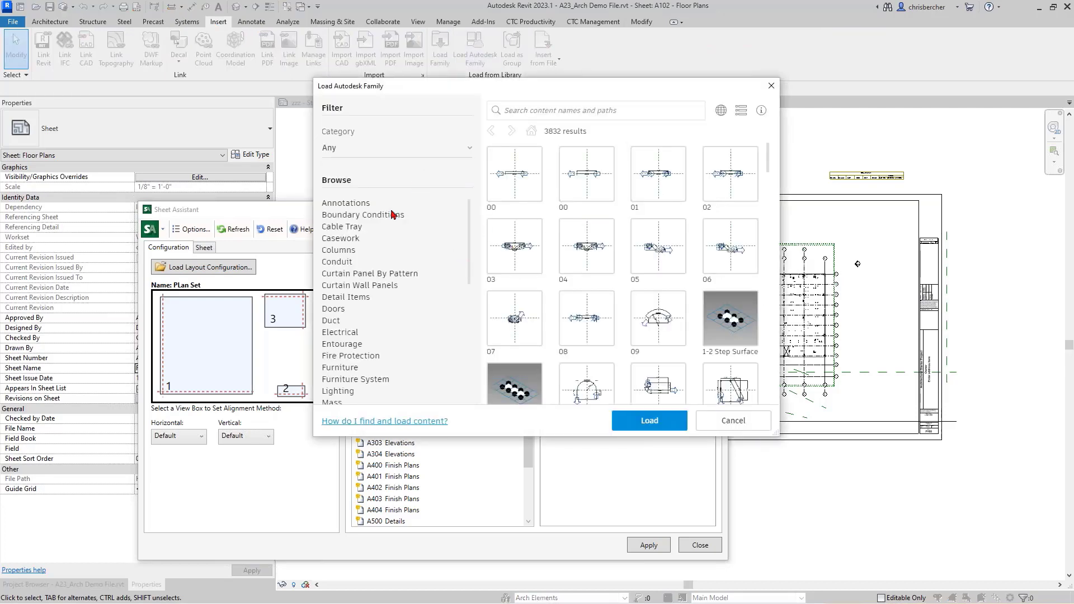
Step: Load the E 34 x 44 and E1 30 x 42 title blocks from the Titleblocks category
scroll(426, 215, down, 10)
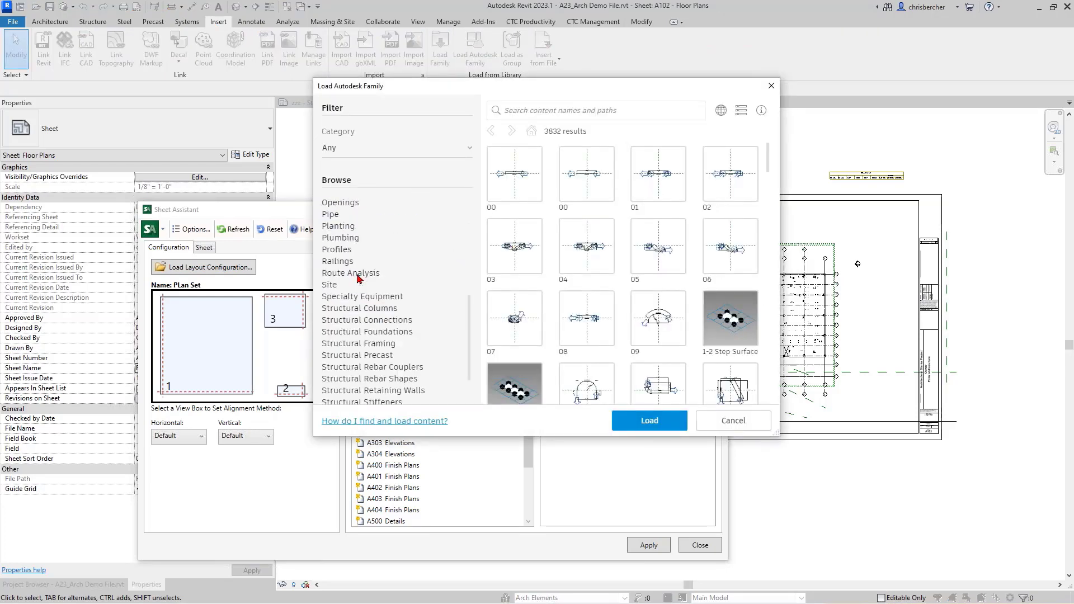
click(338, 395)
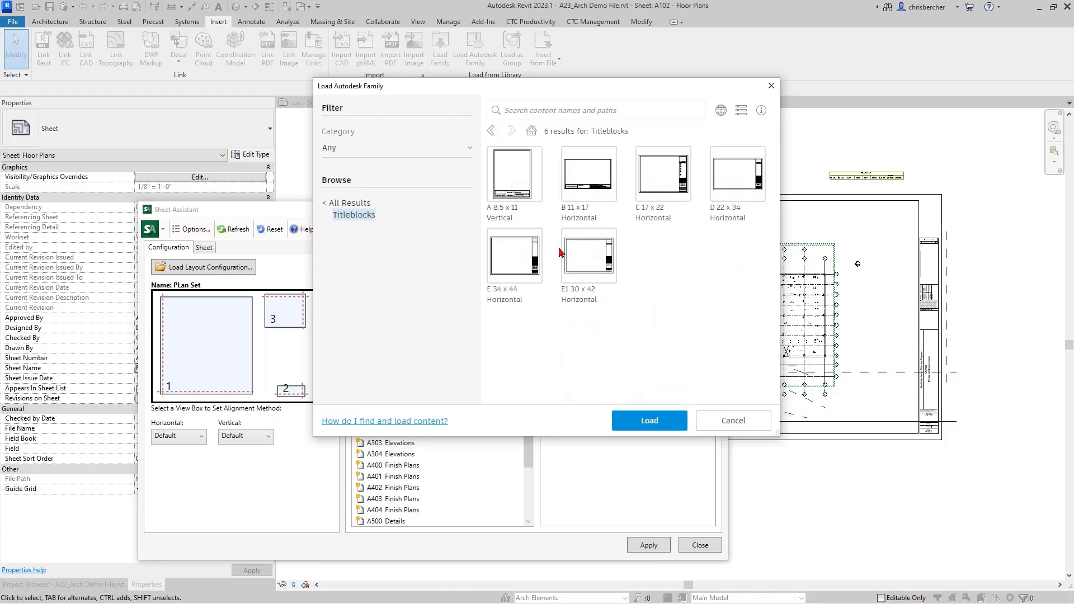
click(529, 257)
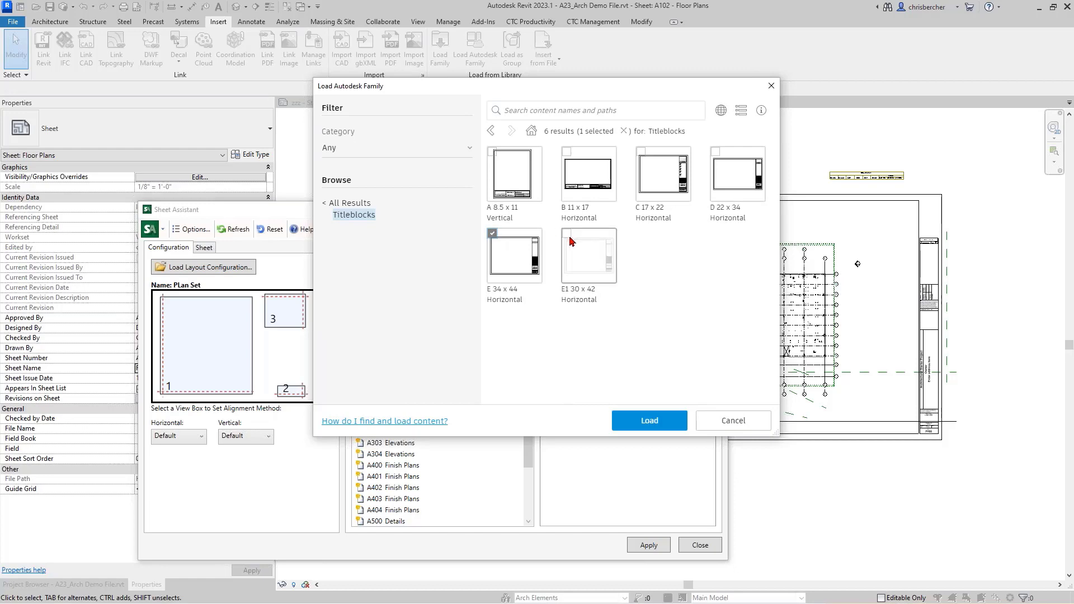
click(584, 255)
click(663, 424)
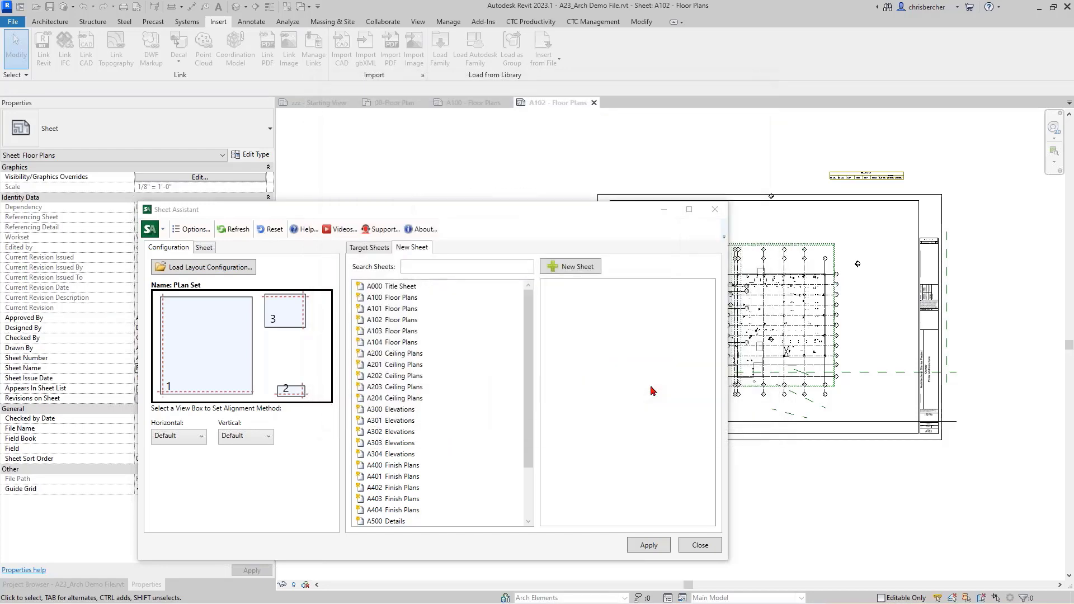
Step: Change sheet A102's title block type to E 34 x 44 Horizontal
drag(653, 214, 310, 214)
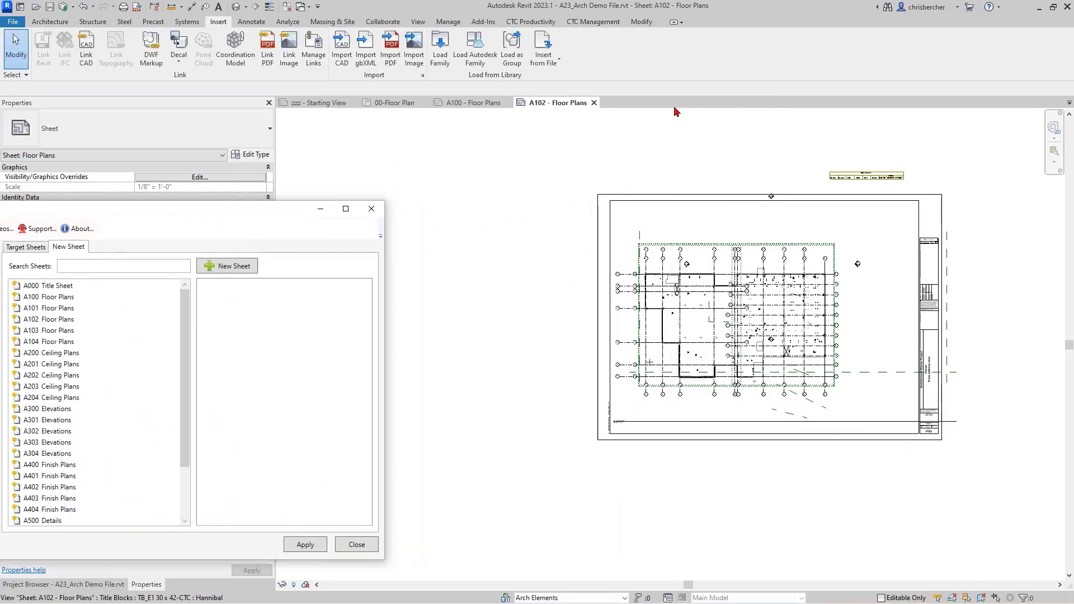
click(599, 205)
click(161, 134)
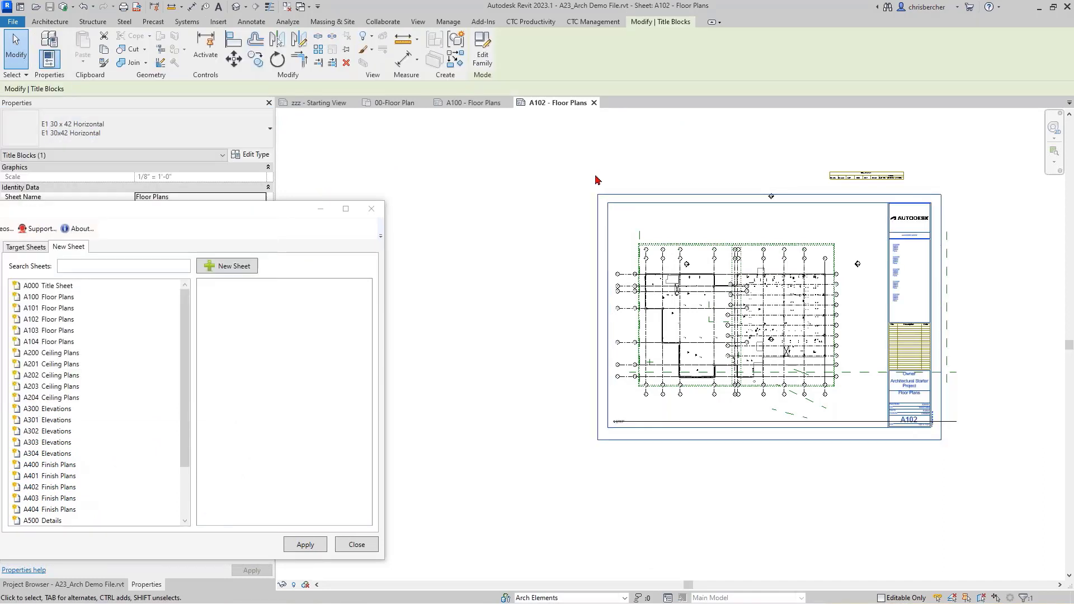
click(156, 127)
click(124, 210)
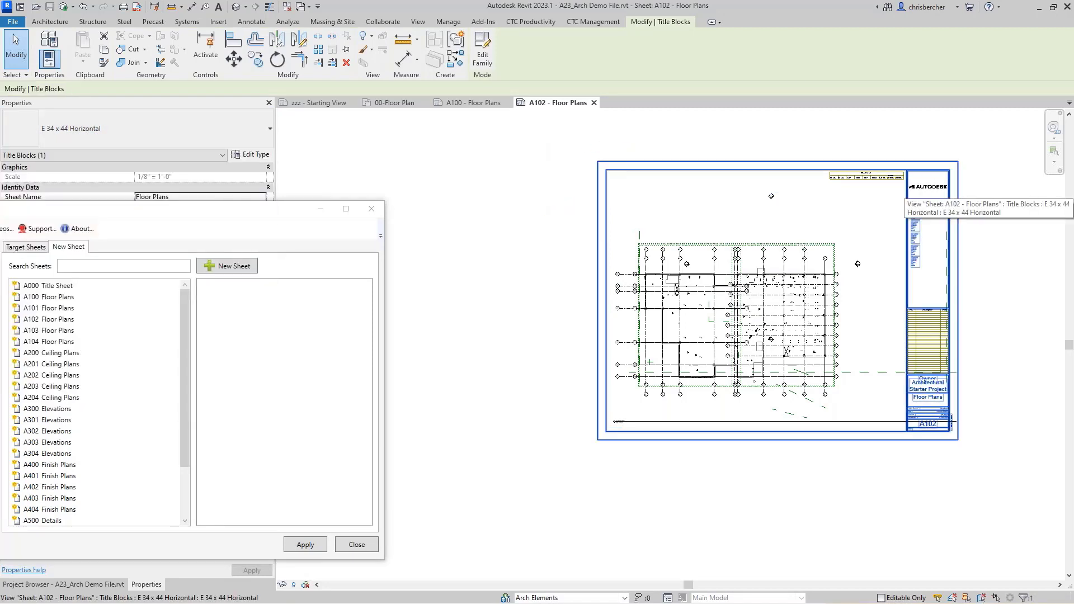
click(521, 188)
Step: From sheet A100, select all Hannibal title blocks project-wide and switch them to E 34 x 44 Horizontal
click(474, 103)
click(712, 187)
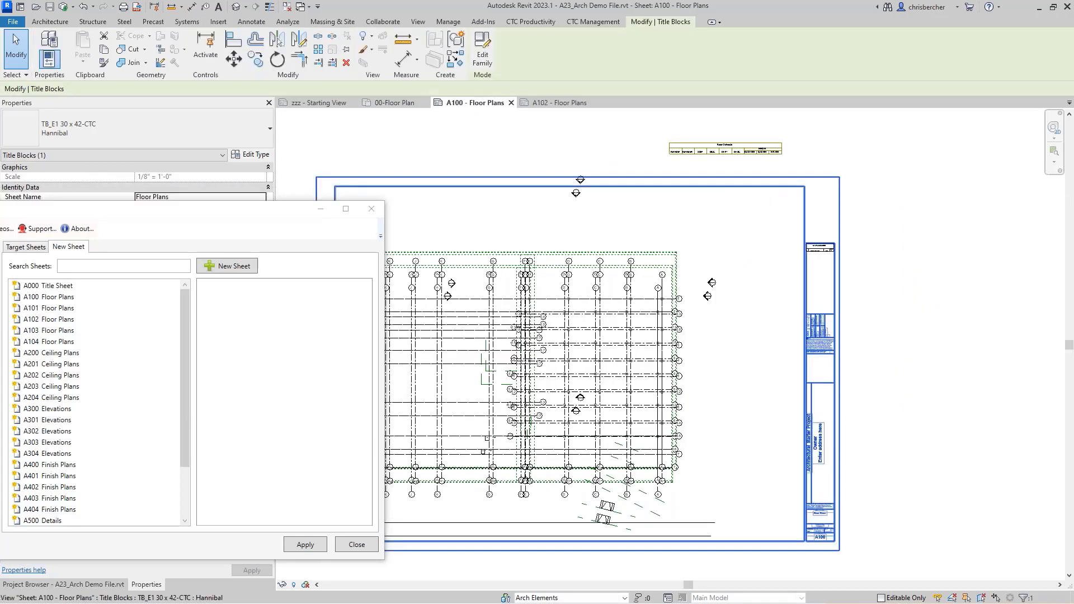
right_click(837, 191)
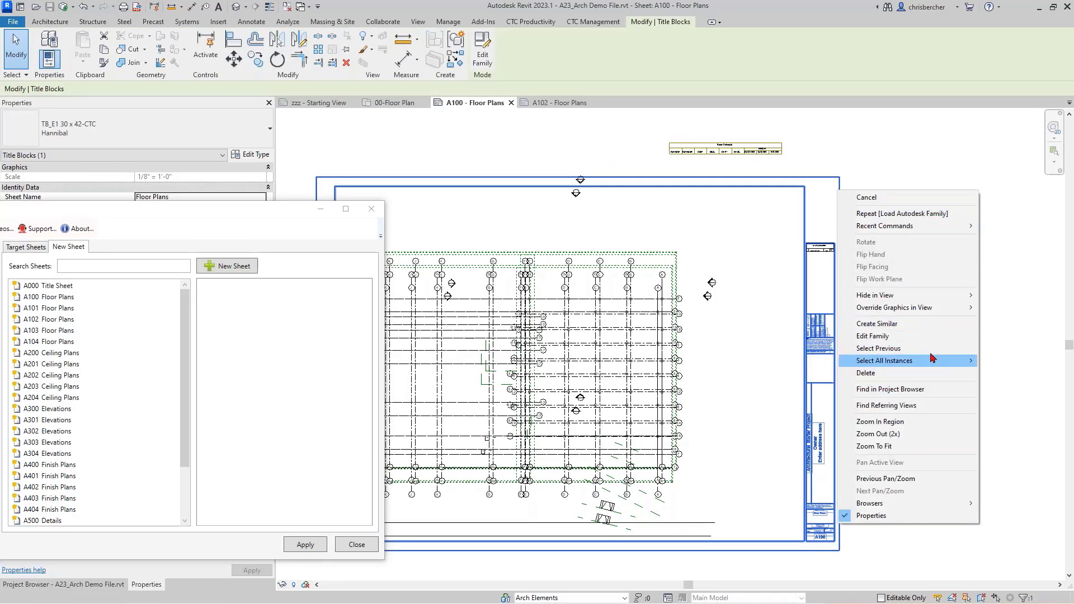
mouse_move(928, 361)
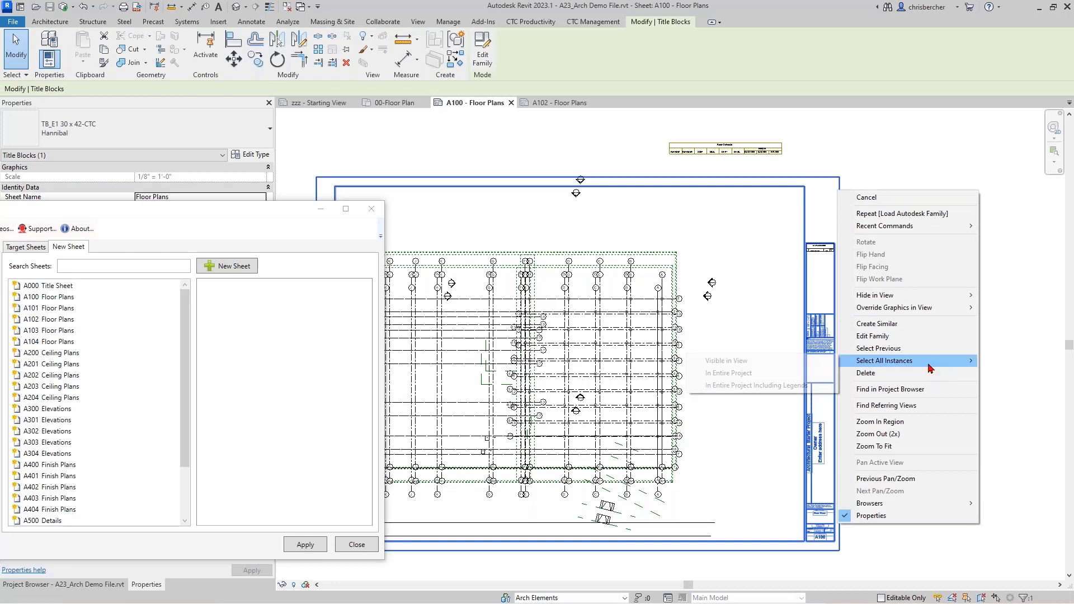
click(759, 373)
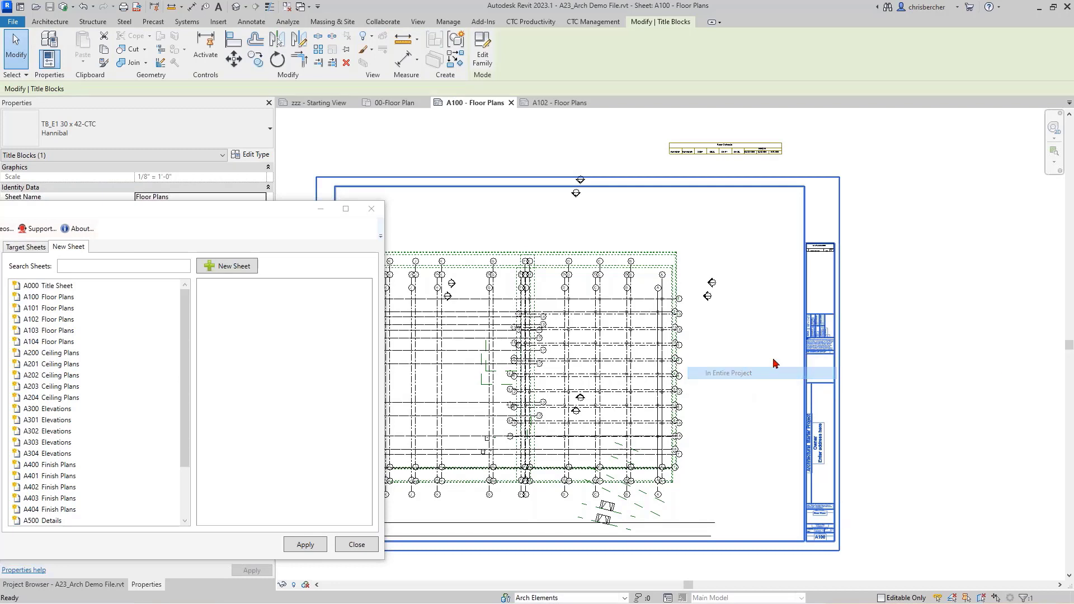
click(159, 140)
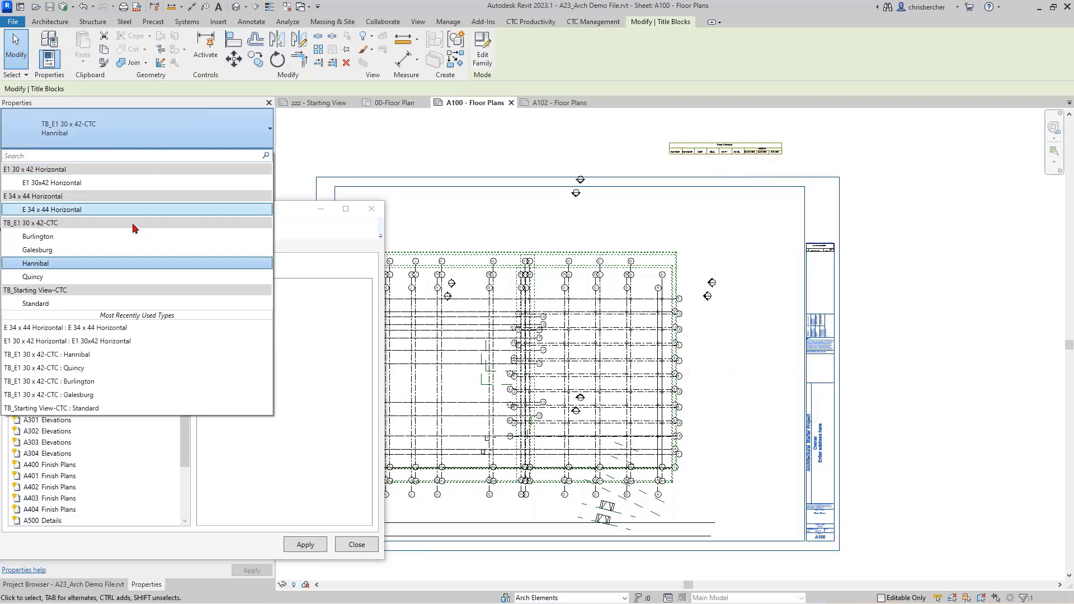
click(120, 213)
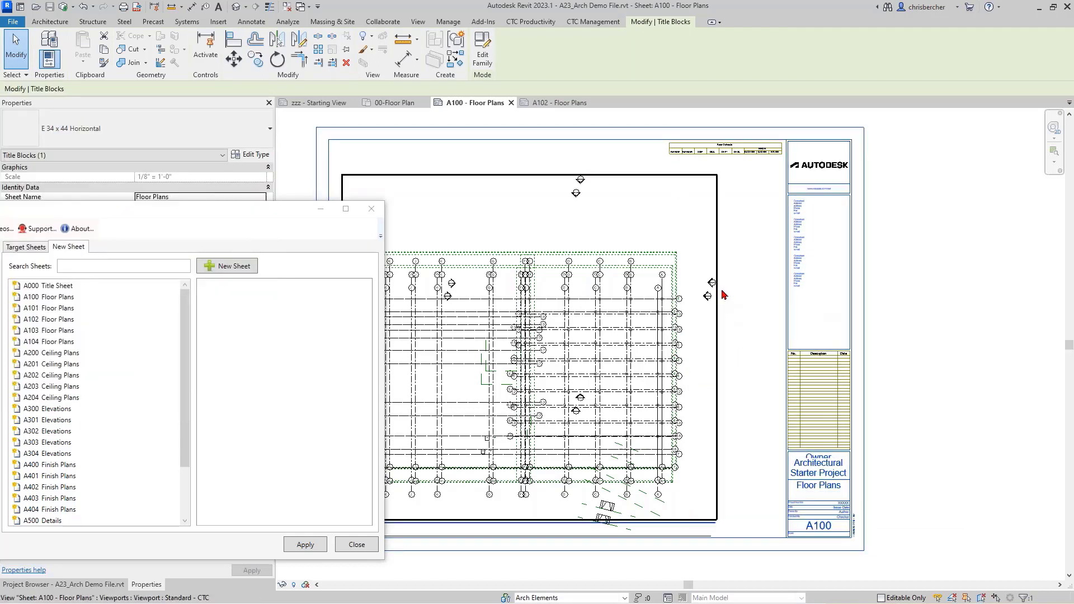
click(713, 291)
click(758, 351)
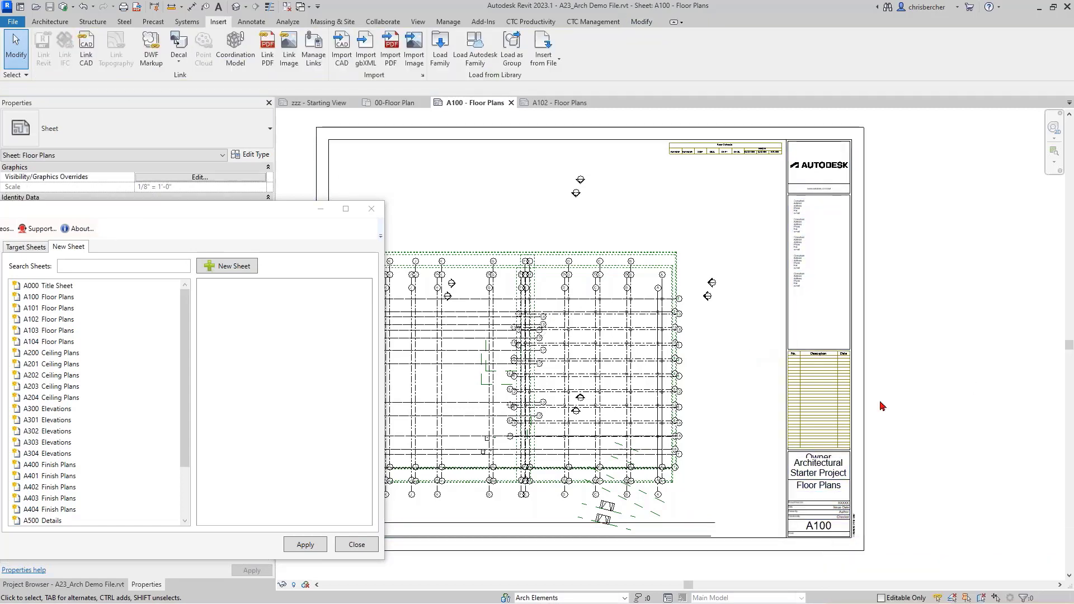
Step: Mark A300 Elevations as a new sheet, then cancel loading a saved layout configuration
drag(256, 212, 671, 168)
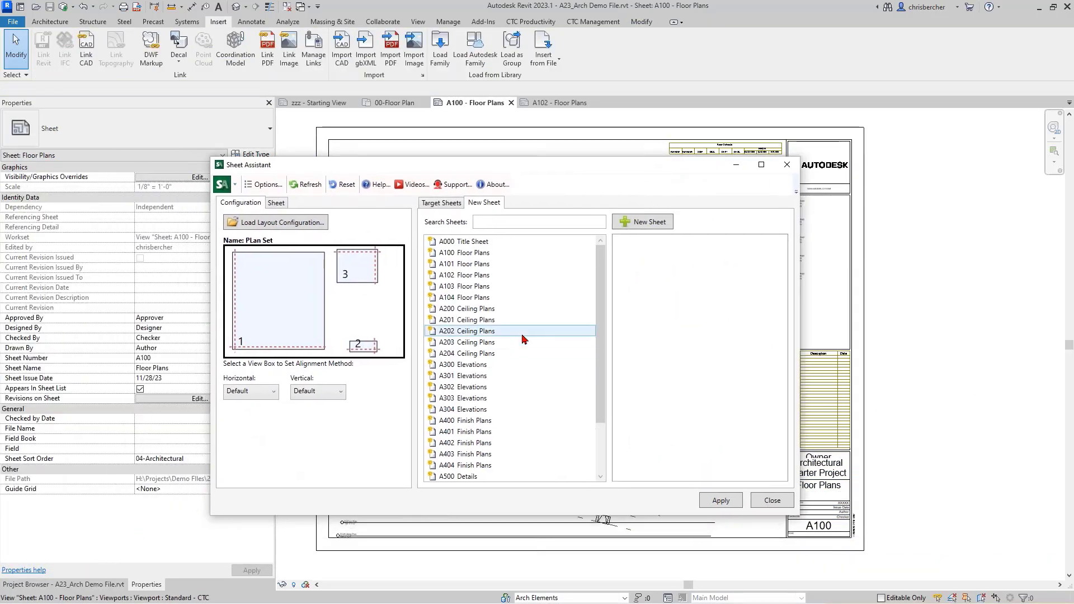
click(456, 365)
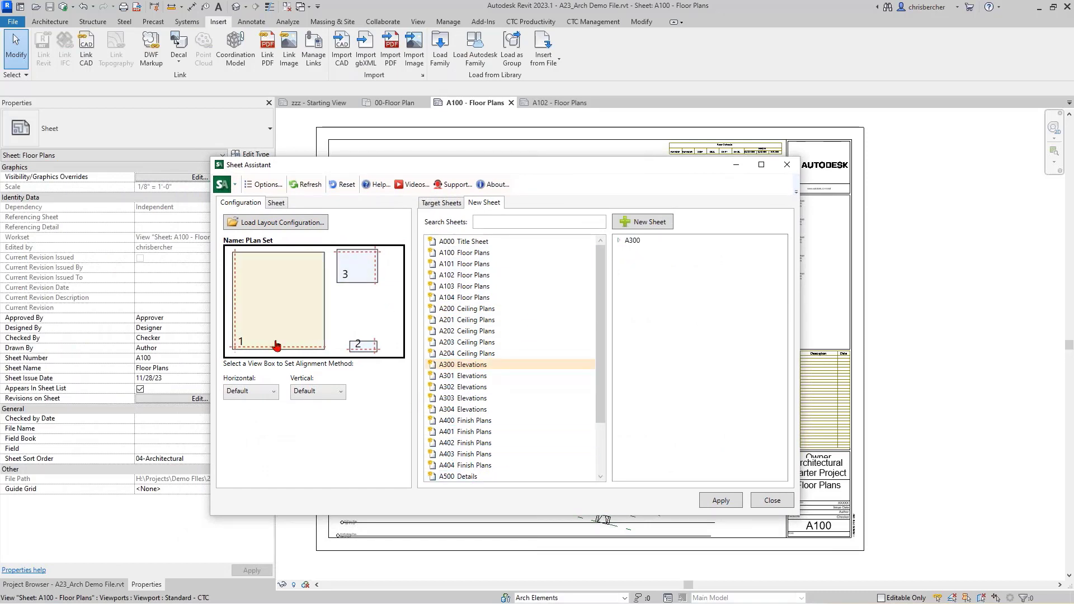
click(275, 224)
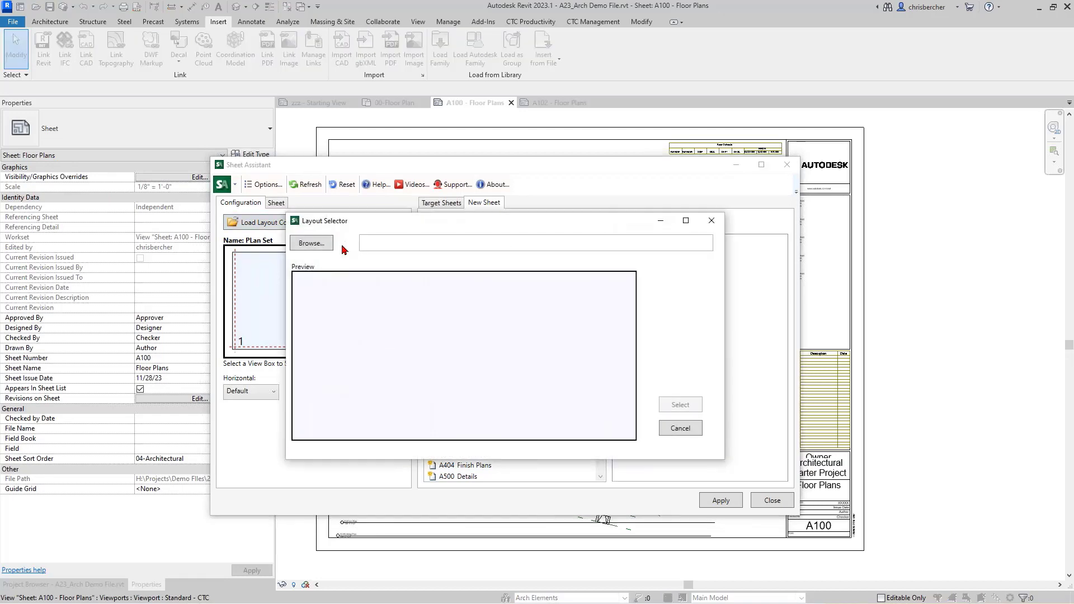
click(356, 240)
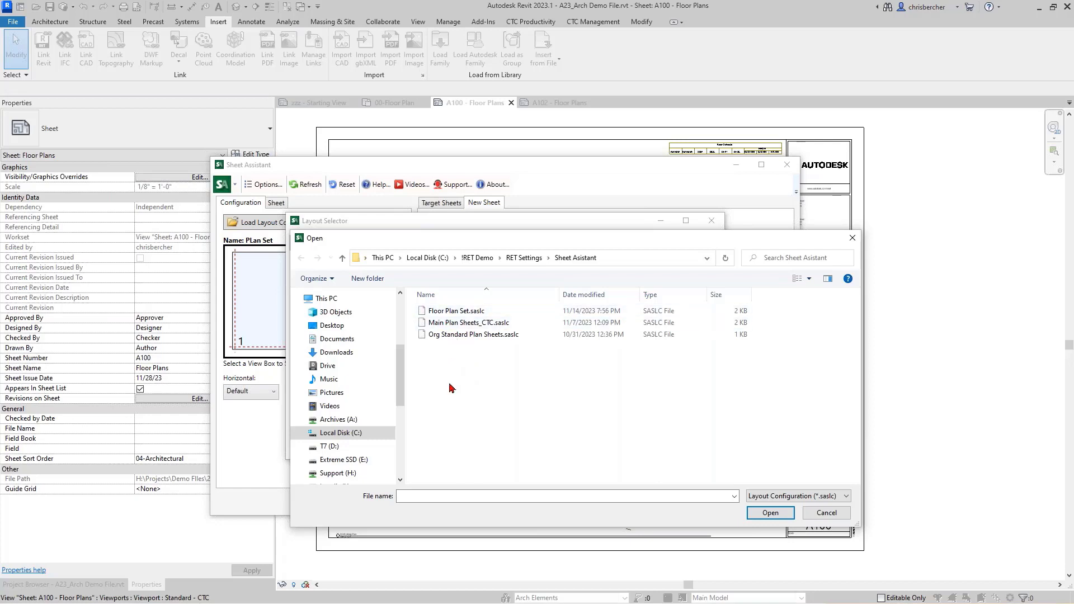
click(826, 513)
click(680, 428)
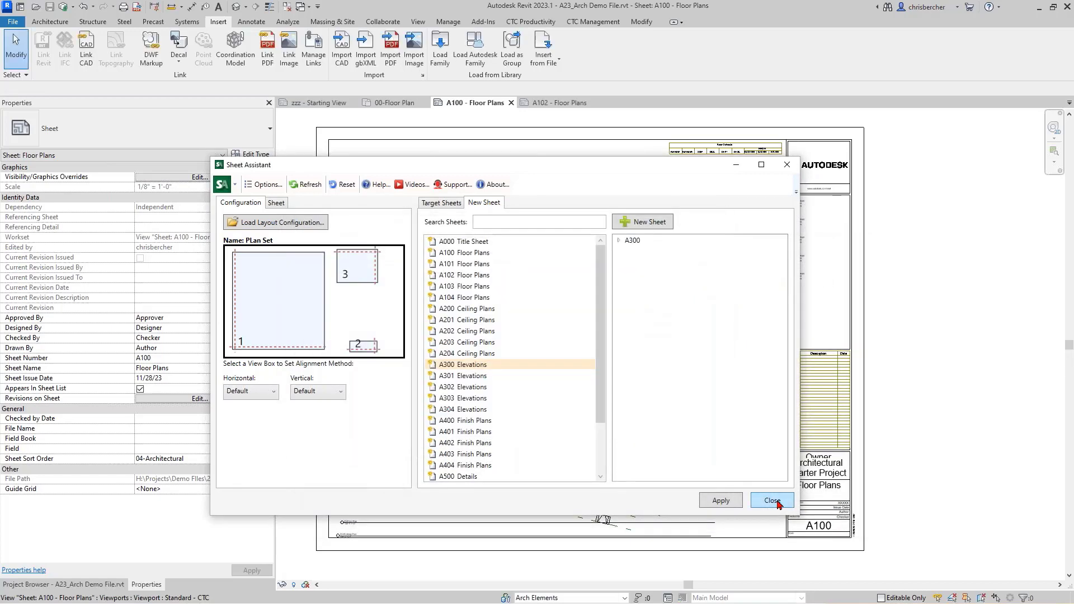
Step: Close Sheet Assistant, switch to 00-Floor Plan, and position the HIVE CMS window over it
drag(480, 173, 586, 170)
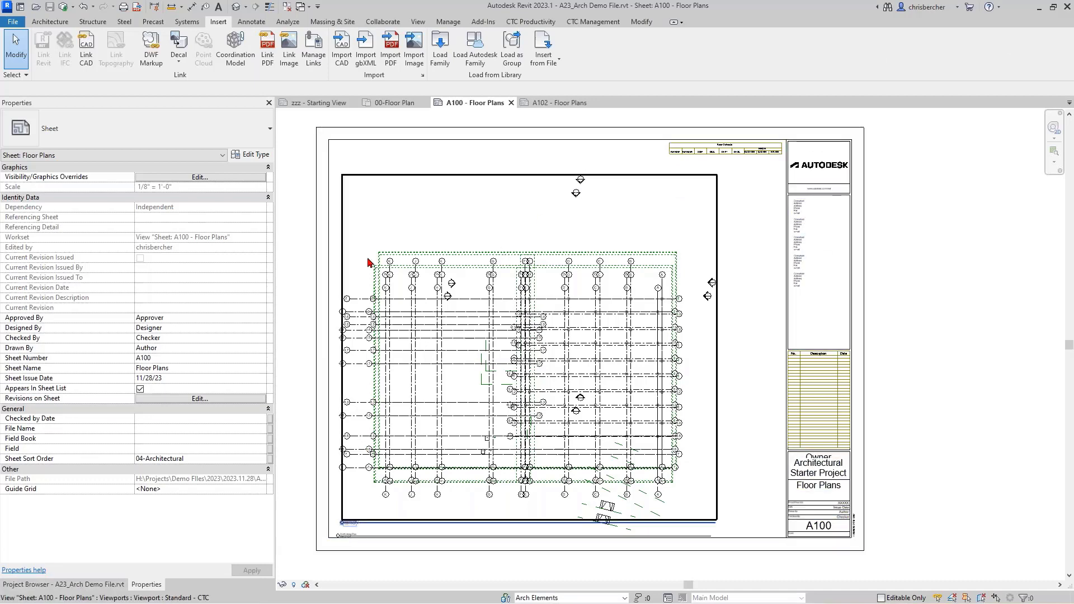
click(395, 104)
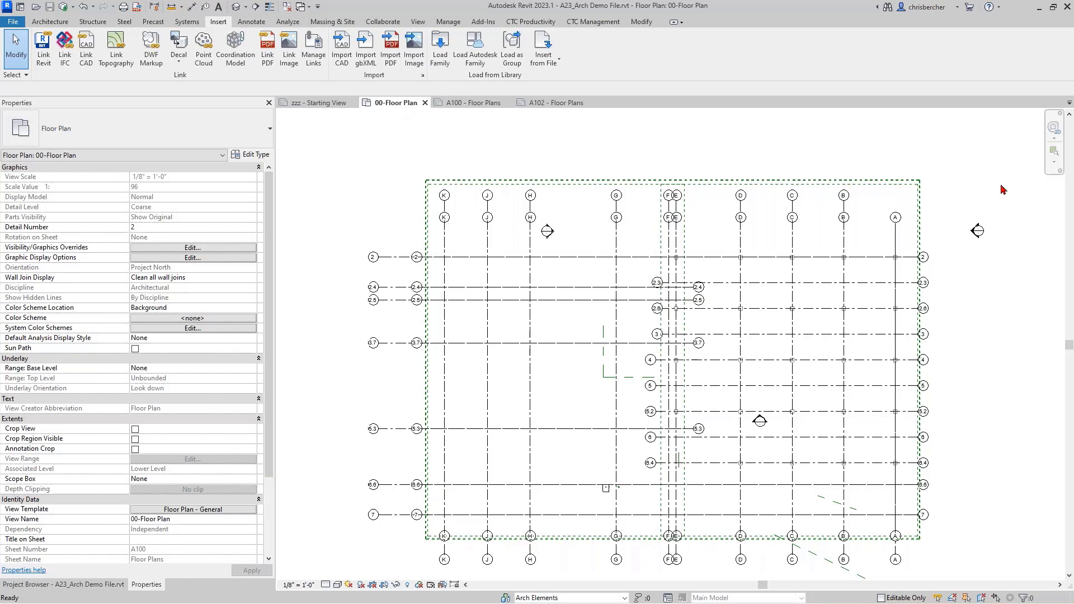
drag(776, 148, 793, 146)
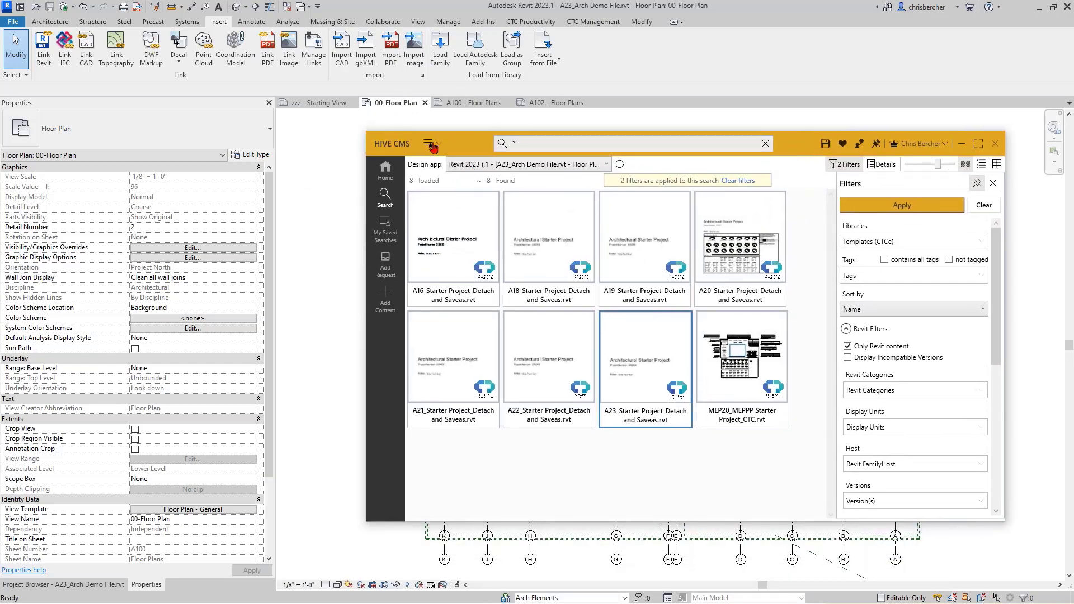
Step: Search for 'doors' in the Revit Content (CTCe) library instead of Templates (CTCe)
click(532, 145)
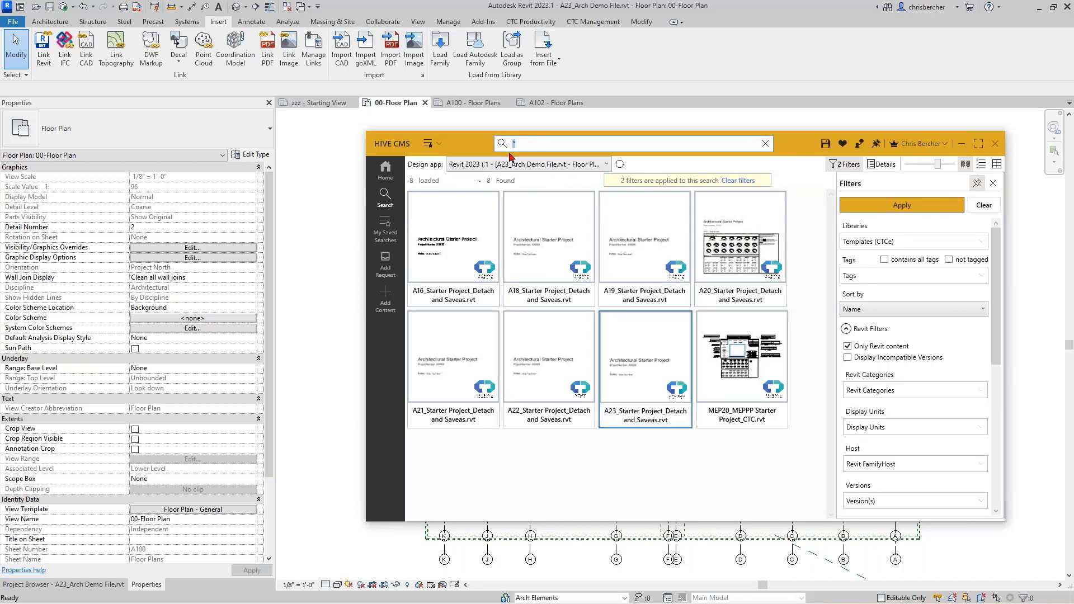
text(doors)
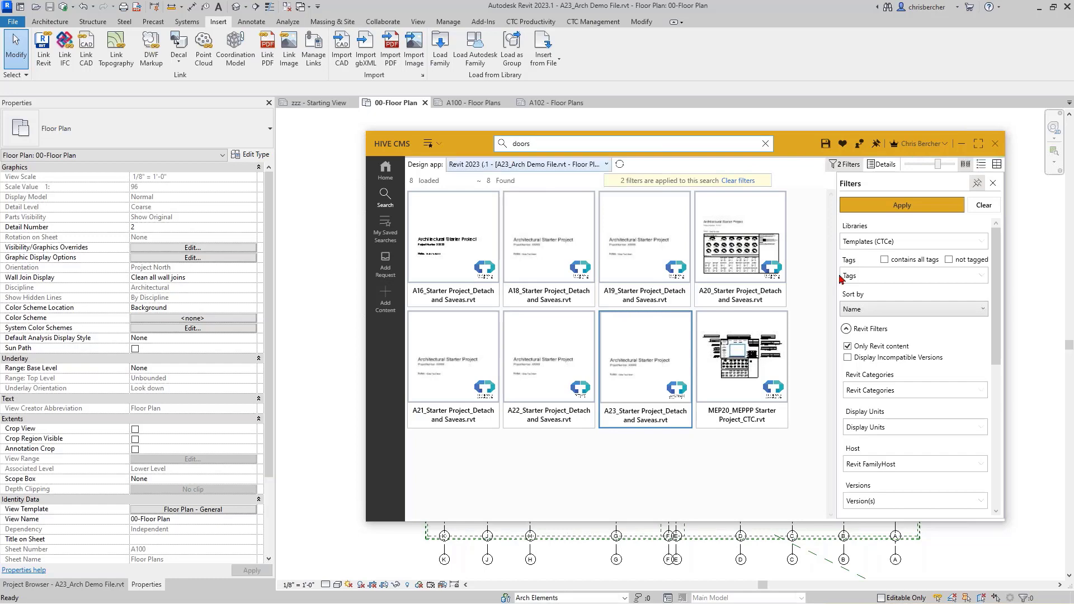
click(946, 244)
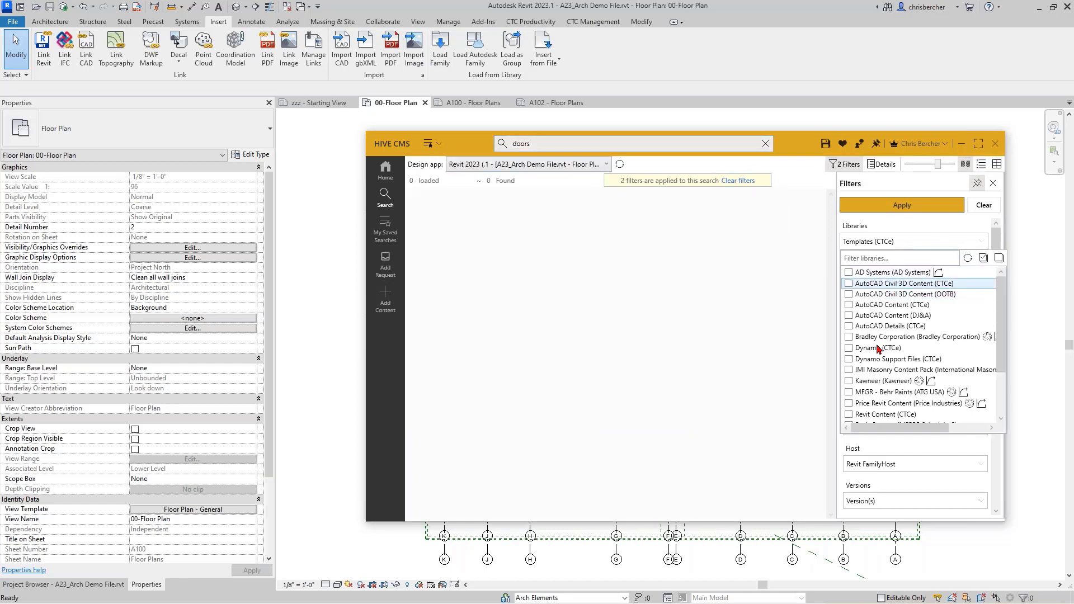
scroll(876, 369, down, 2)
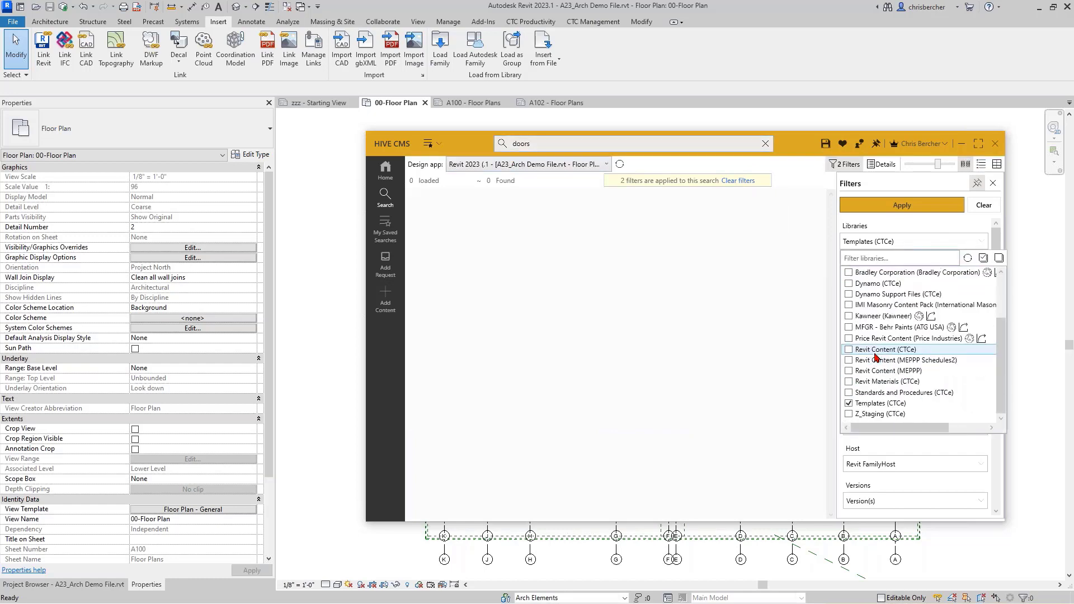
click(849, 403)
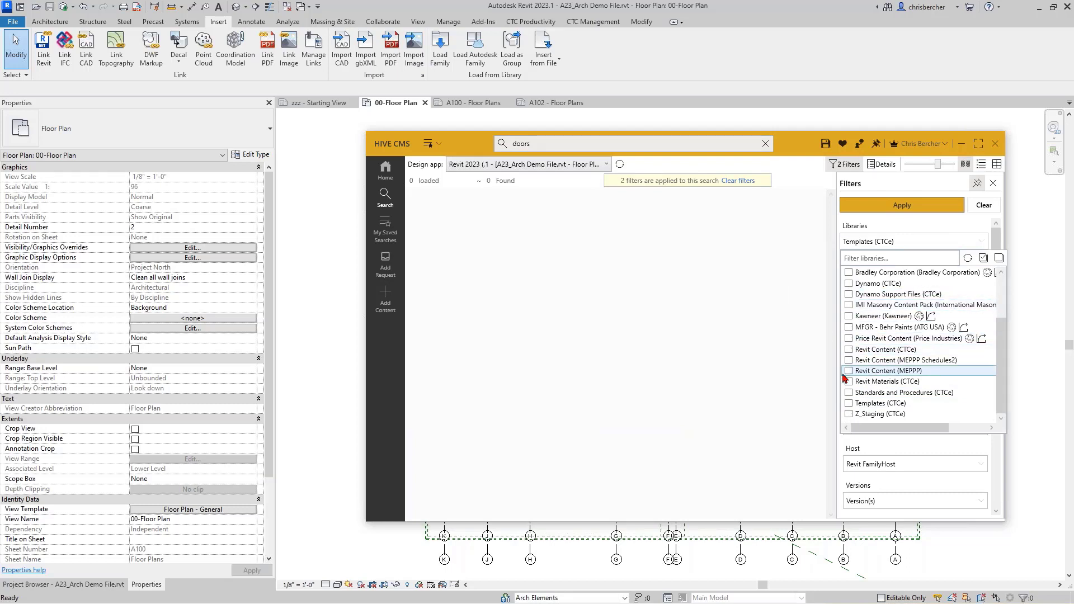
click(849, 349)
click(931, 205)
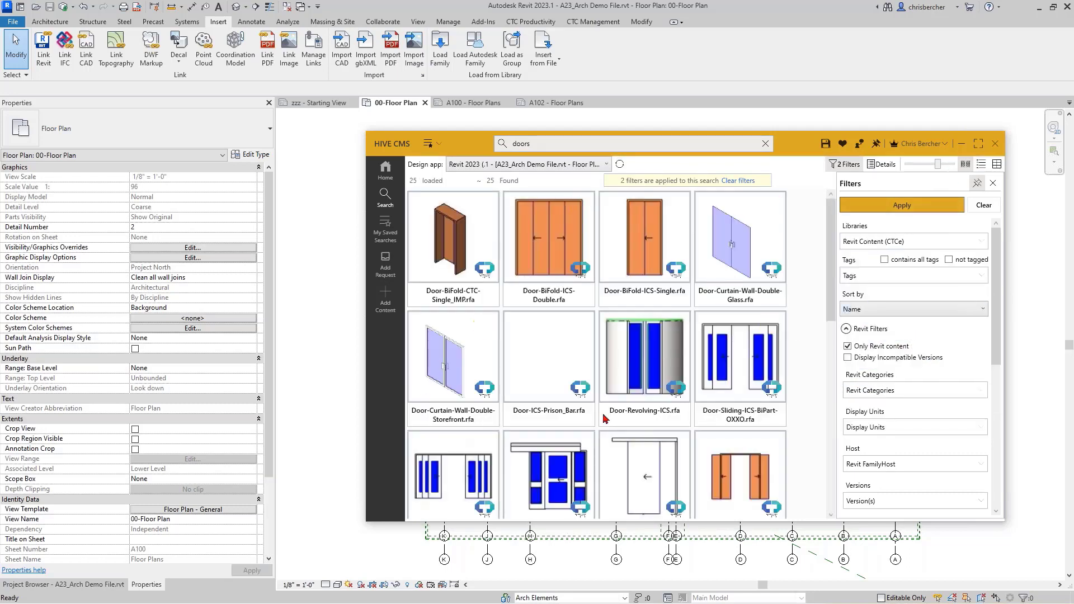
scroll(605, 363, down, 5)
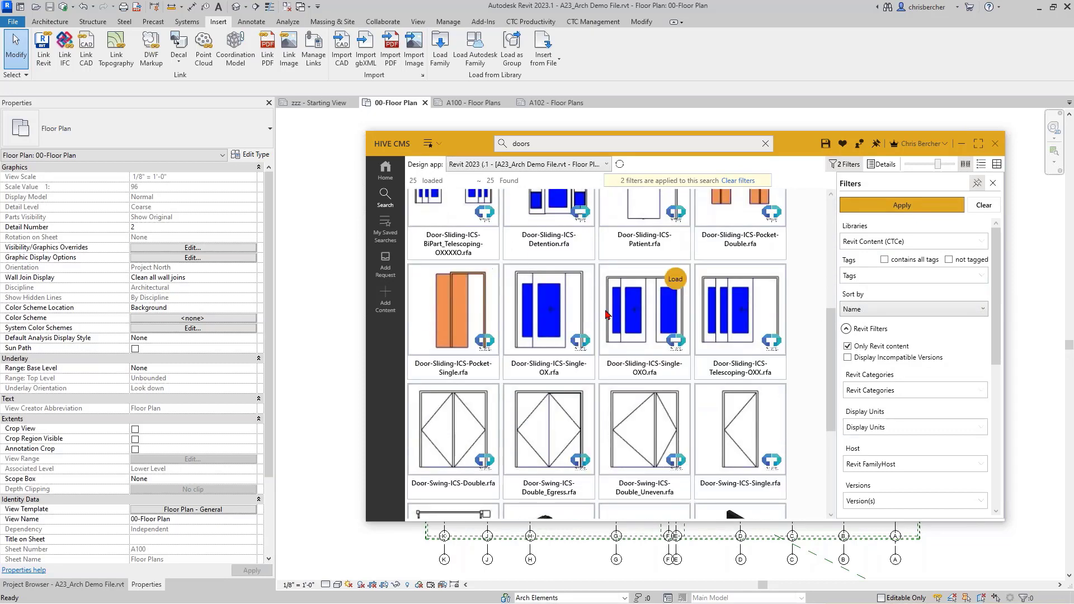
scroll(606, 315, up, 3)
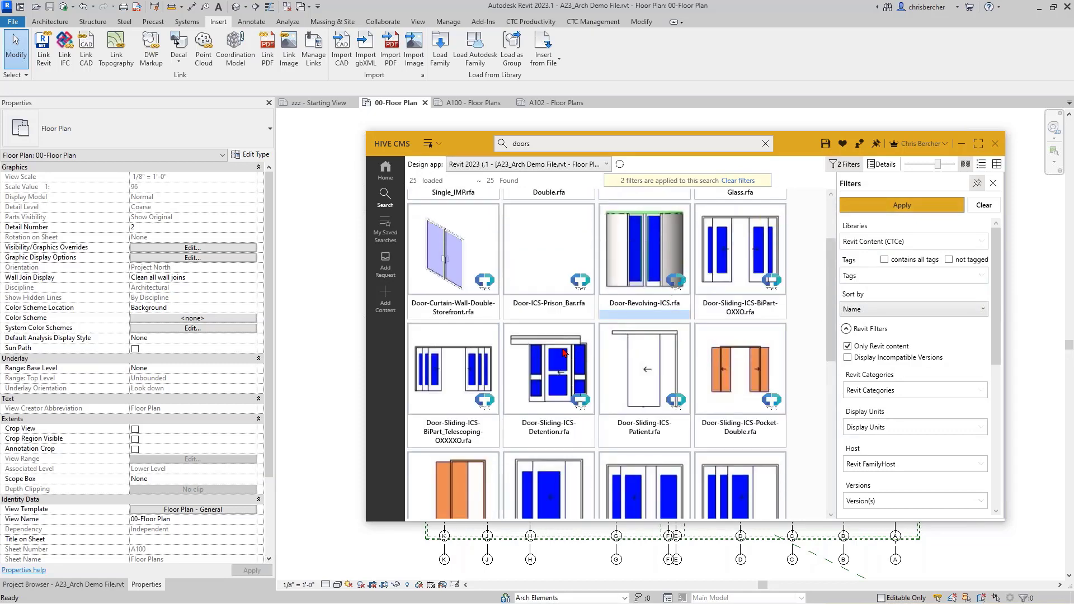
Step: Clear the filters to get 101 door results across all libraries, then browse the saved searches
click(983, 205)
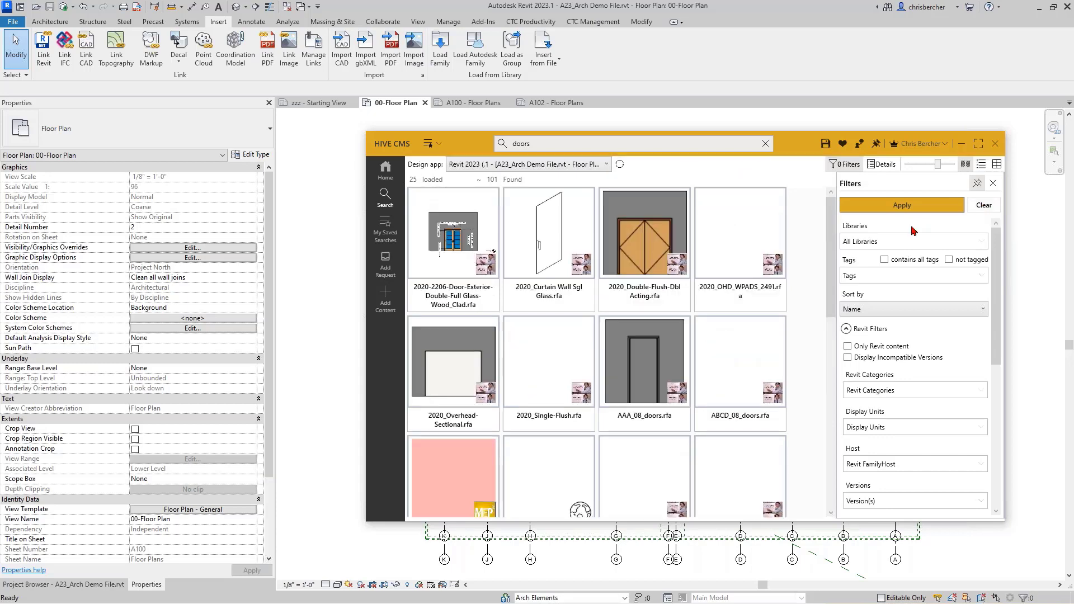
mouse_move(775, 242)
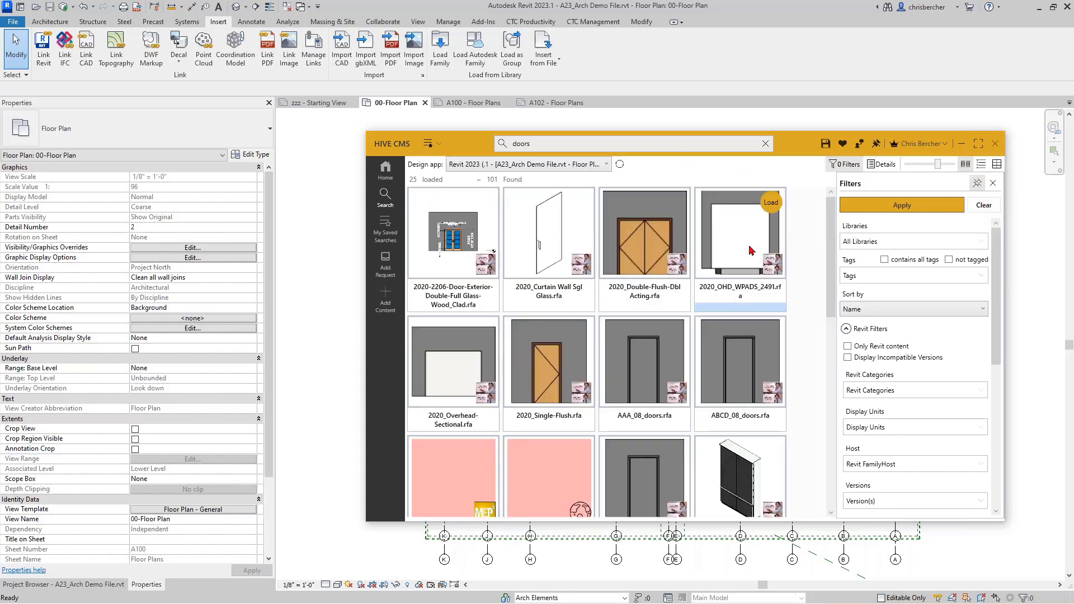
click(442, 145)
scroll(452, 251, down, 2)
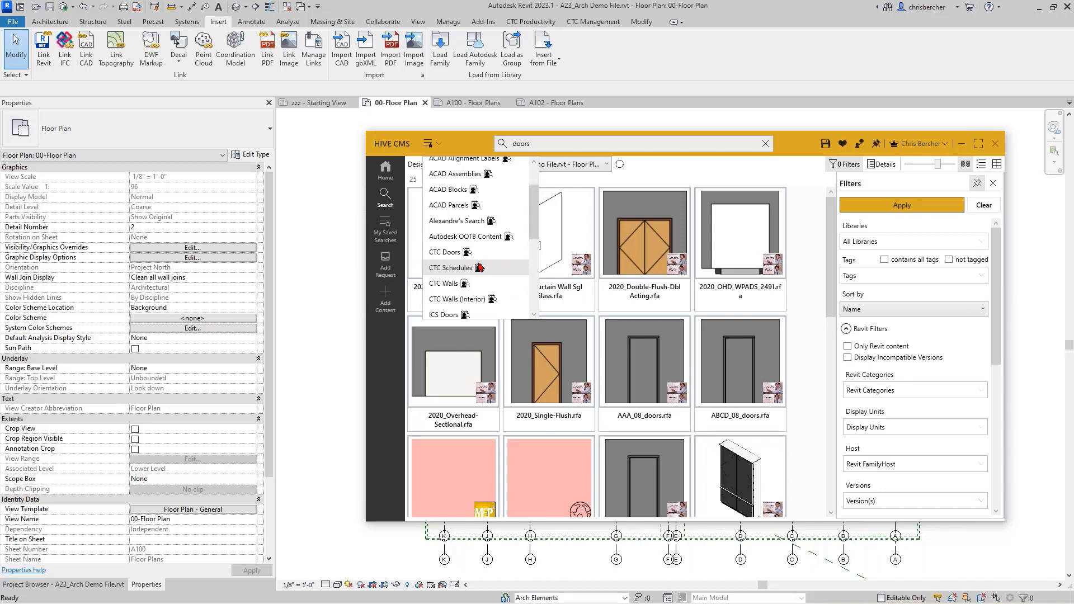
scroll(490, 249, down, 2)
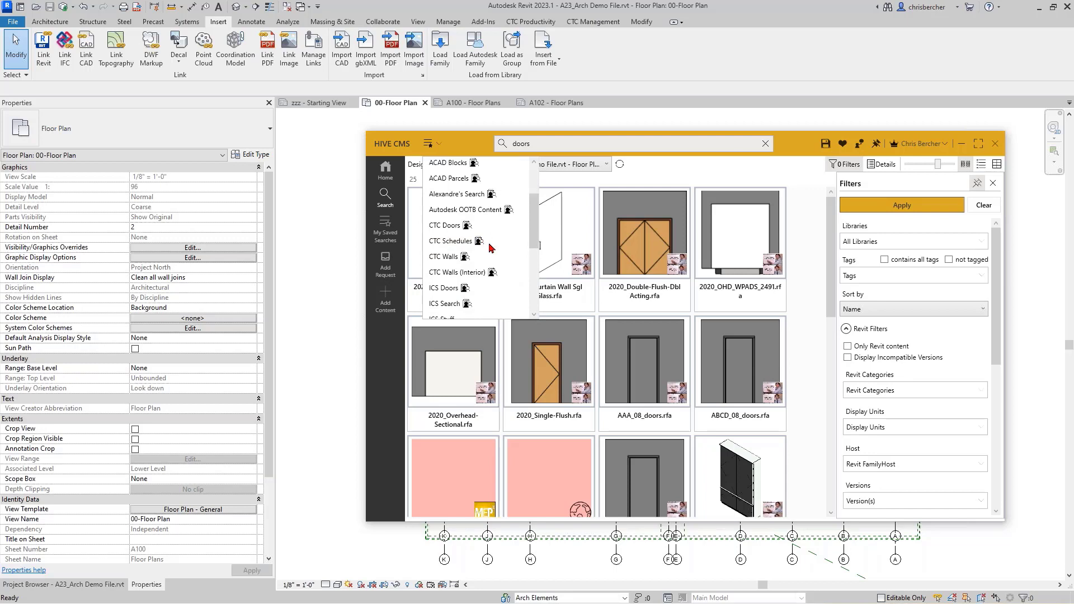
scroll(490, 248, up, 2)
scroll(489, 247, up, 2)
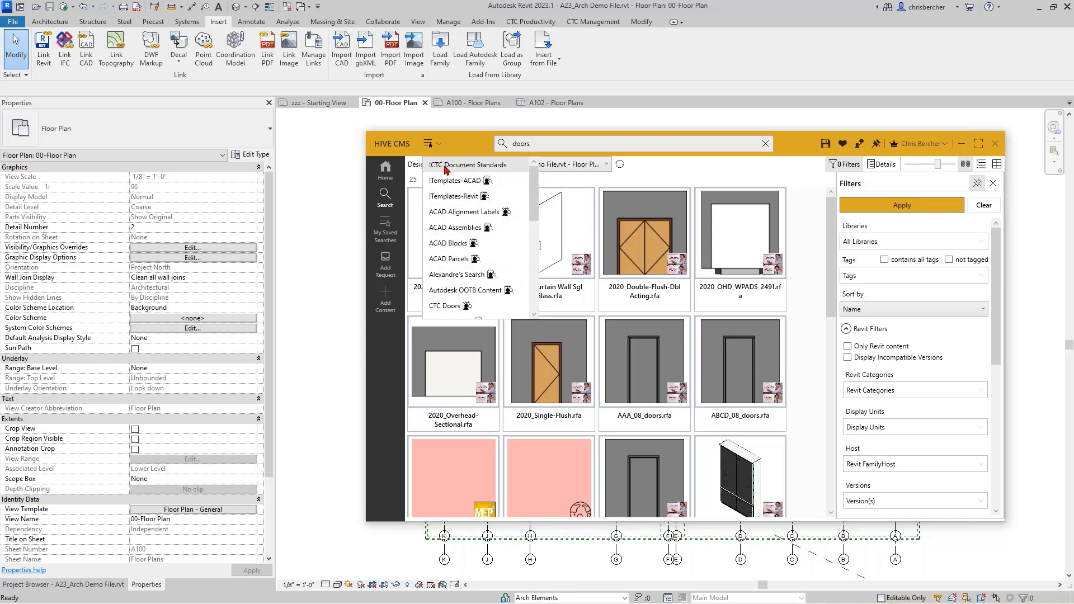
scroll(446, 170, down, 3)
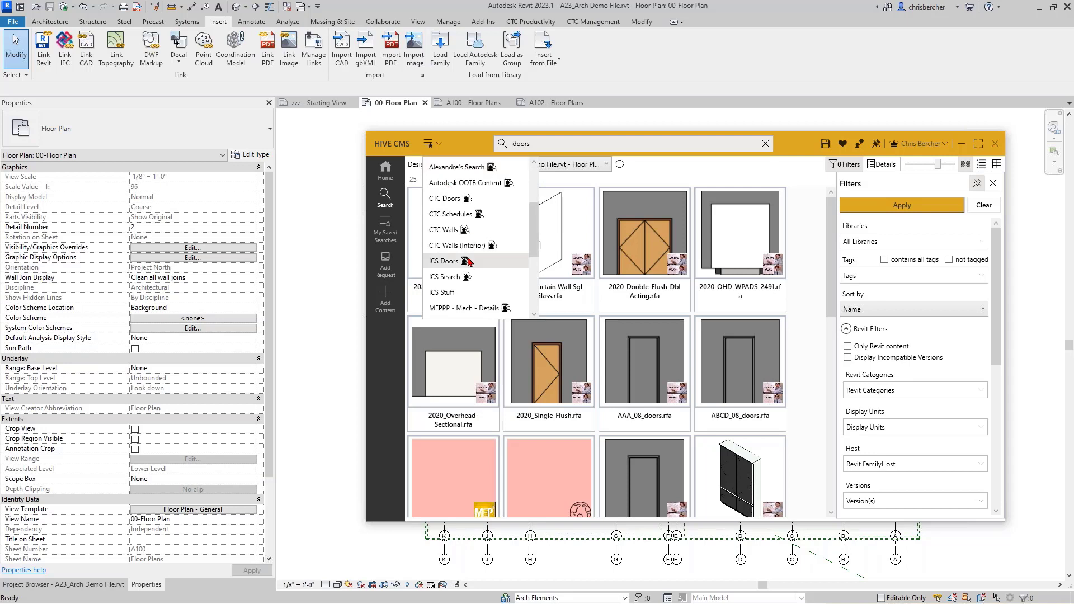
scroll(457, 274, down, 3)
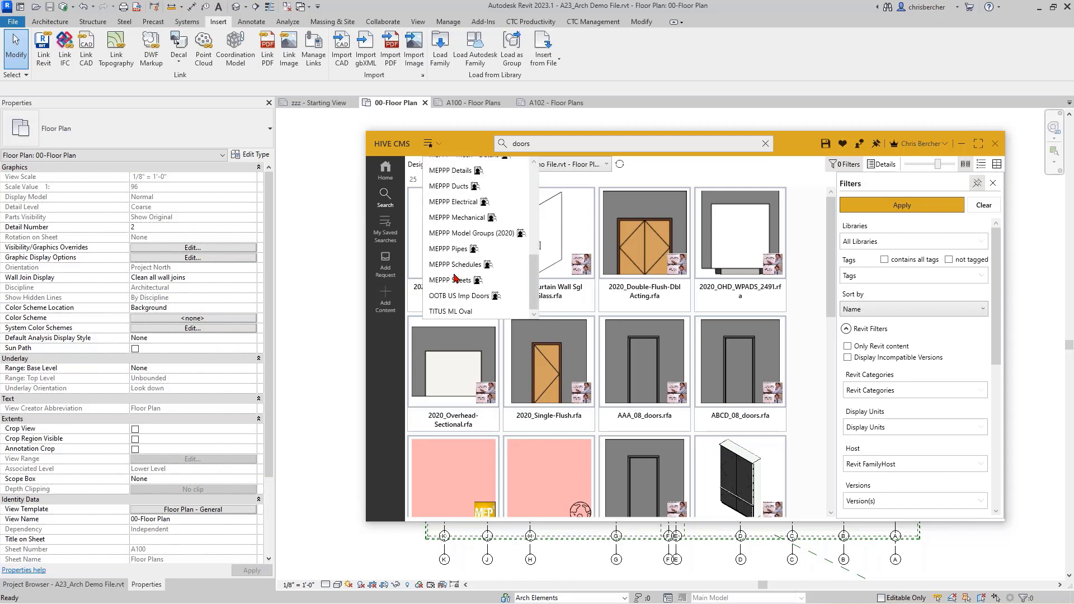
scroll(456, 263, up, 2)
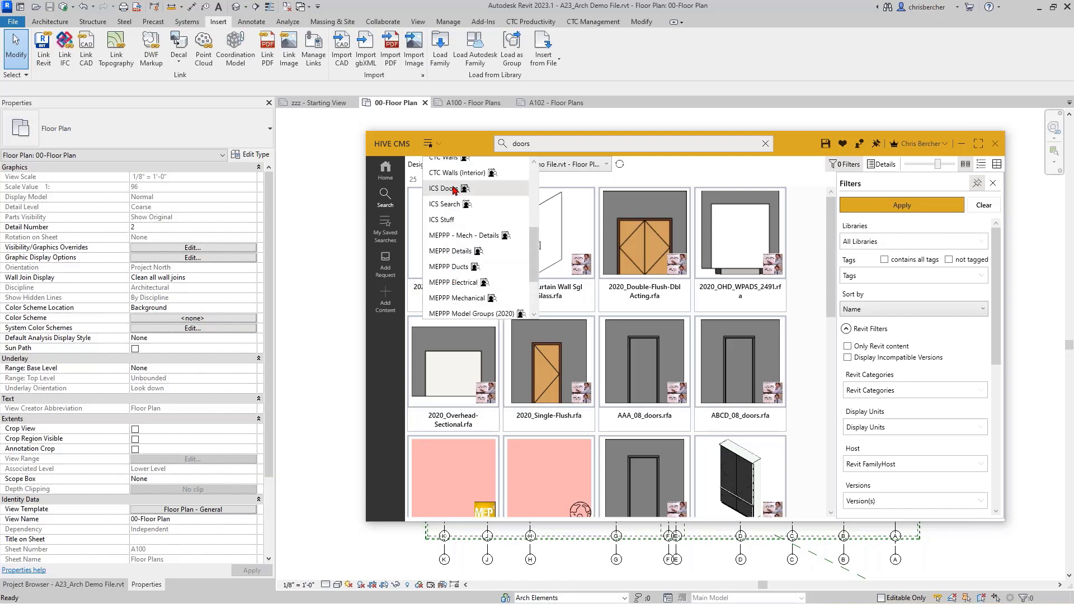
scroll(450, 207, up, 2)
Step: Run the CTC Walls saved search, select the WL_Int_Type A_8" wall, then run the schedules search
click(448, 184)
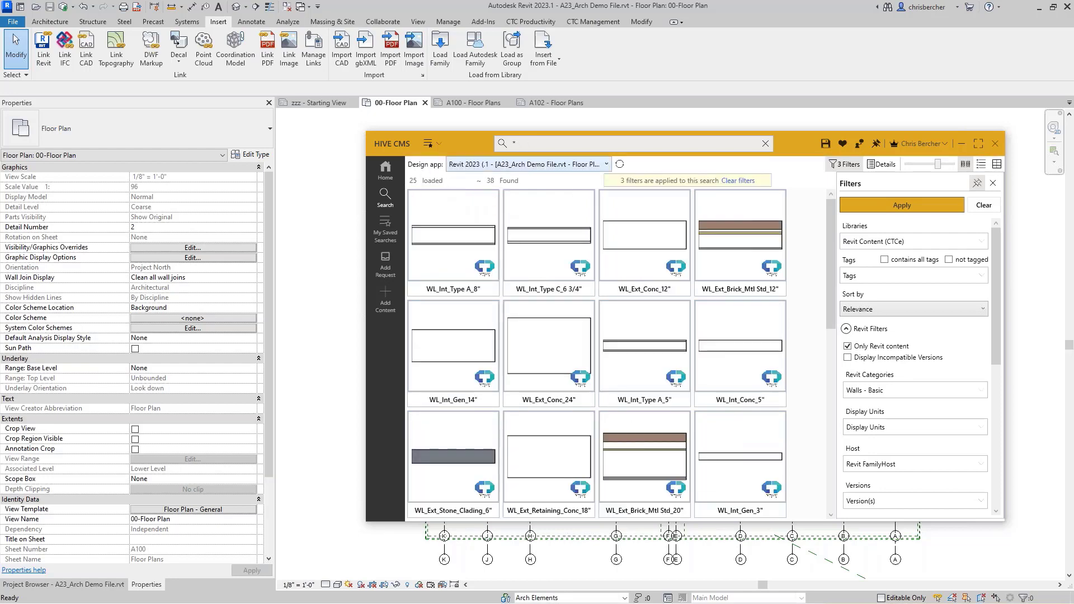
mouse_move(470, 229)
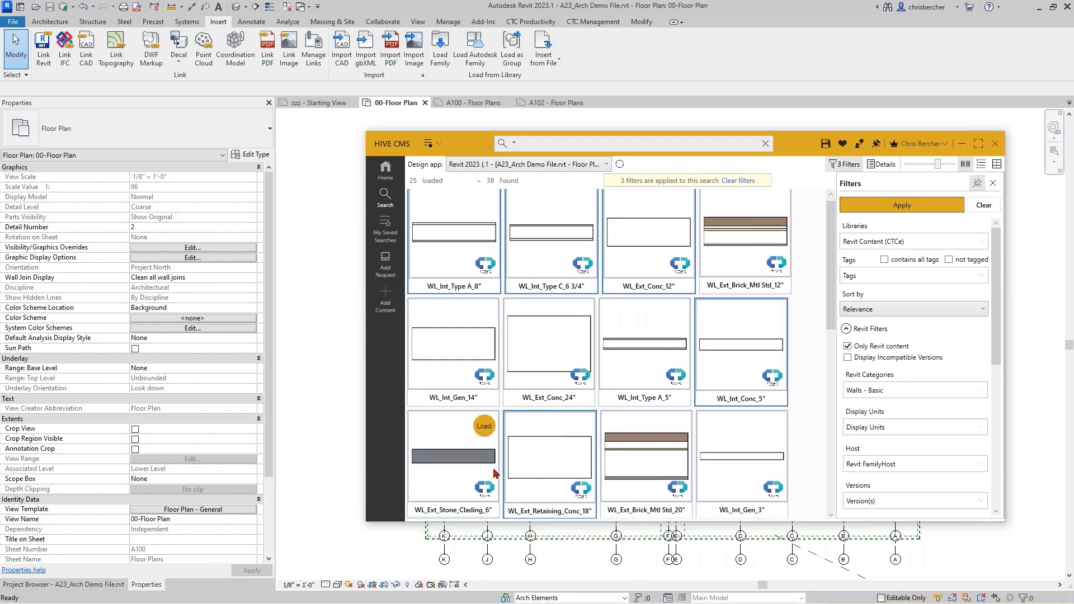
scroll(540, 421, down, 1)
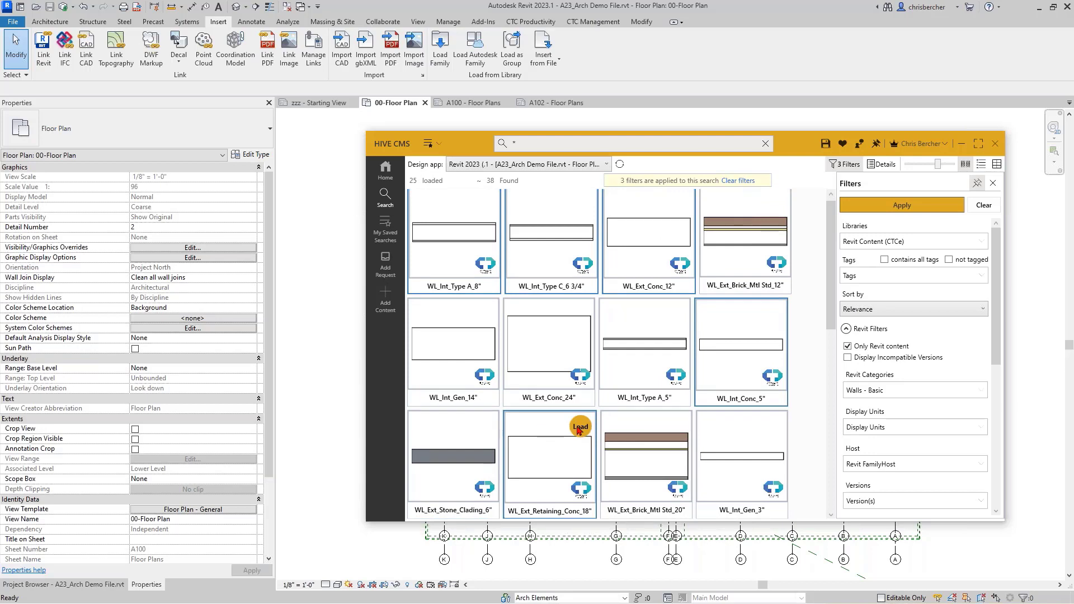
click(471, 238)
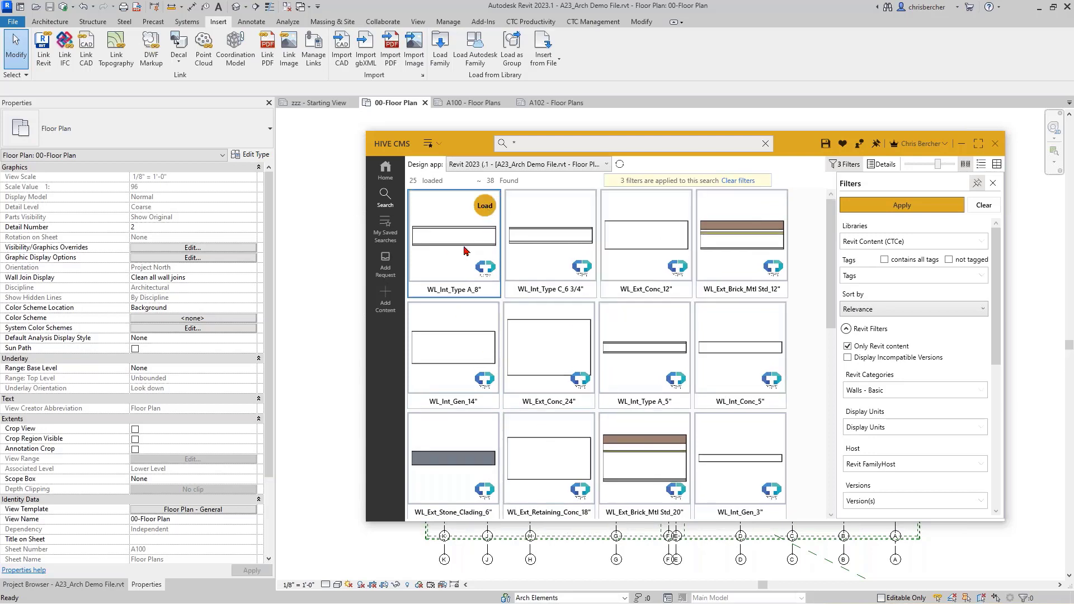
click(437, 145)
click(472, 185)
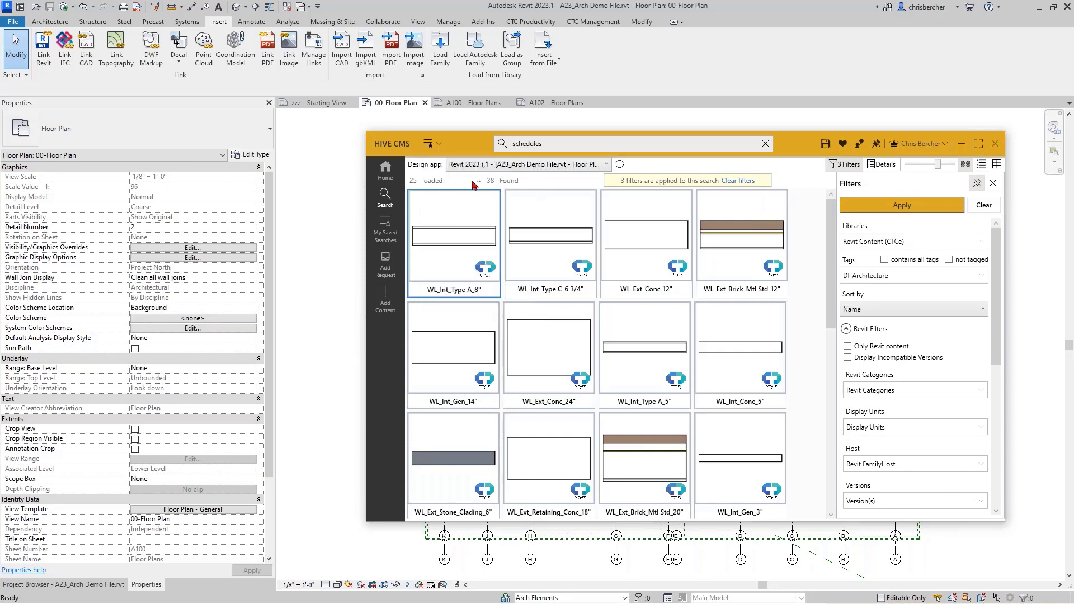
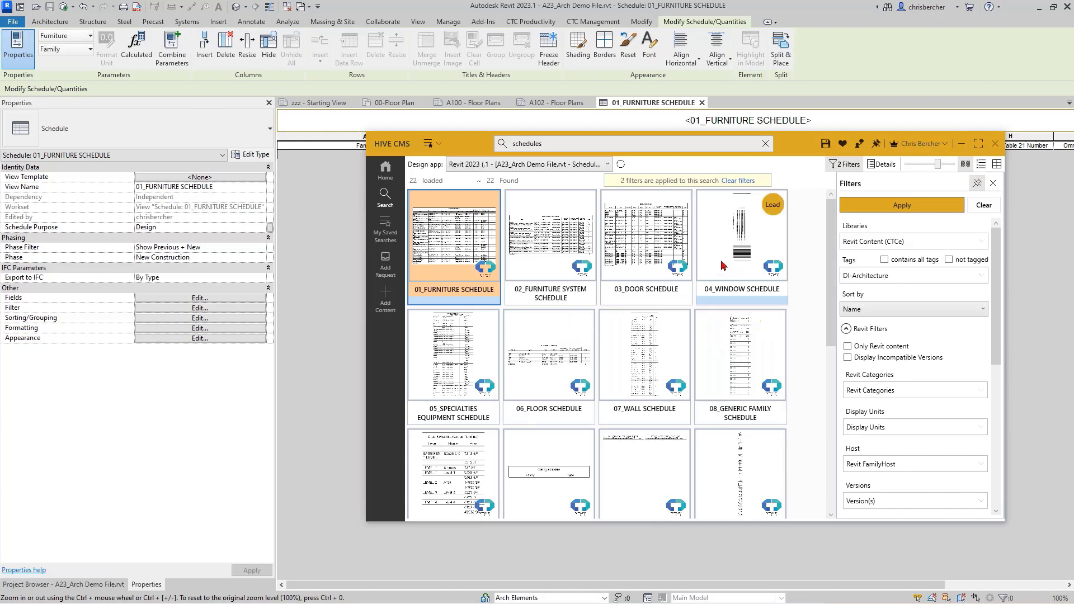
Step: Load the 03_DOOR SCHEDULE into the project, then list the saved searches down to the MEPPP entries
click(678, 206)
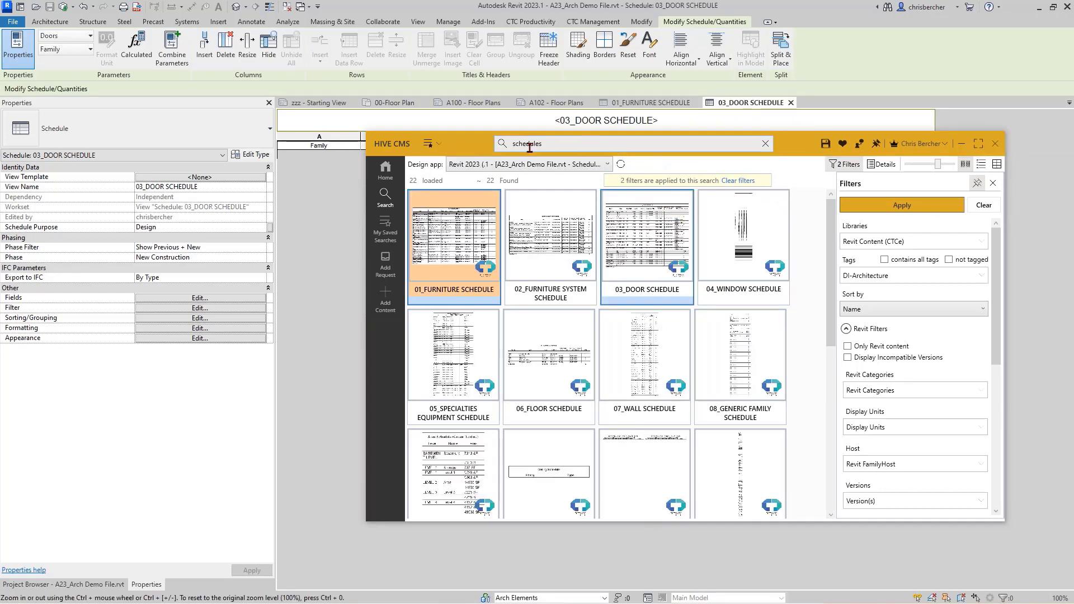
drag(456, 148, 493, 161)
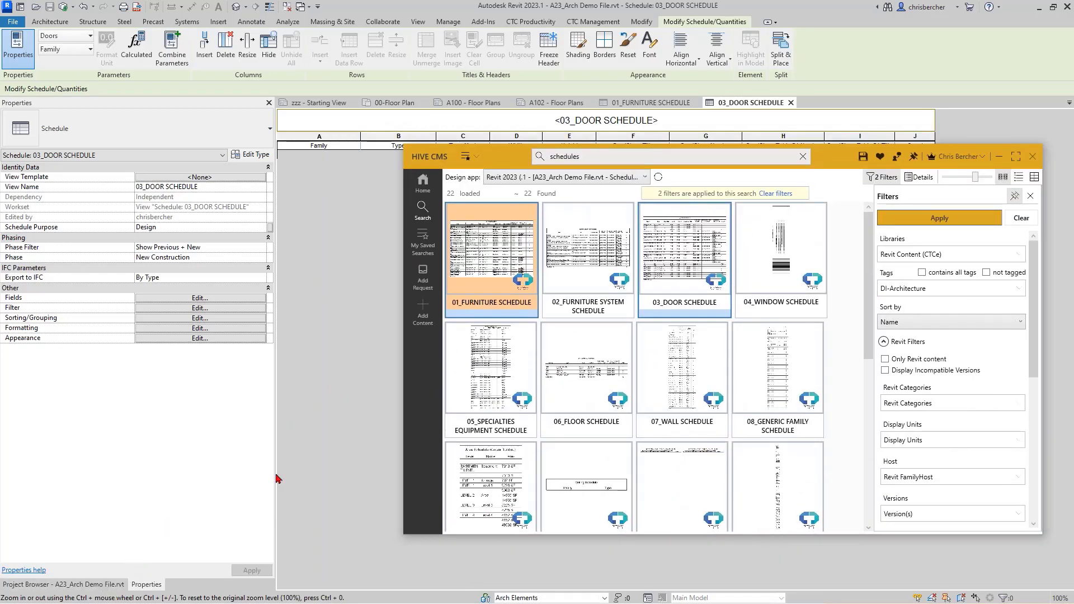
click(468, 157)
scroll(496, 305, down, 5)
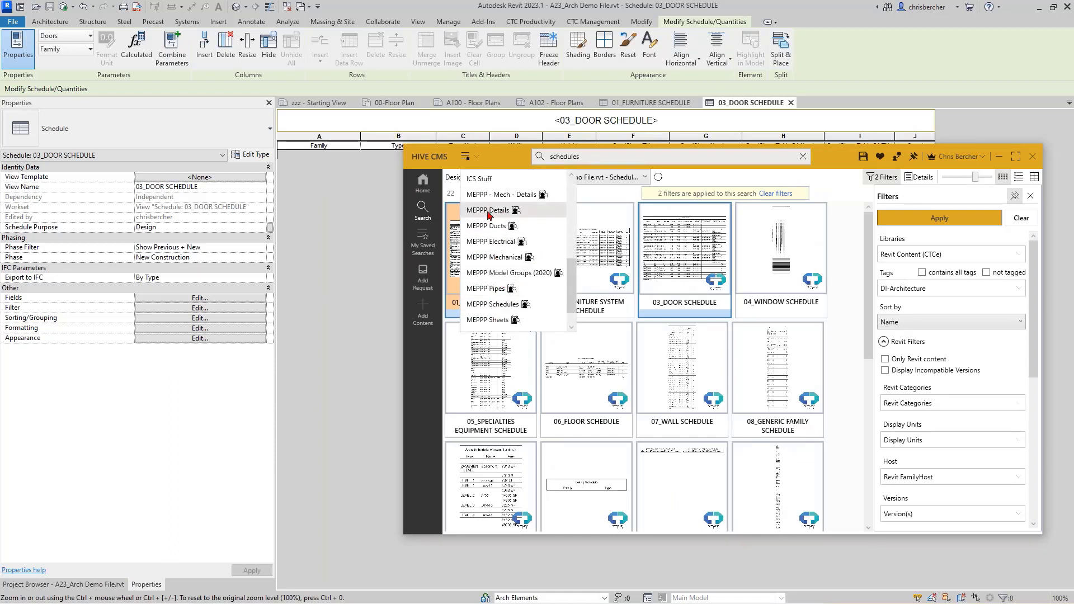
Step: Run the MEPPP Details saved search, browse its results, then clear the filters to search all libraries
click(495, 209)
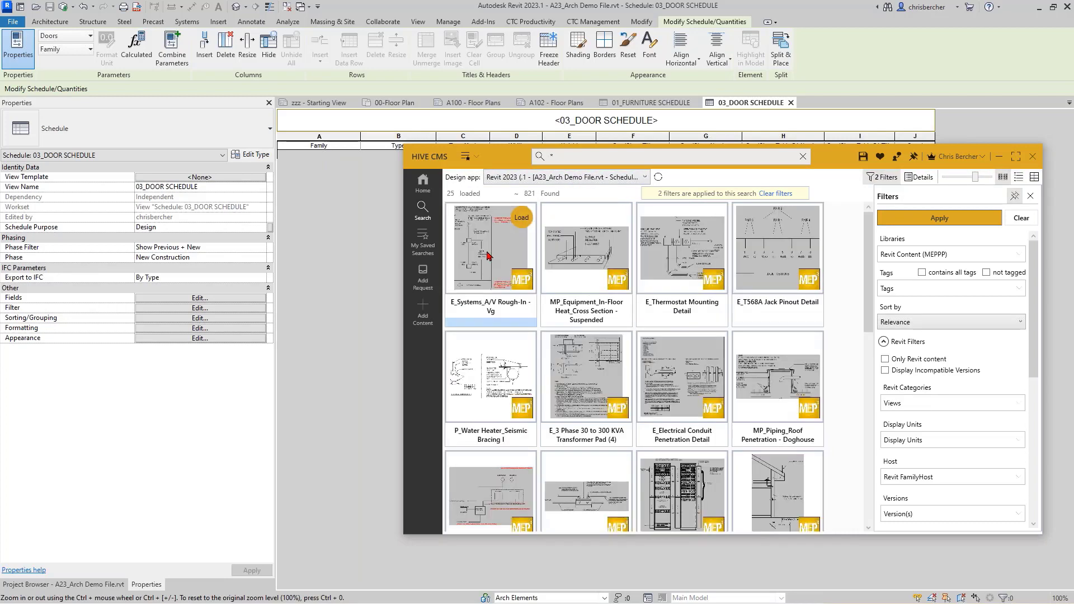
scroll(620, 424, down, 3)
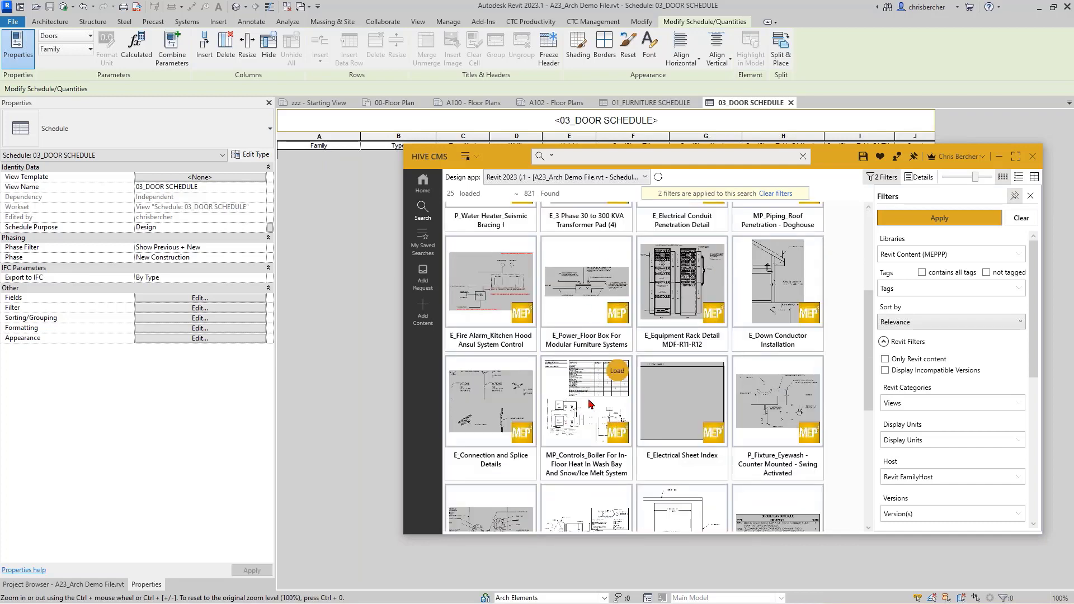
scroll(595, 366, down, 5)
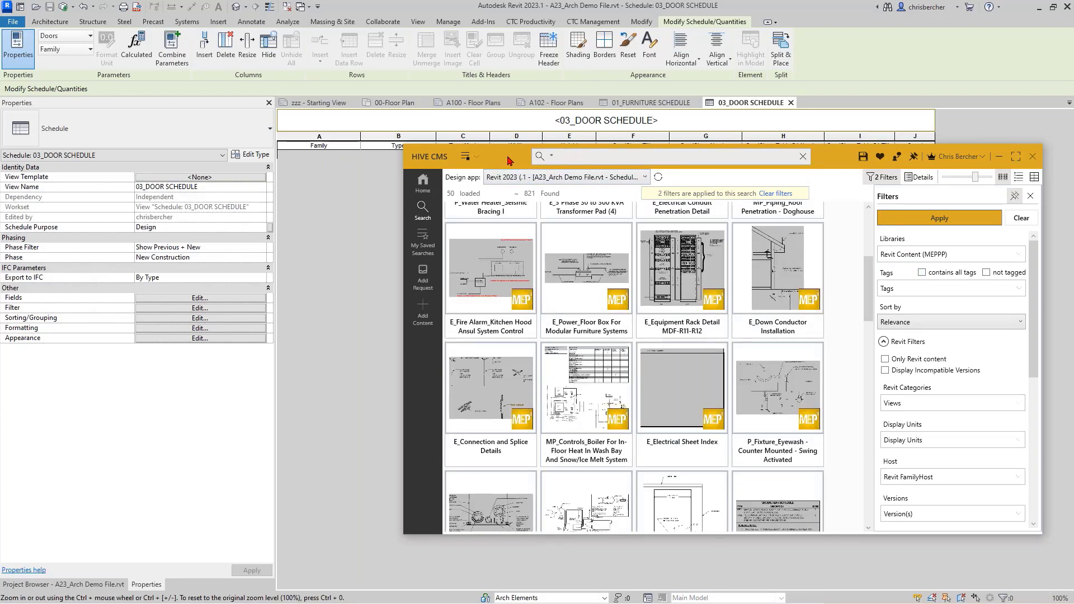
click(1021, 218)
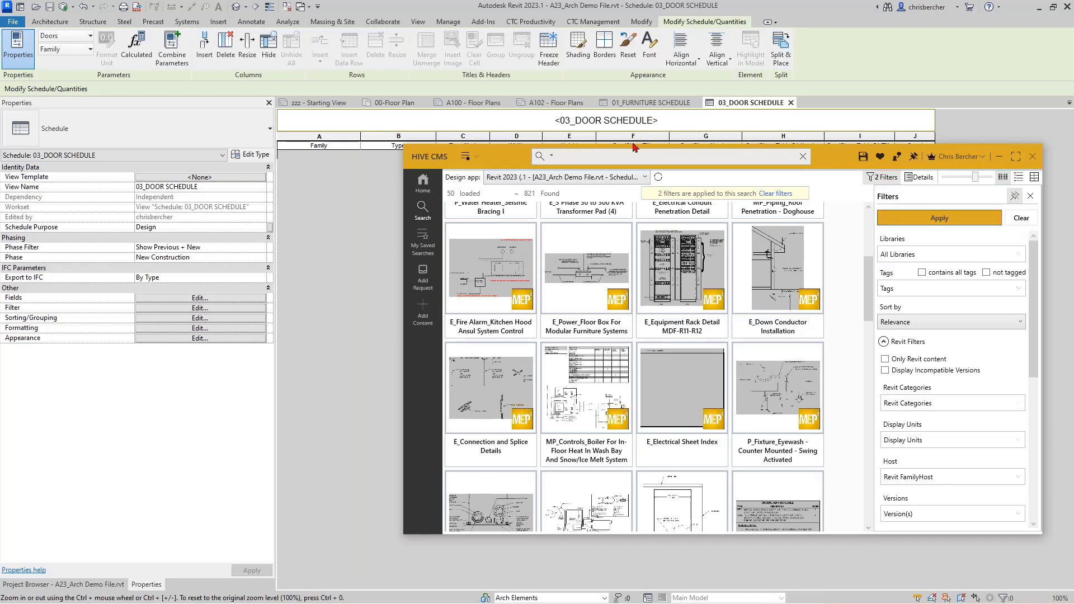
click(609, 157)
Step: Search all libraries for 'Details' and browse the 10284 results
text(De)
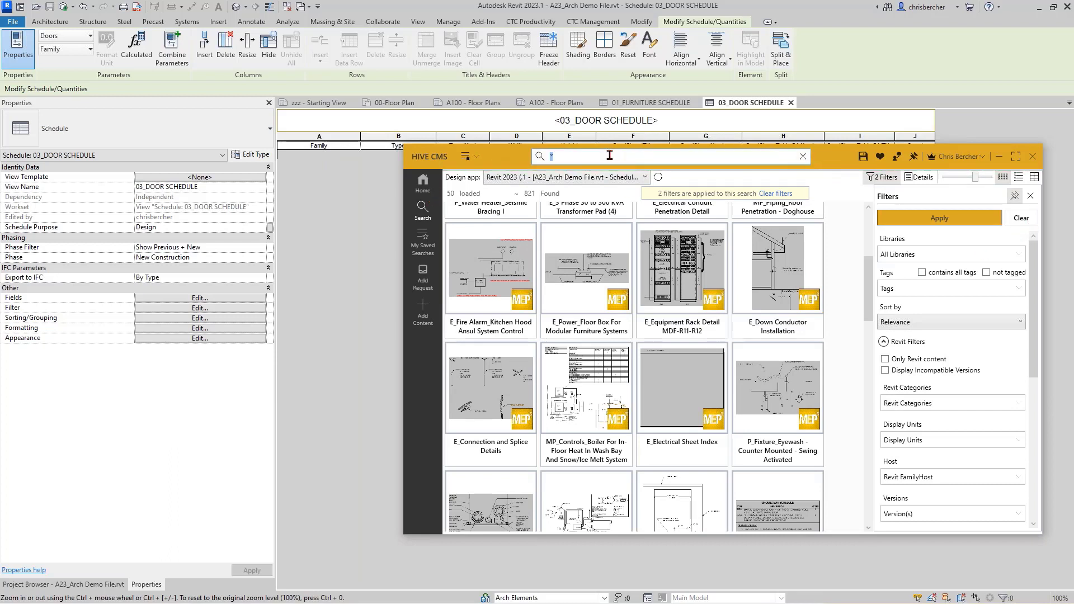
text(tails)
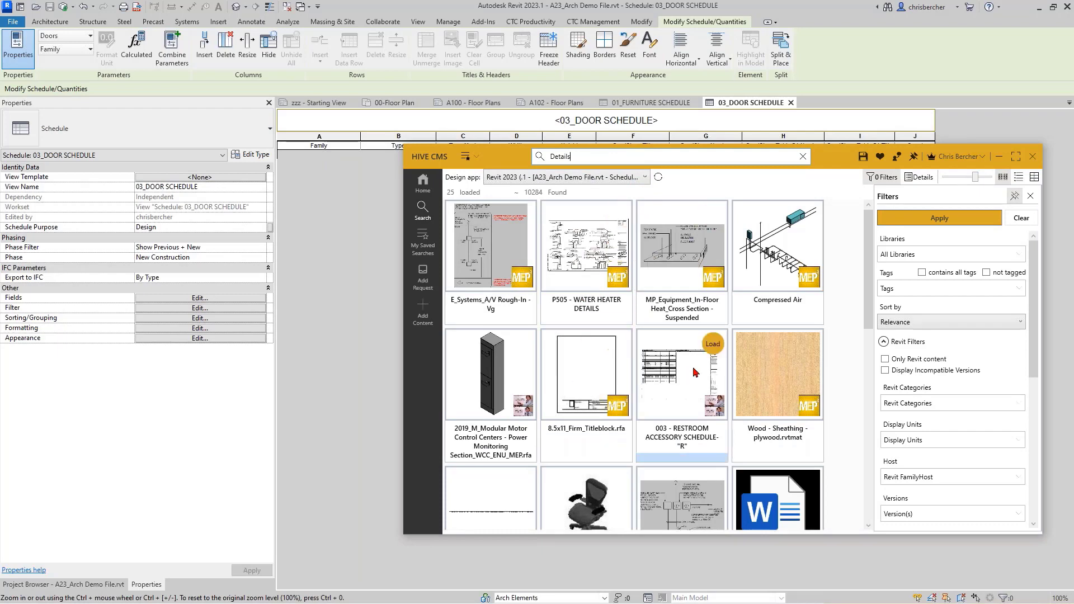
scroll(670, 361, down, 3)
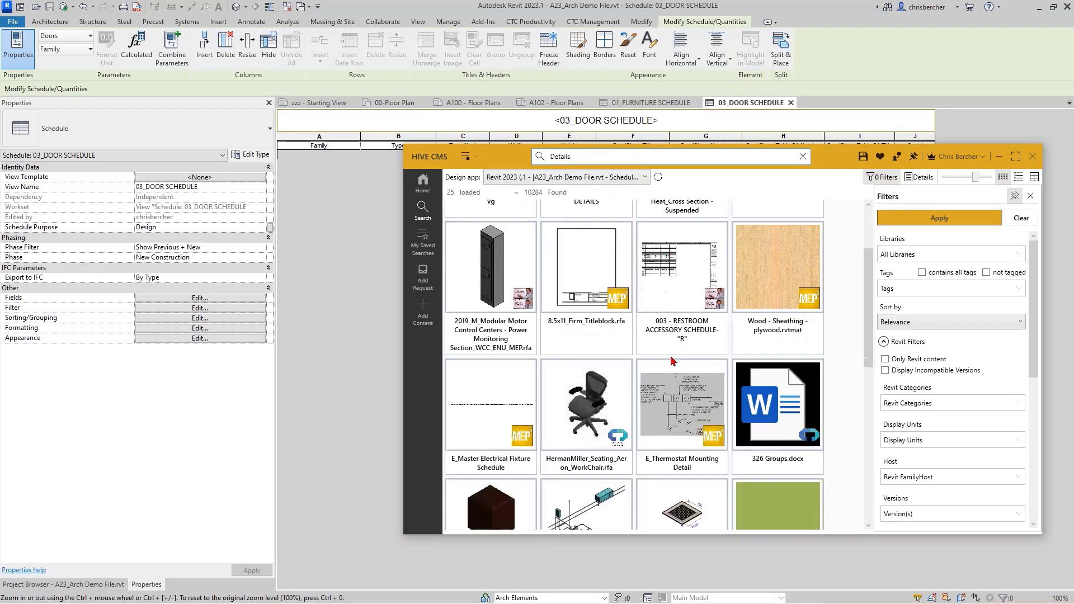
scroll(718, 332, up, 3)
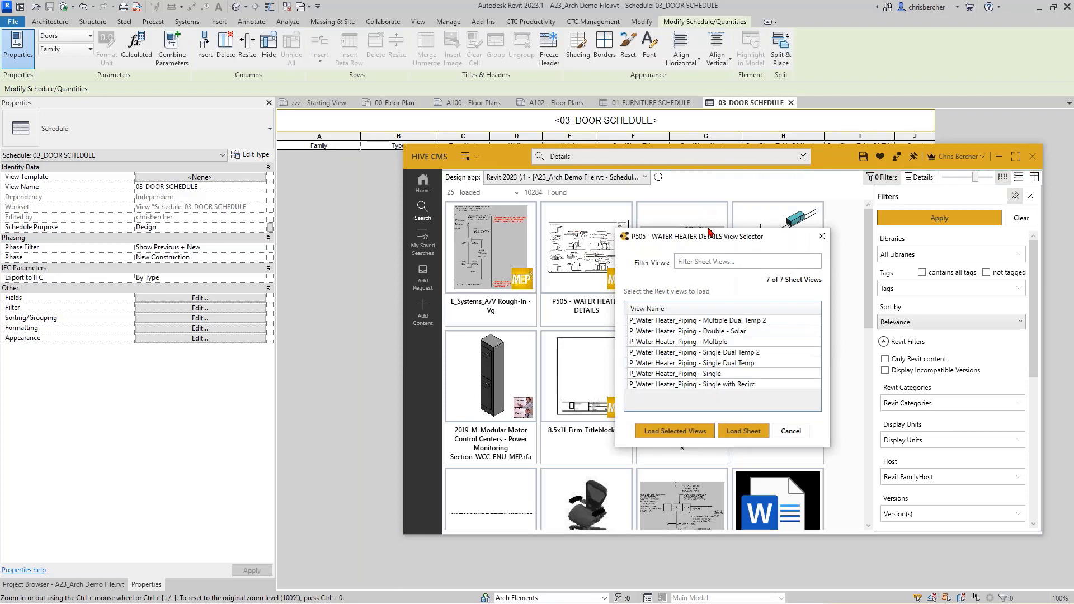
Step: Load the P505 - WATER HEATER DETAILS sheet with its Multiple and Single Dual Temp piping views
drag(709, 233, 359, 147)
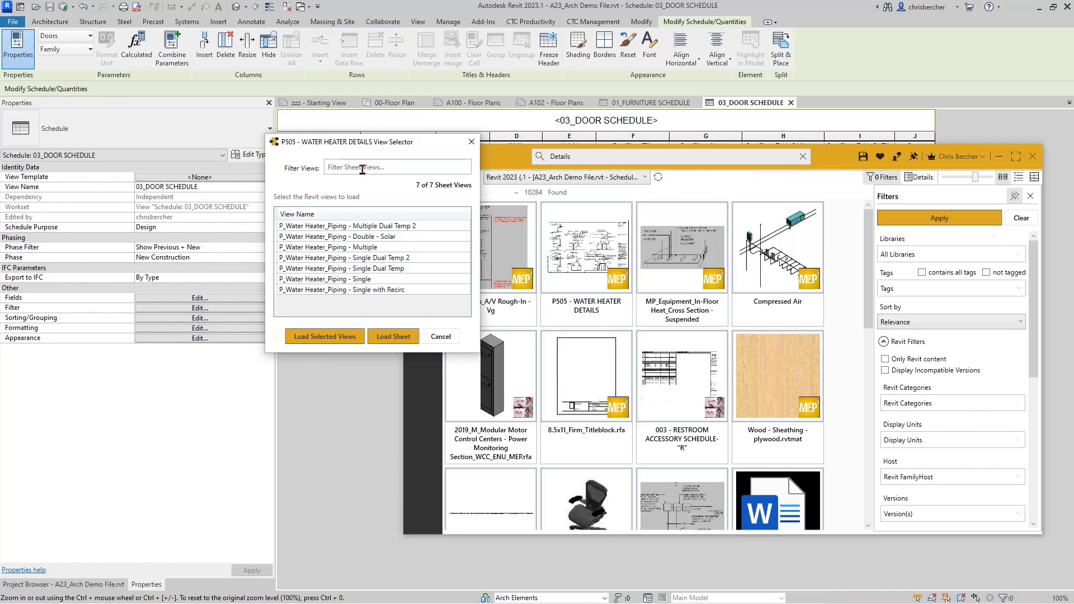
click(358, 248)
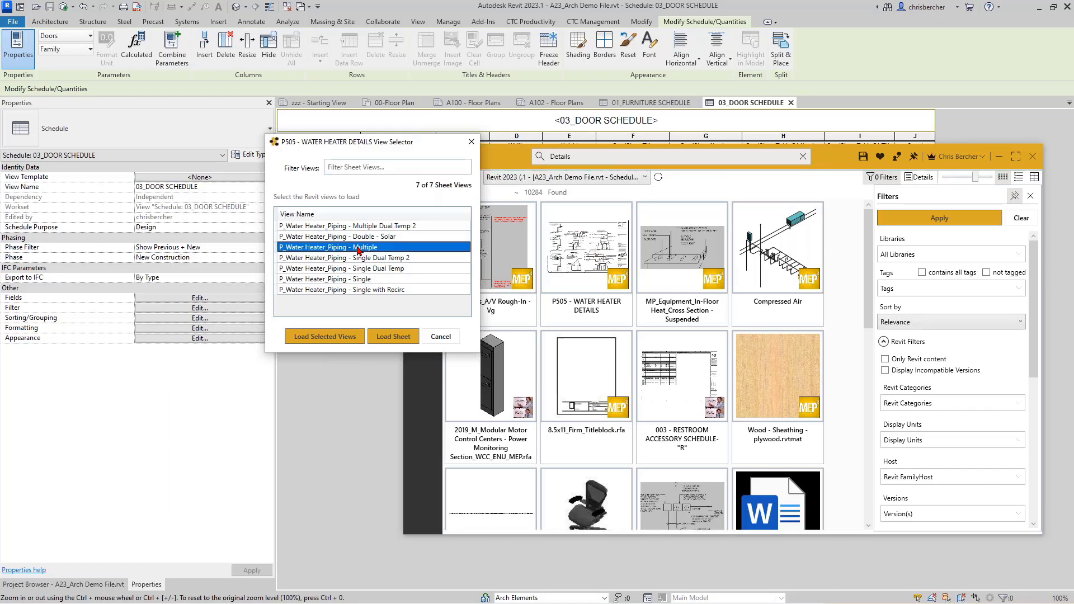
ctrl+click(344, 269)
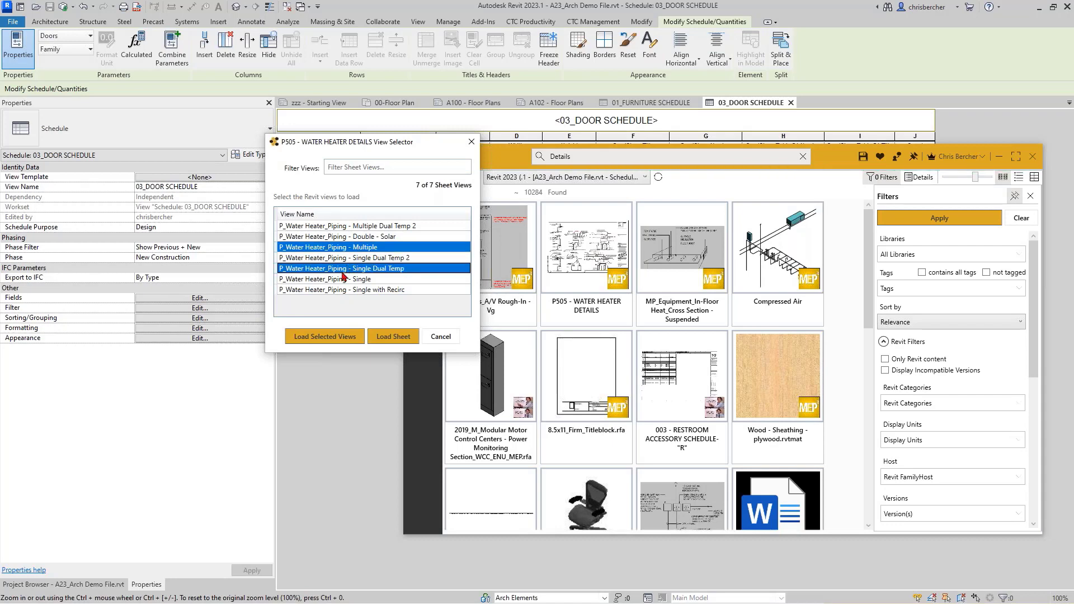
click(393, 336)
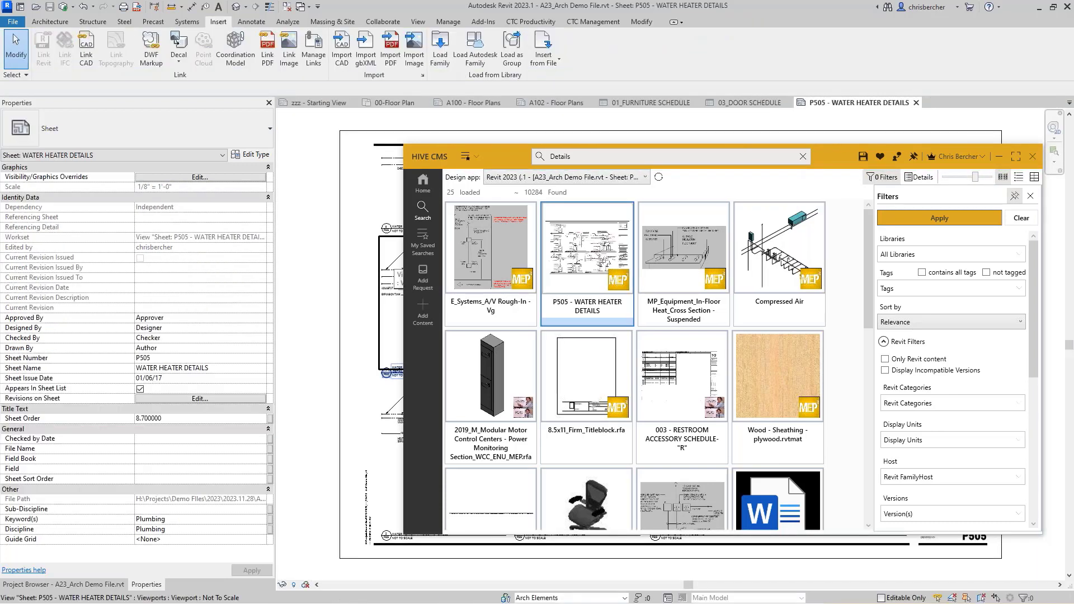
Step: Hide the HIVE CMS window and switch to the A102 - Floor Plans sheet
drag(517, 159, 133, 162)
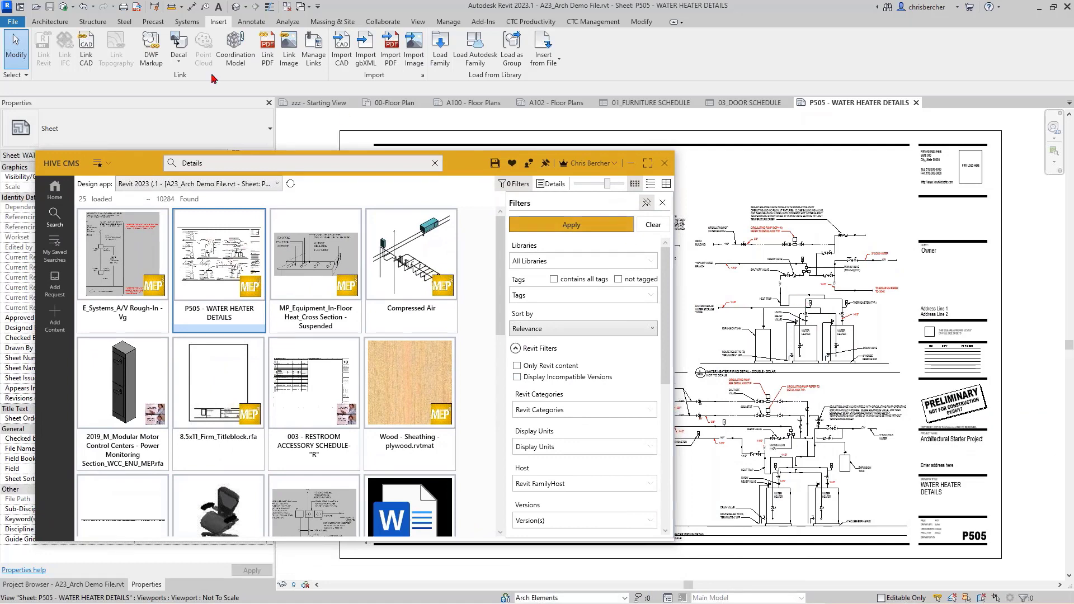
click(631, 163)
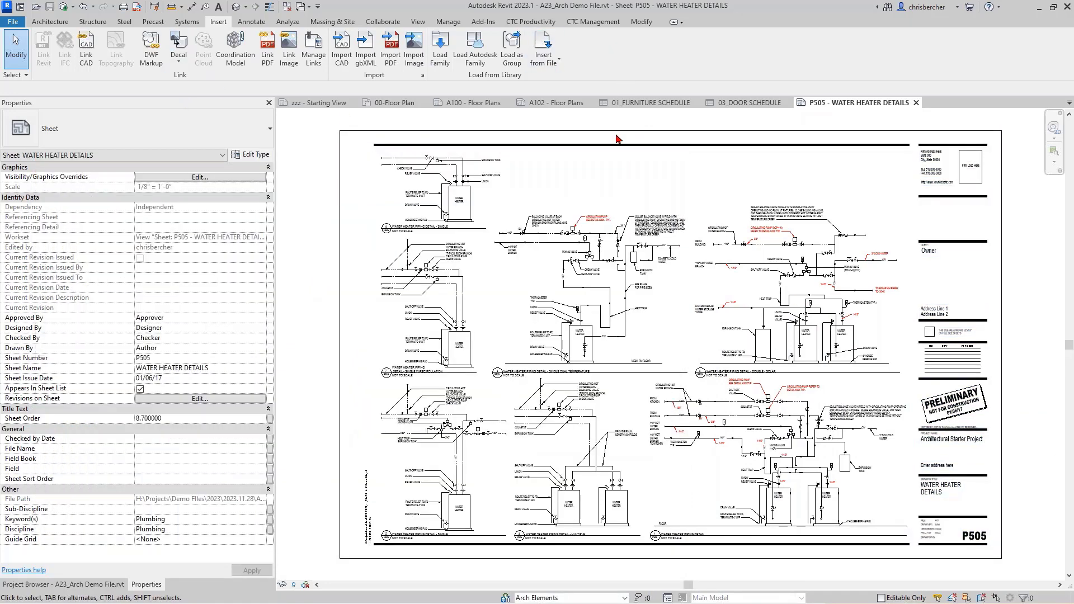
click(573, 104)
Step: Select the floor plan viewport on A102 and show the Project Browser
middle_drag(854, 226, 622, 309)
scroll(699, 230, up, 1)
scroll(675, 265, up, 2)
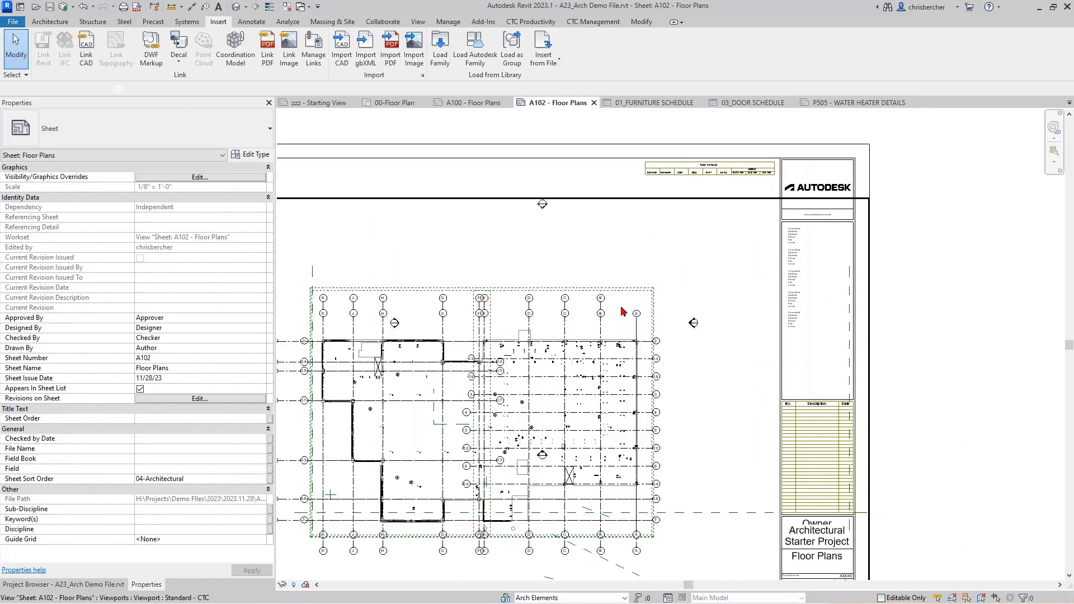
click(621, 308)
middle_drag(688, 213, 739, 211)
click(92, 584)
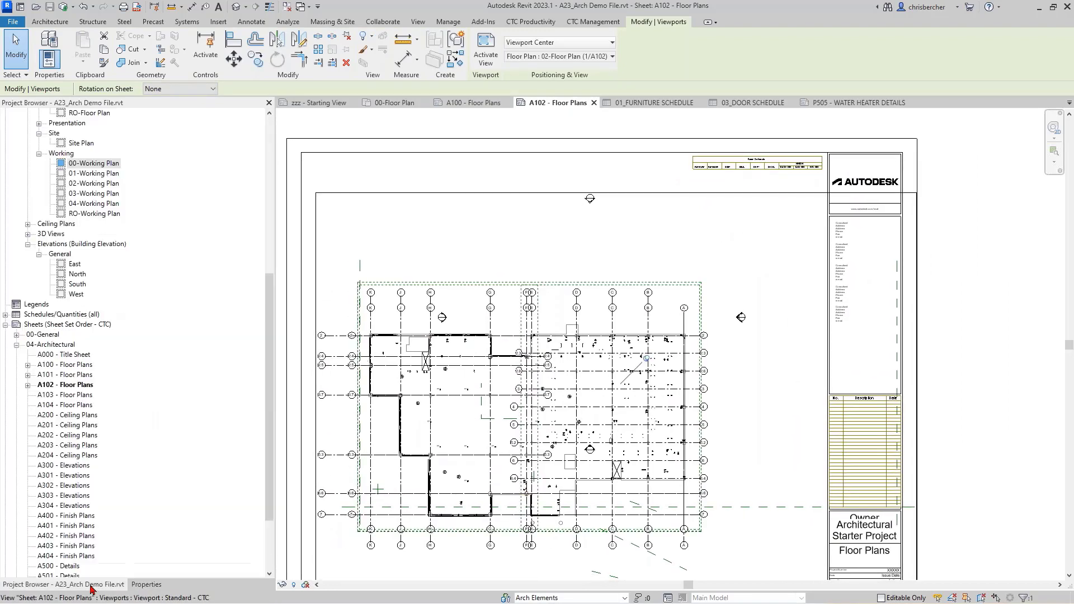
Step: Create a new legend view, Legend 1, from the Legends category
right_click(33, 308)
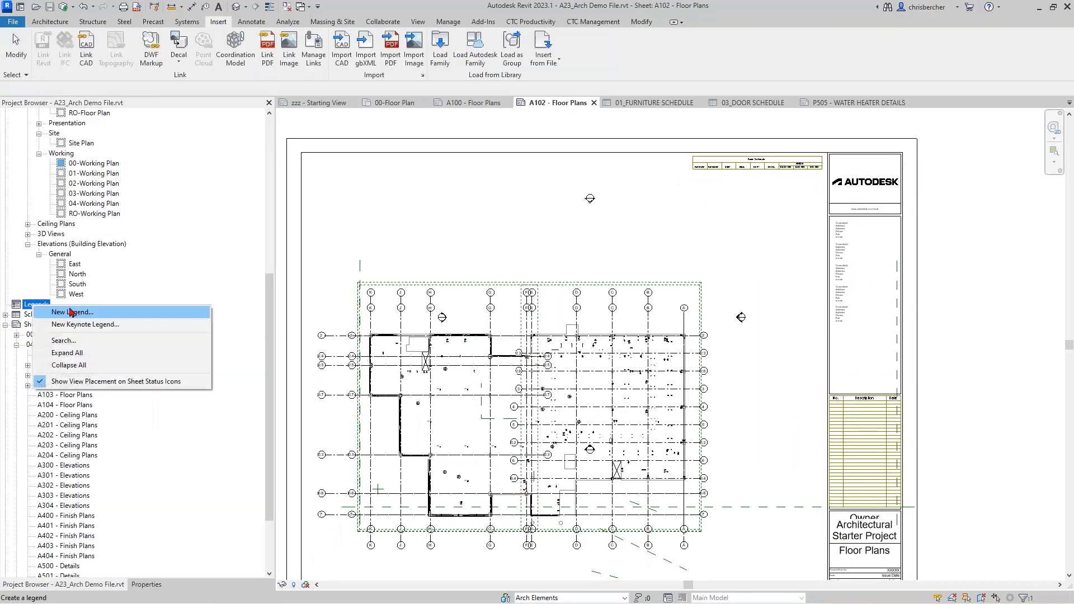
click(71, 311)
click(539, 336)
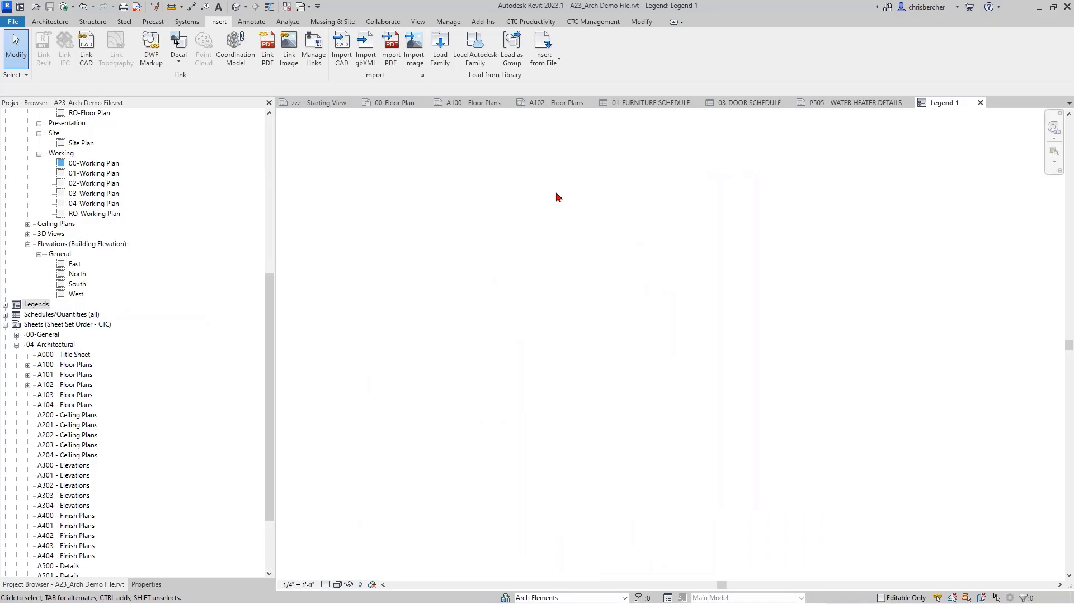
scroll(284, 75, down, 1)
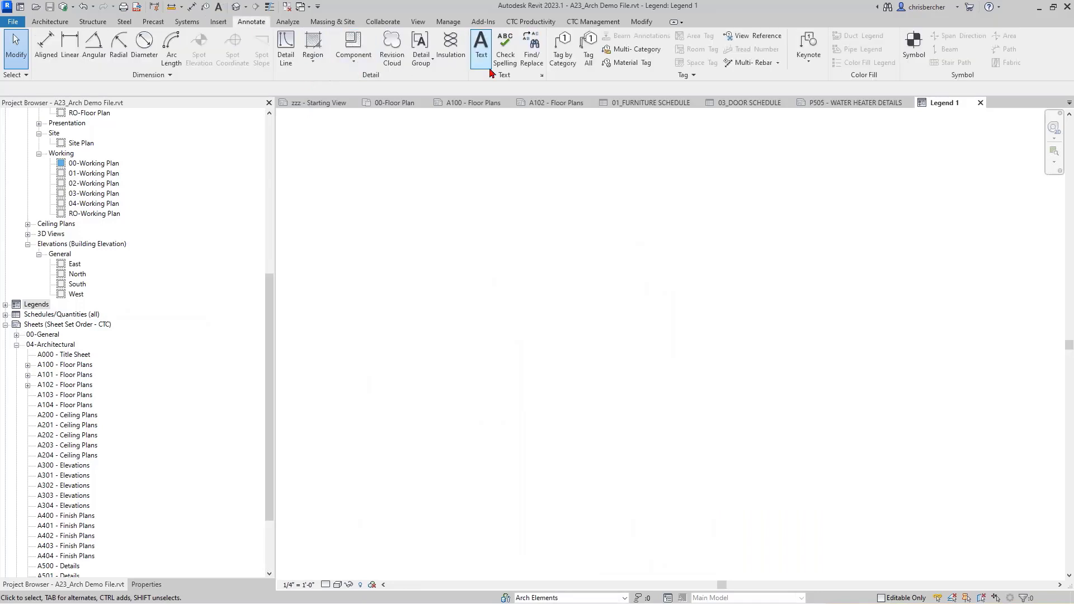
Step: Place a wrapping text note reading 'NOTES' in Legend 1
click(482, 49)
drag(498, 222, 759, 256)
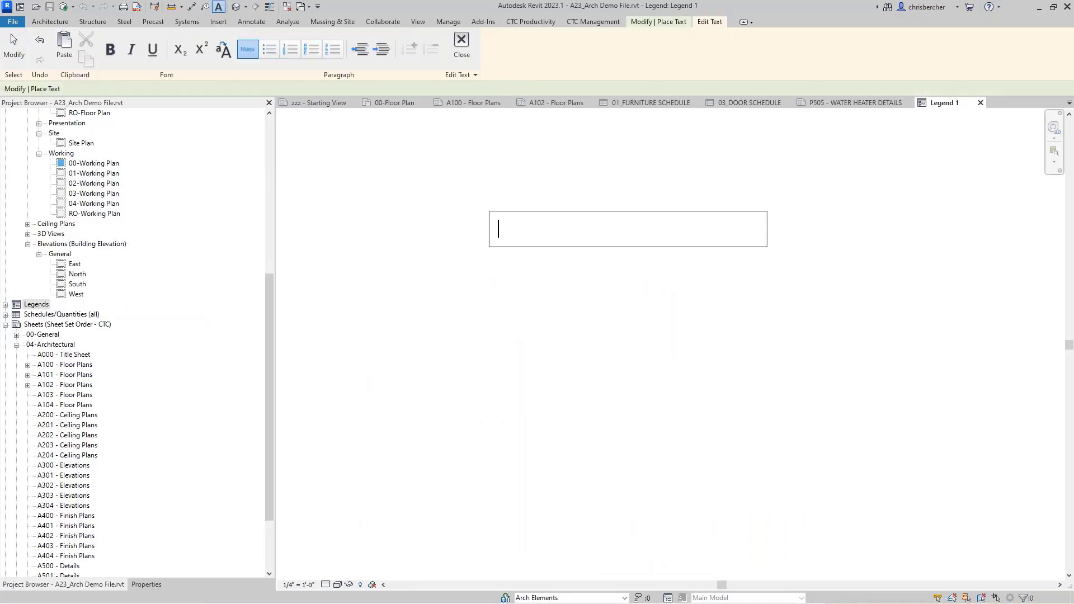
text(NOTES)
click(759, 257)
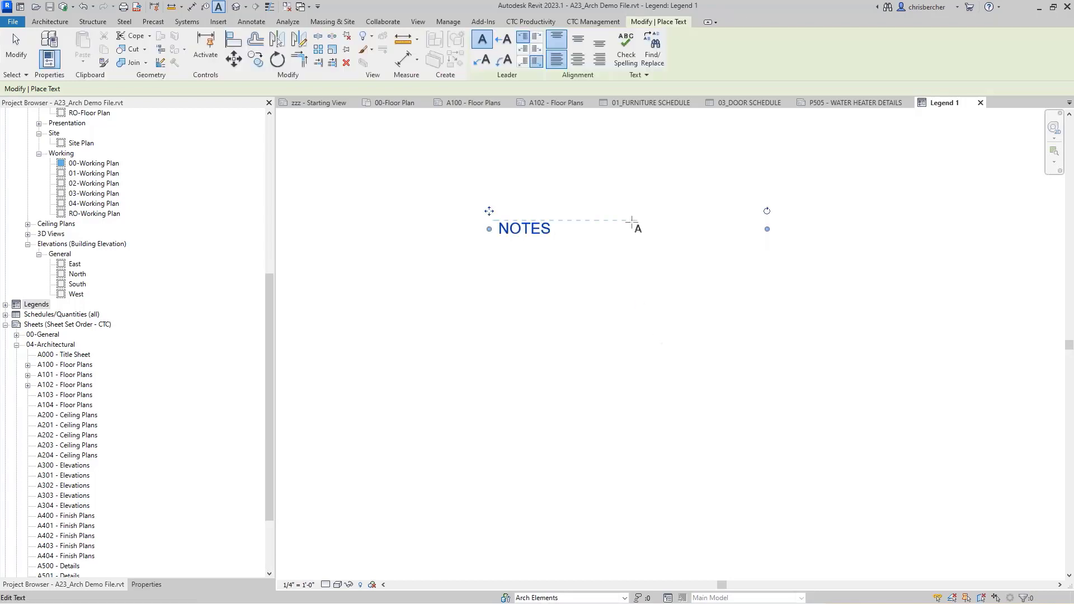
Step: Copy 'NOTES' into the note four times on separate lines, then finish editing
click(531, 229)
key(ctrl+a)
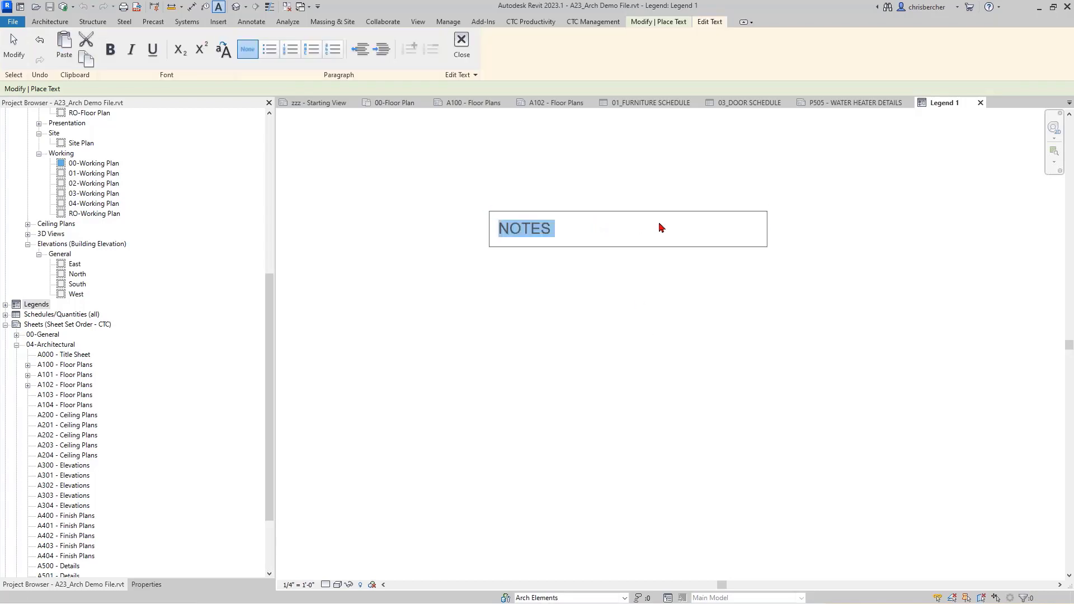
key(ctrl+c)
key(End)
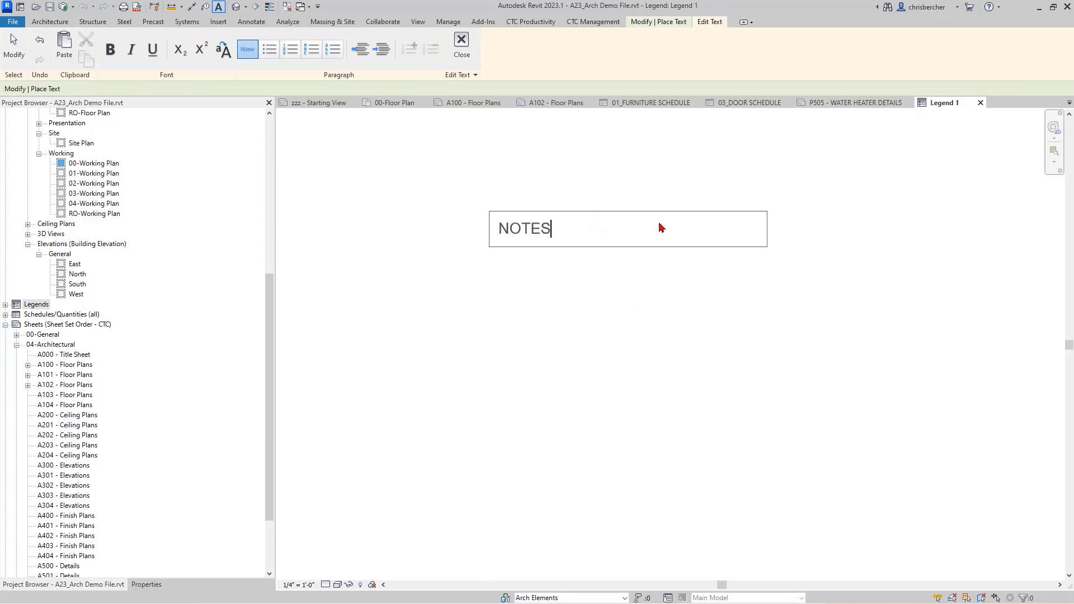
key(Return)
key(ctrl+v)
key(Return)
key(Return)
key(ctrl+v)
key(Return)
key(Return)
key(Return)
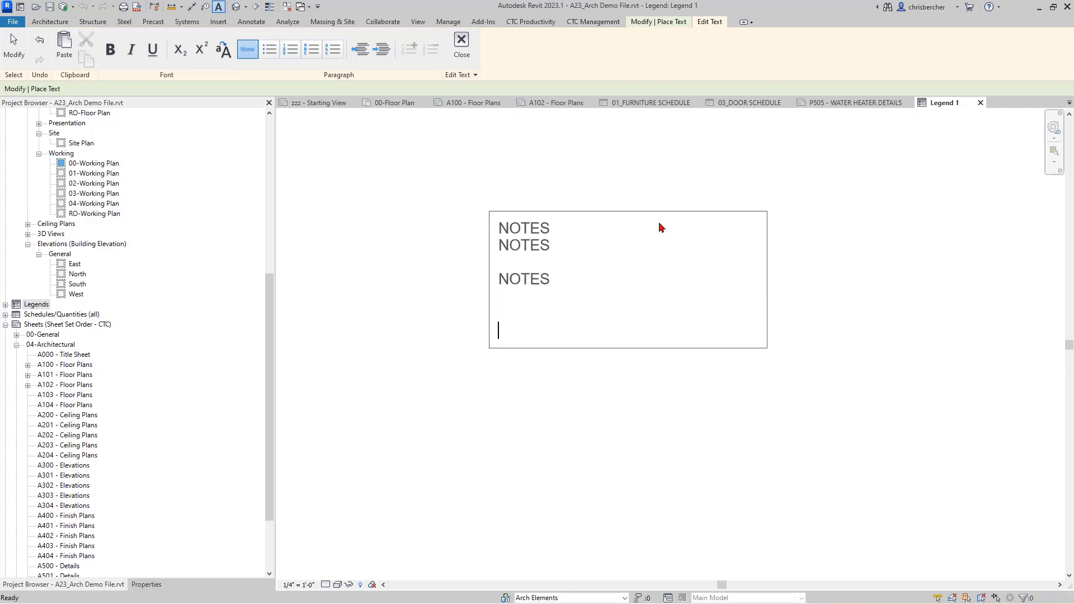
key(ctrl+v)
key(Escape)
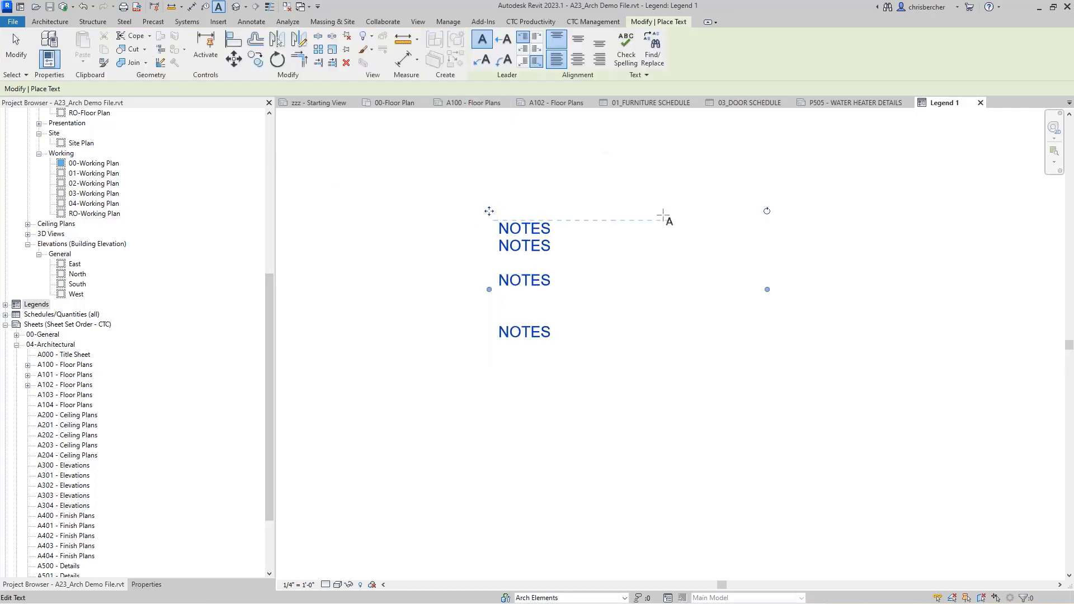
key(Escape)
key(Escape)
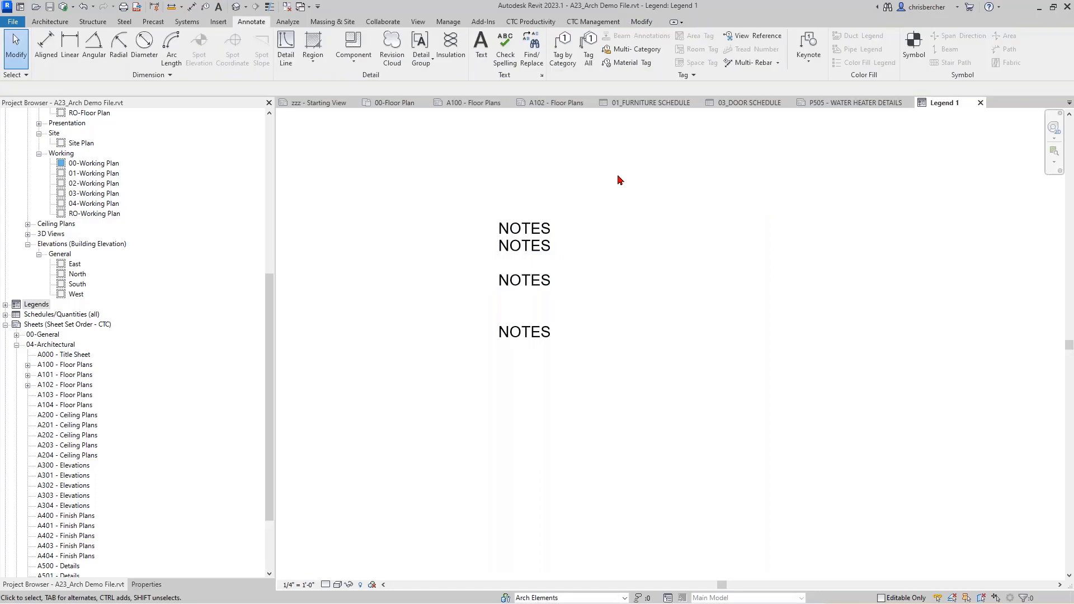
Step: In Sheet Assistant's New Sheet mode, replace A300 with A100, A101 and A102 Floor Plans as source sheets
click(520, 23)
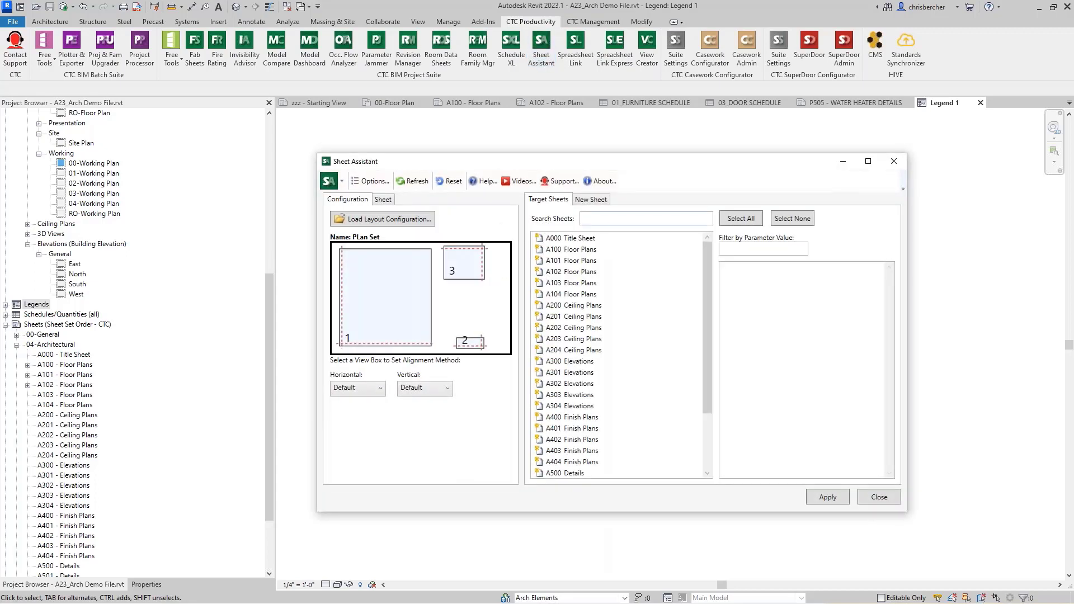
click(604, 201)
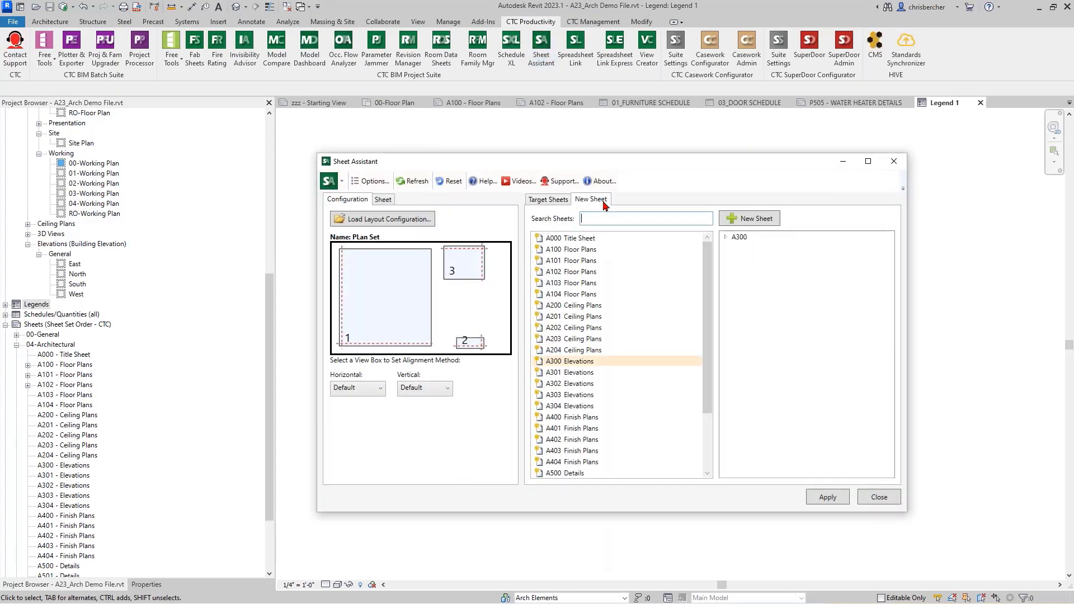
click(587, 263)
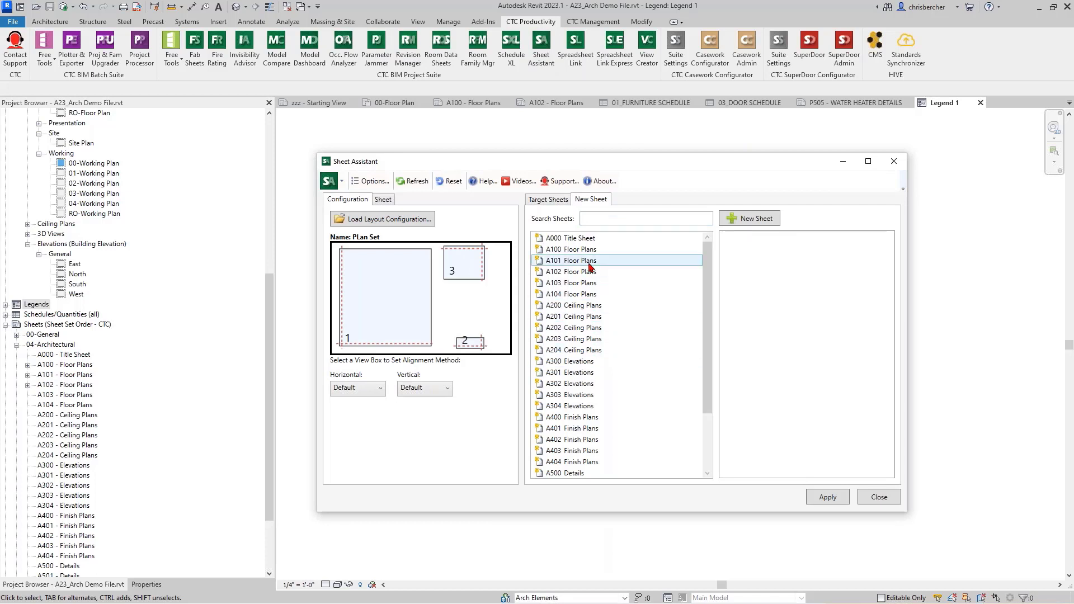
click(586, 252)
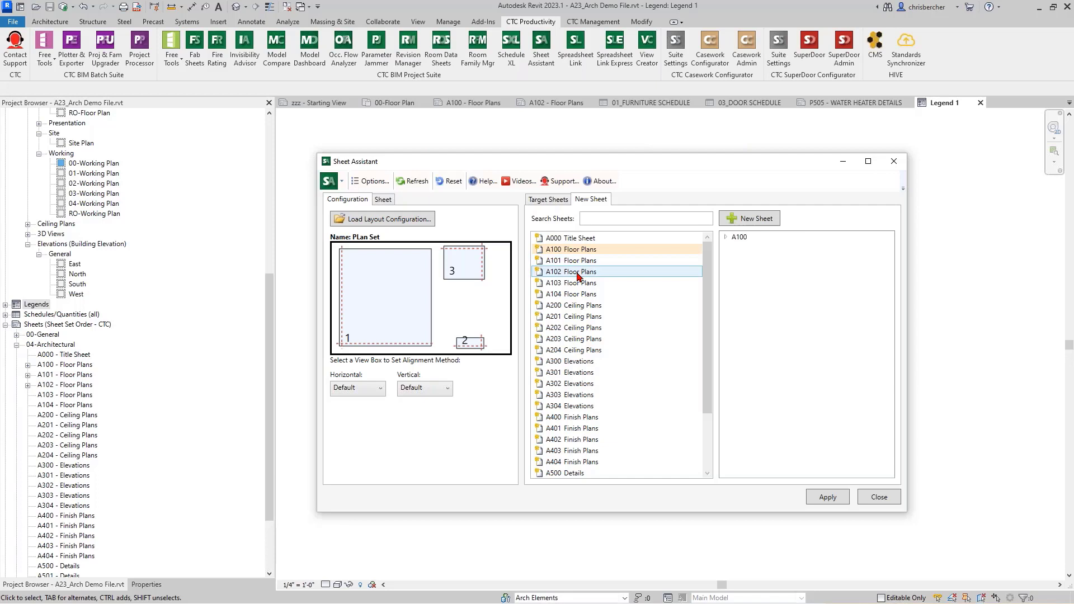
shift+click(577, 273)
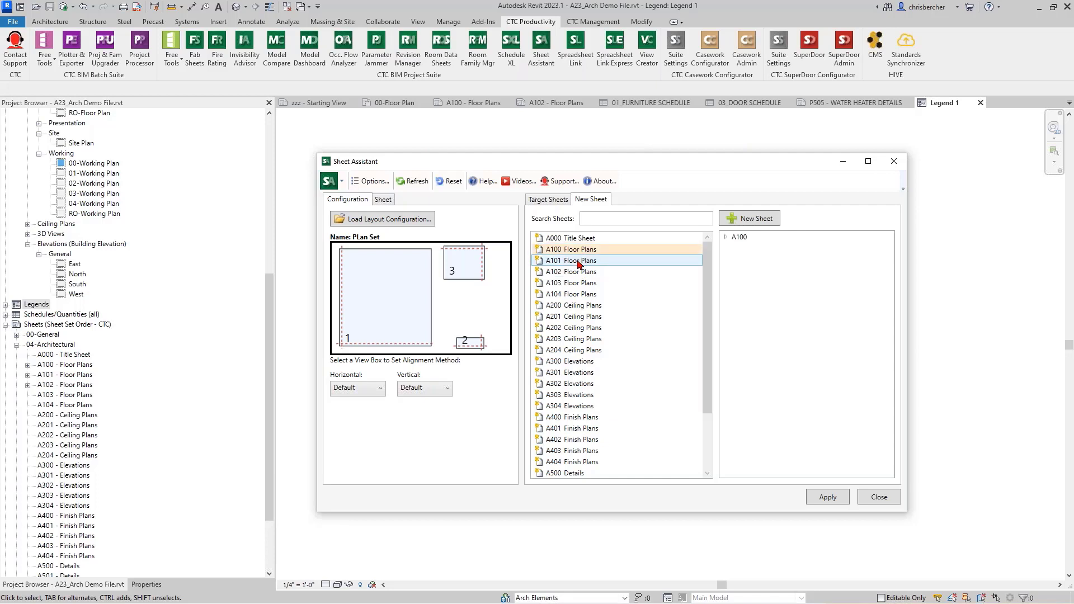
Step: Set the legend view to the existing unplaced view Legend 1
click(725, 237)
click(736, 248)
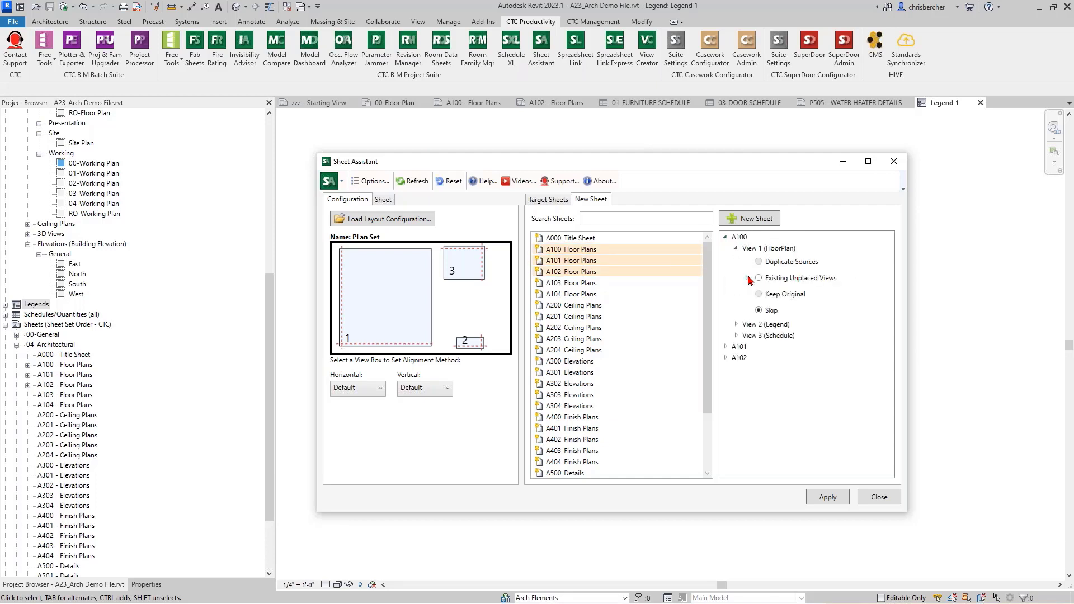
click(734, 325)
click(758, 354)
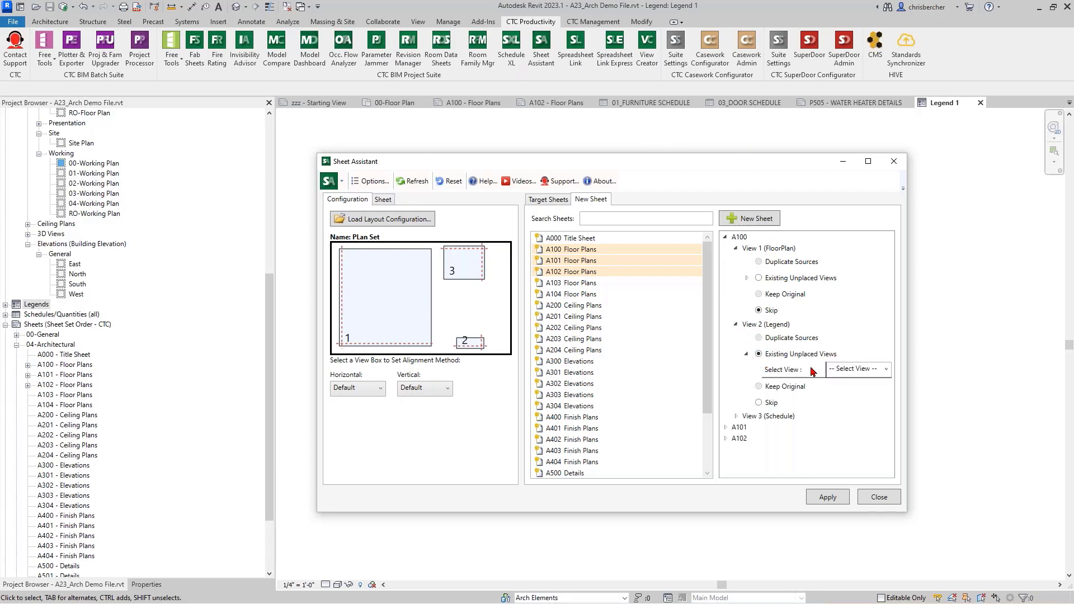
click(885, 369)
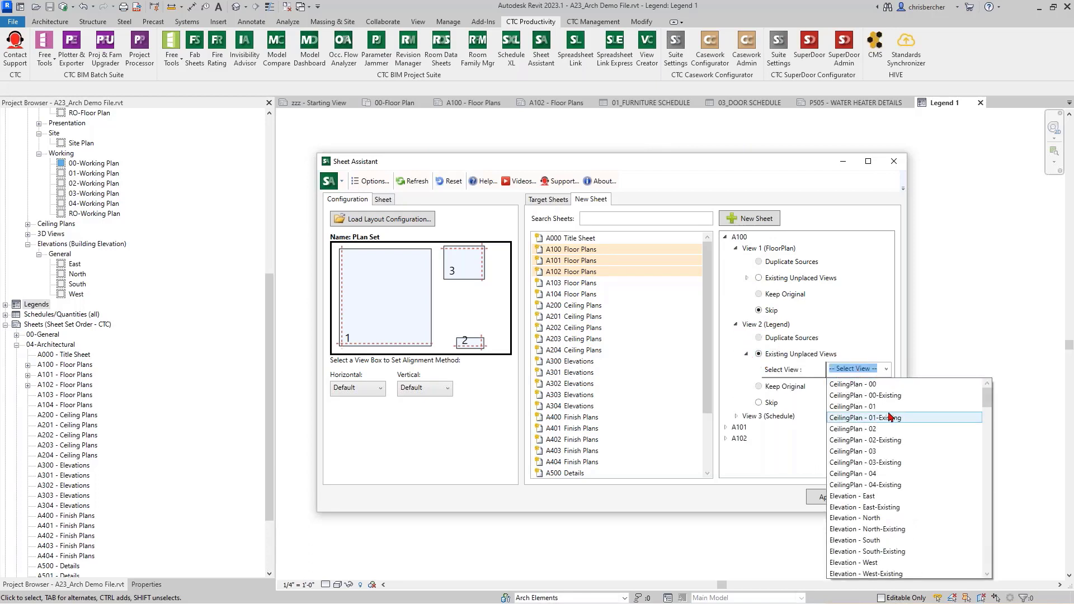
scroll(890, 417, down, 15)
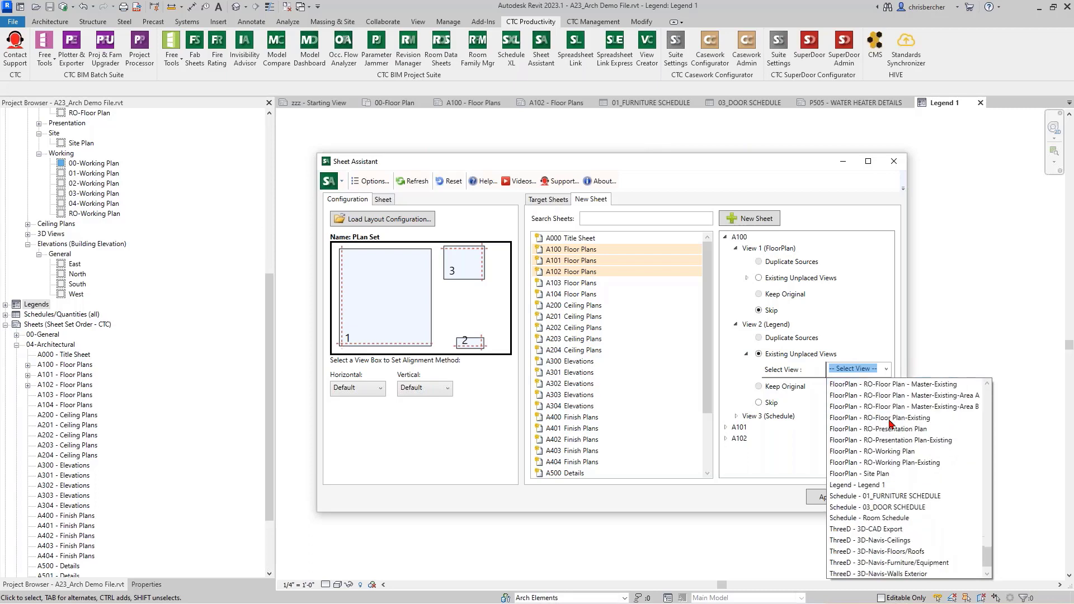
scroll(890, 423, down, 1)
click(860, 463)
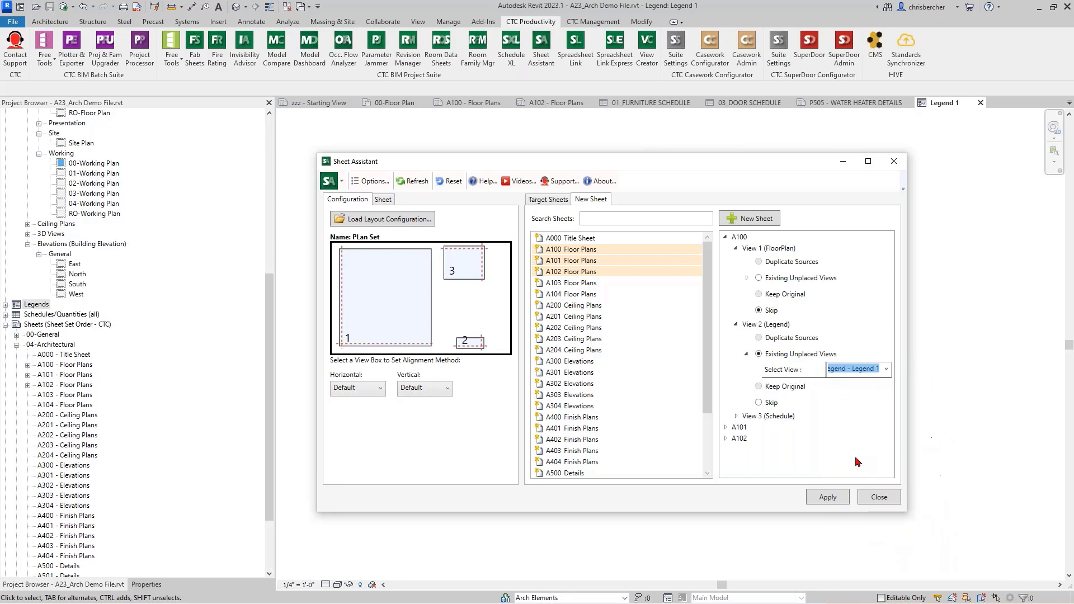
Step: Leave the schedule view off the sheets, then apply the layout and close Sheet Assistant
click(737, 416)
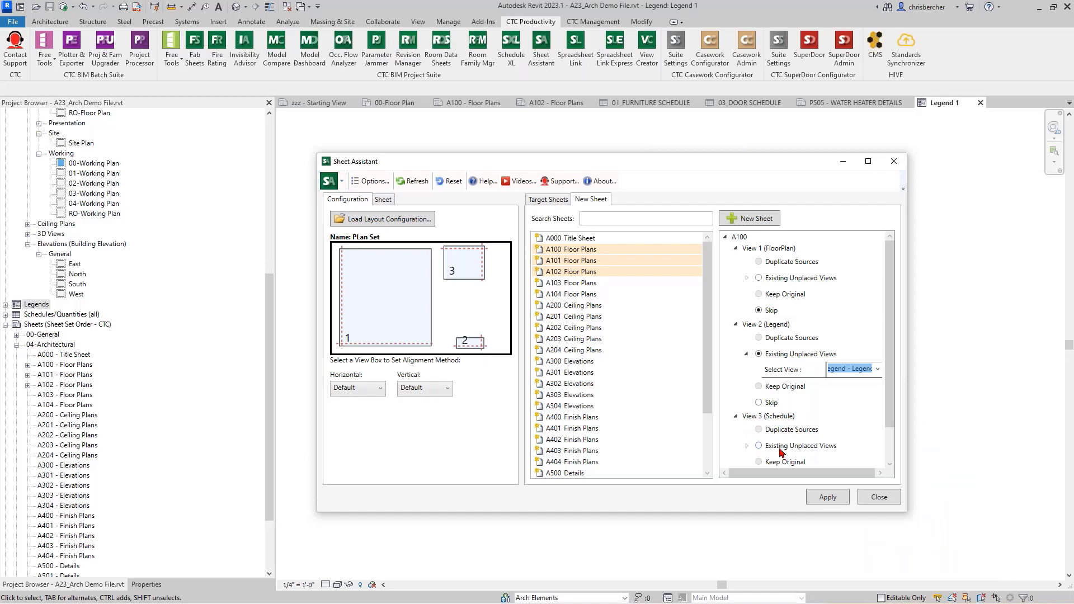
scroll(762, 446, down, 2)
click(758, 406)
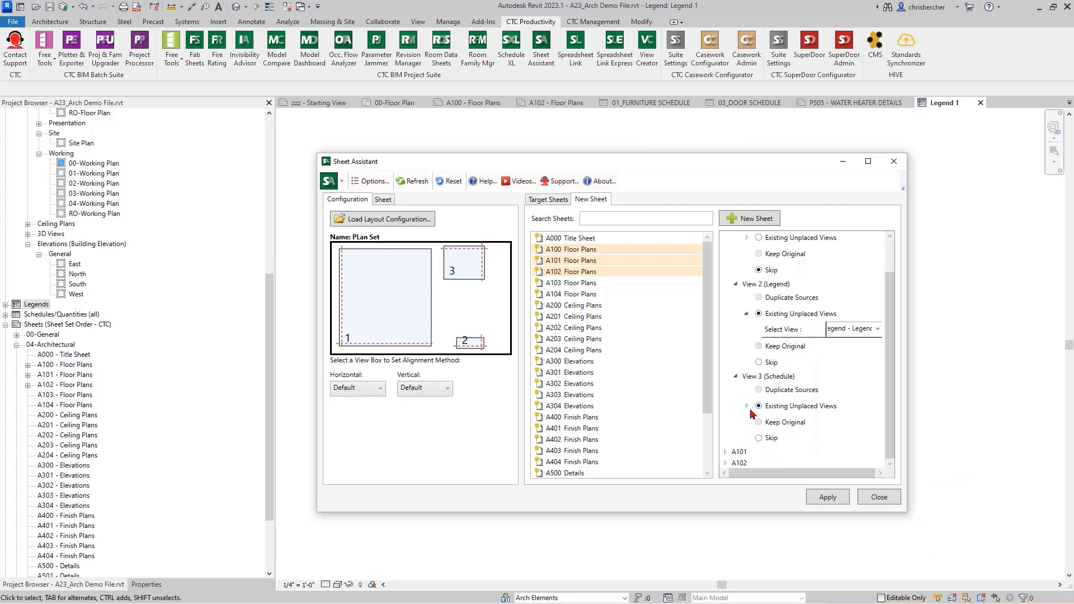
click(746, 406)
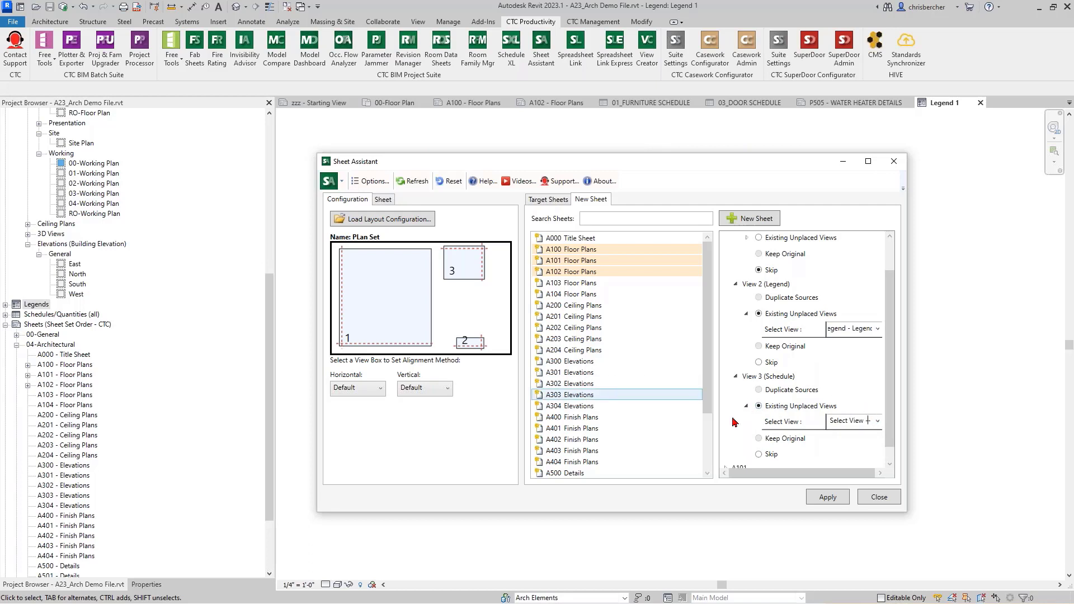
click(758, 454)
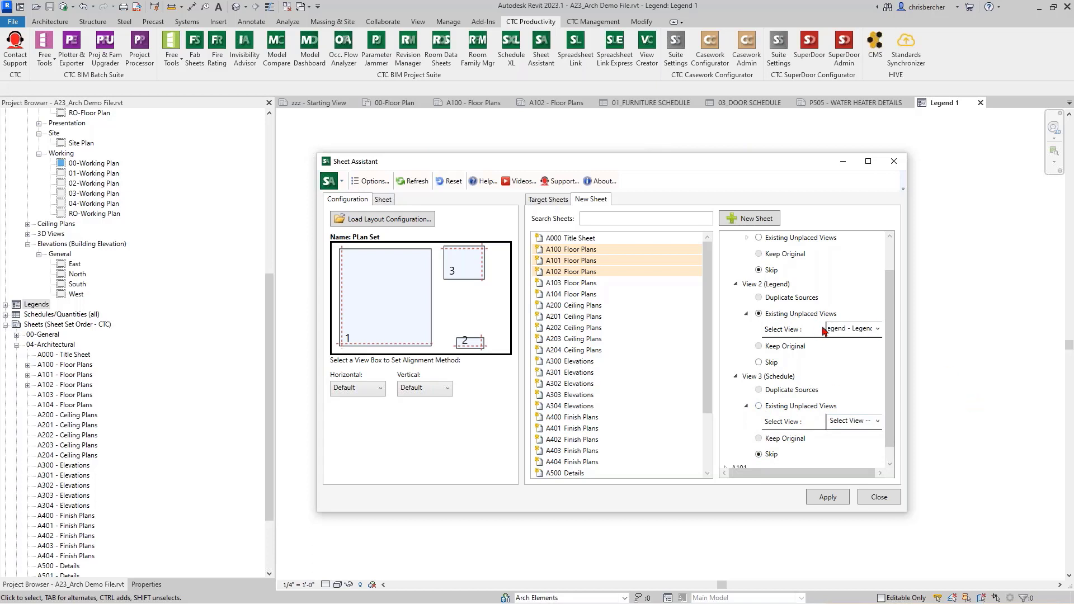
click(875, 429)
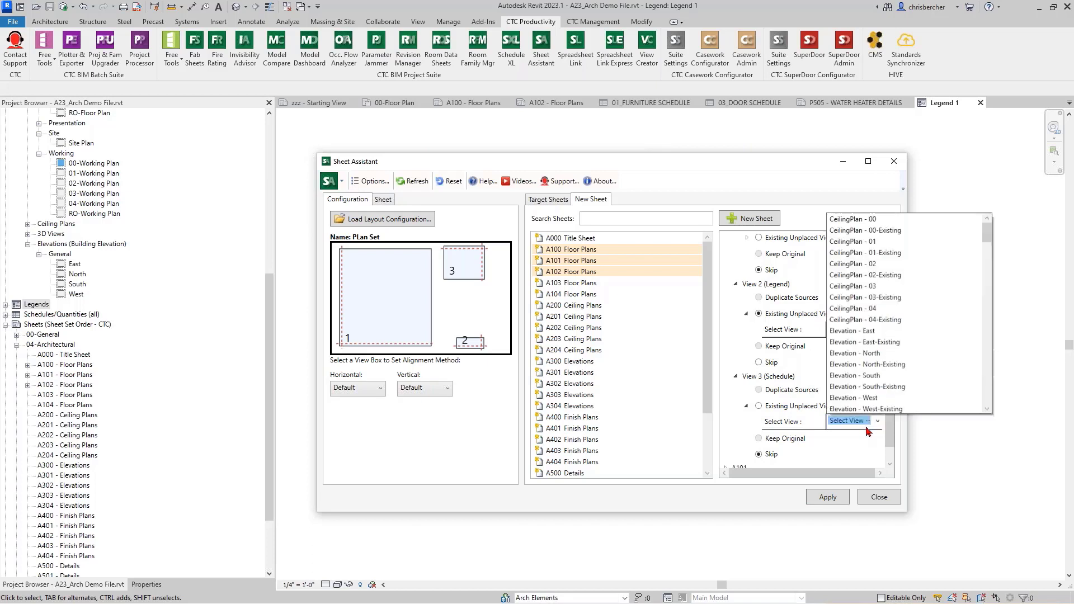
scroll(895, 392, down, 1)
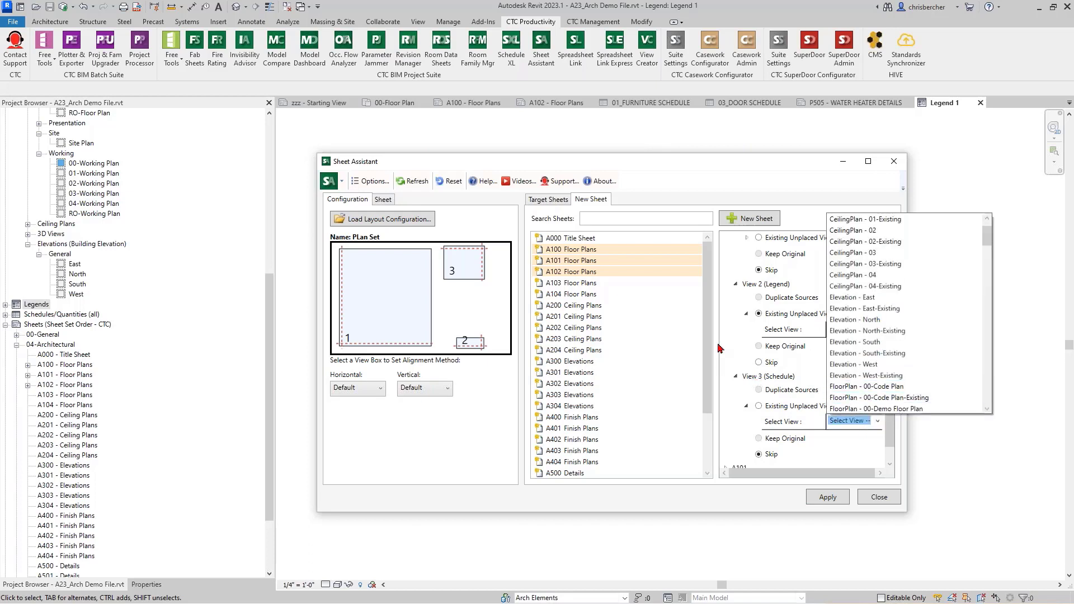
click(793, 183)
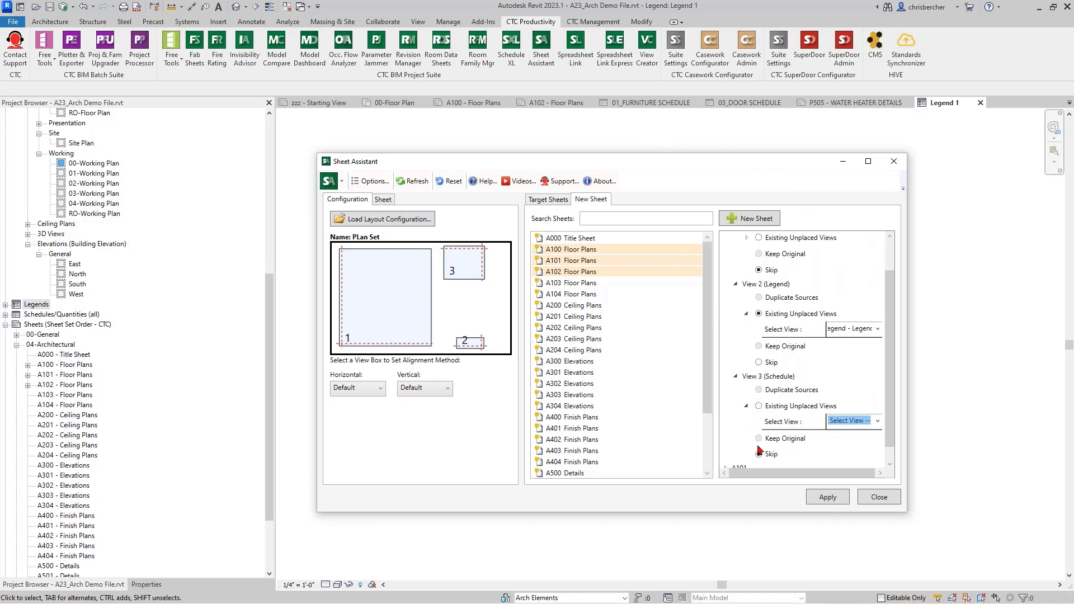
click(737, 378)
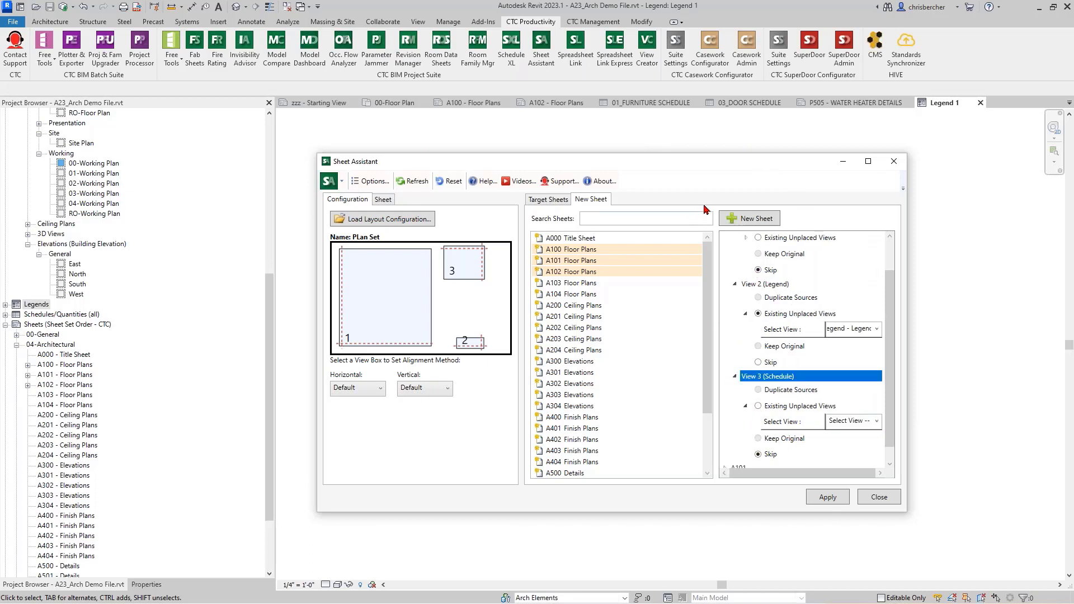
scroll(741, 339, up, 2)
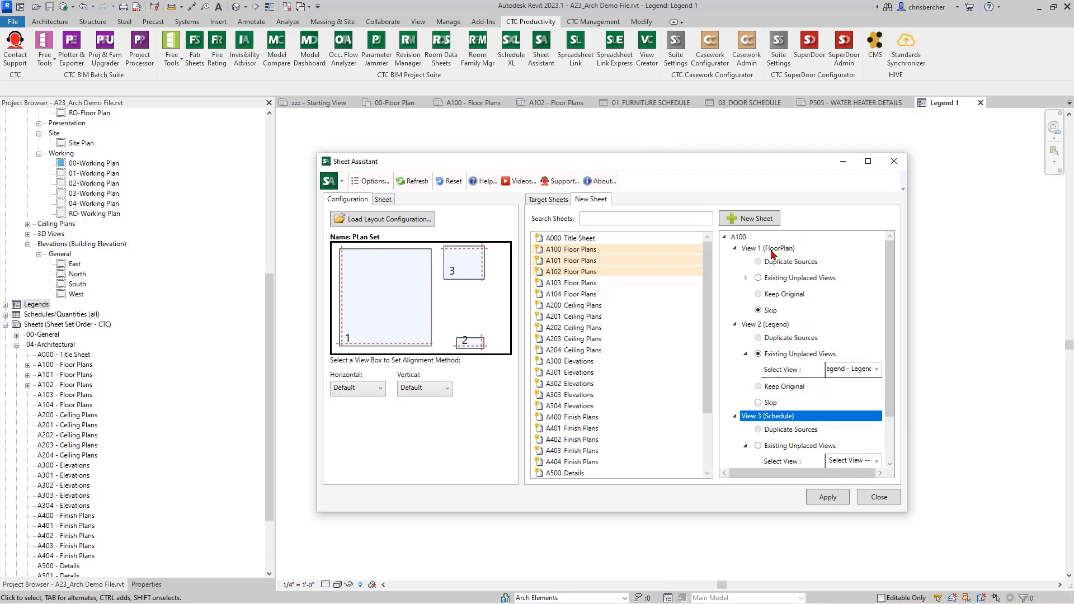
click(836, 498)
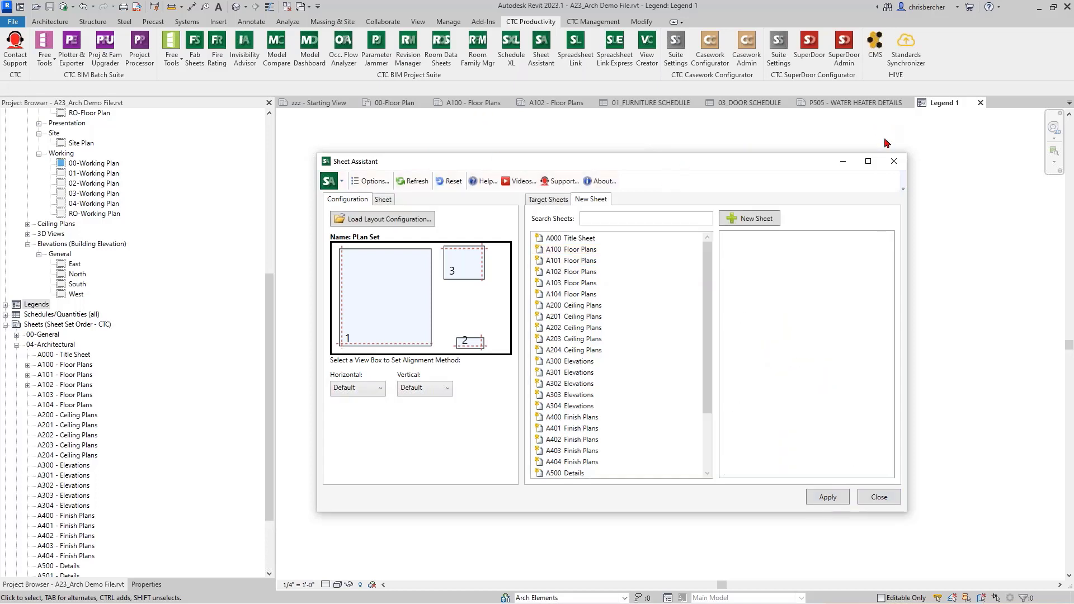
click(893, 495)
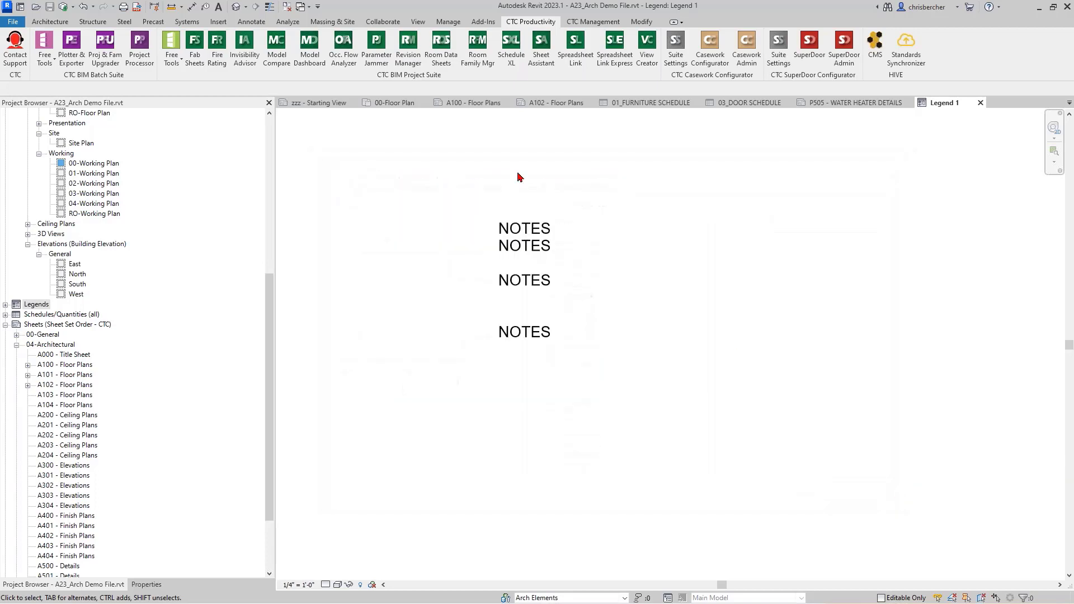
click(471, 104)
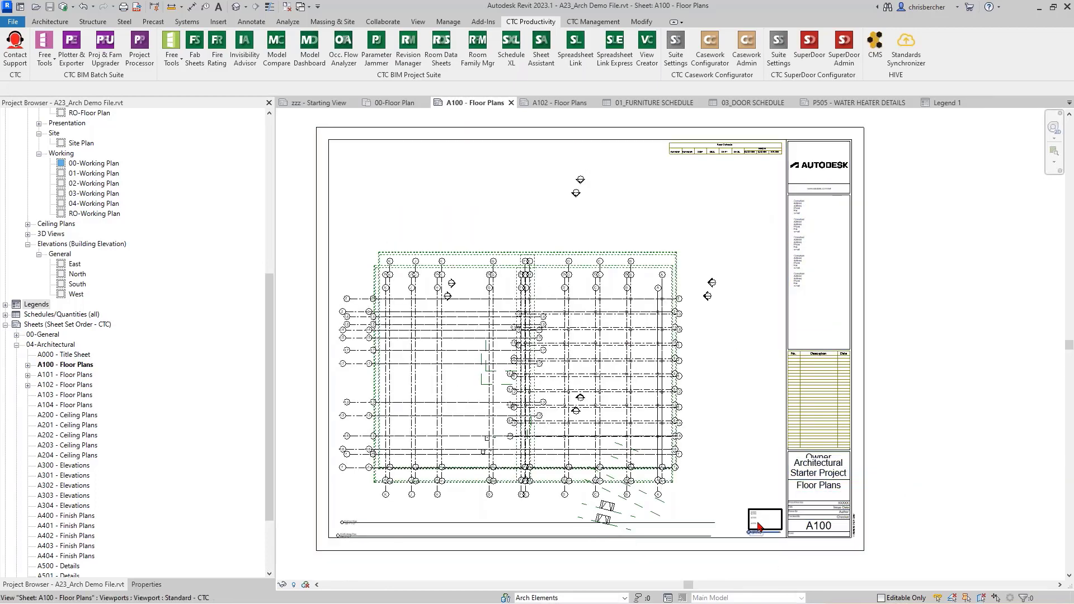
click(760, 527)
scroll(760, 527, up, 2)
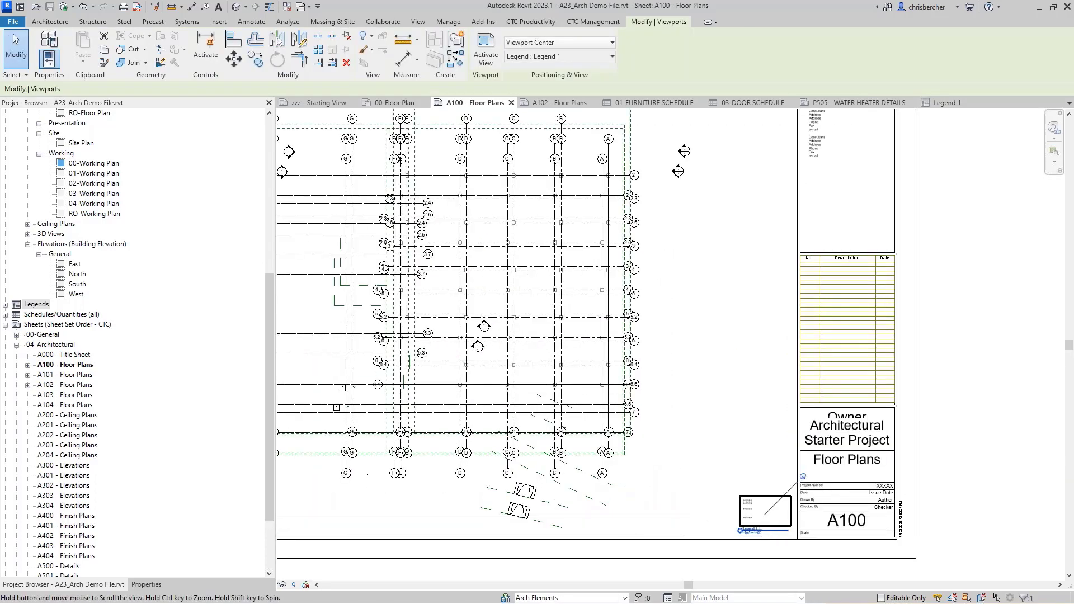
scroll(757, 538, up, 1)
scroll(732, 379, down, 1)
scroll(732, 379, down, 1)
middle_drag(744, 386, 802, 444)
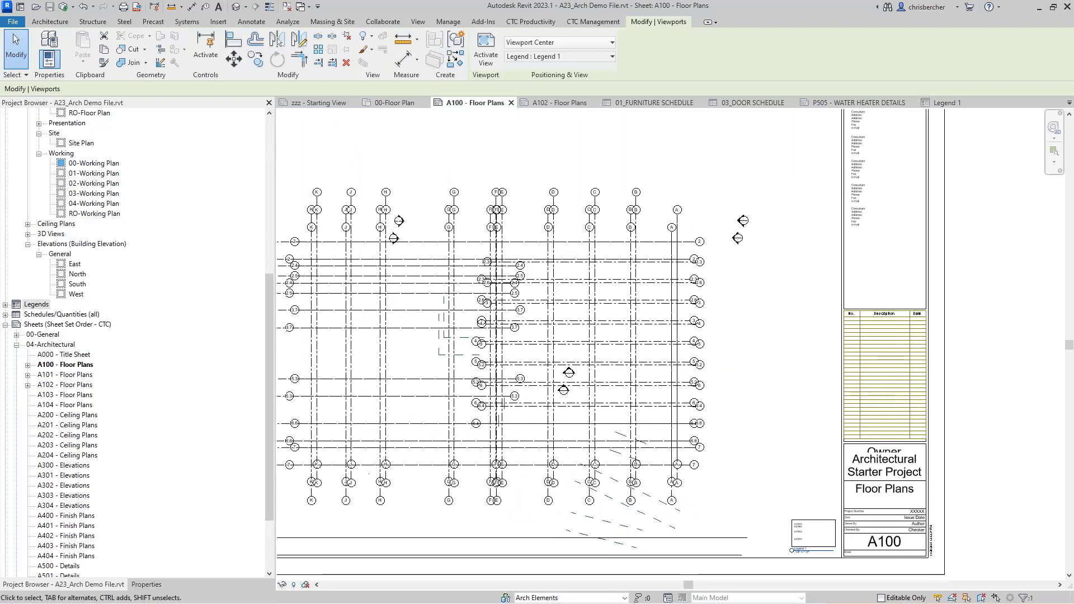
click(630, 536)
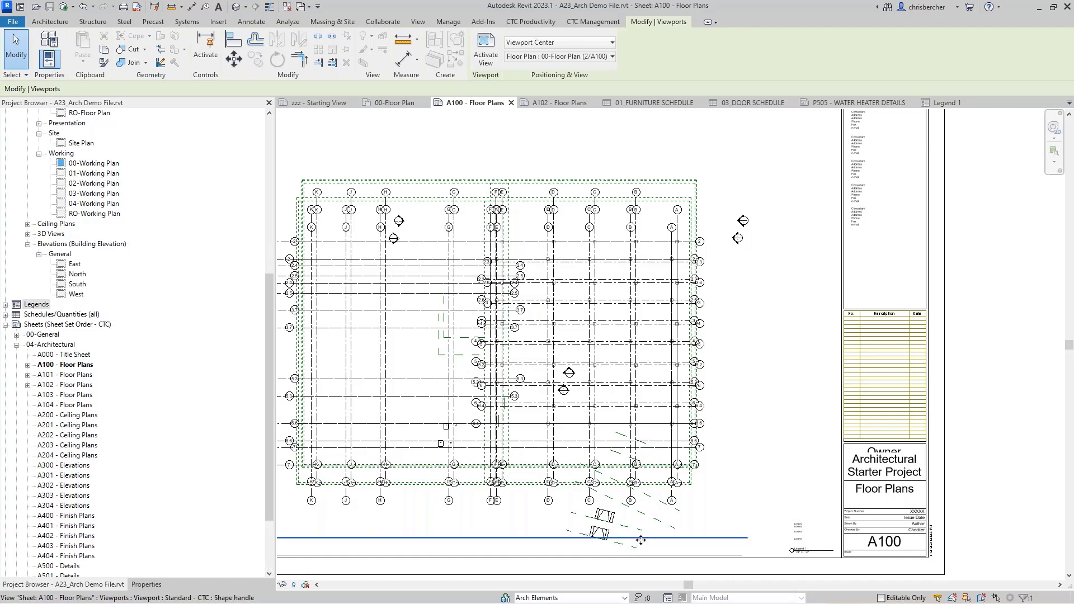
key(Delete)
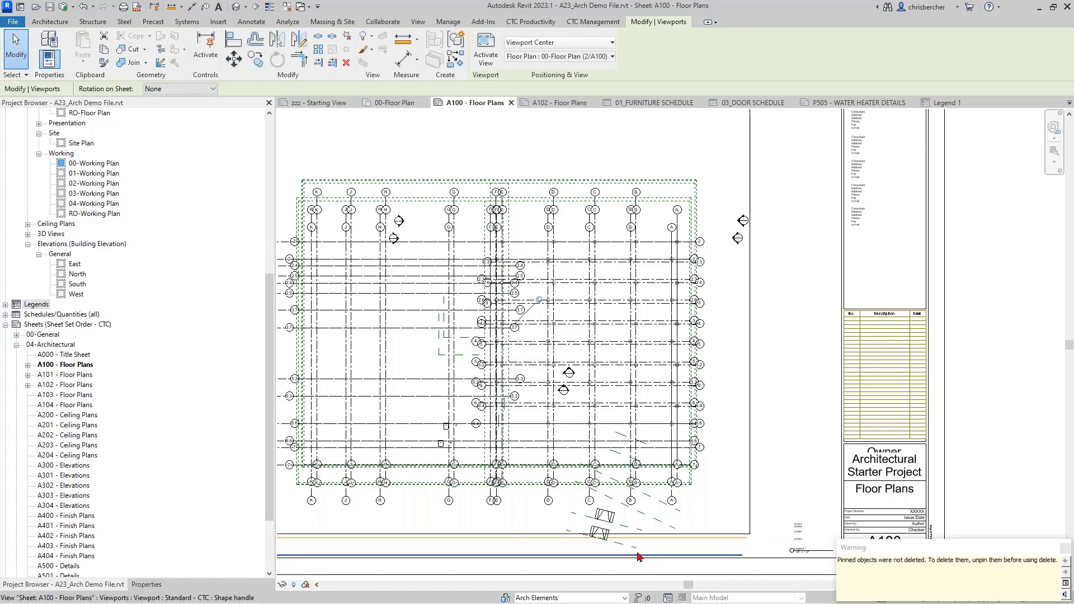
click(640, 552)
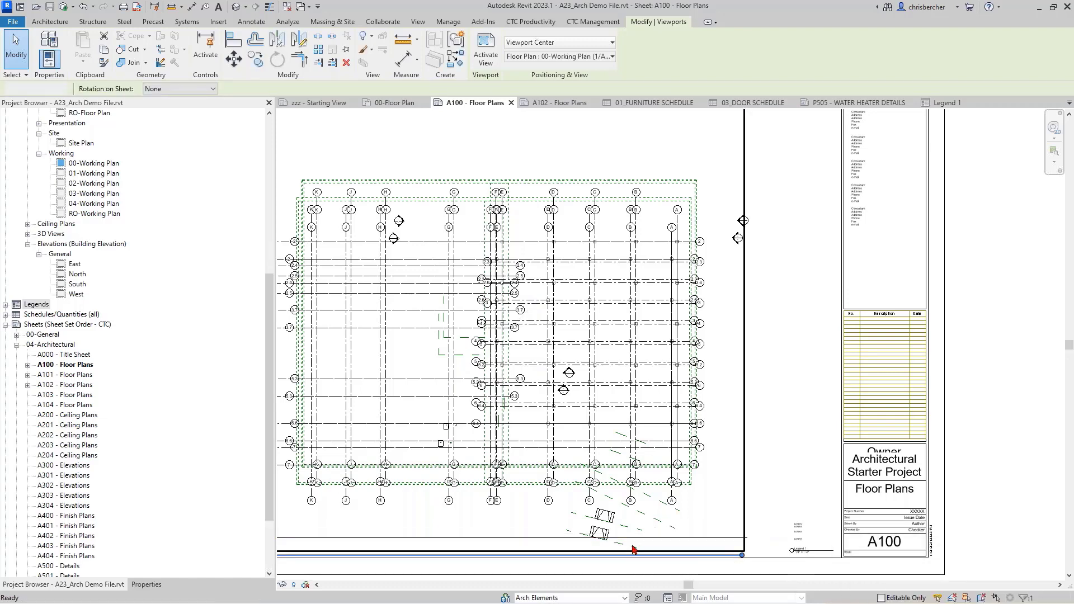
key(Escape)
scroll(496, 373, down, 3)
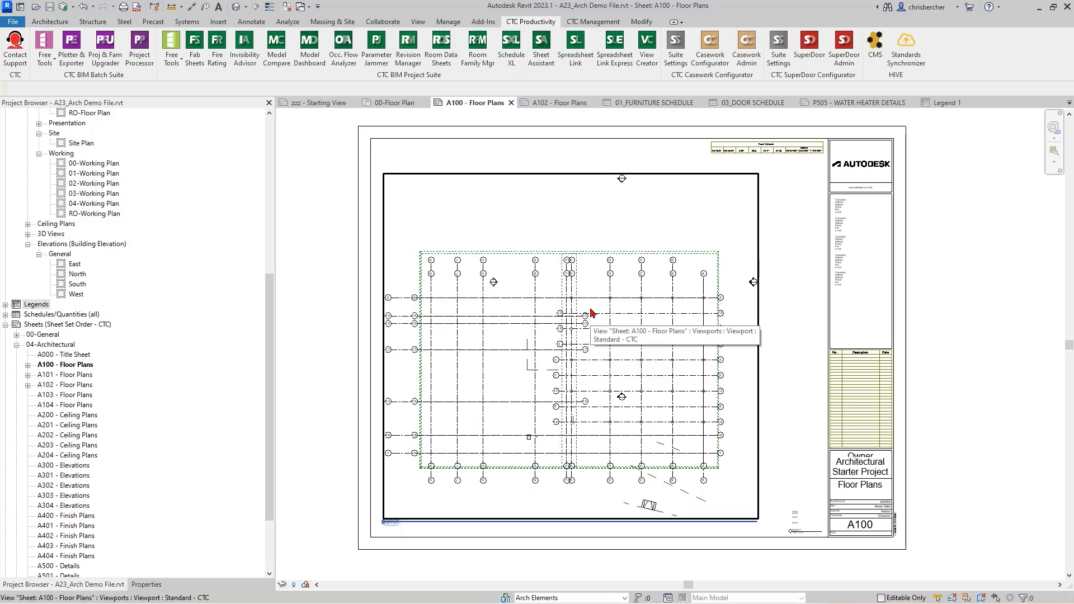
Step: Synchronize A23_Arch Demo File with central with Compact Central Model and User-created Worksets ticked
click(63, 7)
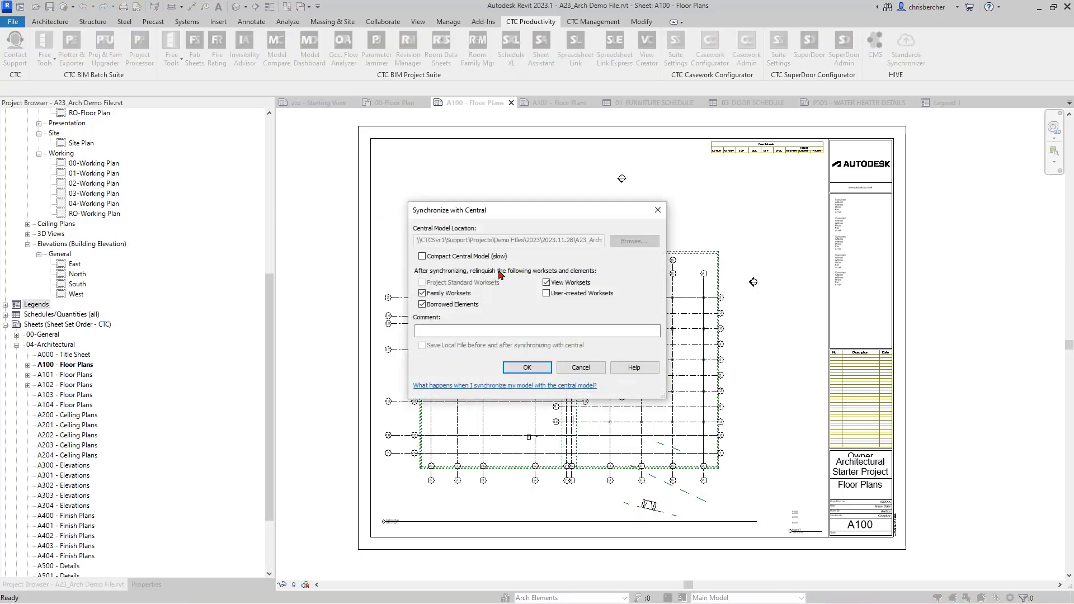
click(561, 294)
click(485, 256)
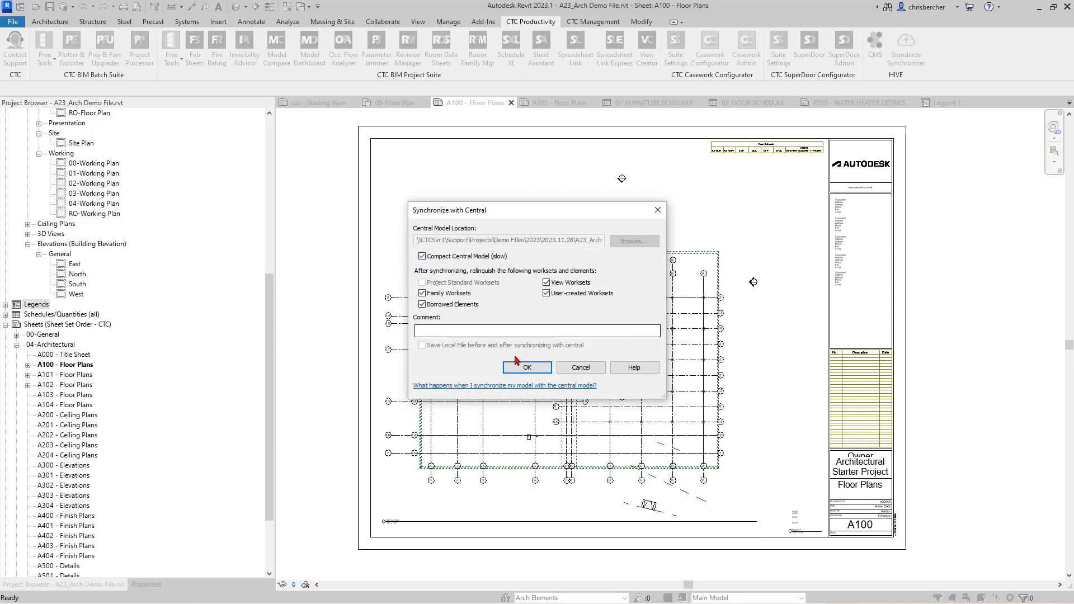
click(517, 363)
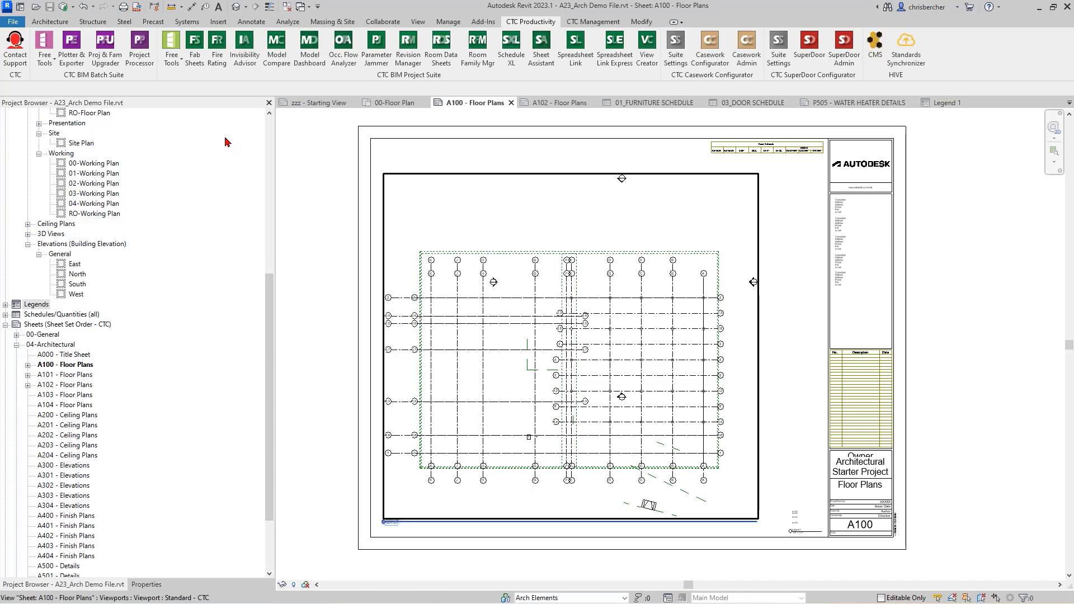
Step: Launch CTC Family Loader and choose to add host projects from a folder
click(48, 61)
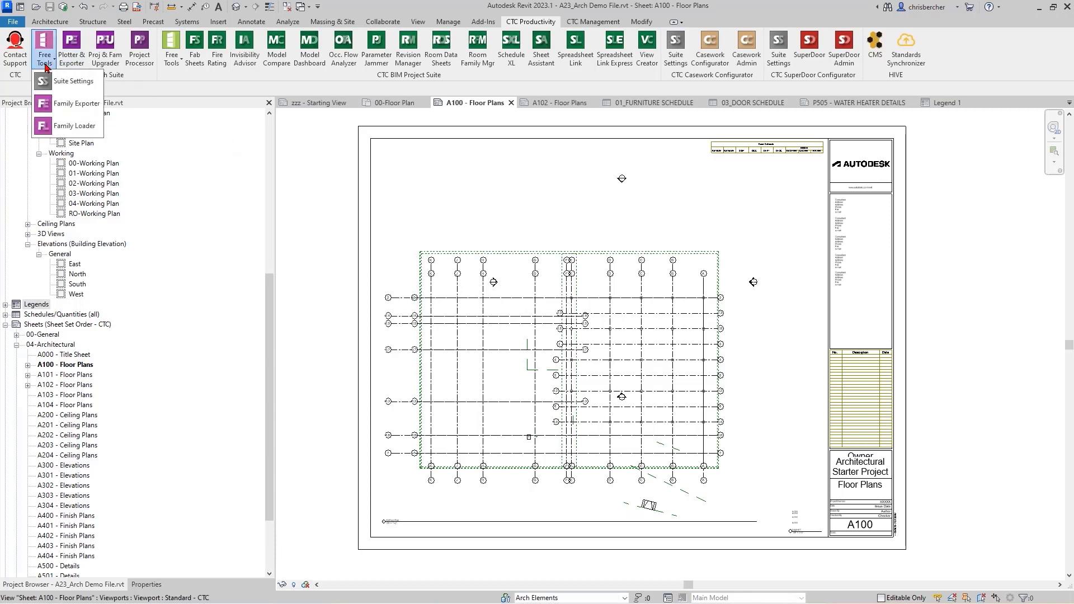
click(68, 126)
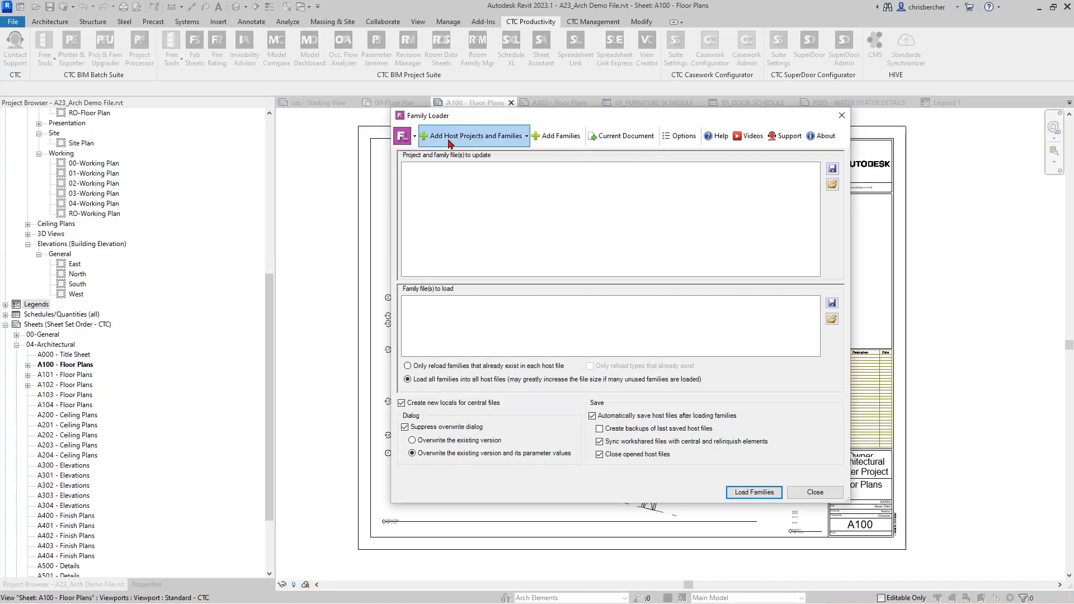
click(474, 136)
click(475, 157)
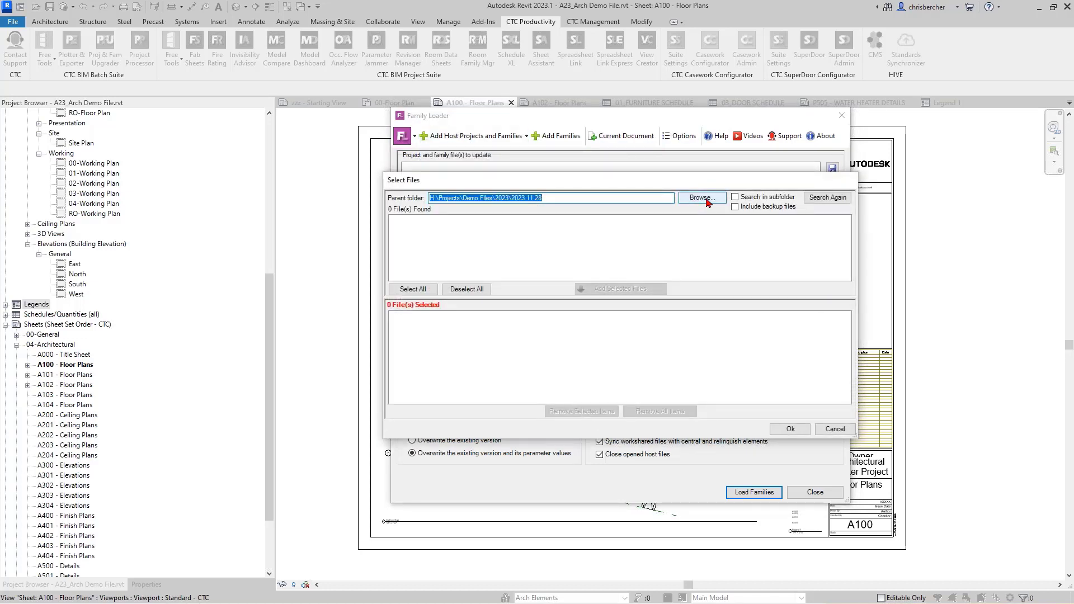
Step: Add A23_Arch Demo File.rvt and A23_Starter Project_Detach and Saveas.rvt as host projects
click(836, 200)
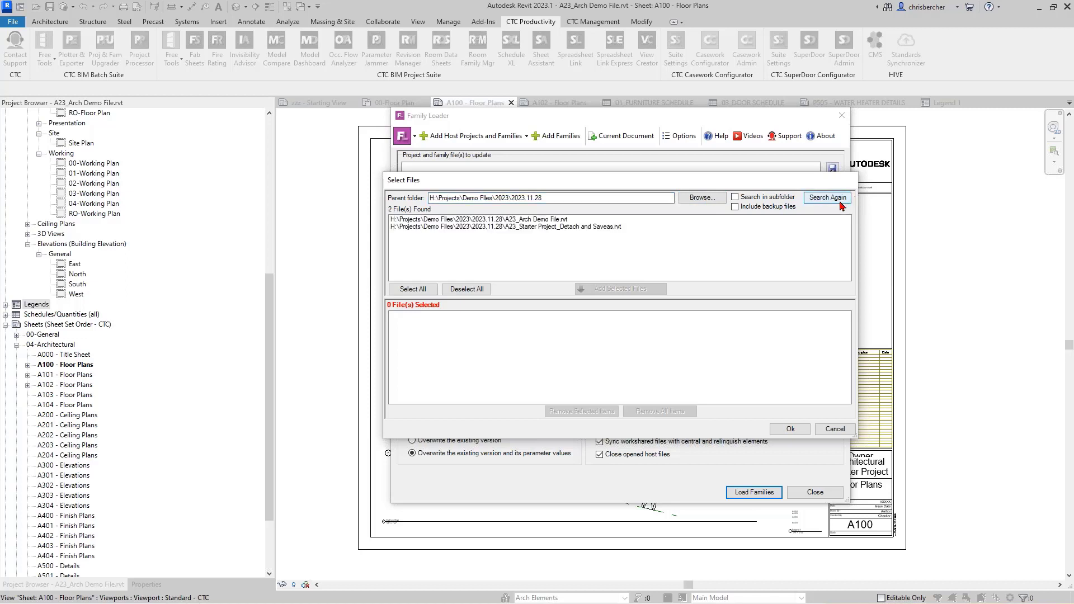
click(551, 220)
shift+click(548, 226)
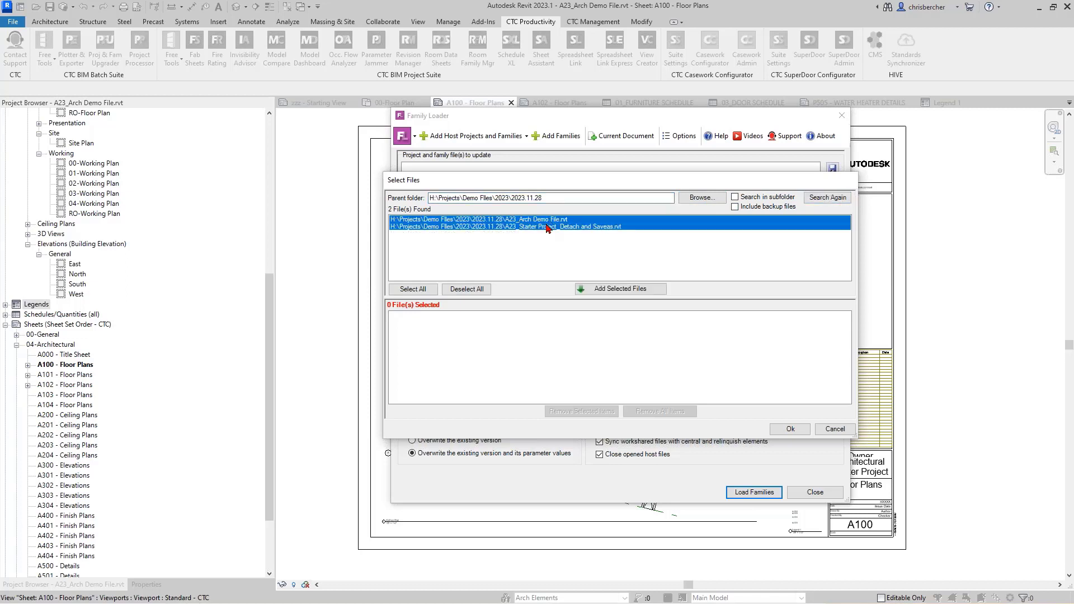
click(618, 289)
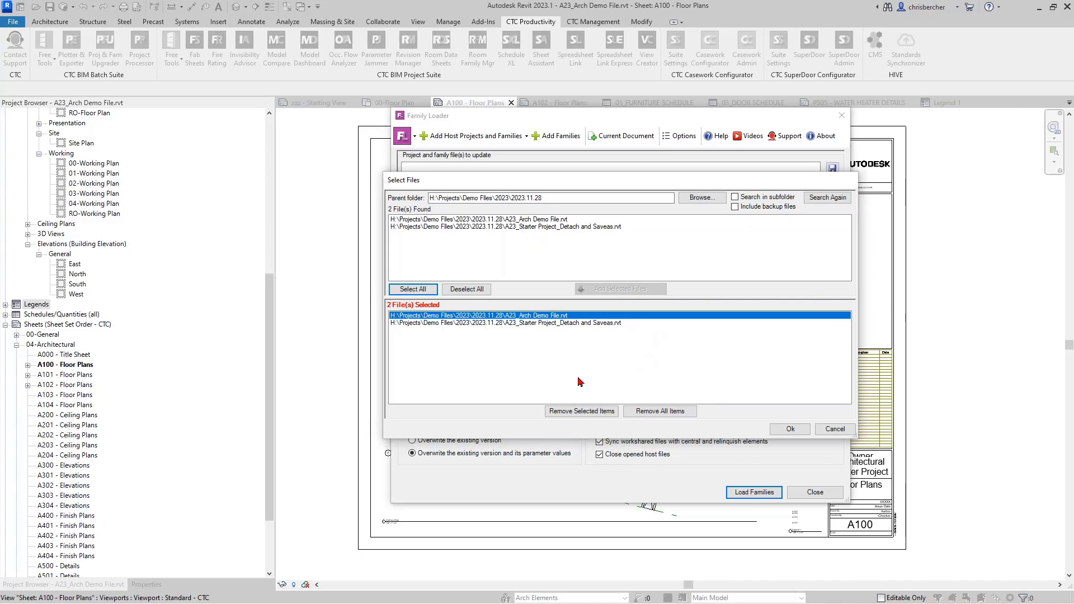
click(796, 431)
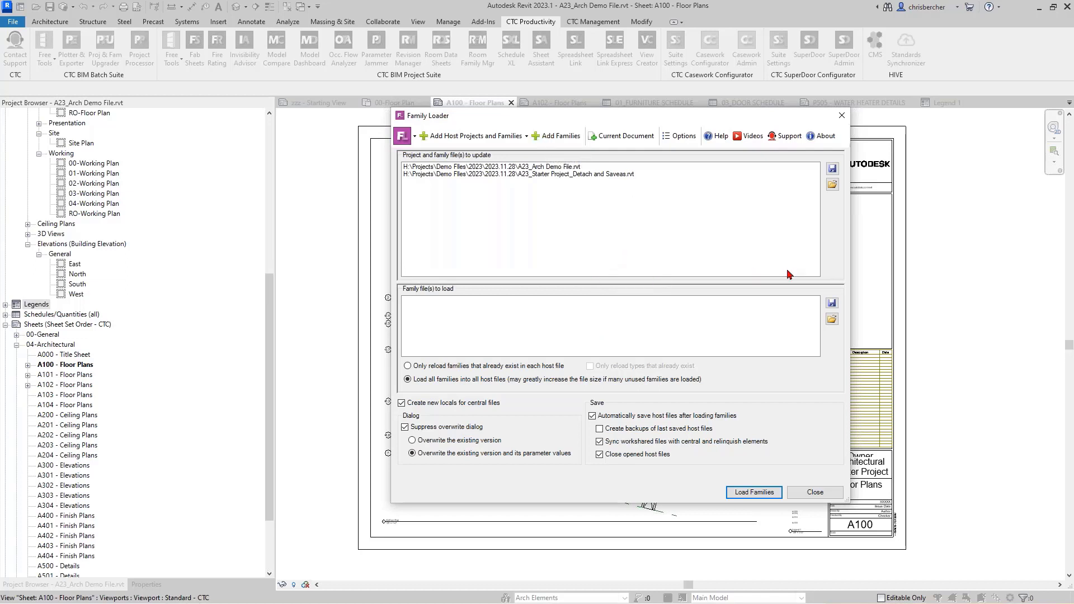
Step: Load CTC Healthcare Families.txt from RET Settings\Family Loader as the family list
click(832, 318)
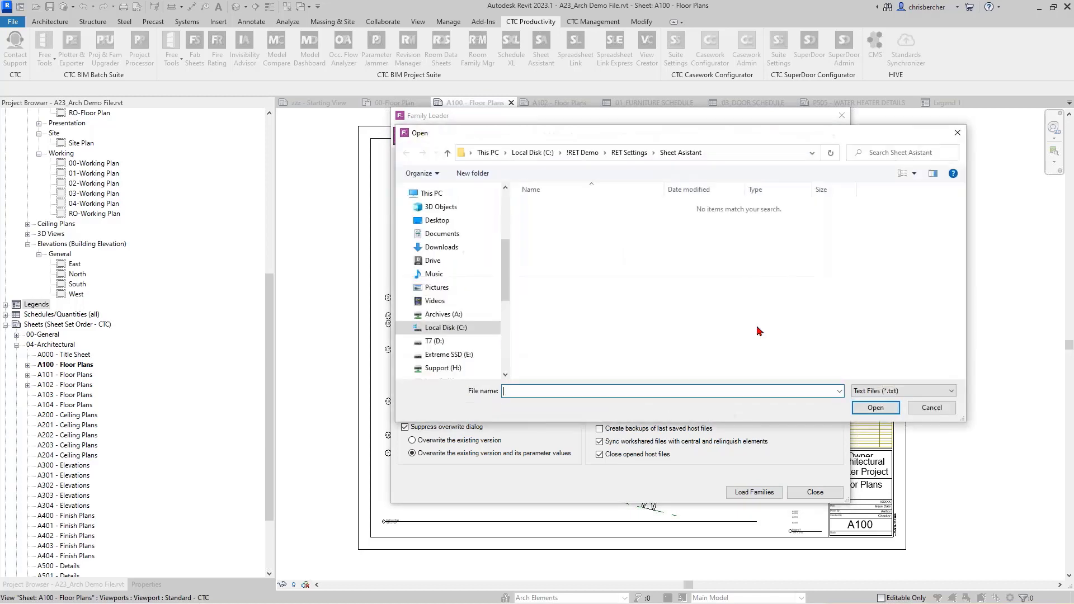
click(628, 152)
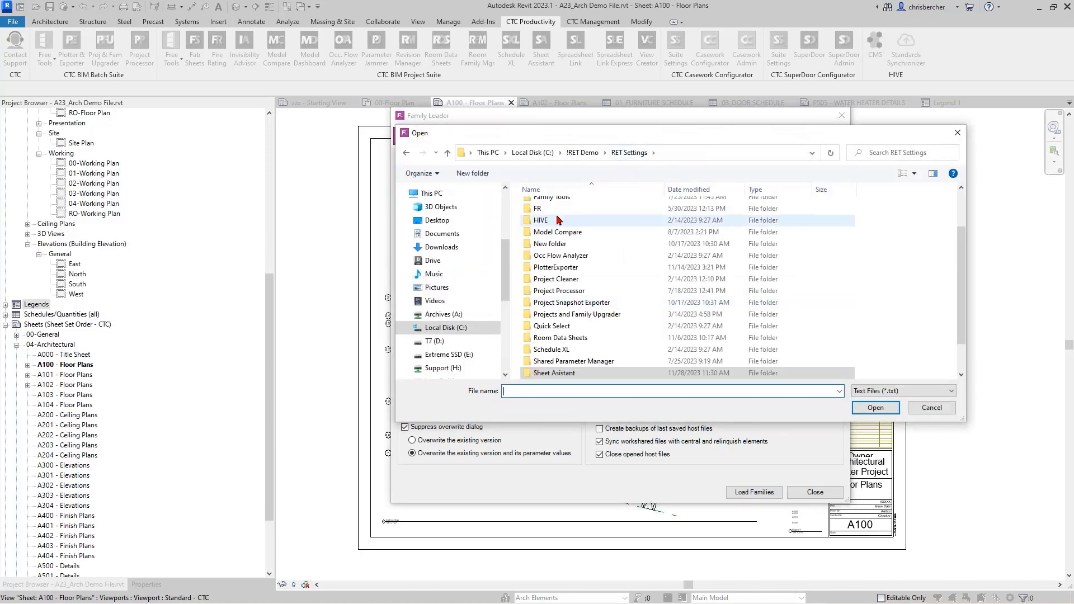
double_click(562, 257)
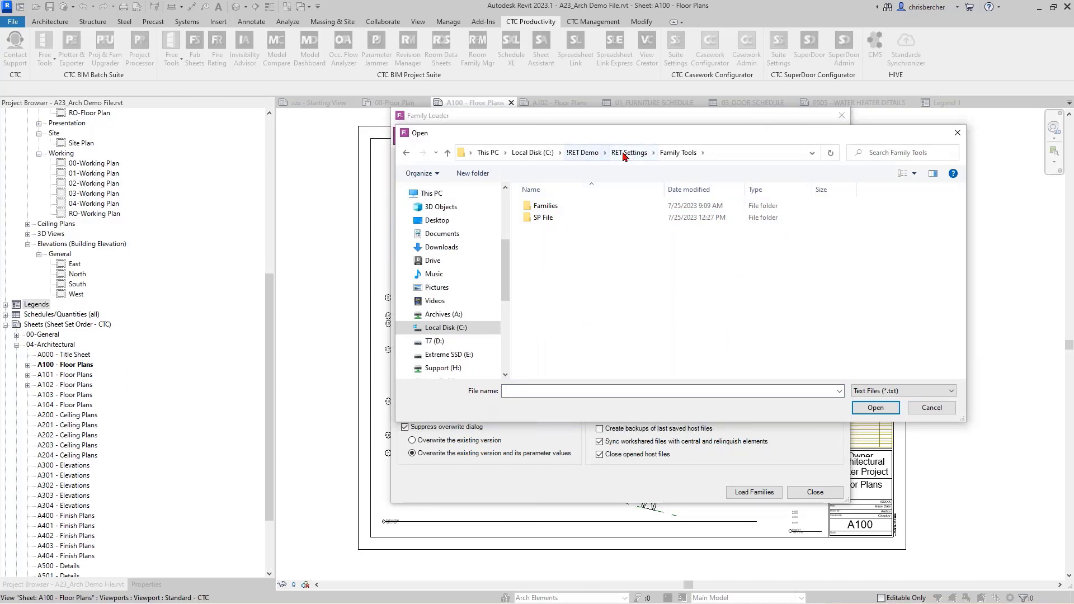
click(628, 152)
double_click(553, 241)
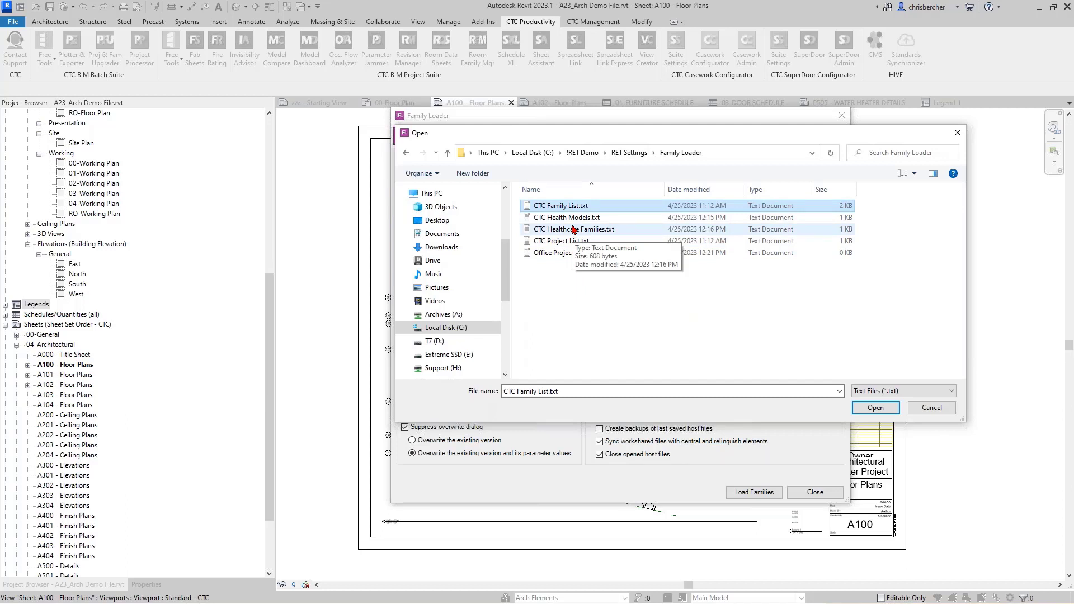
click(573, 229)
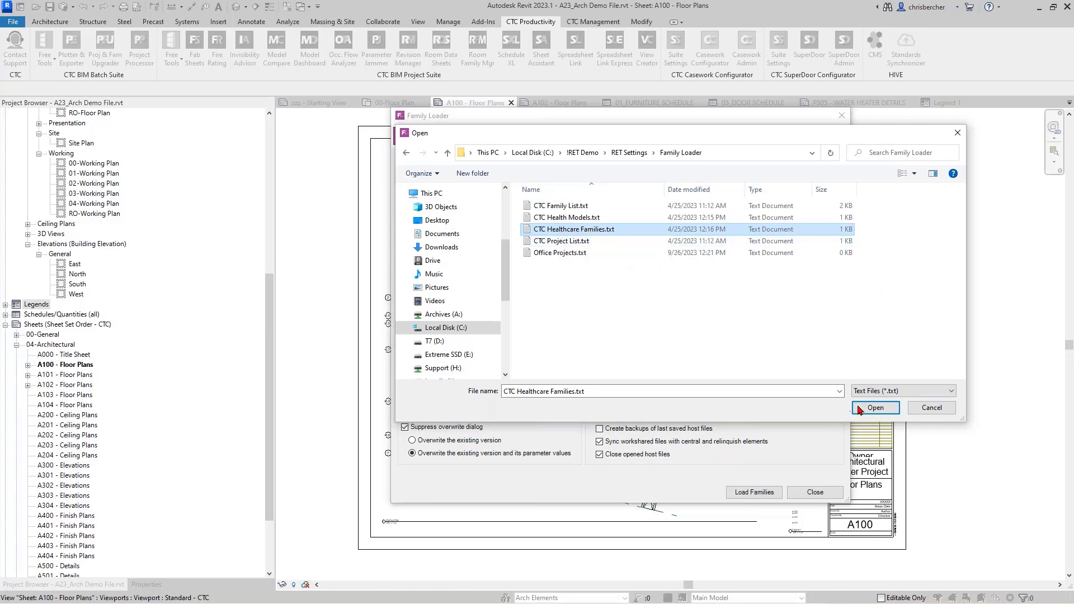
click(876, 407)
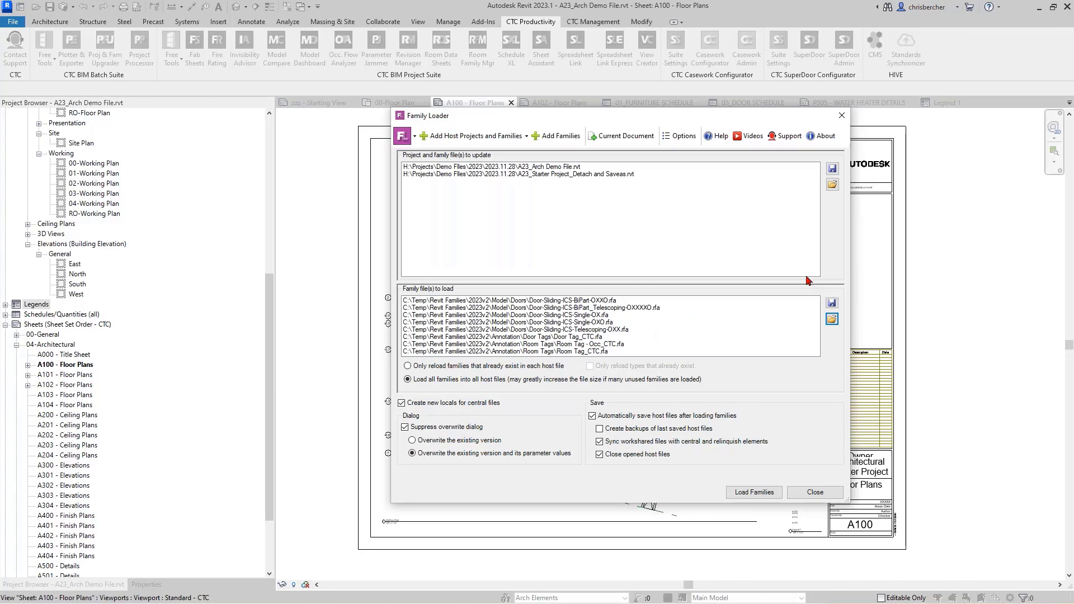
Step: Abandon saving the family list to a file and bring up the Family Loader Options
click(831, 303)
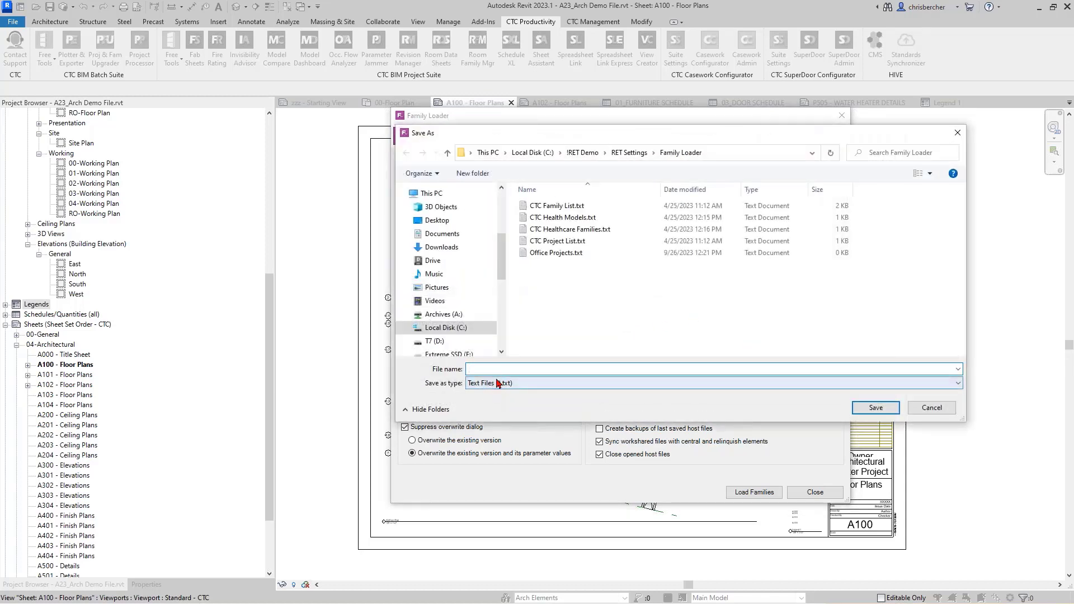
click(932, 407)
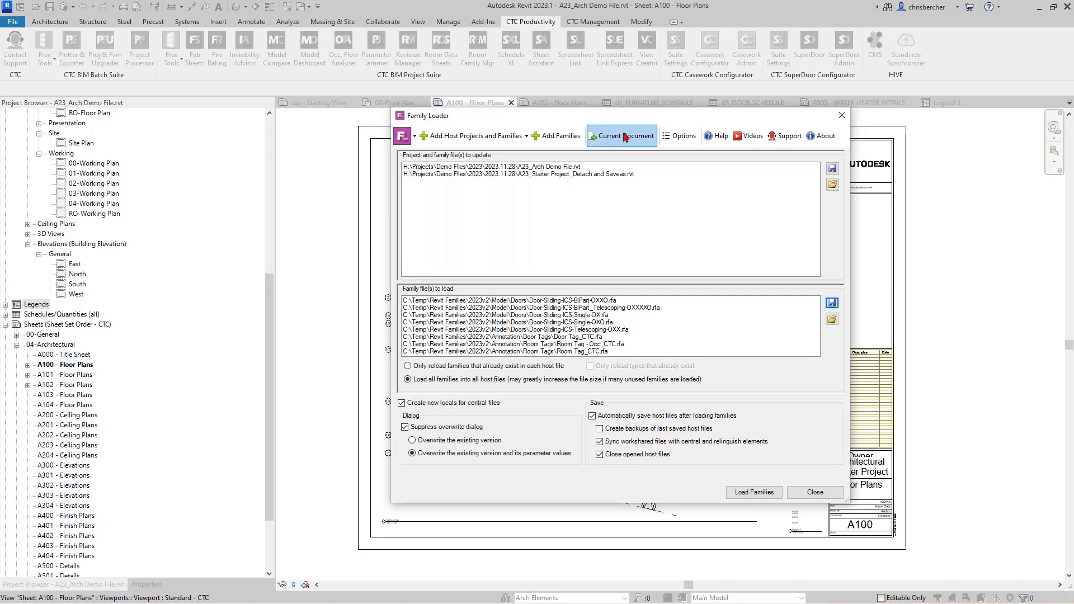
click(678, 136)
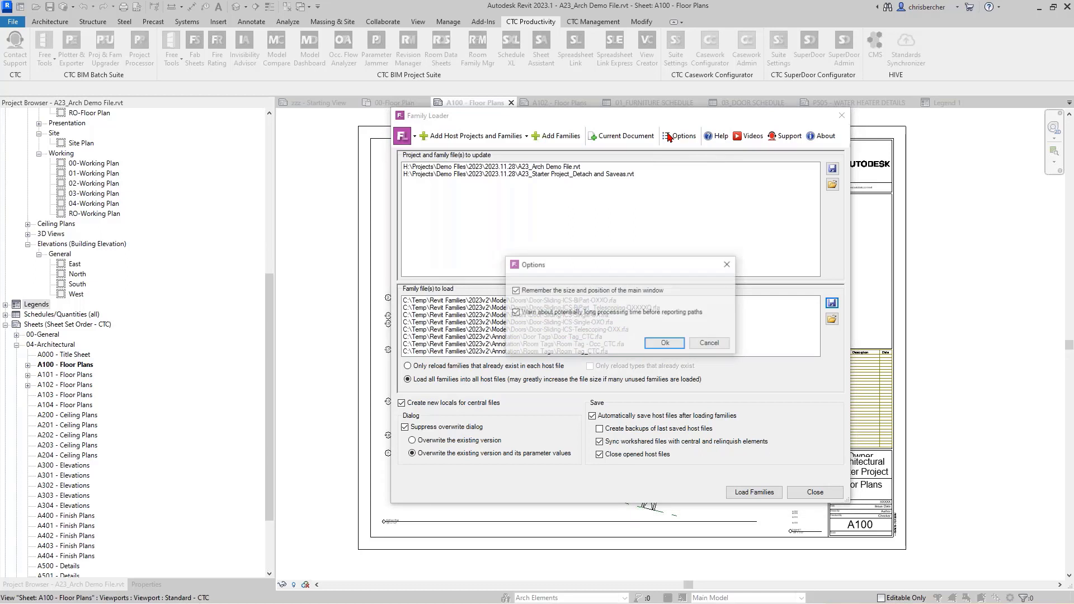
Step: Cancel the Family Loader Options dialog, leaving every setting unchanged
click(710, 343)
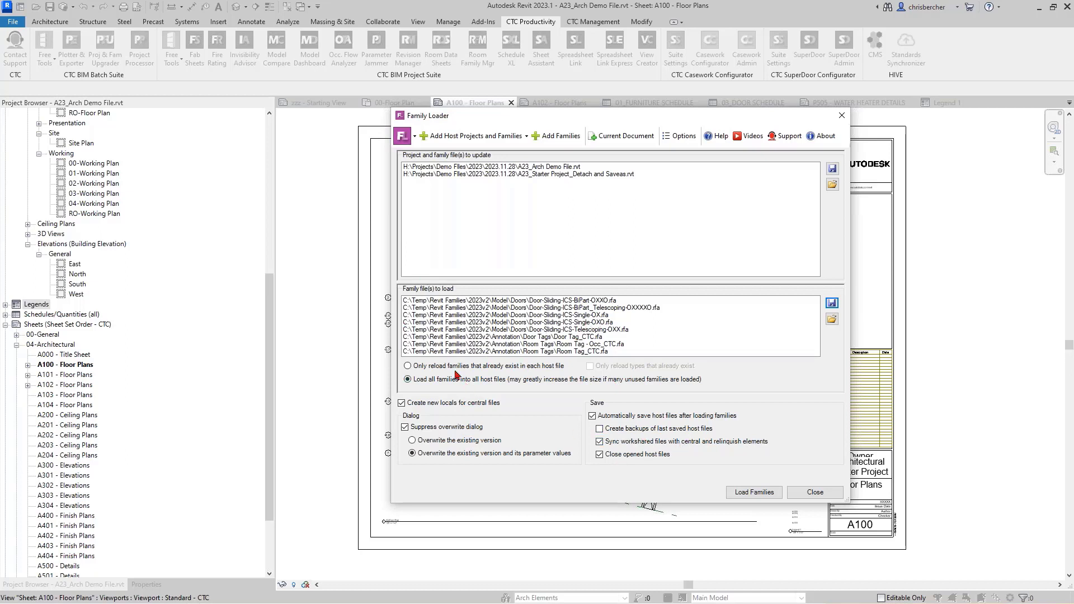
Step: Remove the Starter Project file from the host project list
click(576, 175)
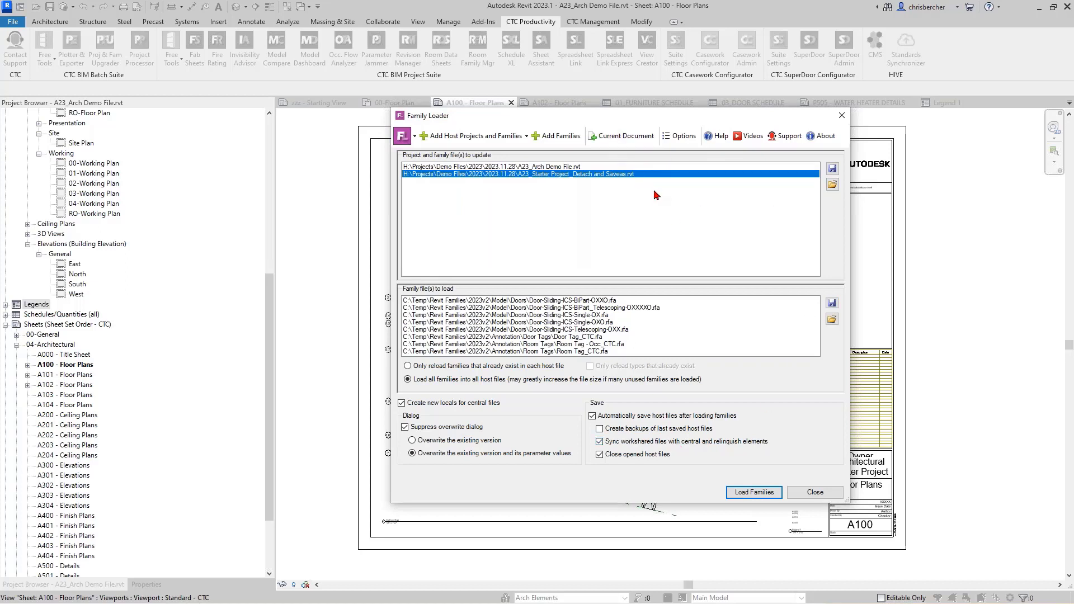
key(Delete)
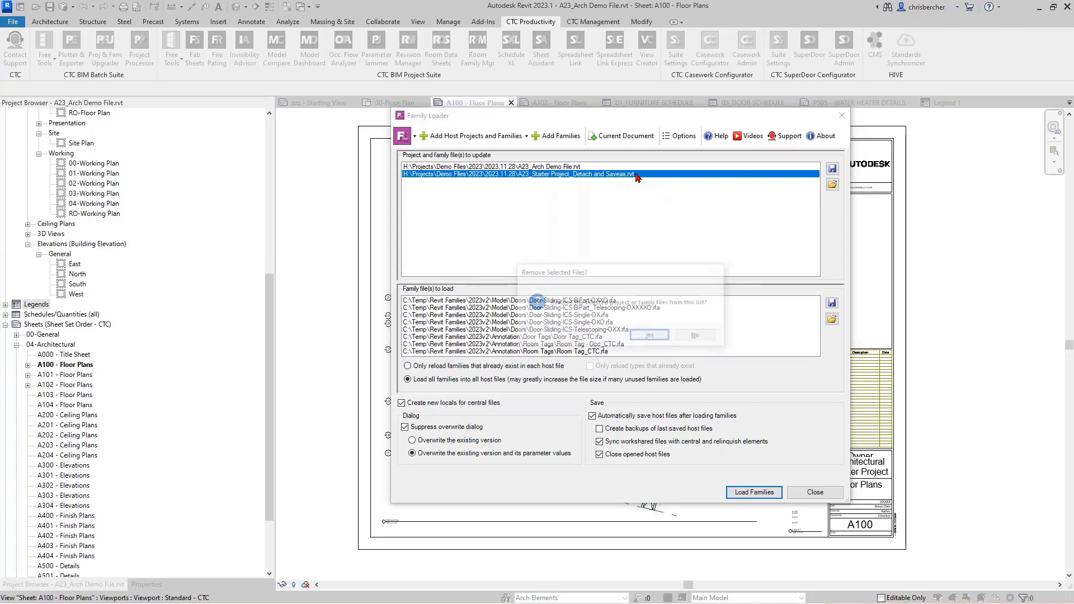
click(648, 336)
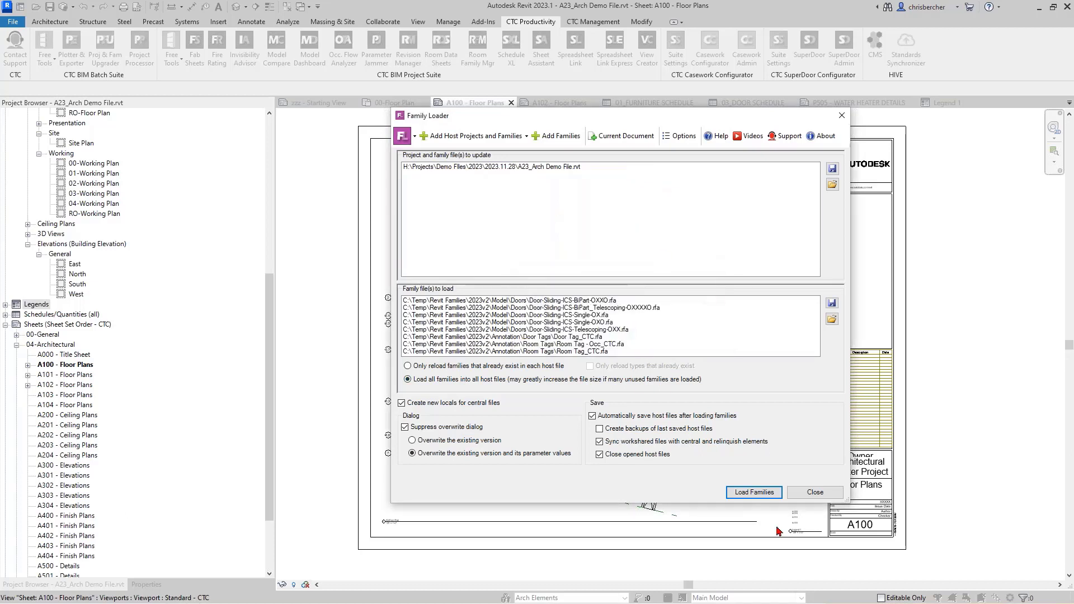
Step: Run the family load and dismiss the report saying the host file couldn't open
click(752, 495)
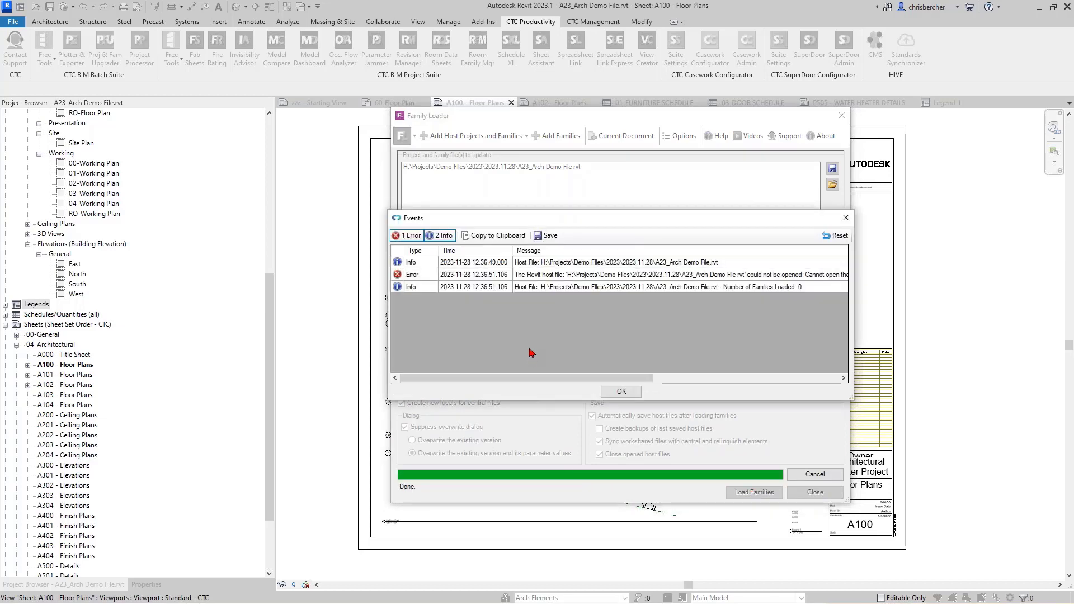
click(628, 393)
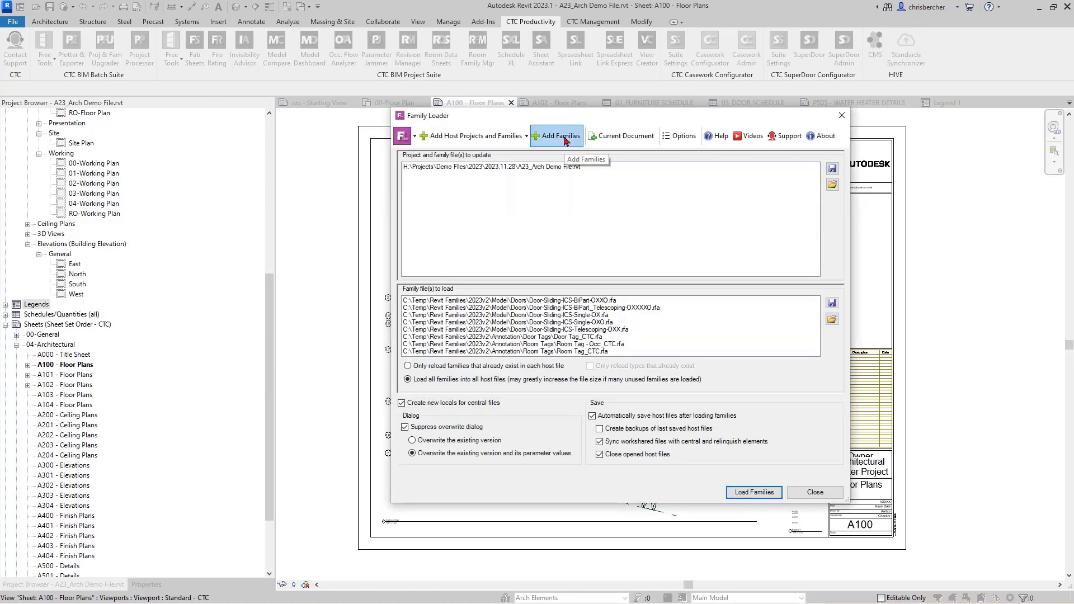
click(510, 139)
Step: Close the Family Loader and the A23_Arch Demo File project, answering the save prompt
click(643, 199)
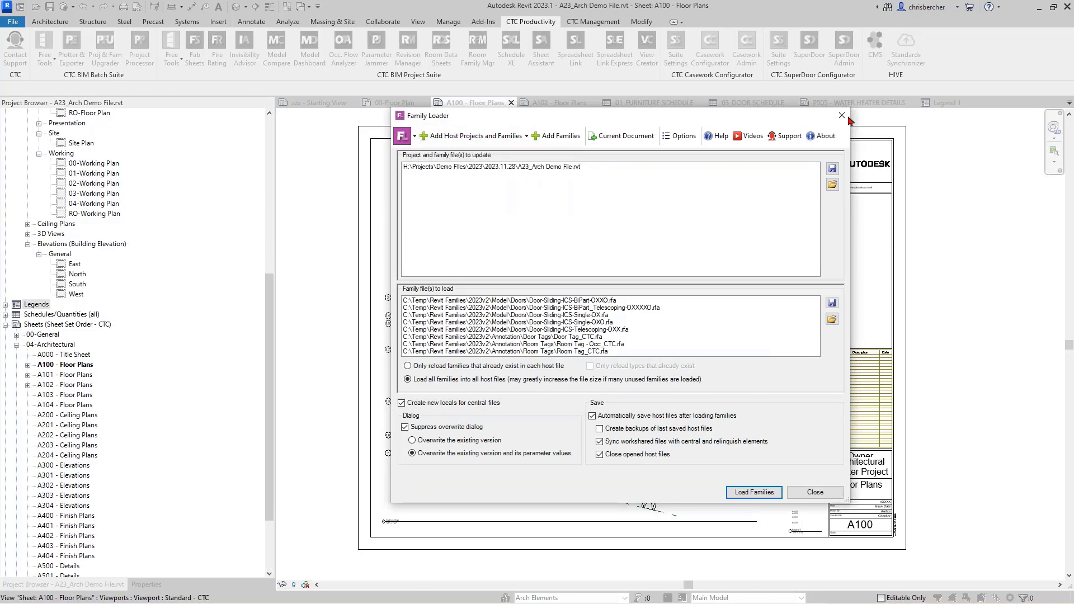
click(843, 116)
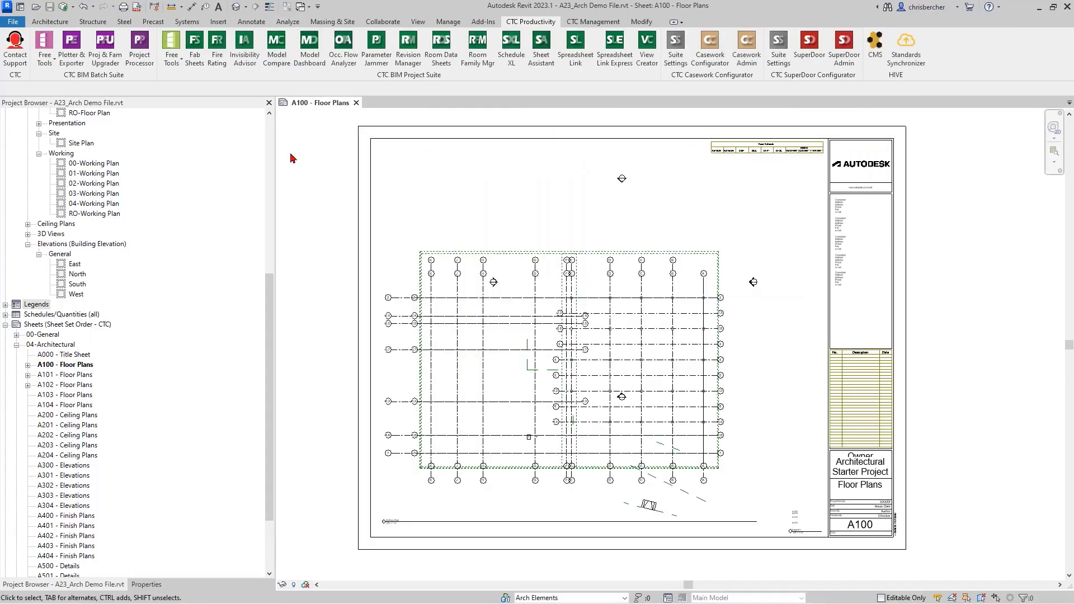
click(356, 103)
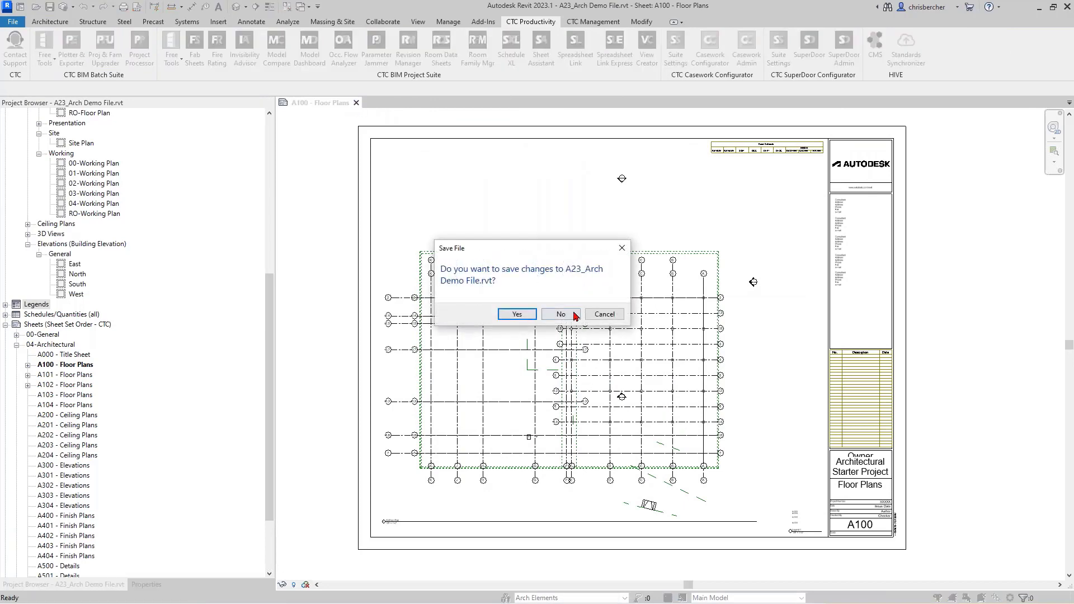
click(517, 313)
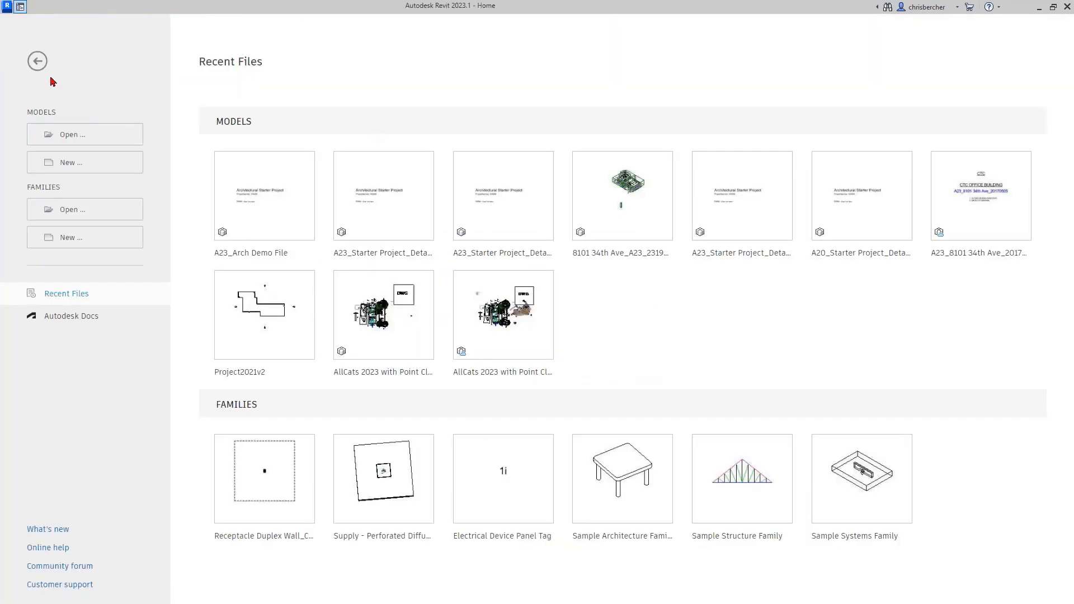
Step: Relaunch the Family Loader from the free tools list
click(20, 7)
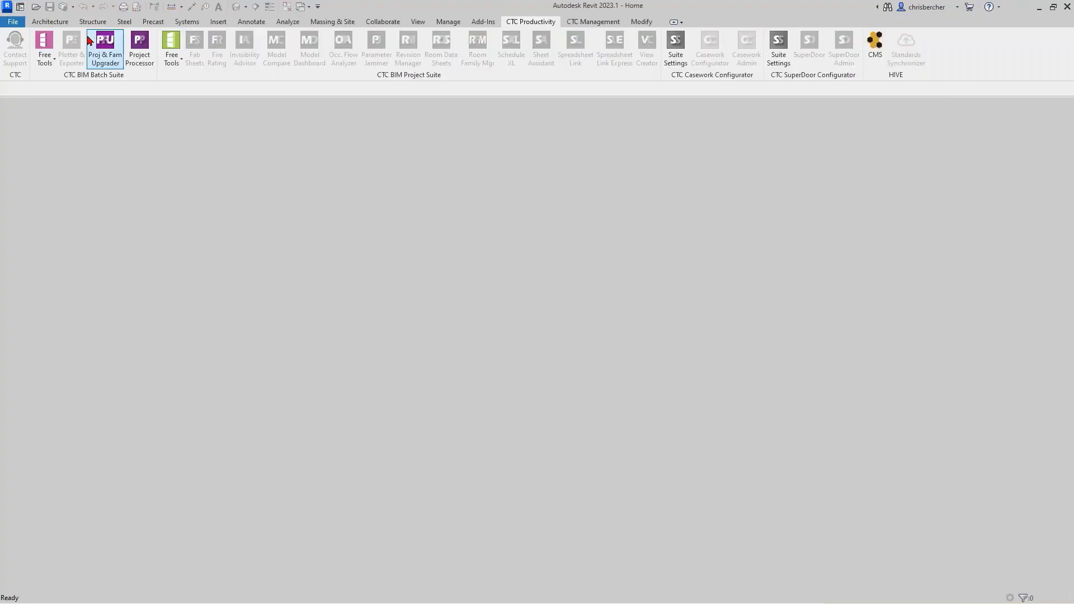
click(45, 50)
click(71, 132)
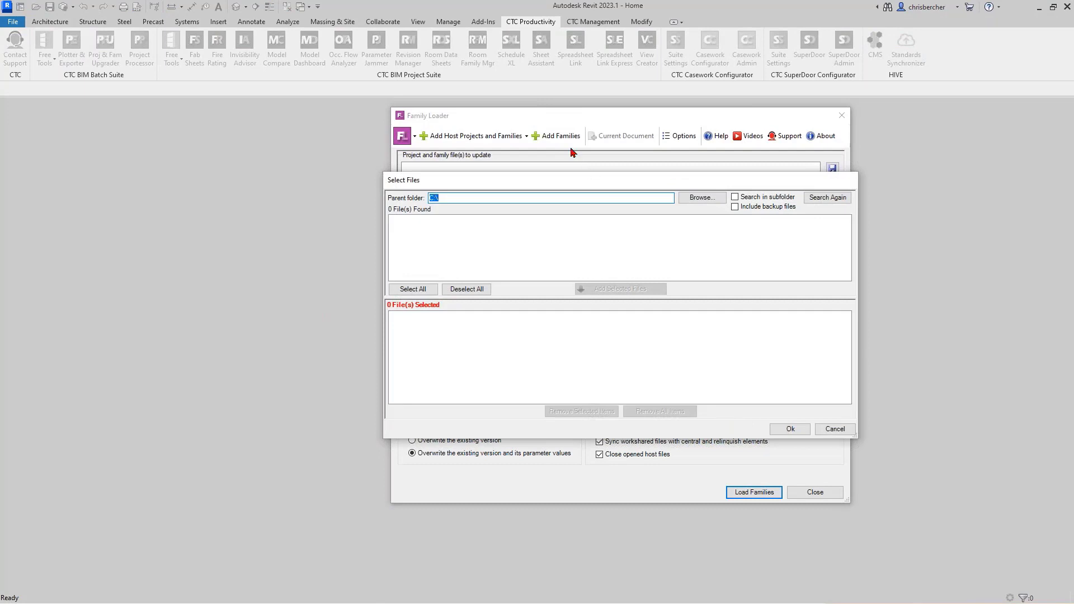
Step: Search the 2023.11.28 parent folder and add A23_Arch Demo File.rvt as the only host project
key(Escape)
click(503, 138)
click(509, 153)
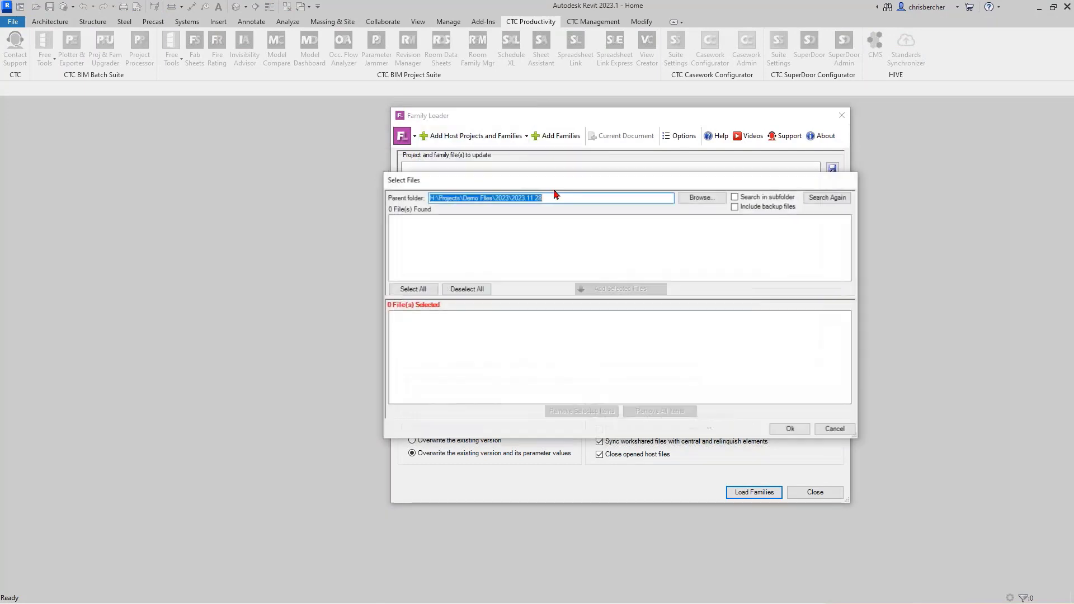
click(824, 197)
double_click(572, 221)
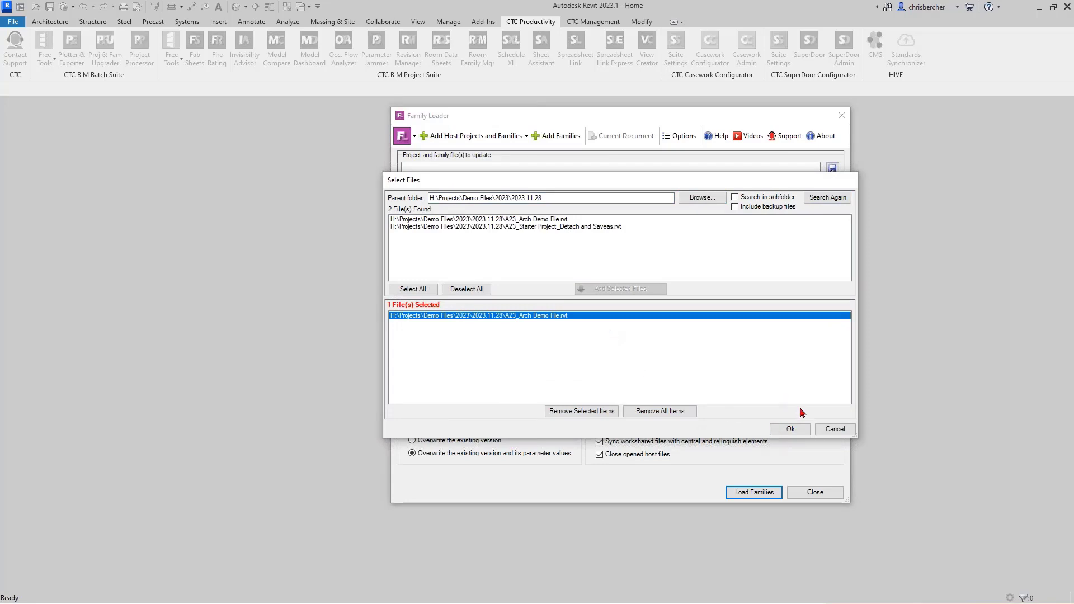
click(790, 429)
click(832, 317)
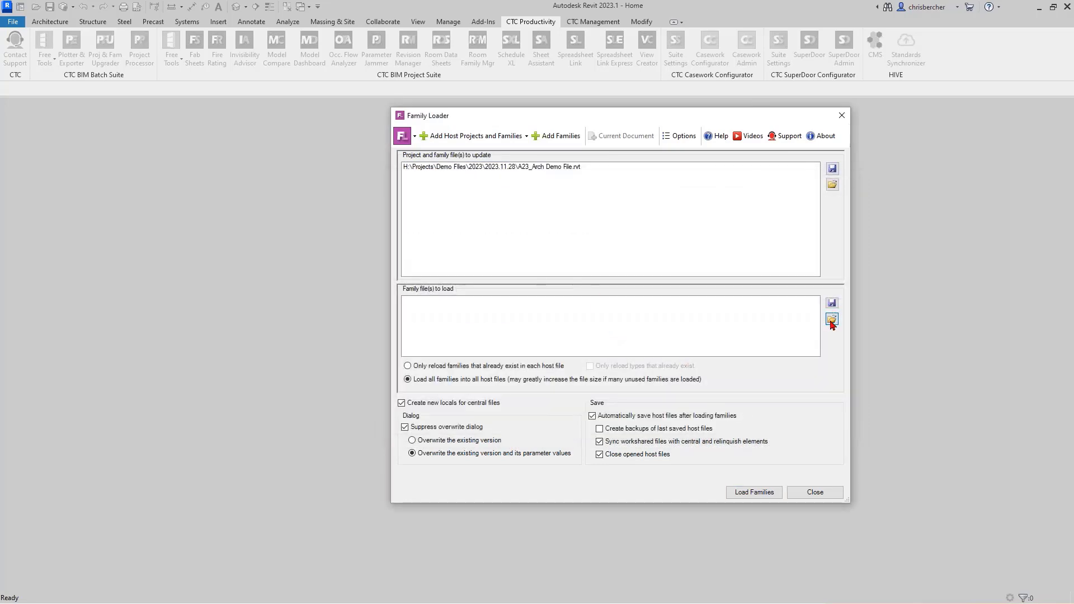
Step: Load the CTC Healthcare Families.txt list and reload only families already in the host file
click(611, 230)
key(Return)
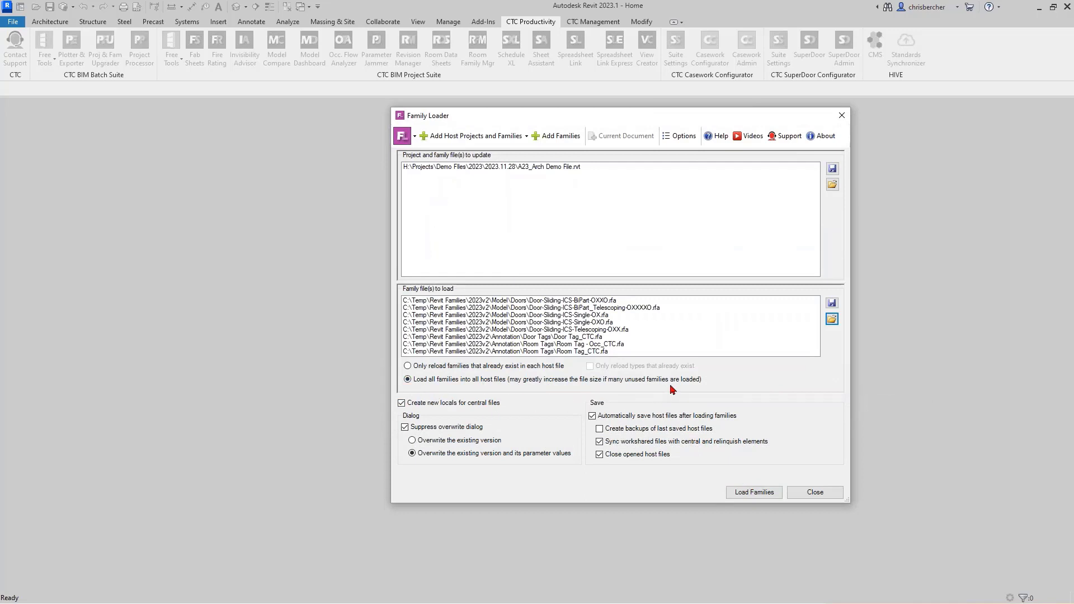
click(433, 369)
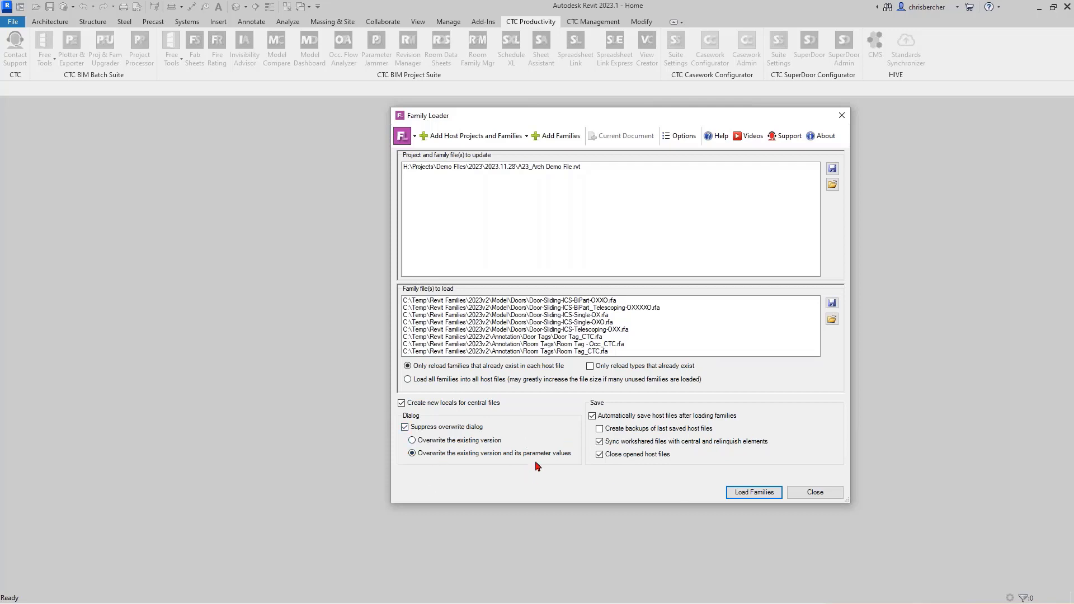
Step: Run the reload on A23_Arch Demo File.rvt, review the eight skipped-family warnings, and close the report
click(747, 494)
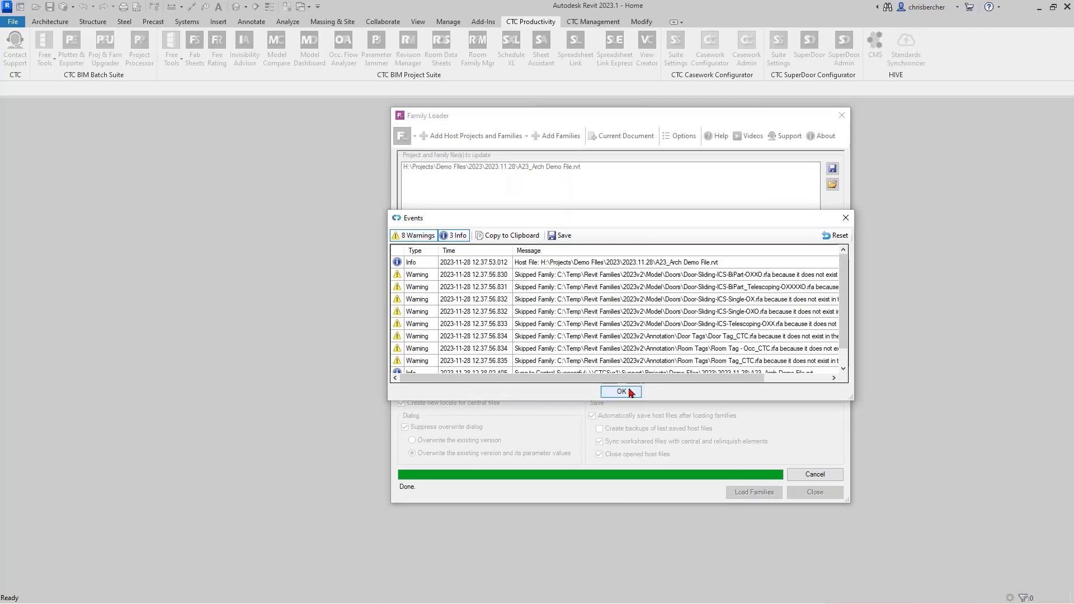
scroll(623, 355, down, 1)
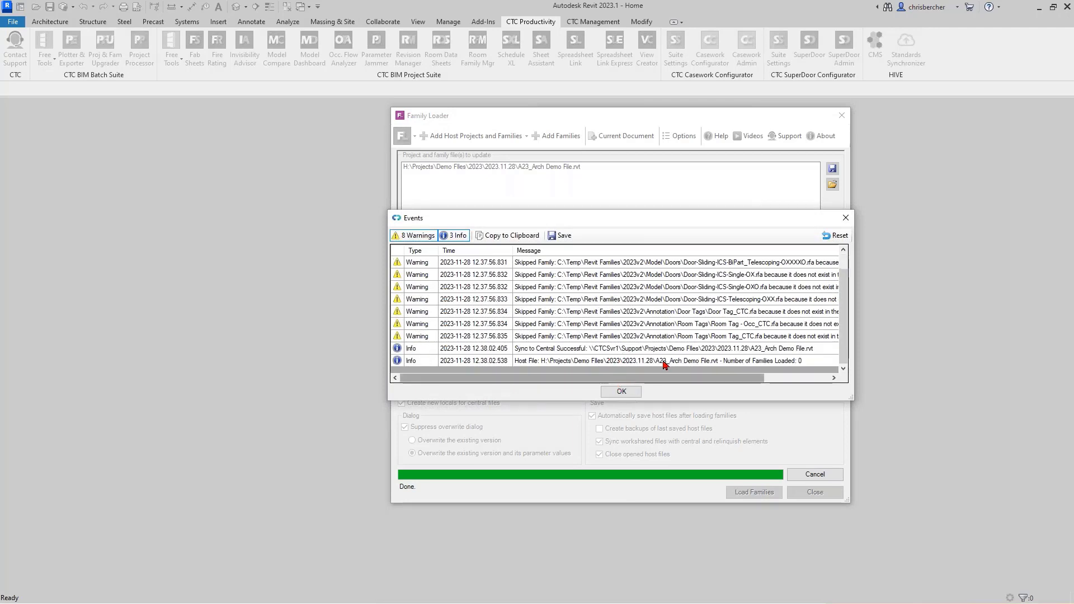
click(621, 391)
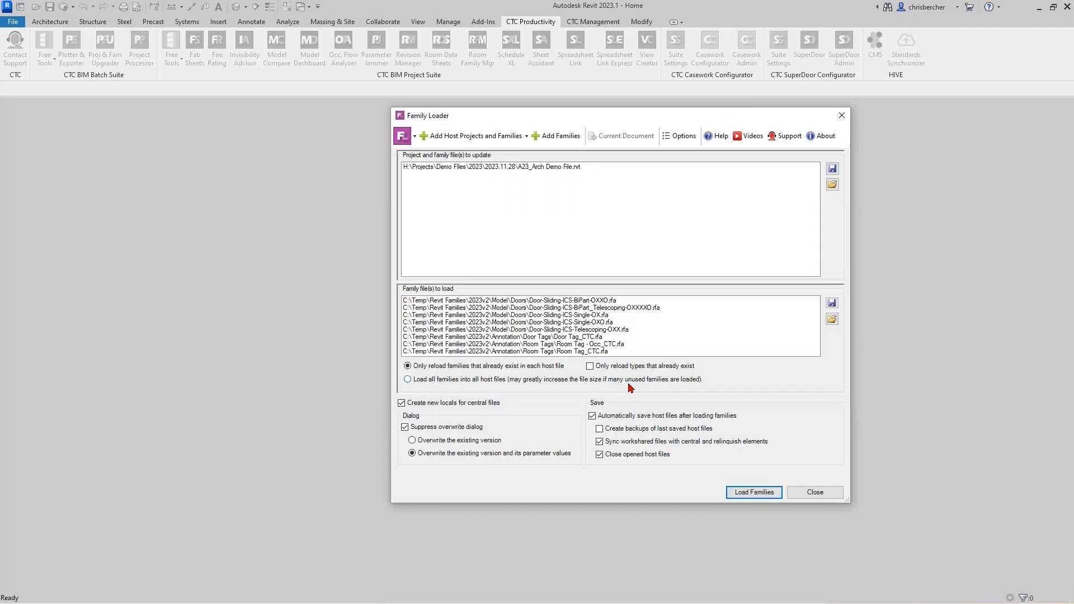
Step: Close Family Loader and open A23_Arch Demo File.rvt as a new local, accepting the worksets
click(813, 492)
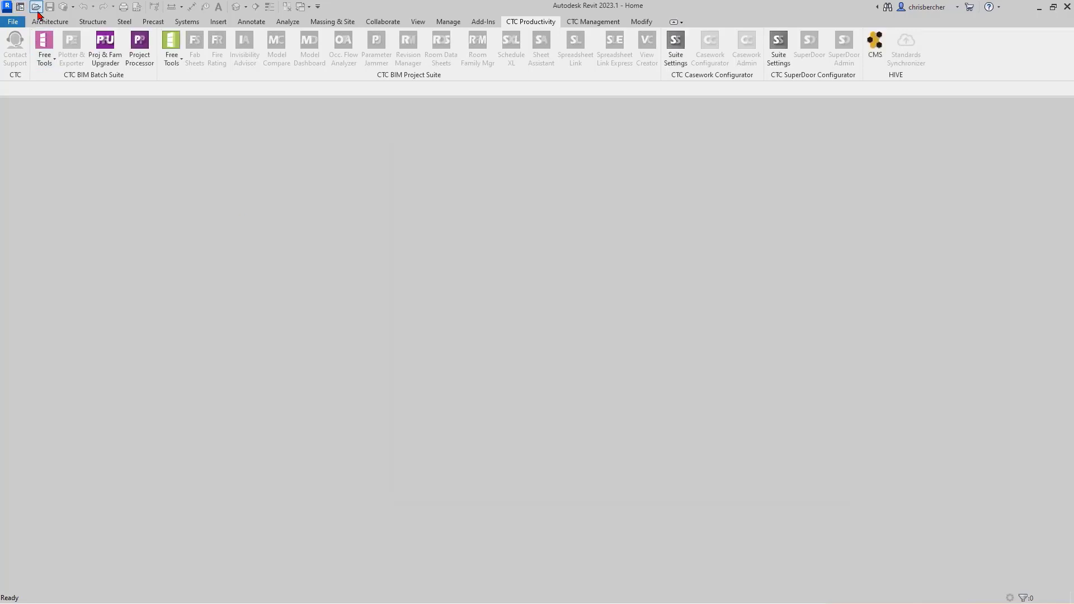
click(36, 9)
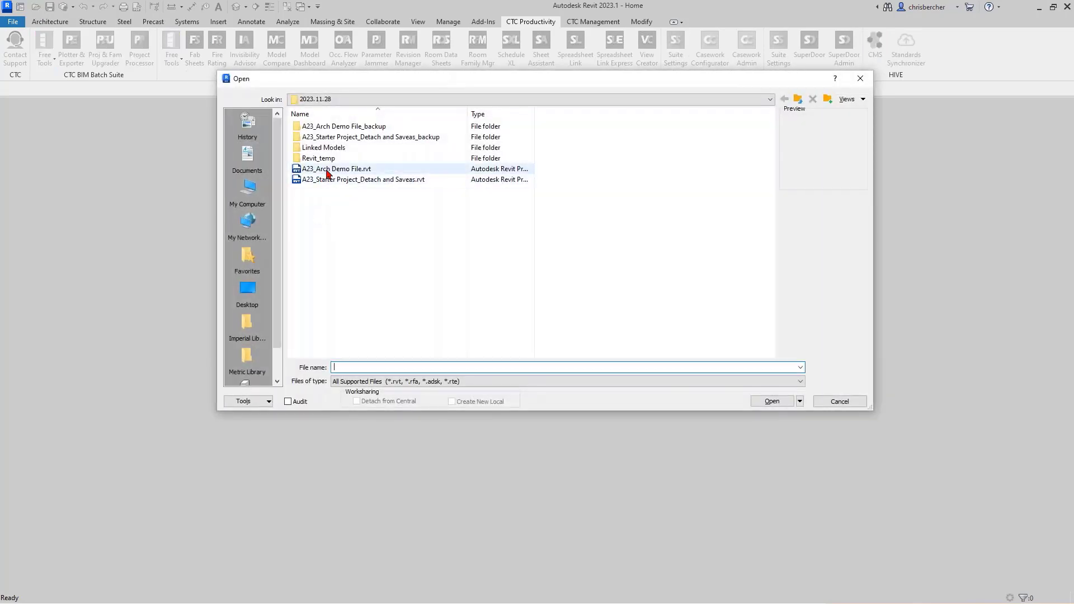
click(336, 168)
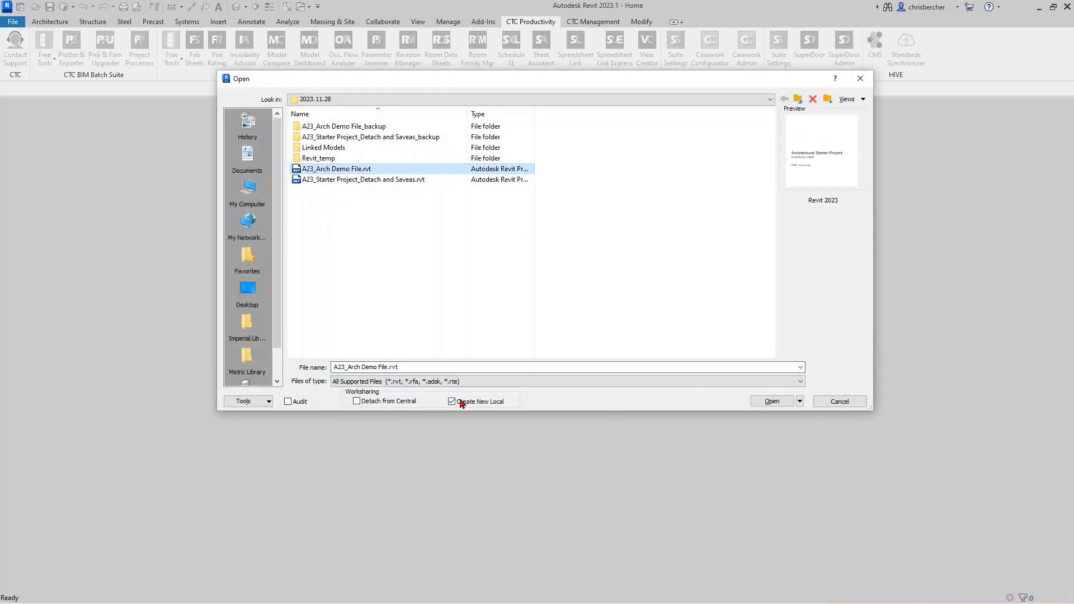
click(785, 403)
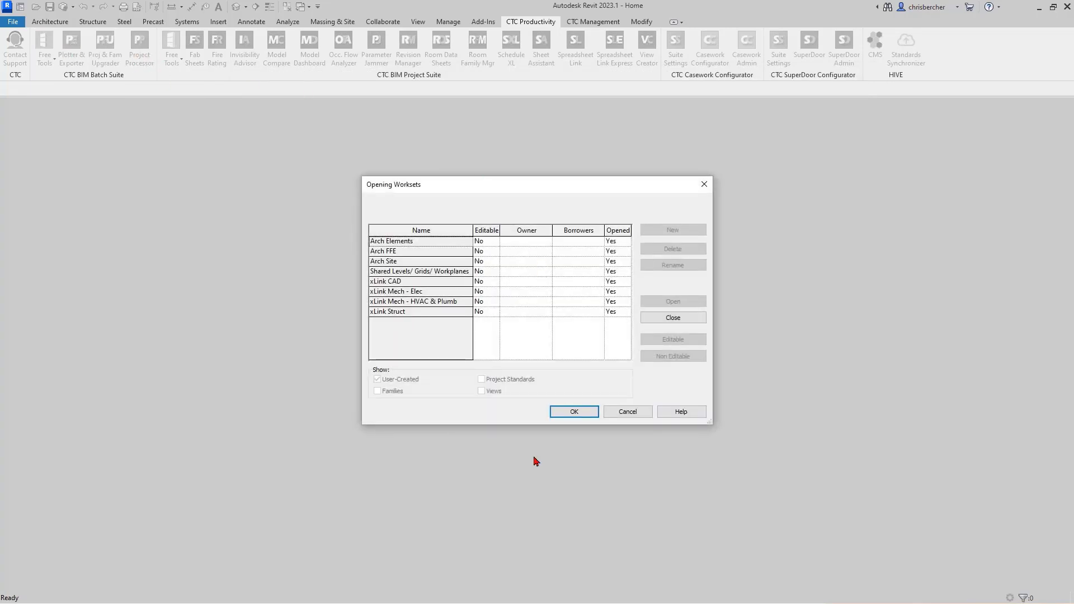
click(574, 412)
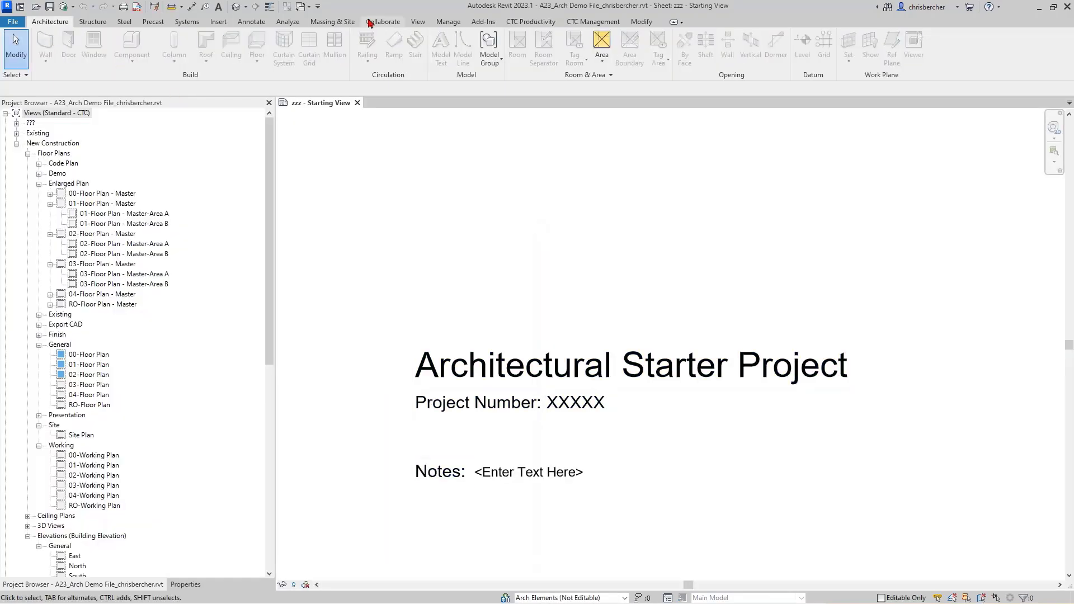
Step: Launch Family Loader from CTC Productivity's Free Tools
click(530, 22)
click(45, 58)
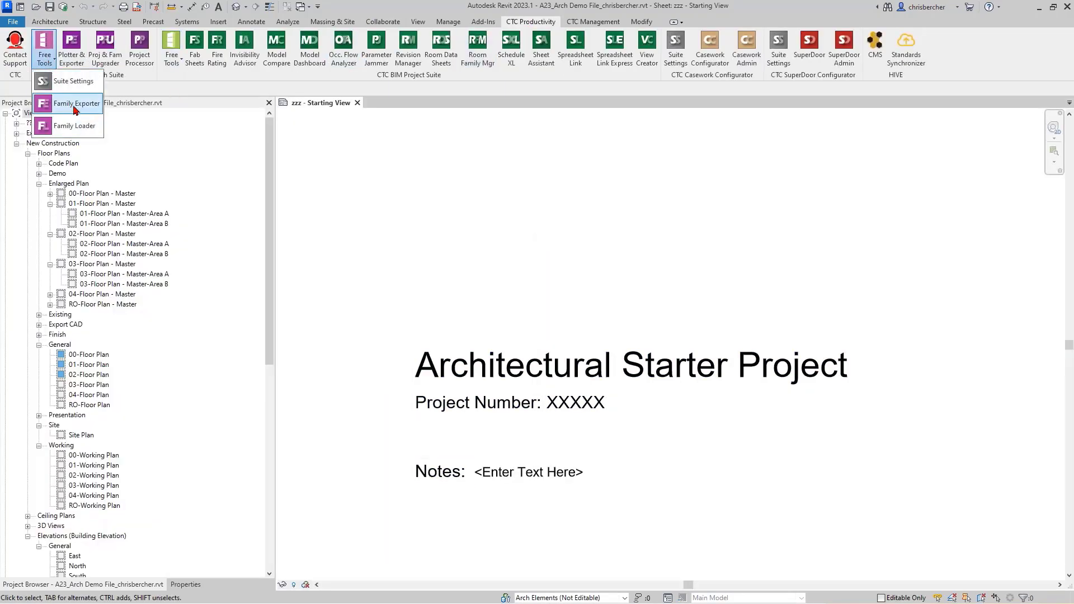
click(74, 126)
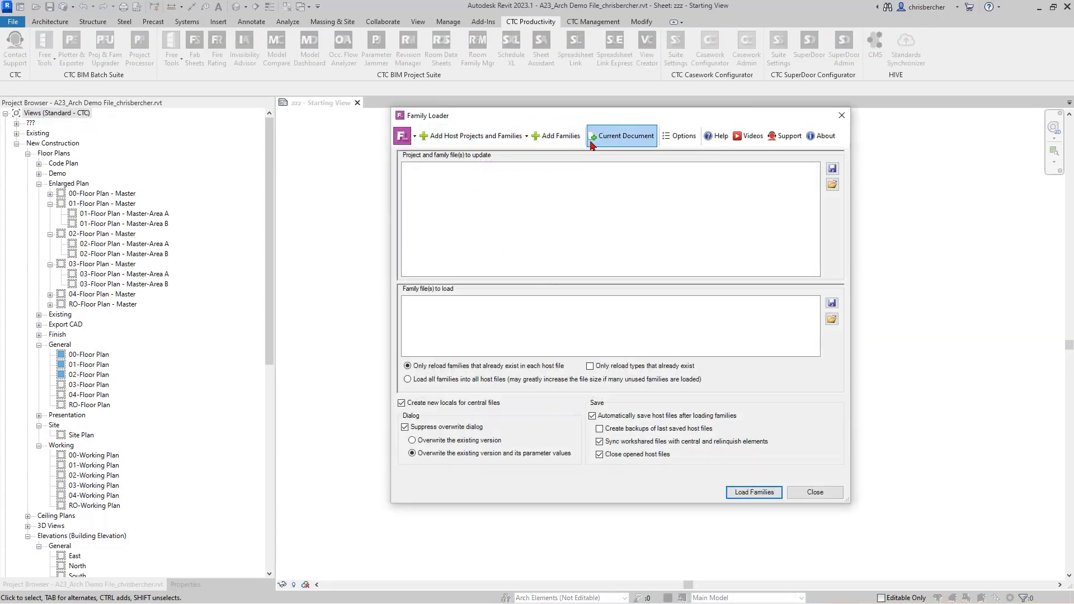
Step: Search the project folder and add A23_Arch Demo File.rvt as the host project
click(499, 139)
click(486, 155)
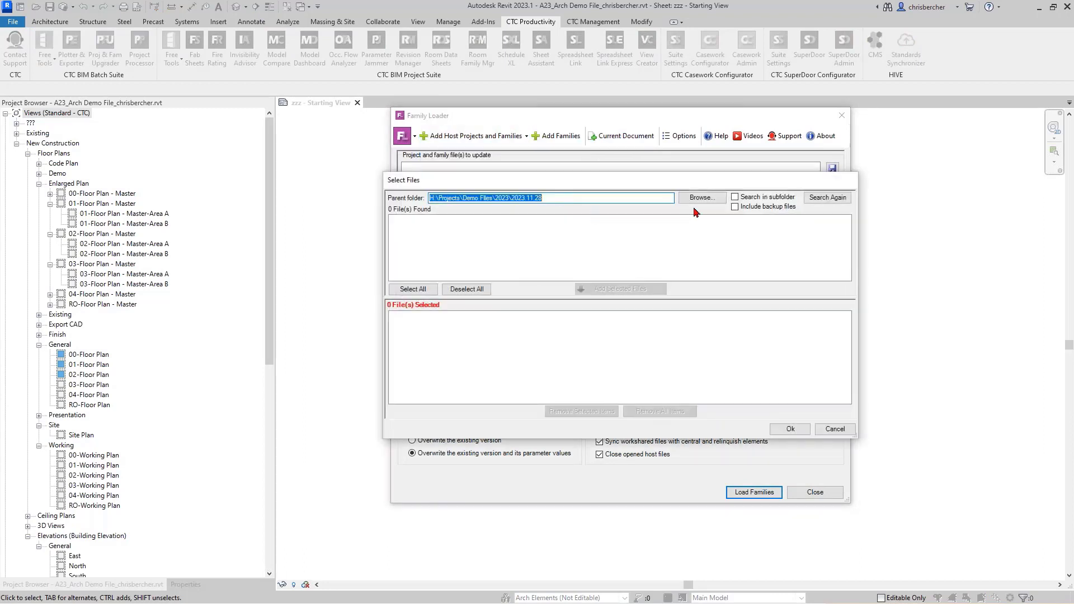
click(826, 198)
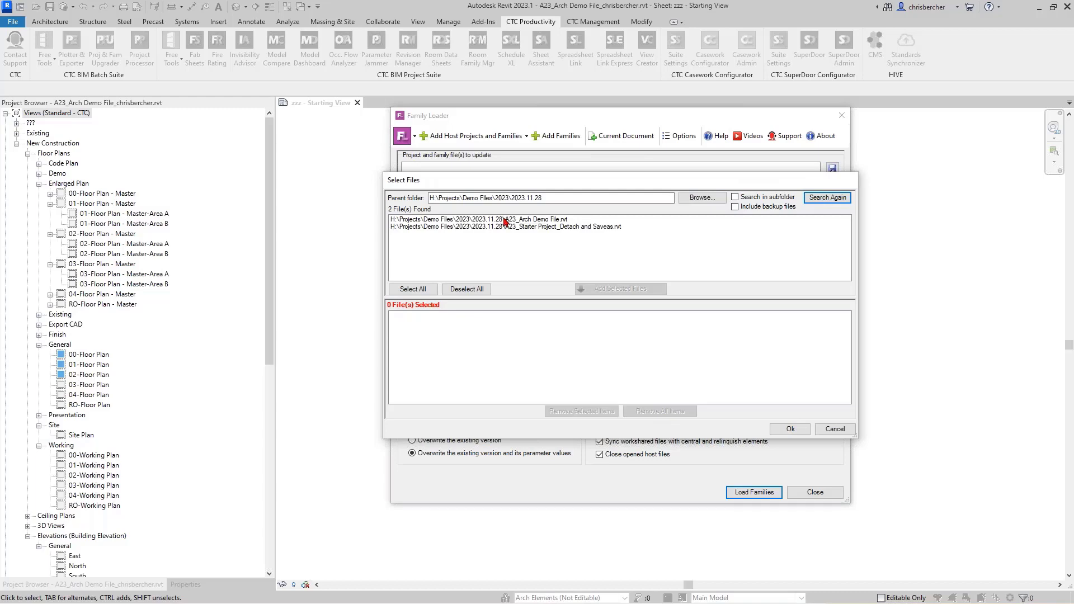
double_click(504, 220)
click(790, 429)
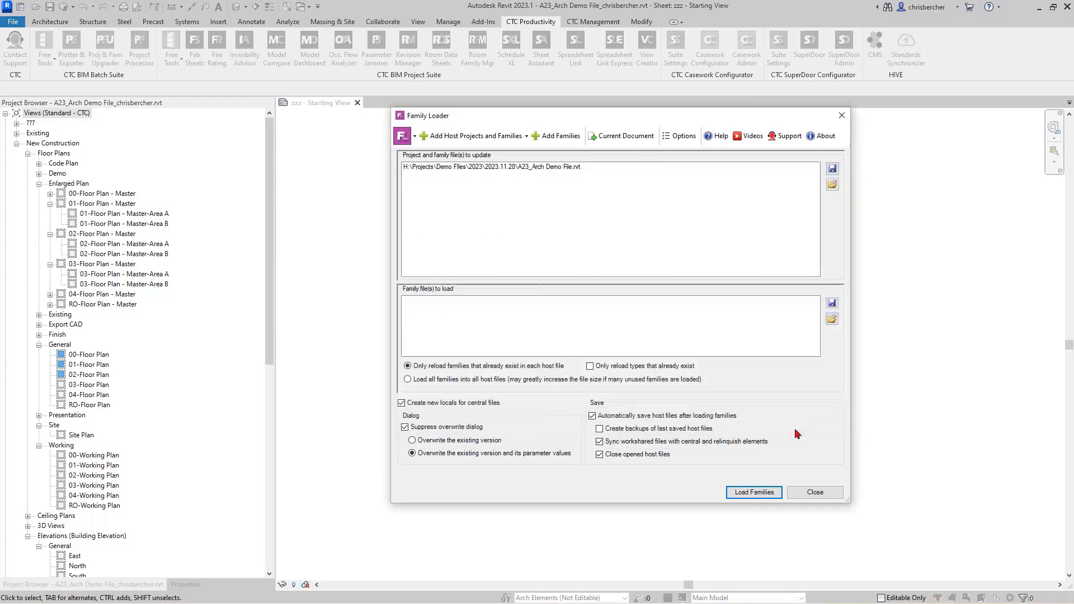
Step: Load CTC Family List.txt, choose 'Load all families into all host files', and run the load
click(832, 319)
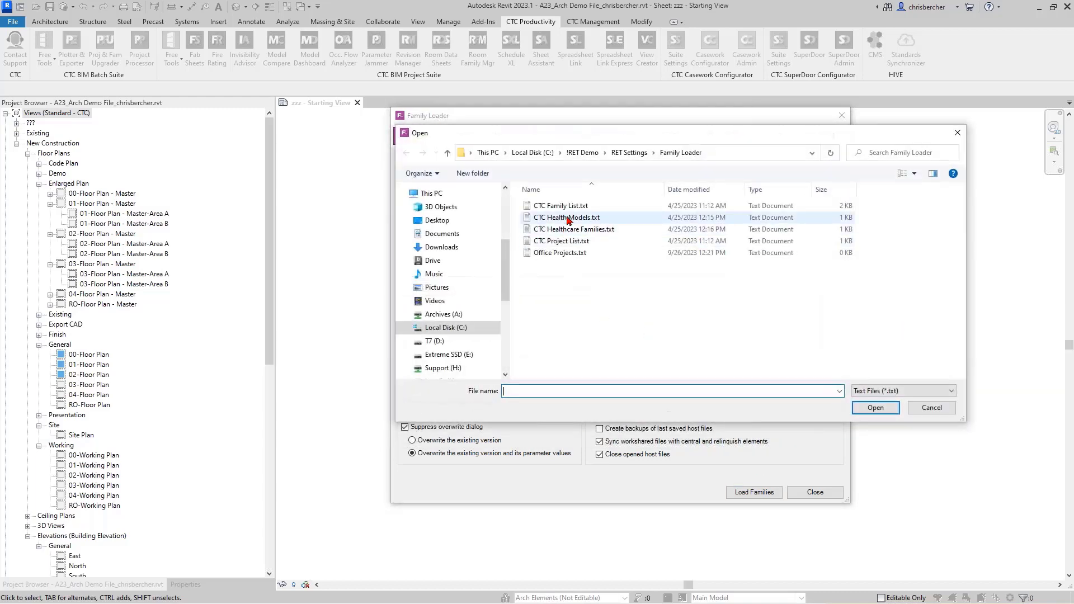
click(560, 206)
click(882, 412)
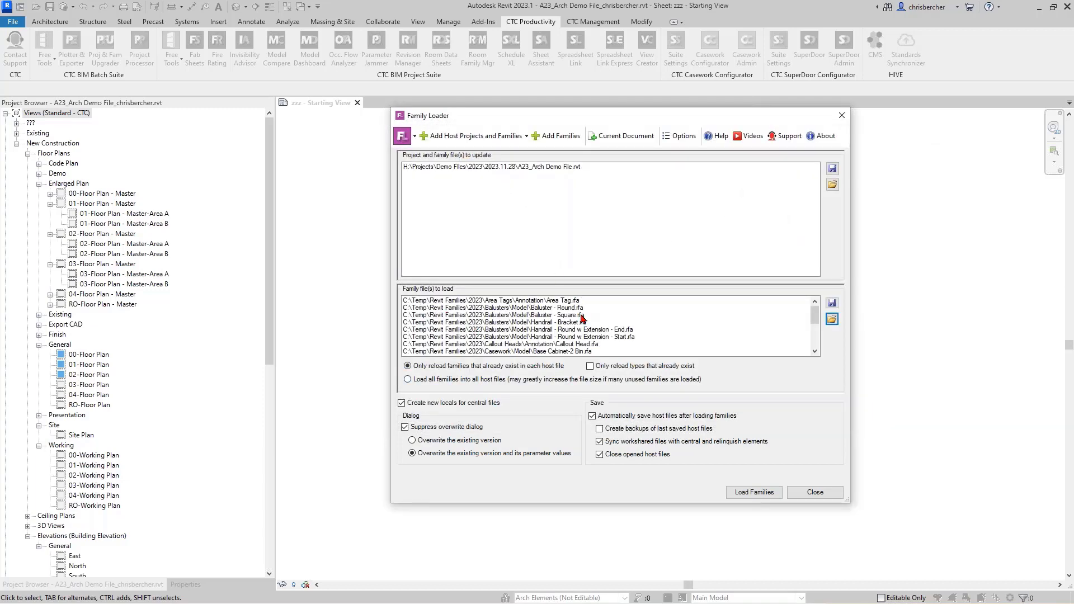
scroll(582, 319, down, 2)
scroll(557, 337, up, 3)
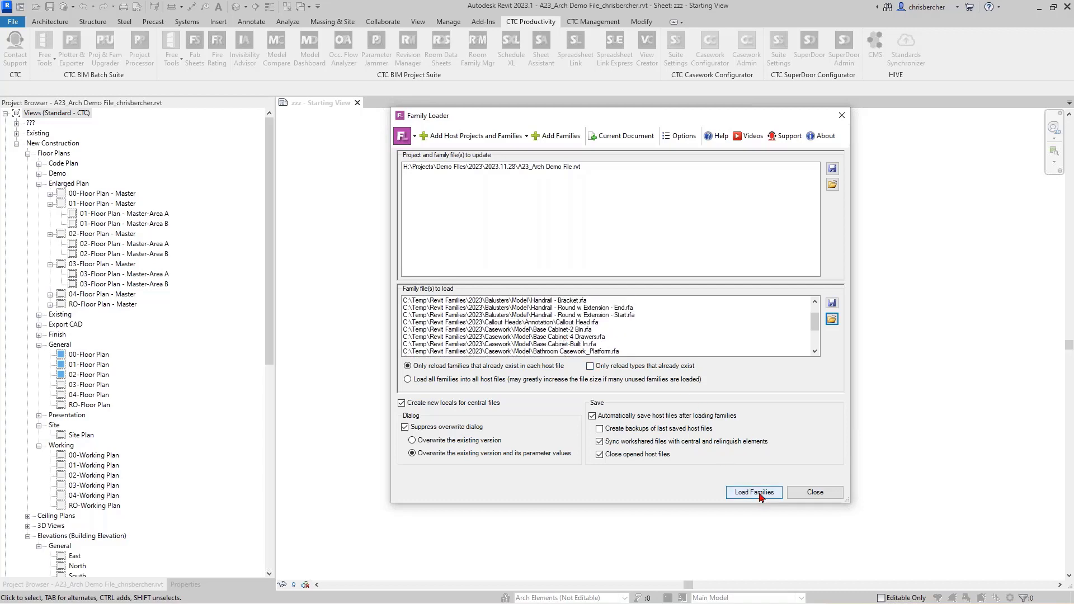
click(439, 380)
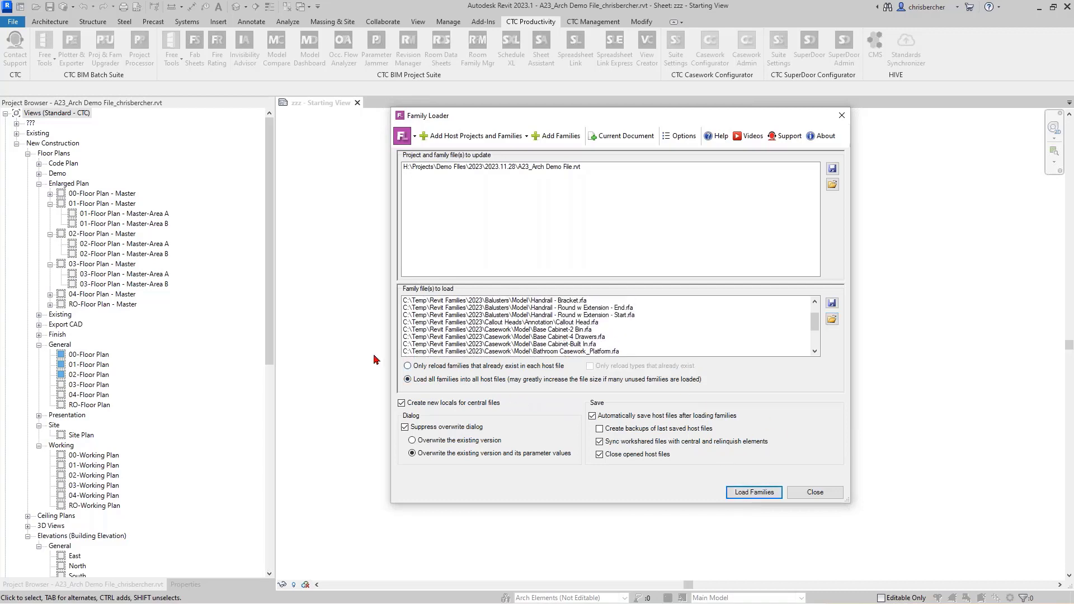
click(754, 493)
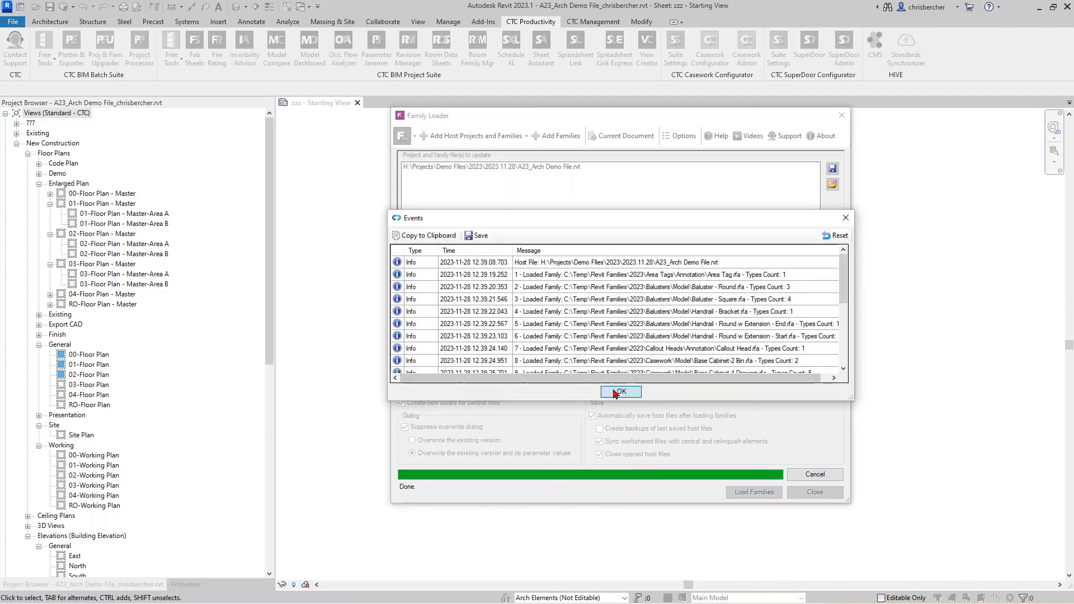
Step: Dismiss the loaded-families log and close the CTC Family Loader, returning to the Starting View sheet
click(621, 391)
click(816, 495)
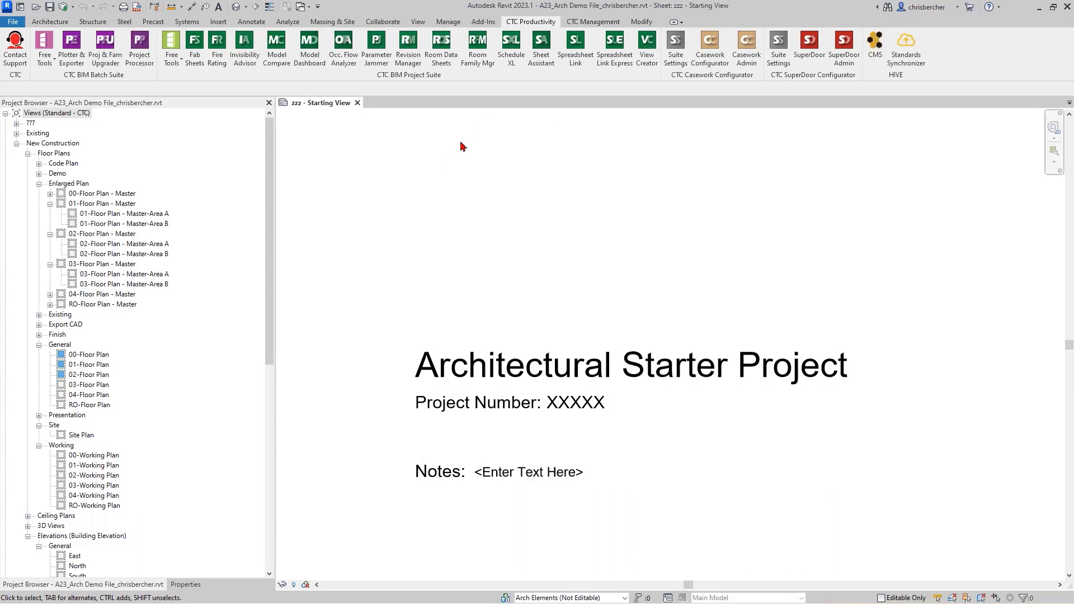
click(418, 22)
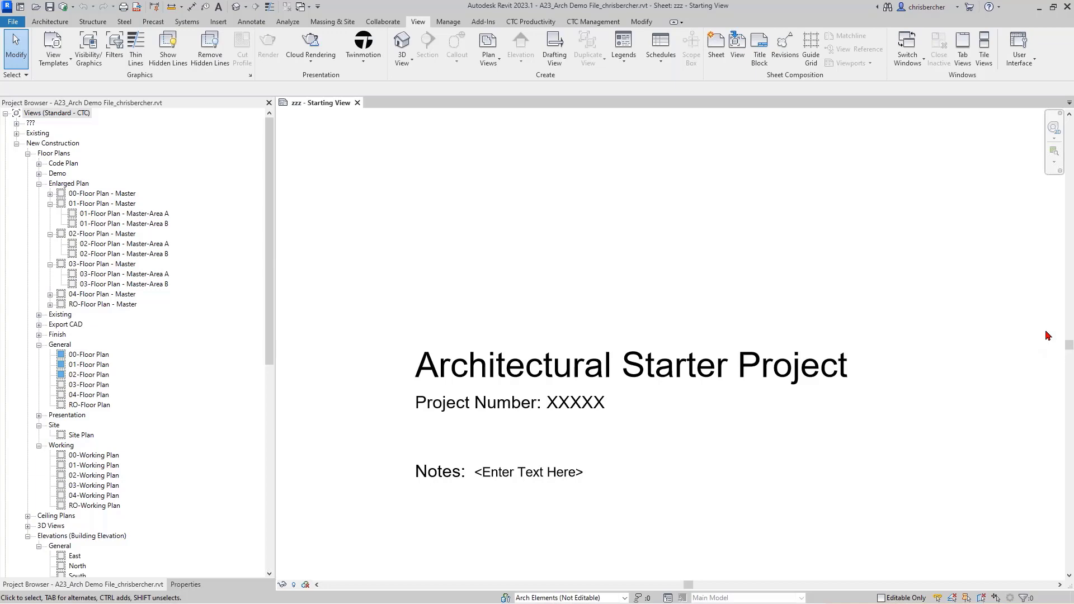
Step: Bring the HIVE CMS content browser forward on the Details search and reposition its window
key(alt+Tab)
mouse_move(456, 168)
mouse_down()
mouse_move(685, 97)
mouse_move(705, 139)
mouse_up()
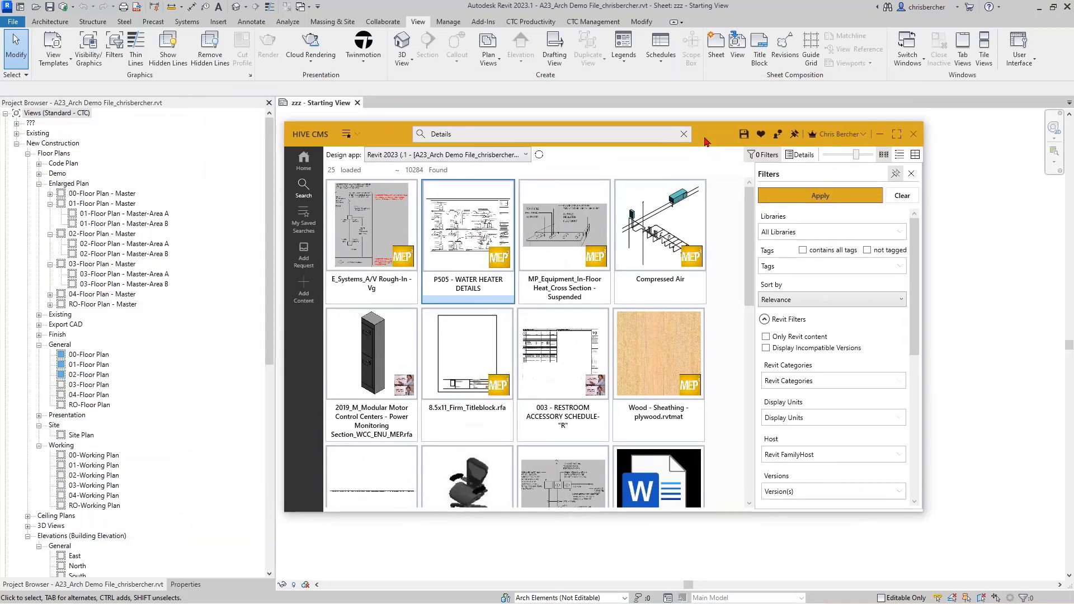
drag(383, 139, 372, 115)
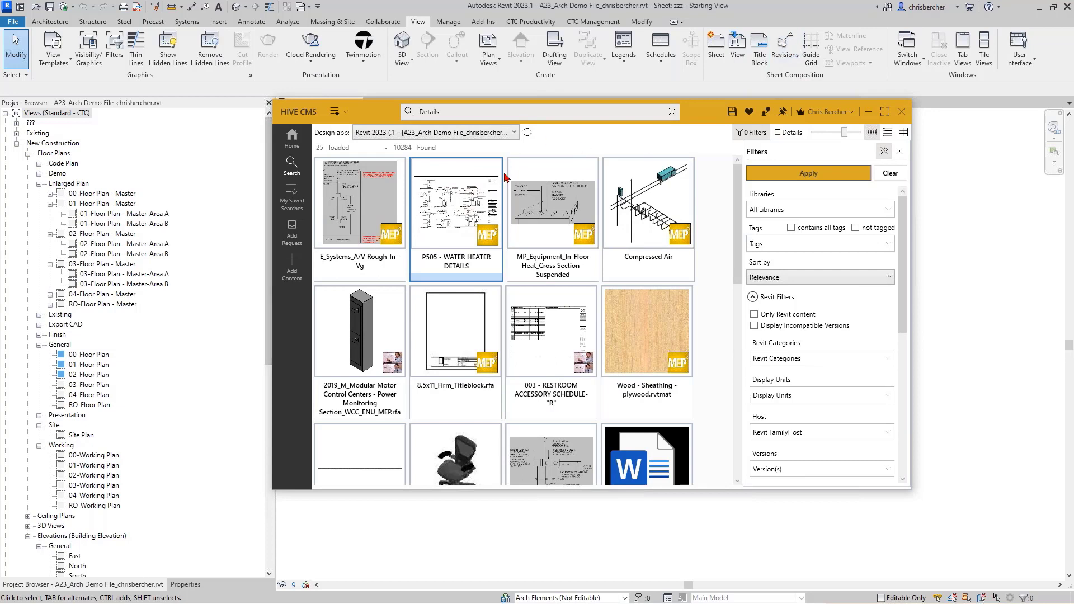
click(492, 106)
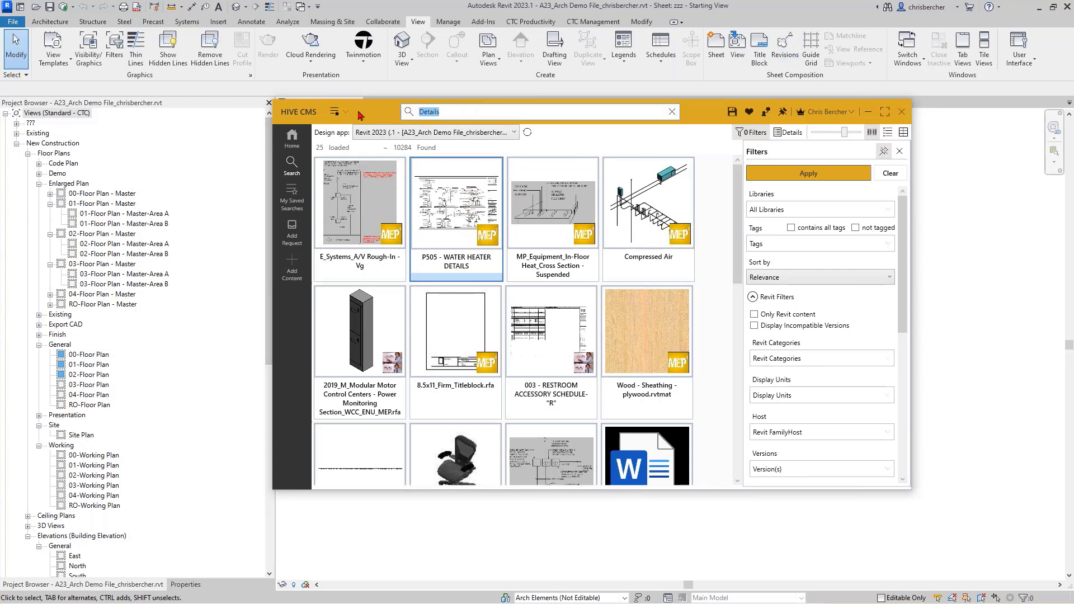
click(824, 275)
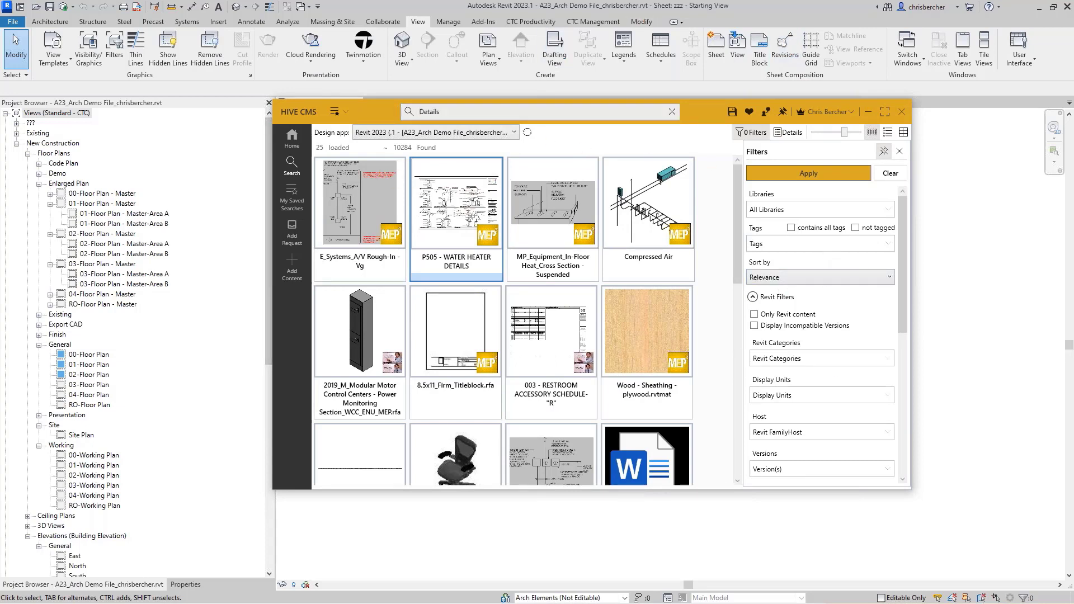
click(818, 243)
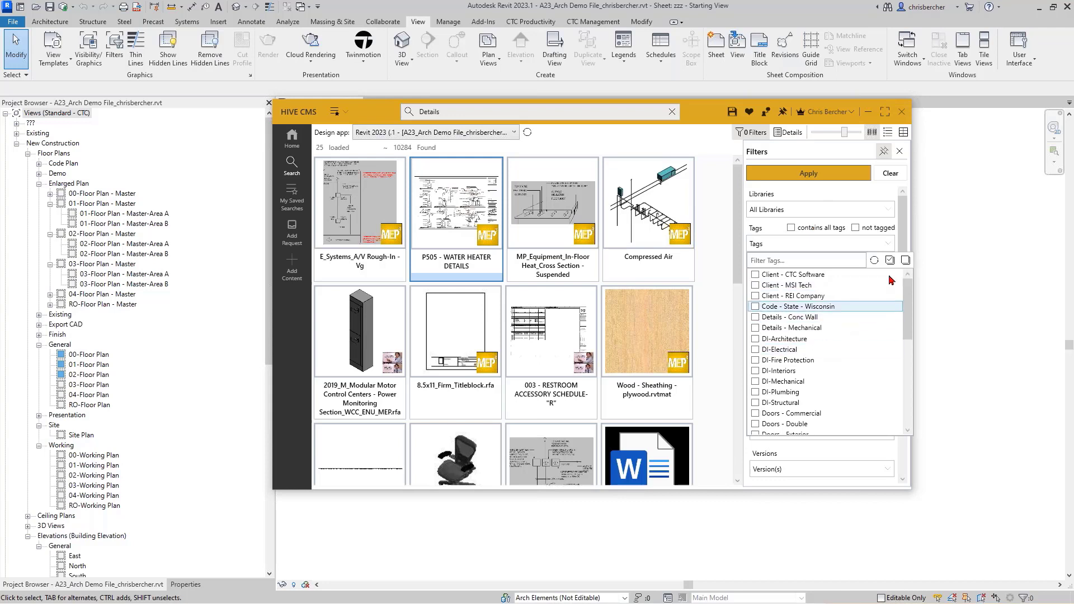
click(860, 201)
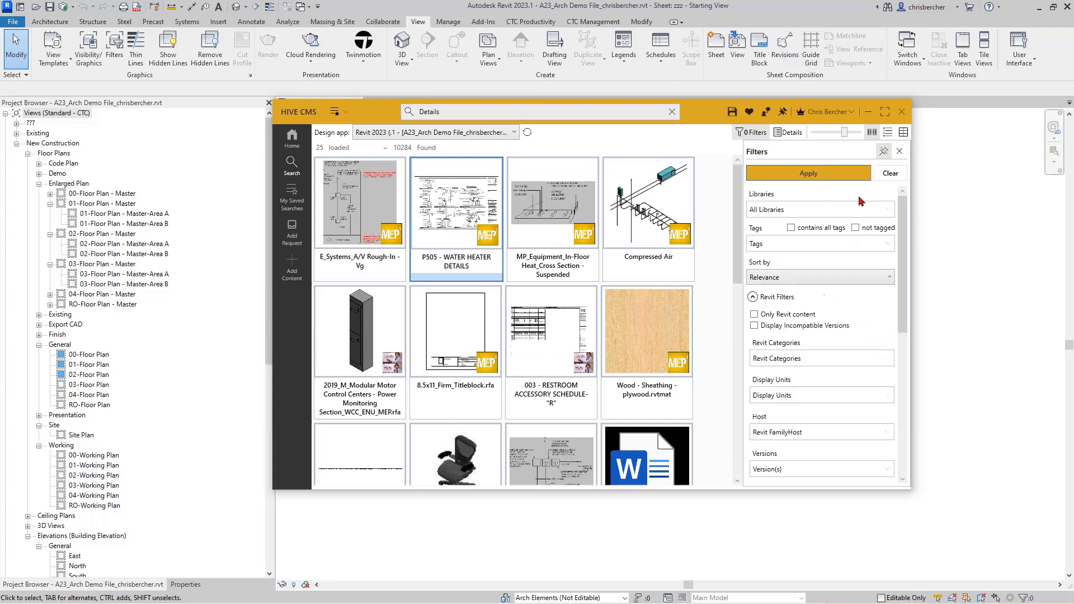
Step: Choose View Templates in the Revit Categories filter list
click(837, 359)
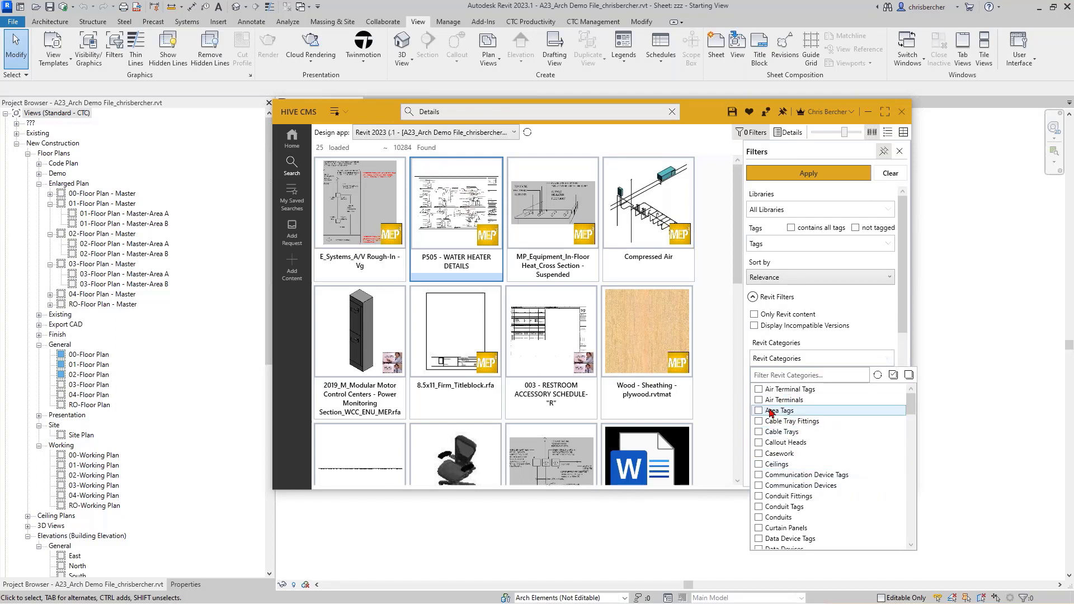
scroll(772, 416, down, 5)
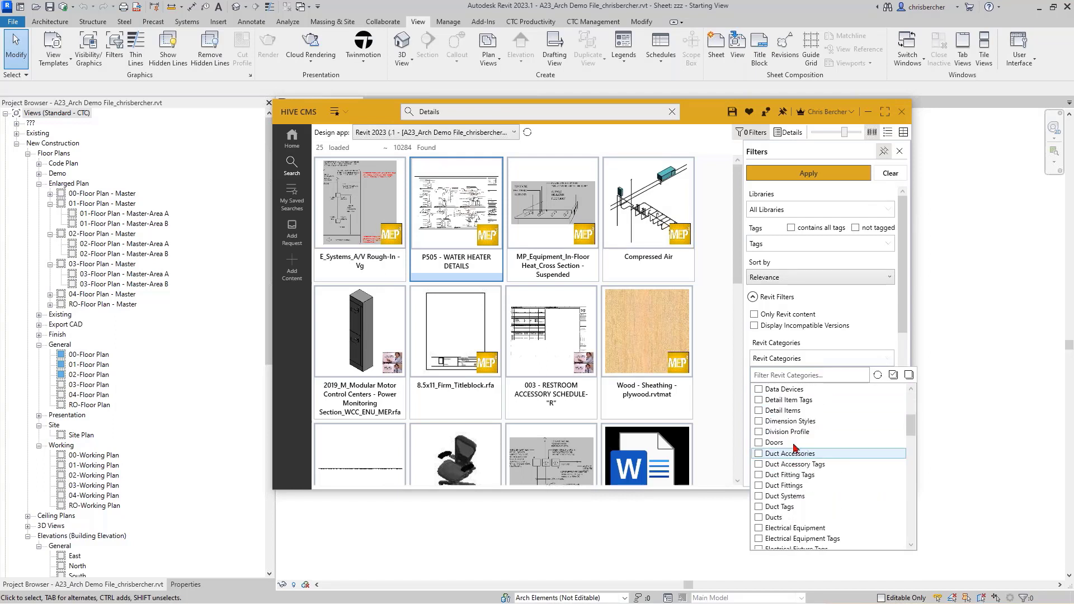
scroll(793, 427, down, 7)
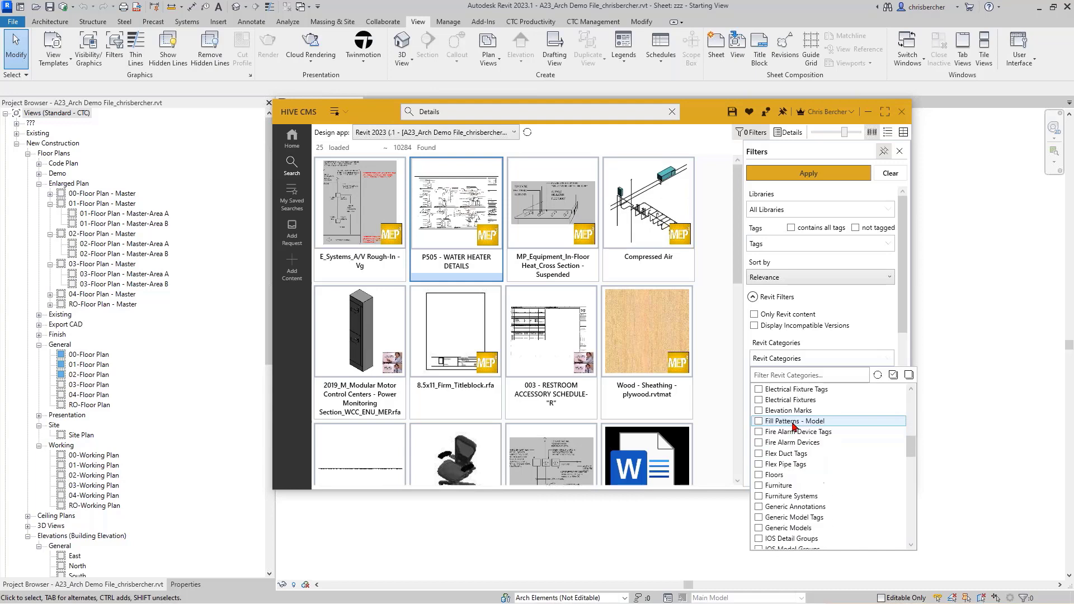
scroll(794, 430, down, 10)
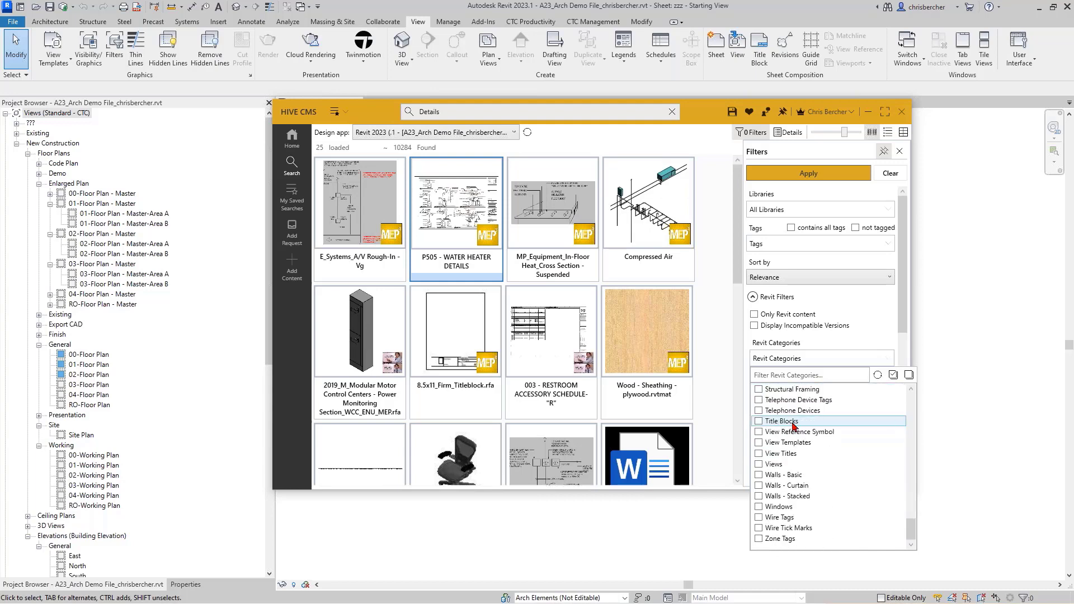
click(759, 442)
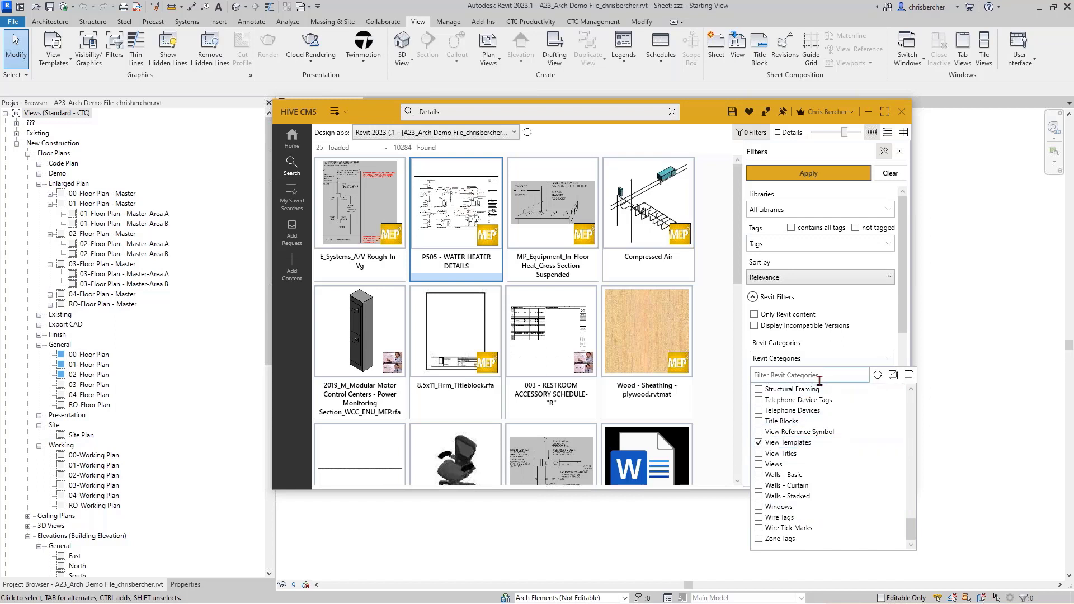
click(873, 331)
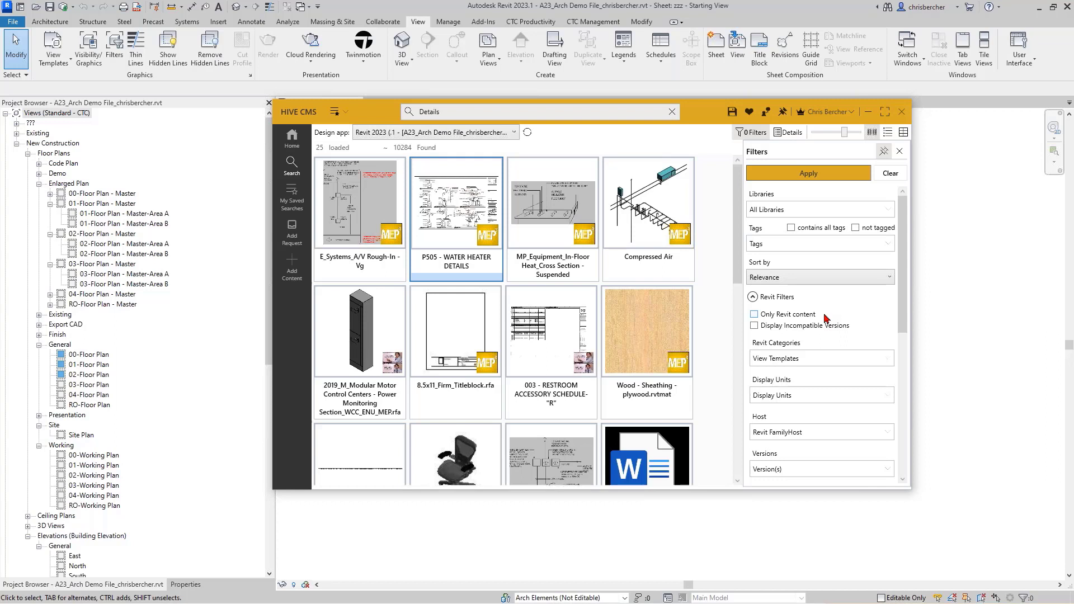
mouse_move(655, 195)
drag(371, 110, 375, 120)
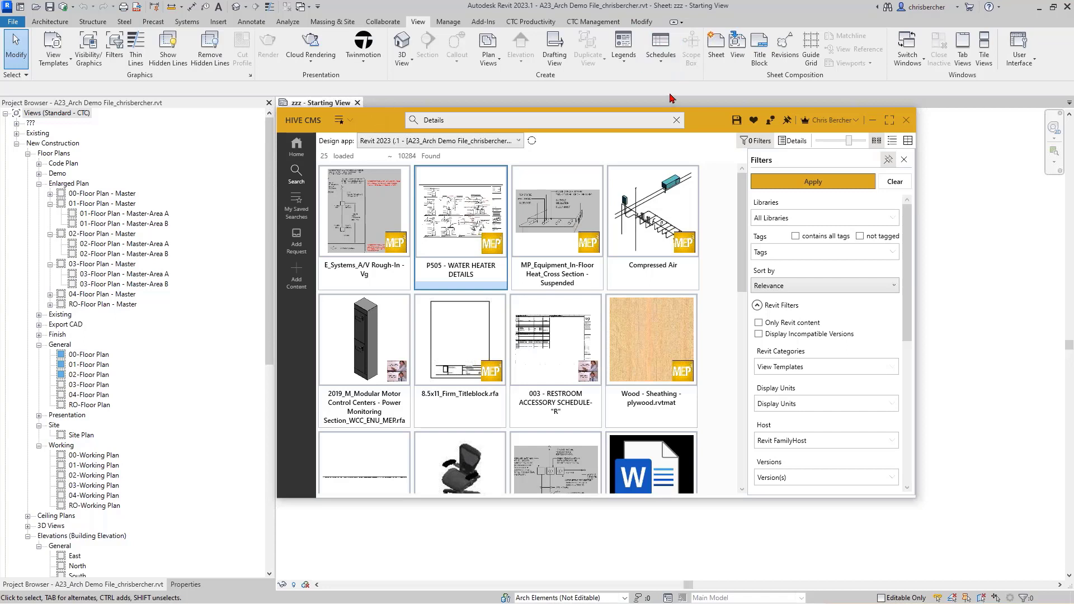
mouse_move(701, 123)
mouse_down()
mouse_move(713, 130)
mouse_move(693, 122)
mouse_up()
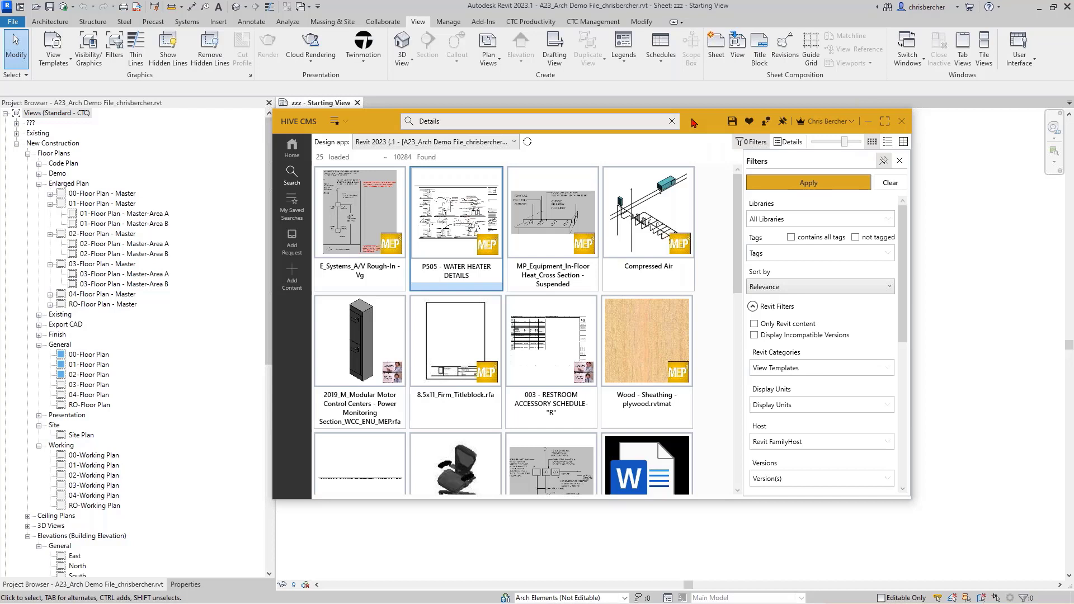
click(337, 122)
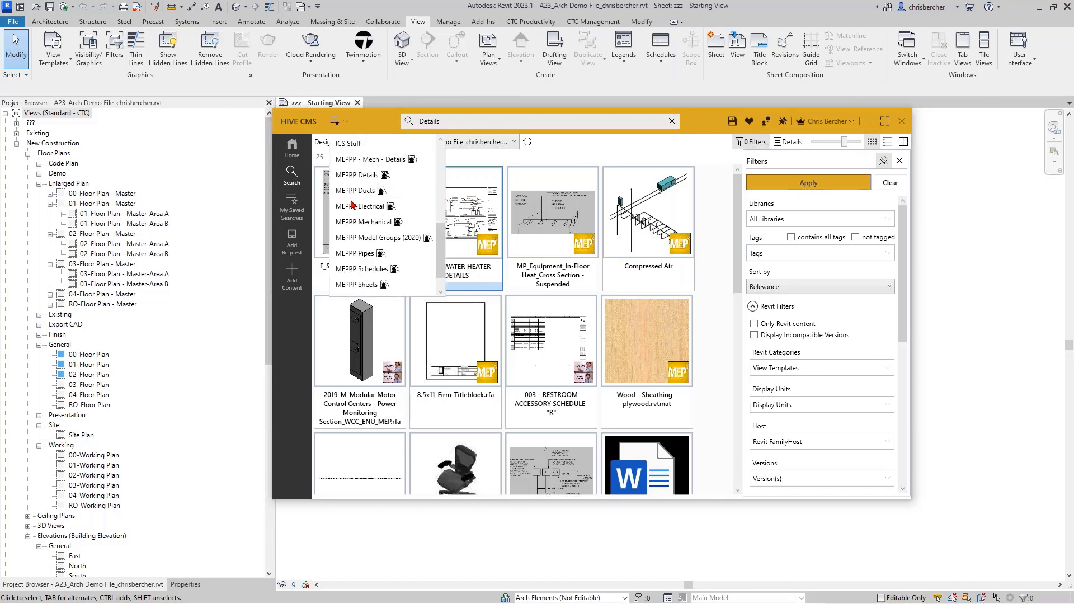
scroll(352, 205, up, 1)
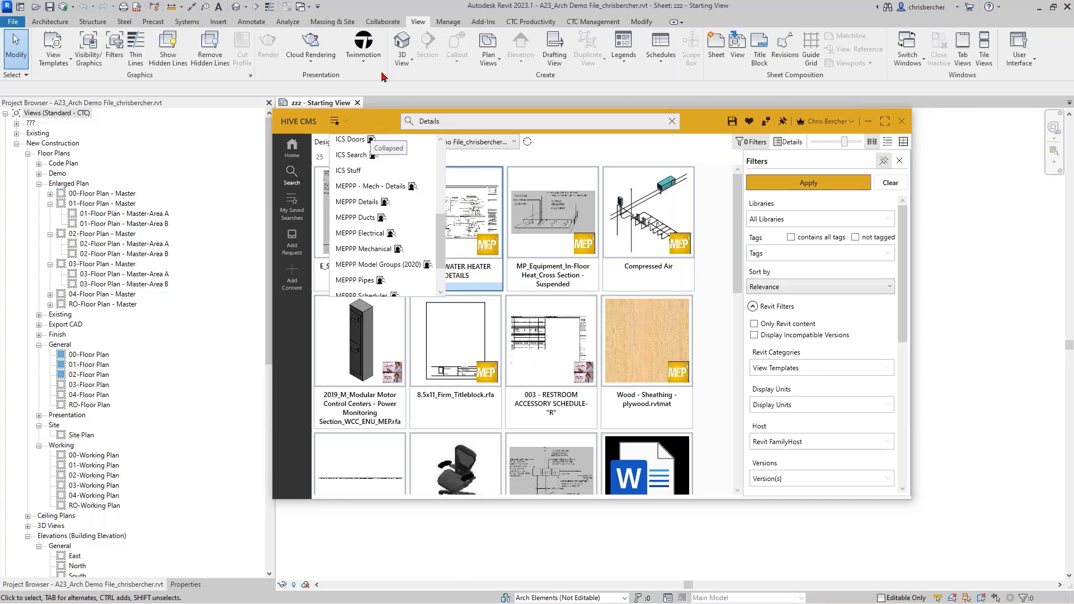
click(700, 119)
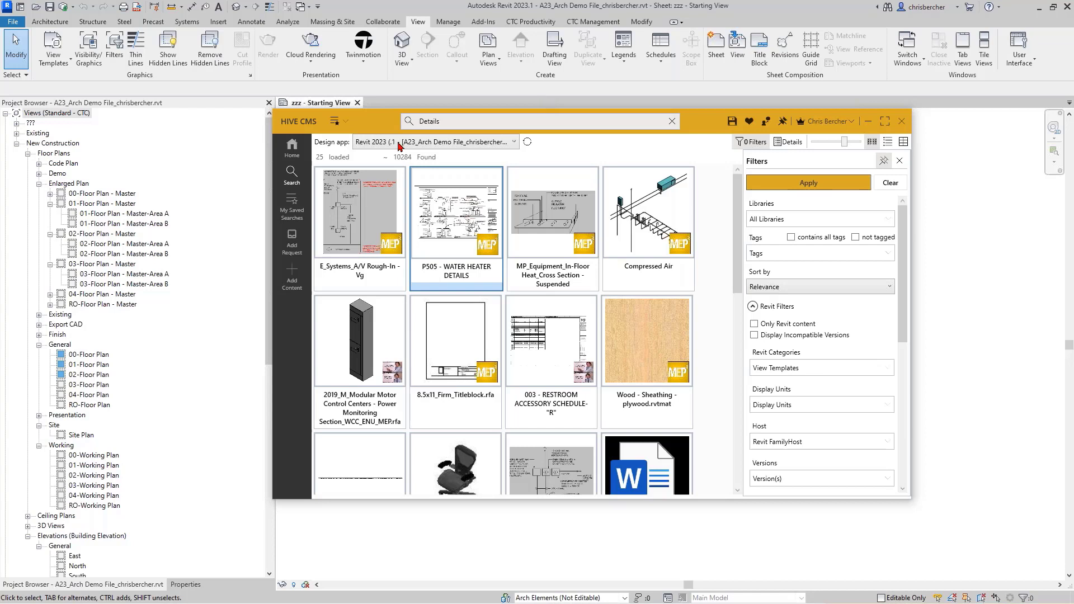
drag(389, 125, 419, 130)
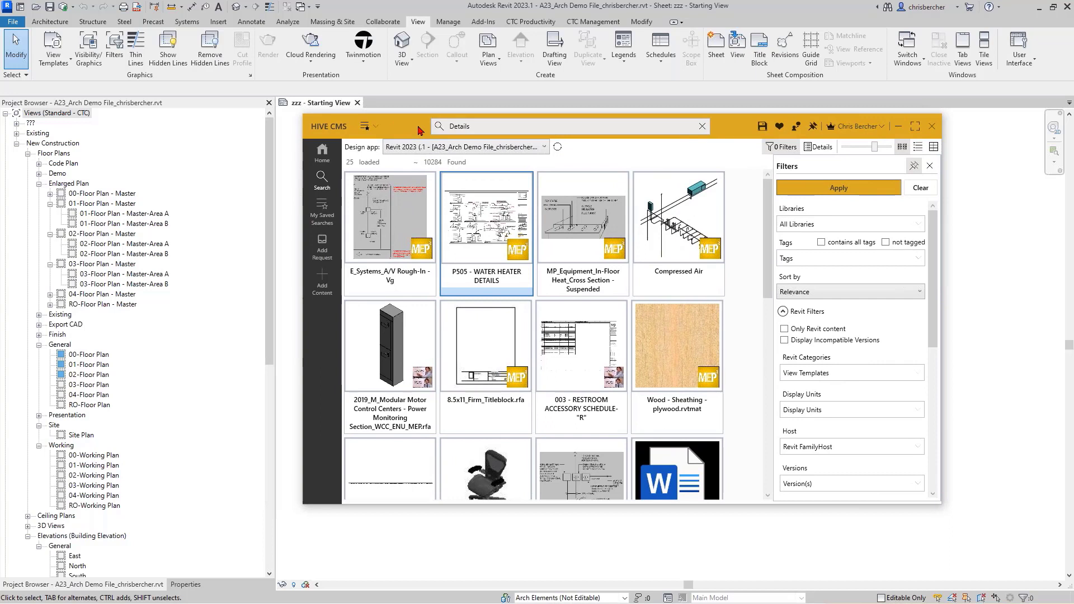